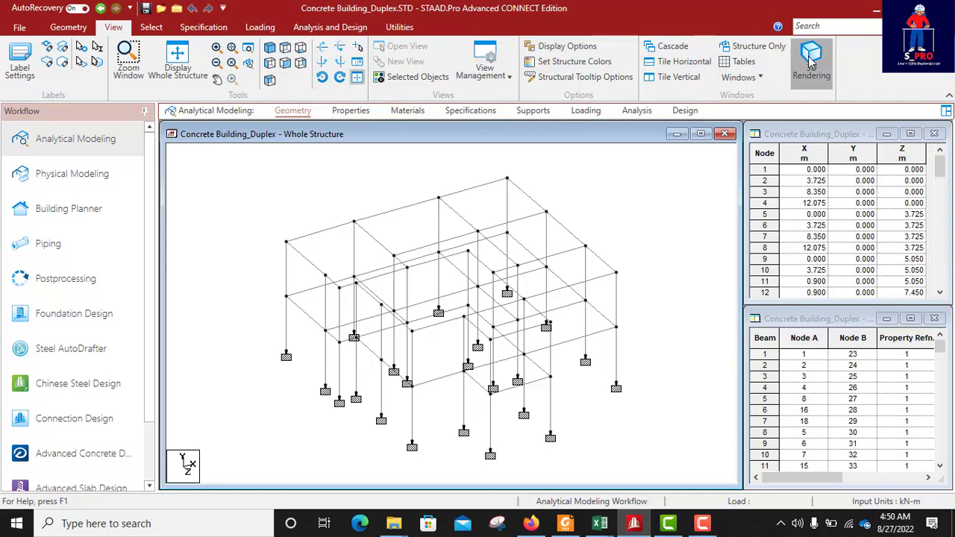
Open a 3D rendering of the whole duplex structure and examine the concrete frame from several angles.
click(893, 226)
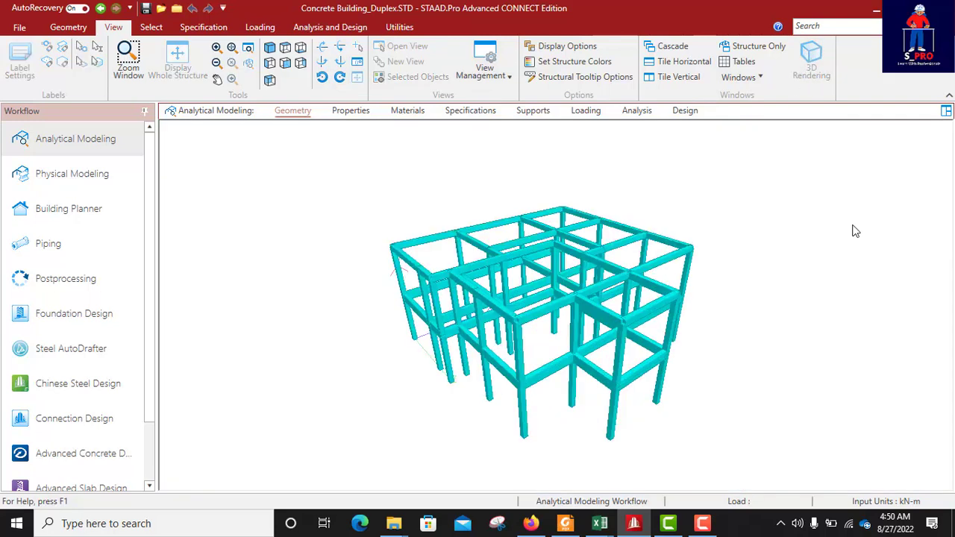
drag(574, 387, 443, 307)
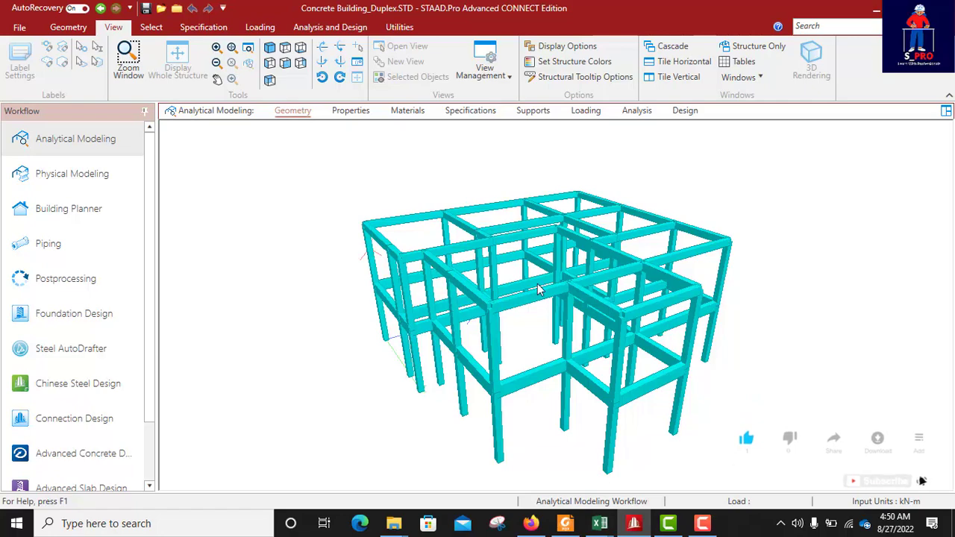
drag(541, 290, 553, 340)
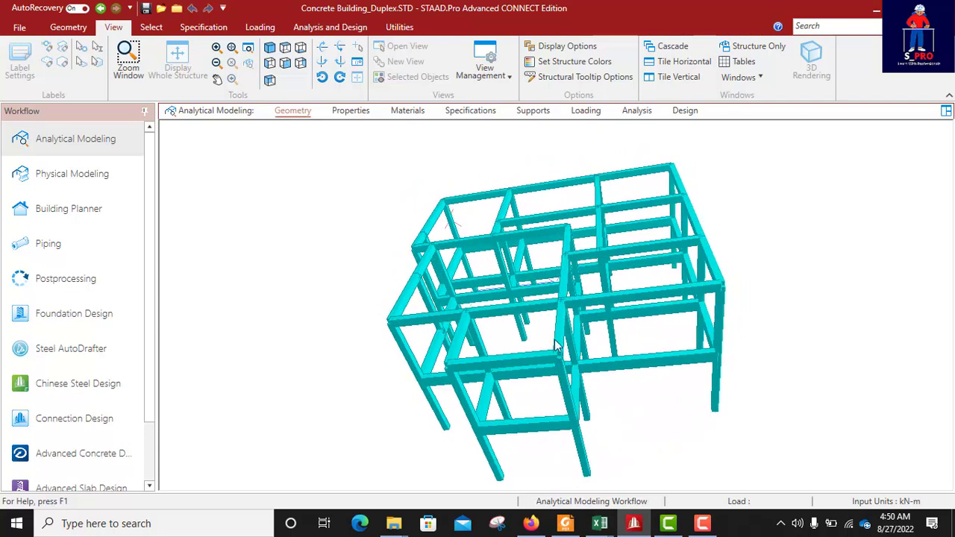
drag(425, 291, 430, 301)
middle_drag(431, 300, 441, 285)
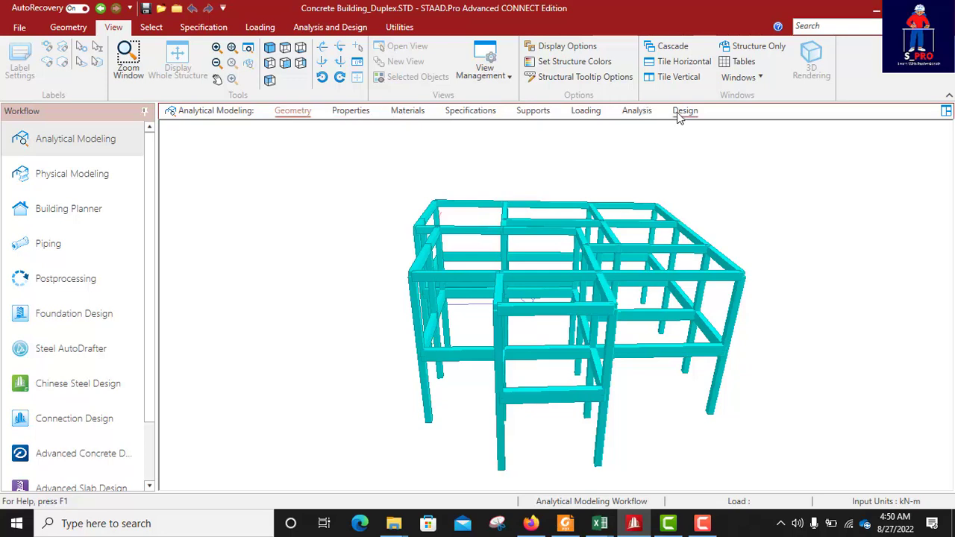
Go to the loading definitions and start a new primary load case with the Dead loading type.
click(583, 111)
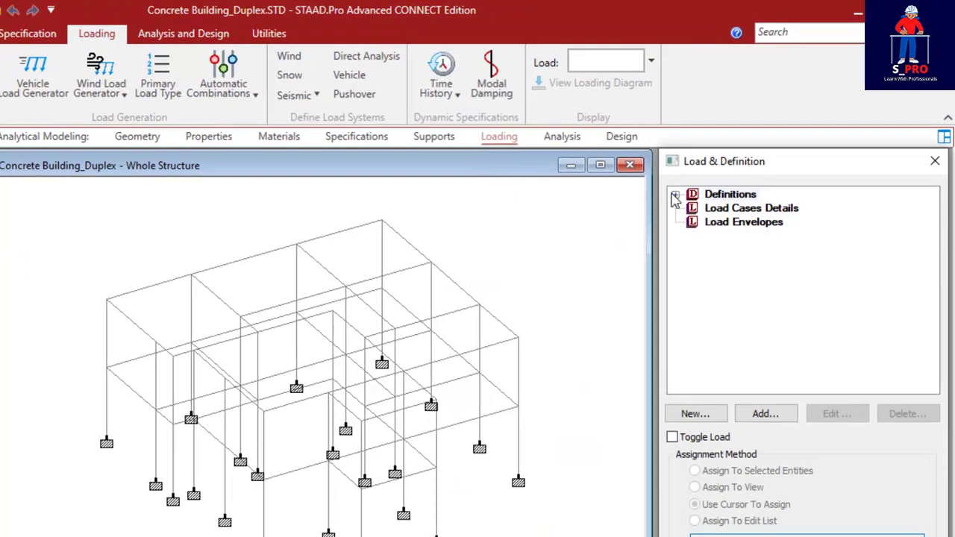
click(693, 212)
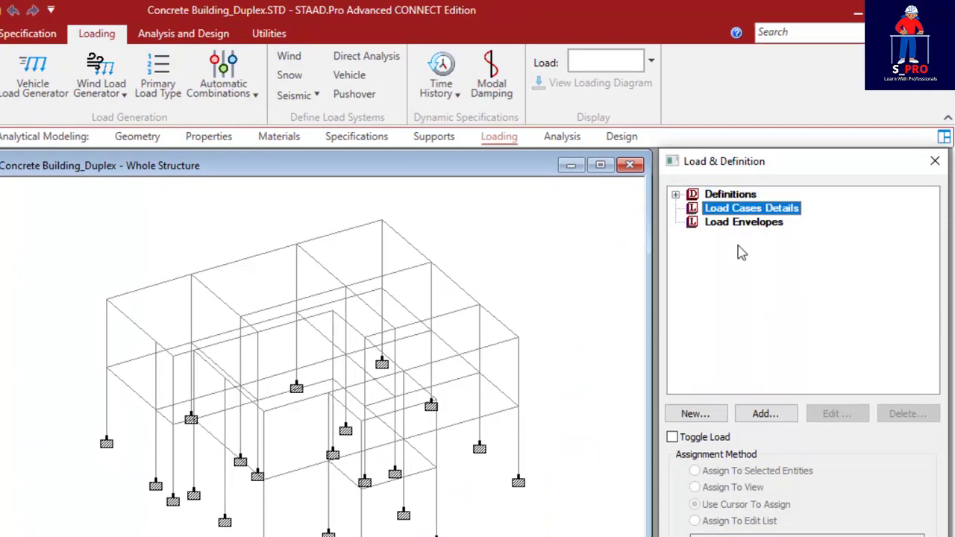
click(763, 414)
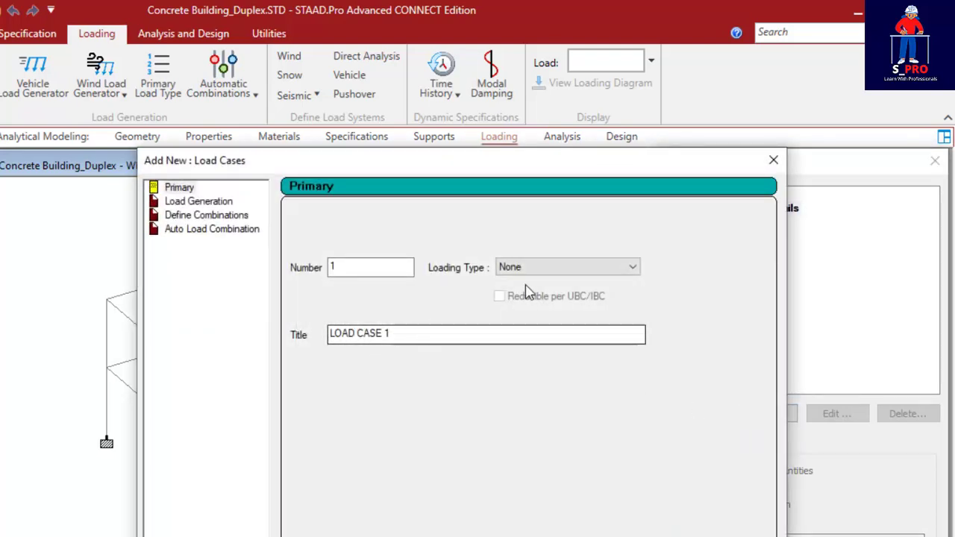
click(551, 274)
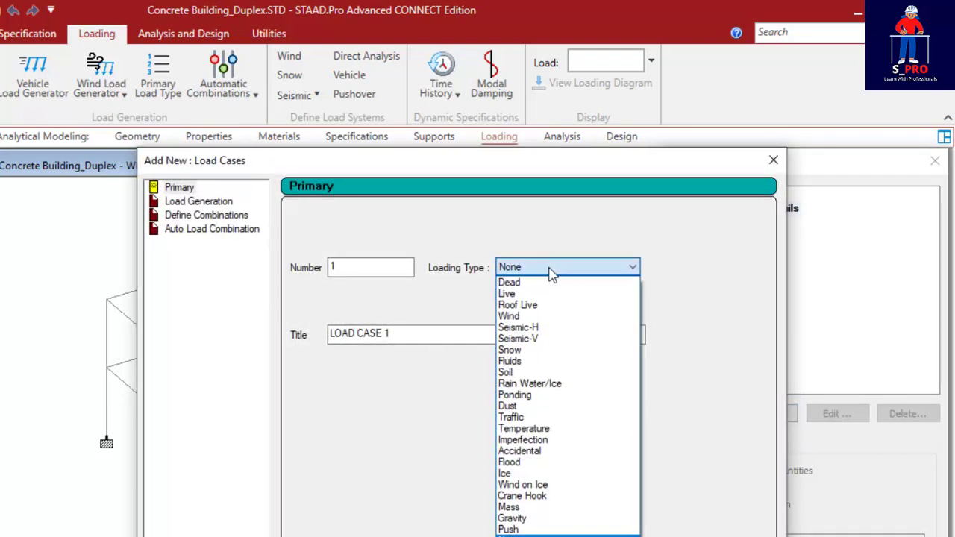
click(545, 287)
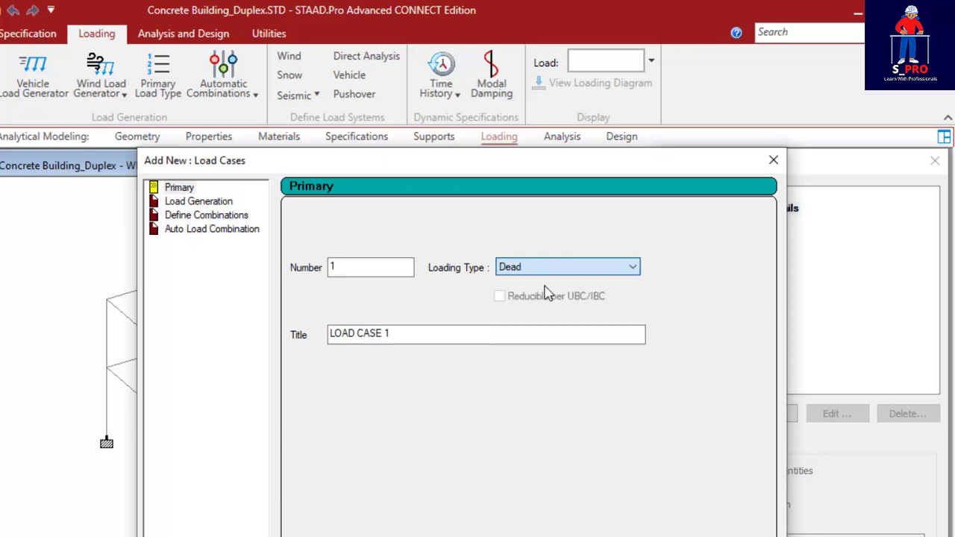
Title load case 1 "Selfweight, DL1", add it, and close the load case dialog.
click(409, 333)
drag(409, 334, 281, 347)
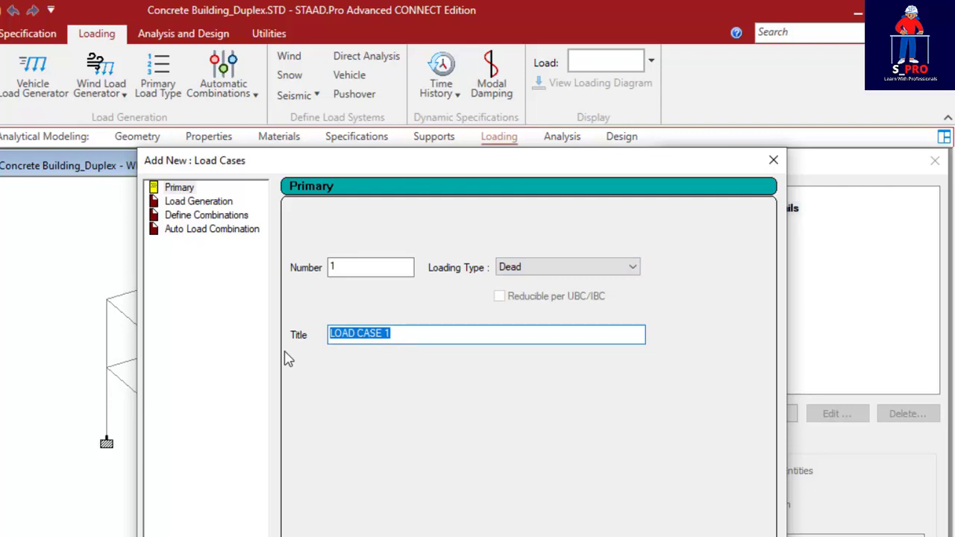
text(Se)
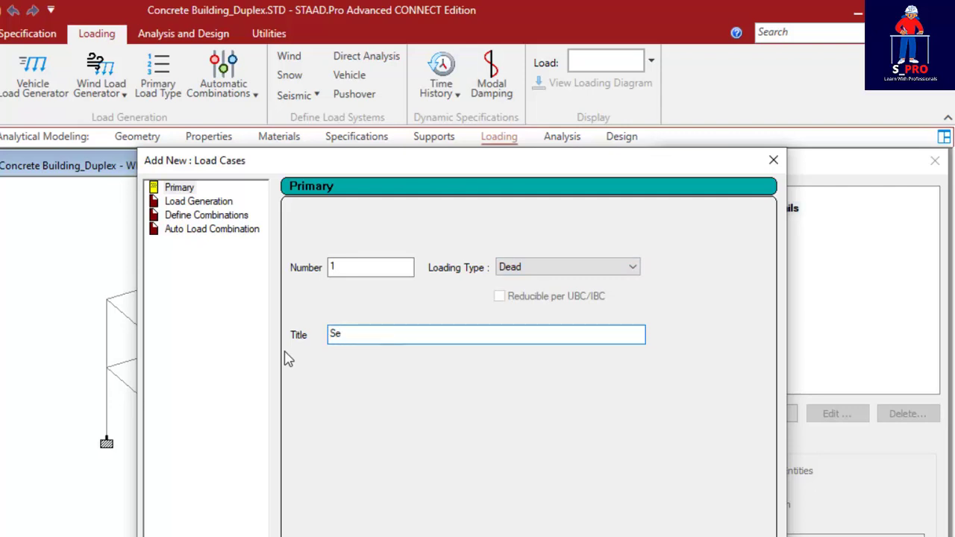
text(lfweigh)
text(t, D)
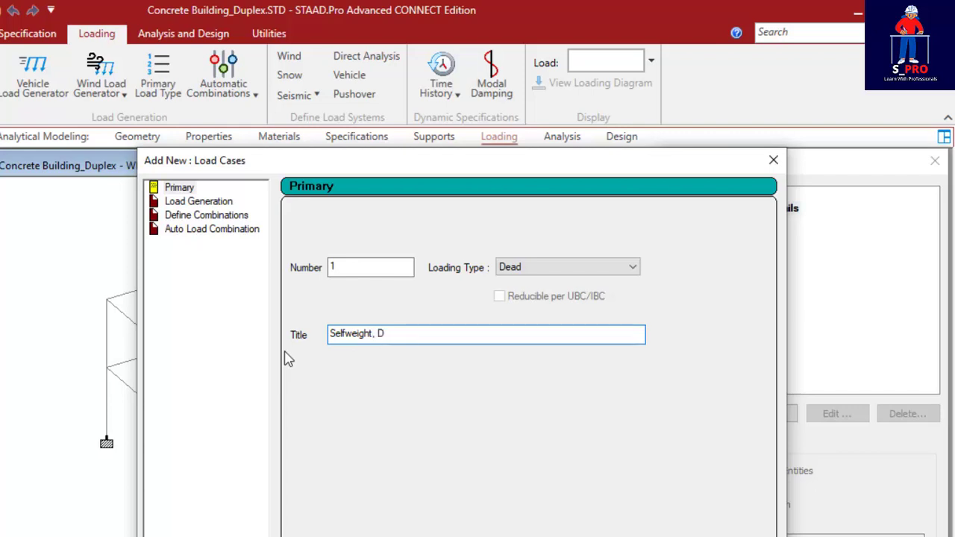
text(L1)
key(Return)
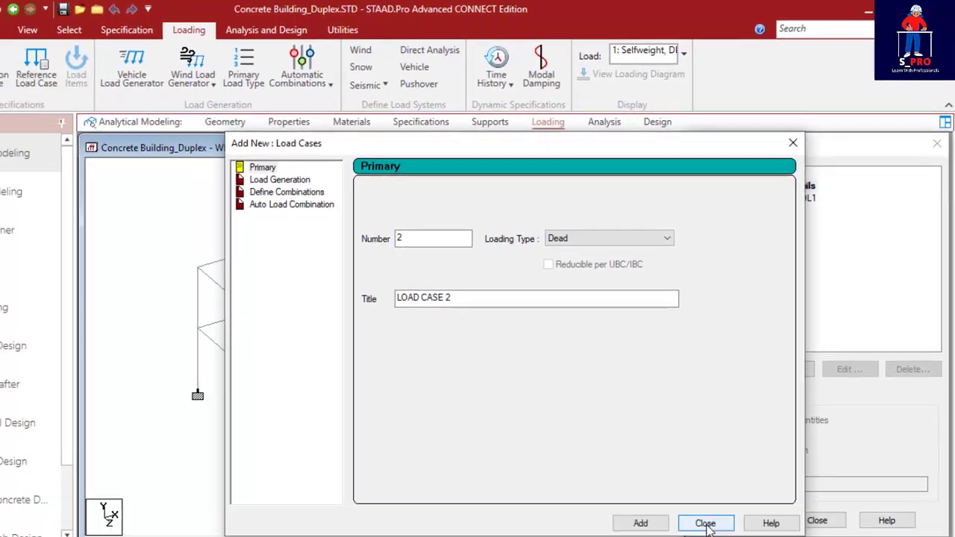
click(679, 536)
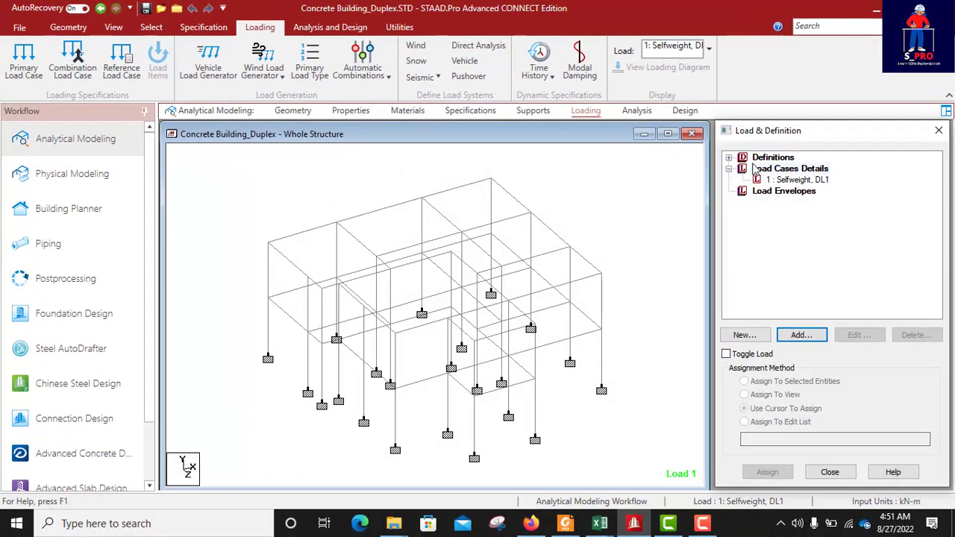
Add a selfweight load item in the Y direction with factor -1 to the Selfweight, DL1 load case.
click(800, 179)
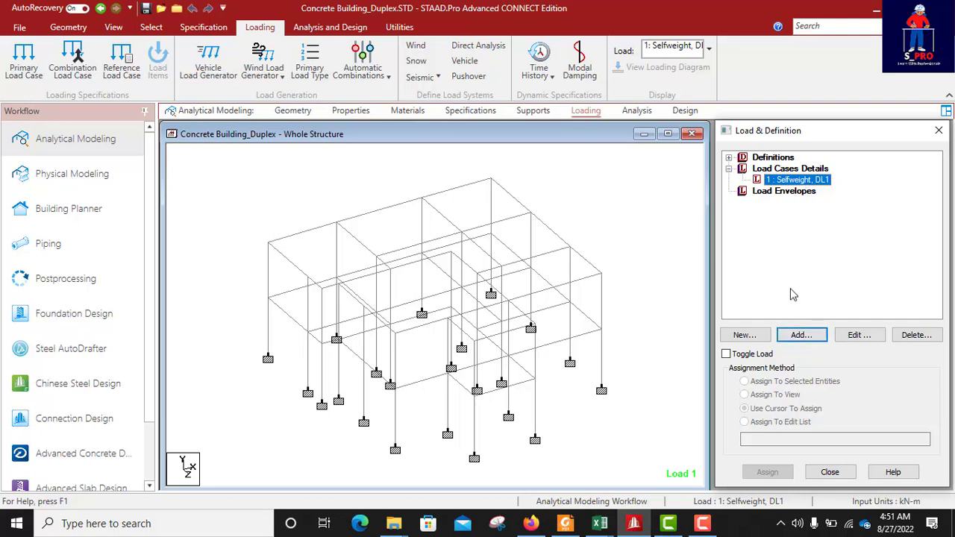
click(800, 335)
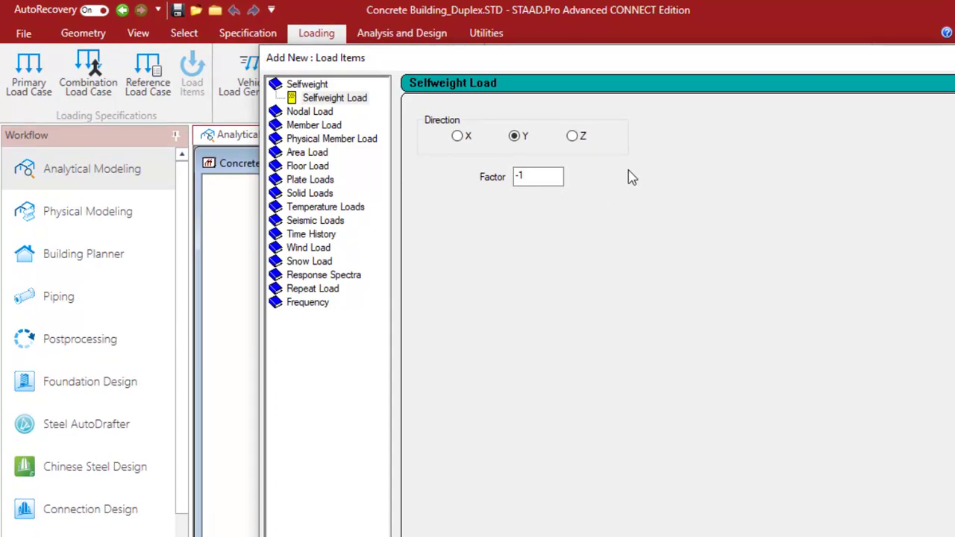
click(522, 177)
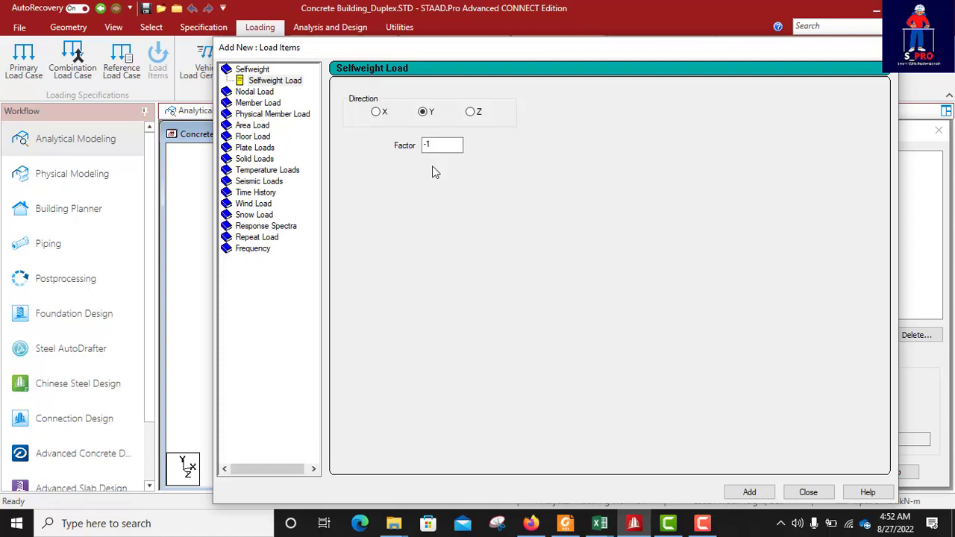
click(750, 494)
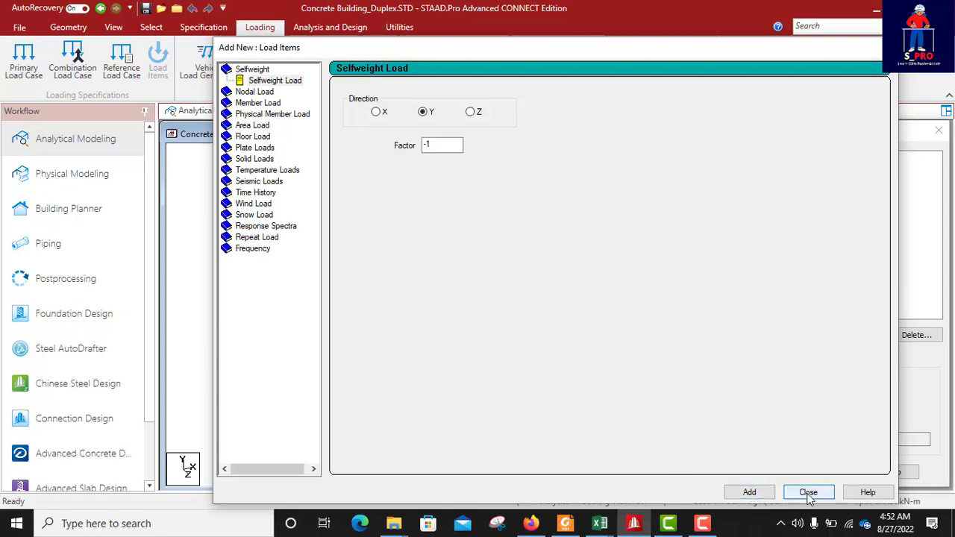
click(806, 493)
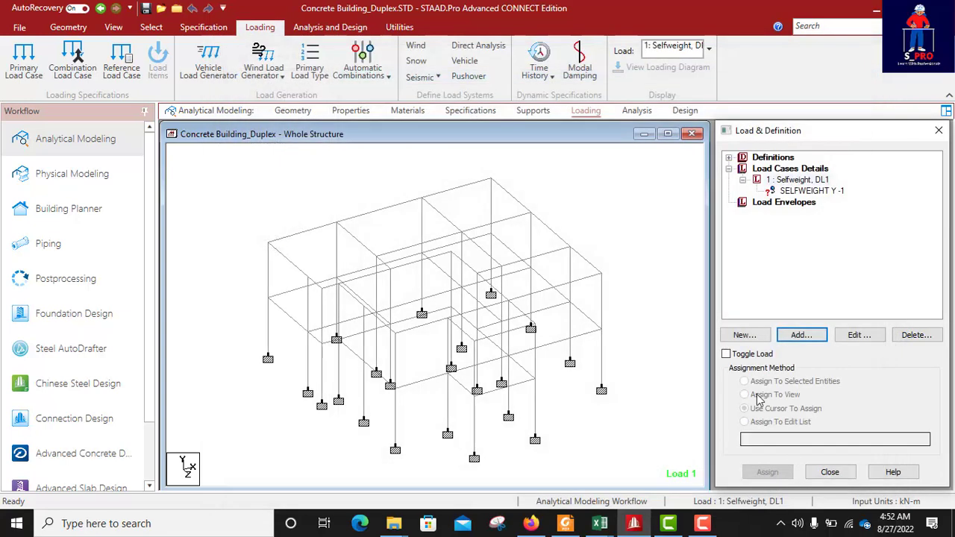
Assign the SELFWEIGHT Y -1 load to all members in view, confirm the assignment, and clear the member selection.
click(805, 191)
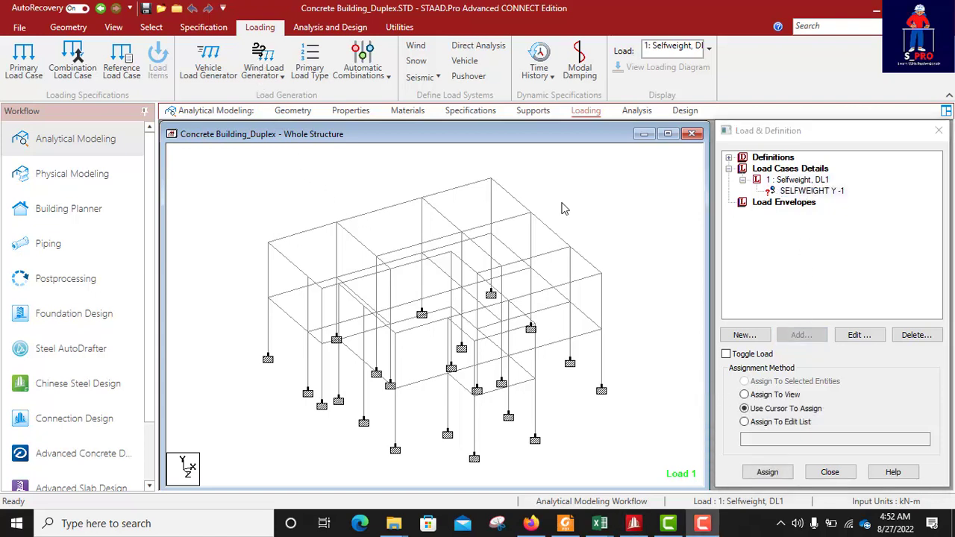
click(744, 395)
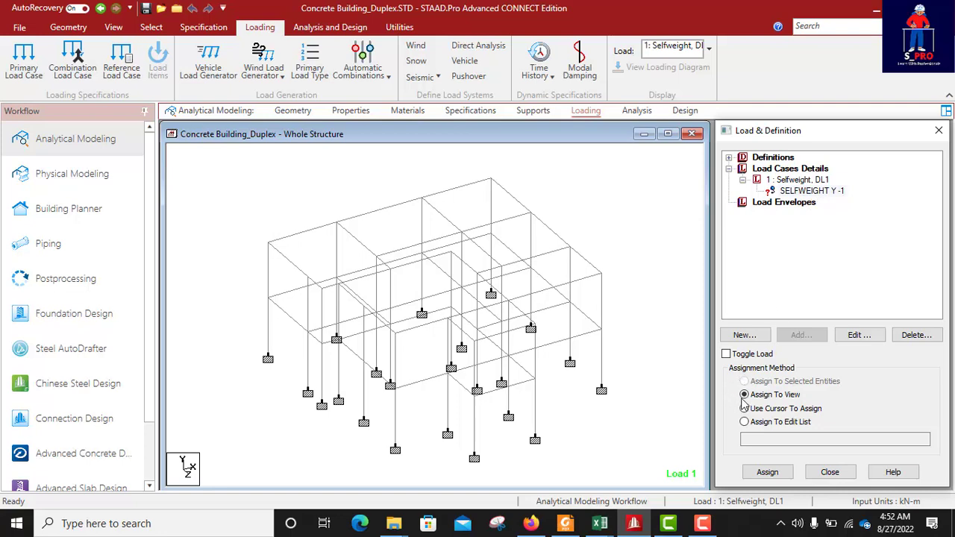
click(767, 472)
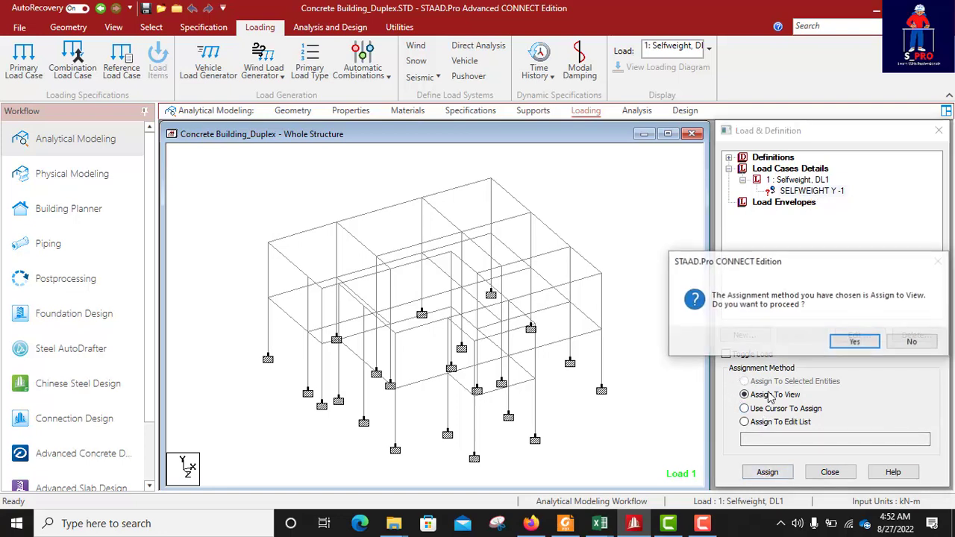
click(837, 345)
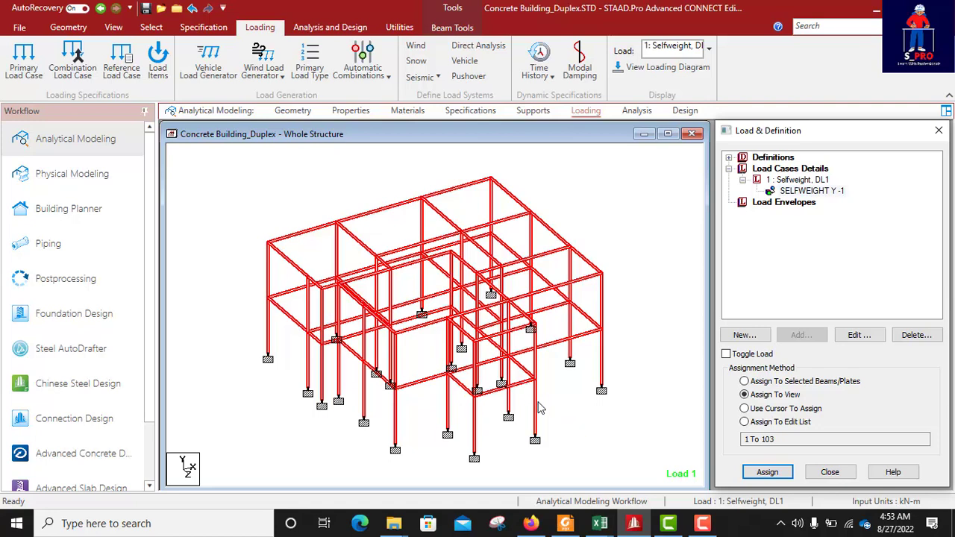
click(416, 372)
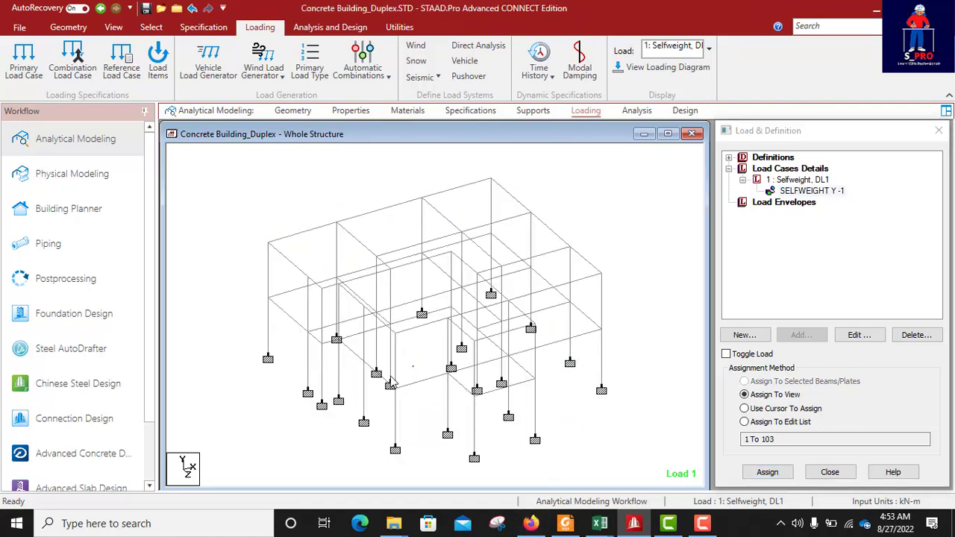
scroll(393, 381, up, 1)
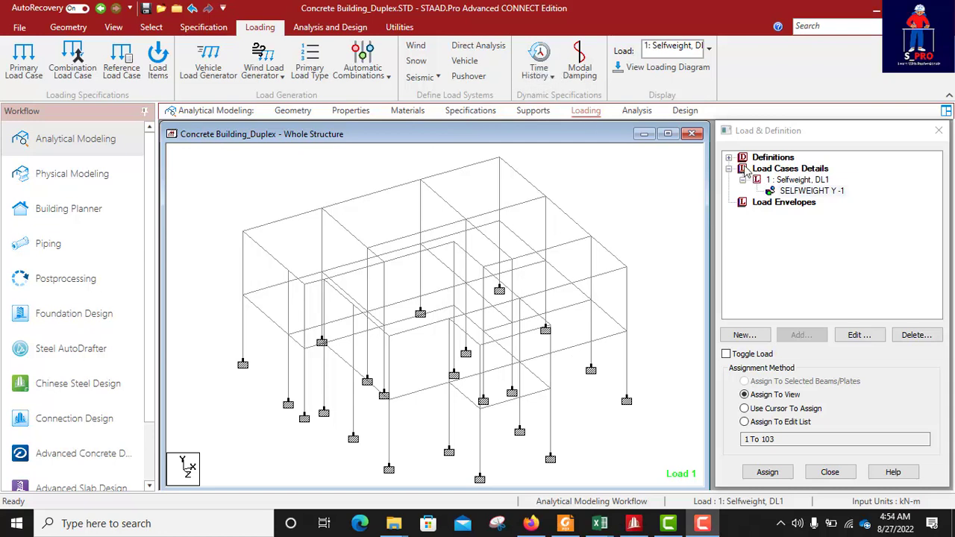
Create primary load case 2 with the Dead loading type, titled "Slab Dead Load, DL2".
click(776, 171)
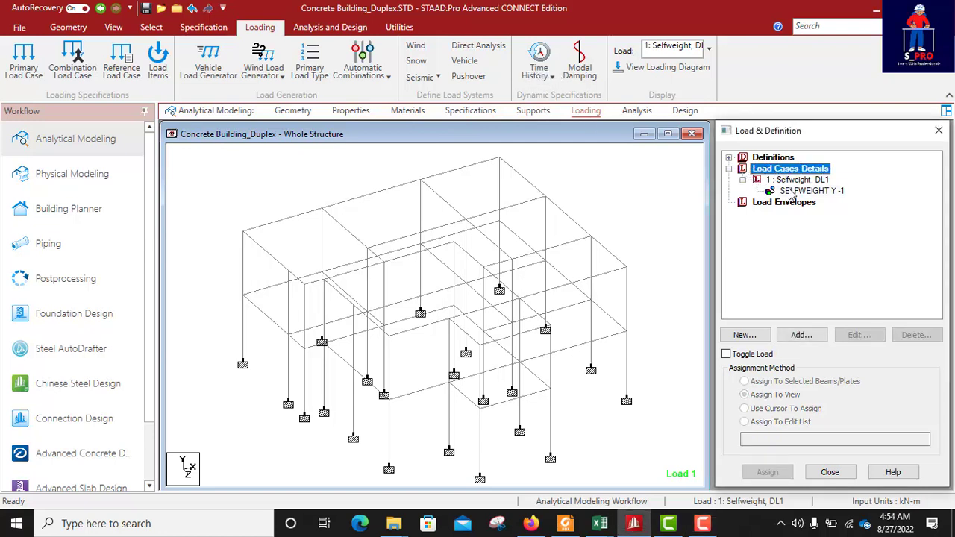
click(802, 337)
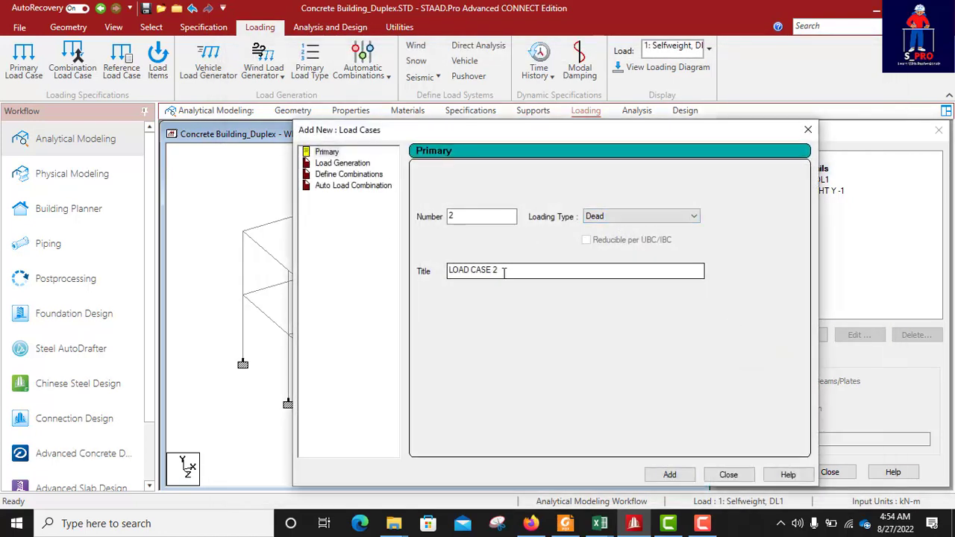
drag(505, 273, 443, 276)
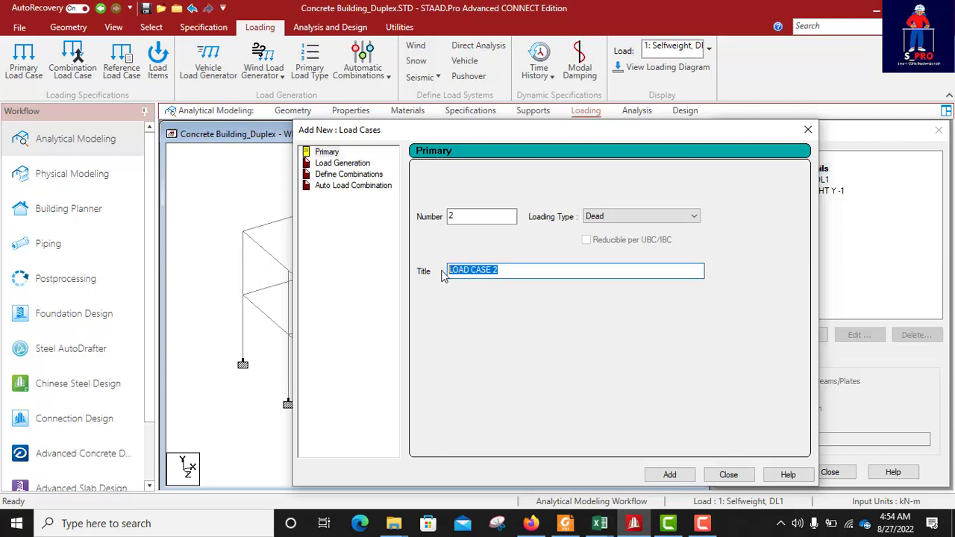
text(Slab Dead Load, DL2)
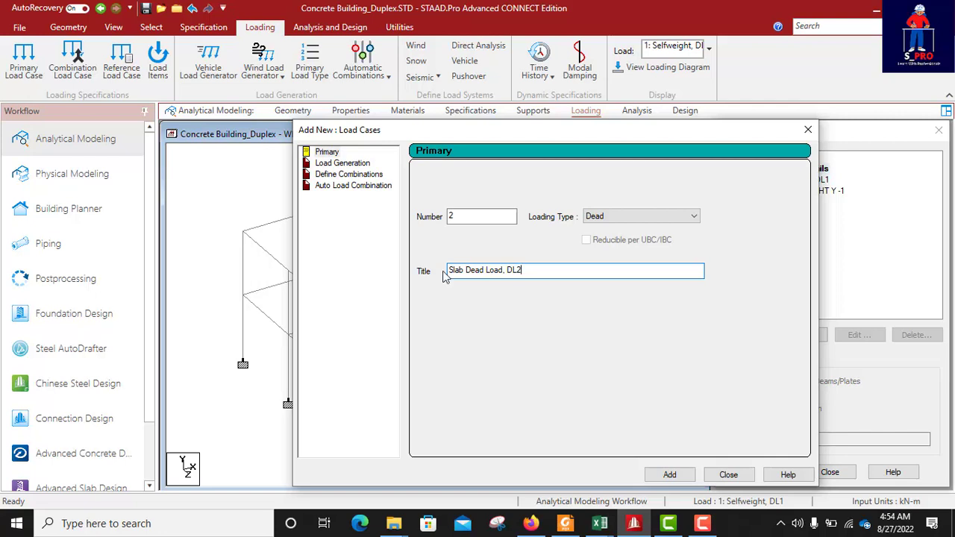
click(671, 476)
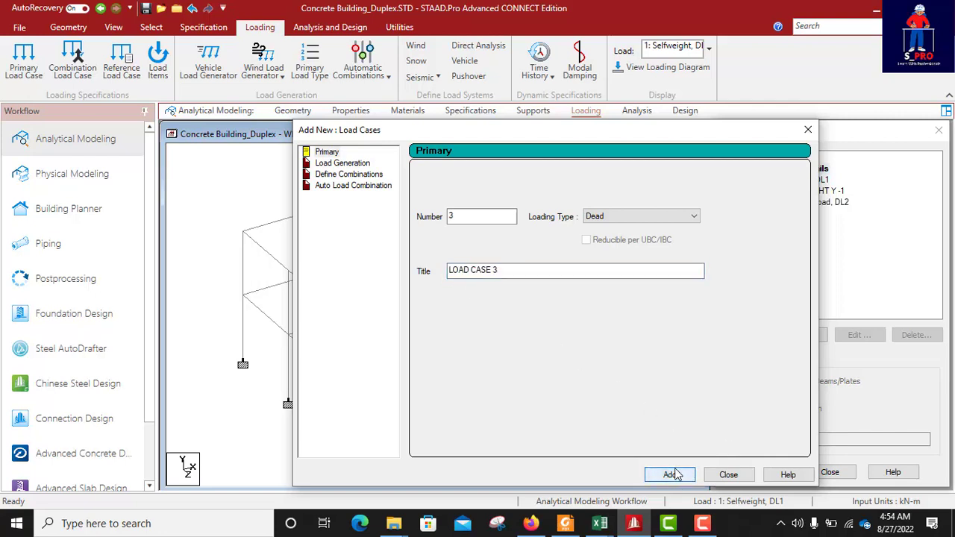
click(727, 476)
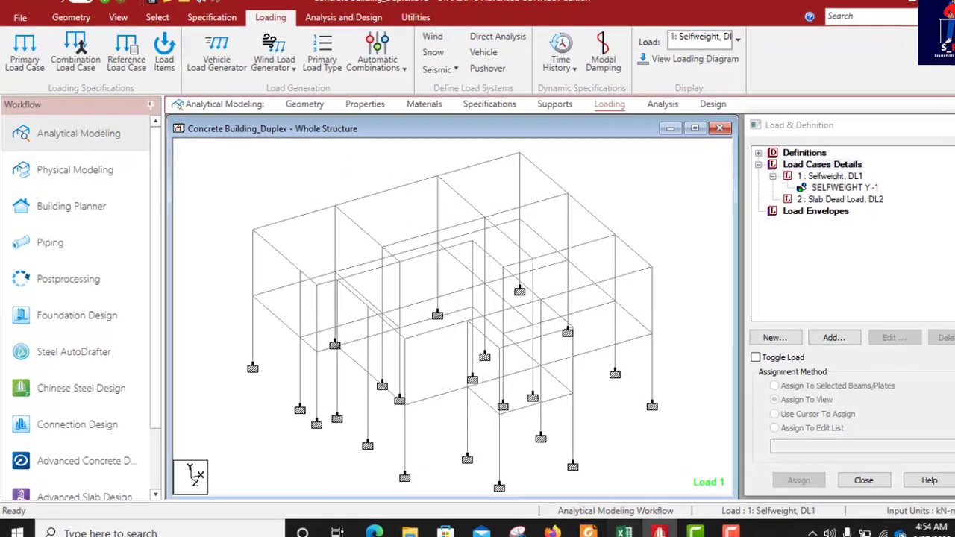
Switch to the Excel calculation sheet and examine the Slab Dead Load, DL2 inputs and the formula in cell L154.
mouse_move(600, 522)
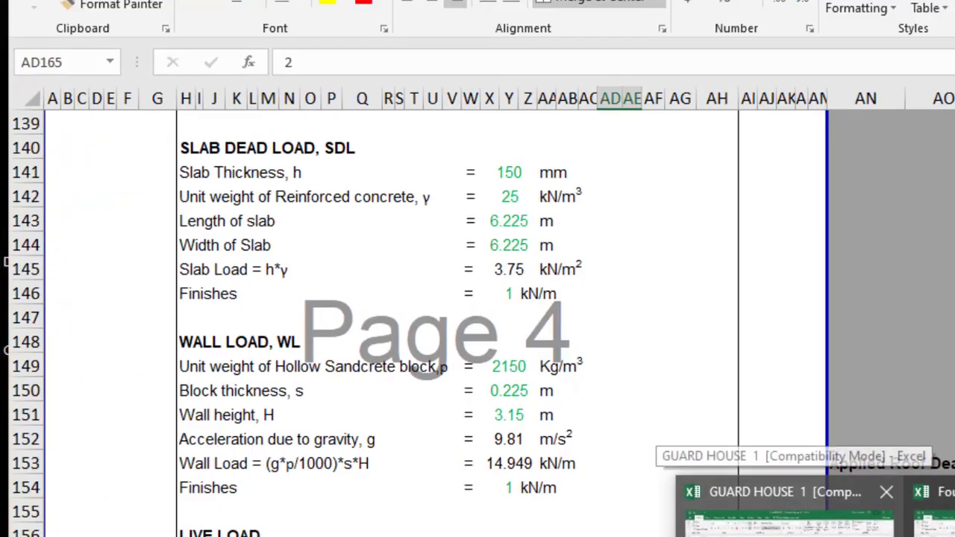
click(936, 514)
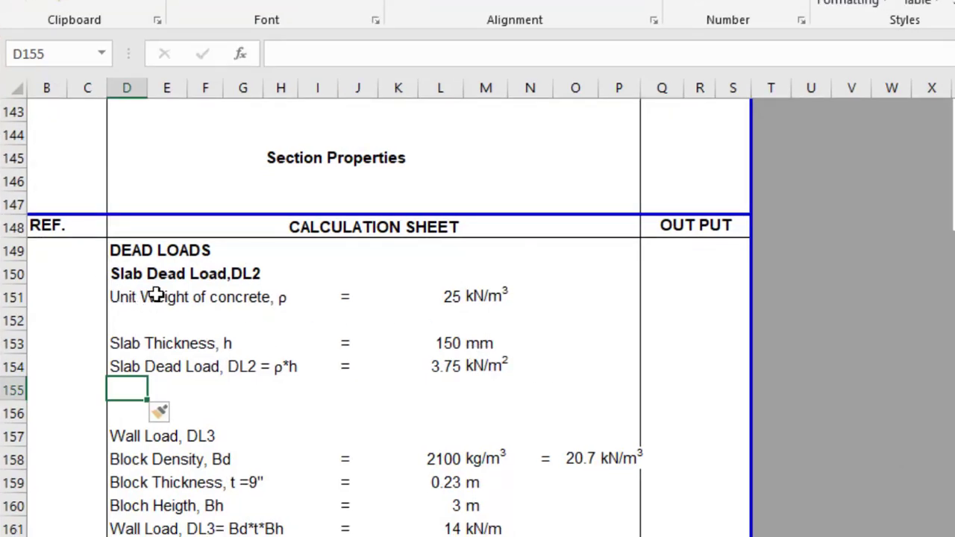
scroll(259, 243, down, 1)
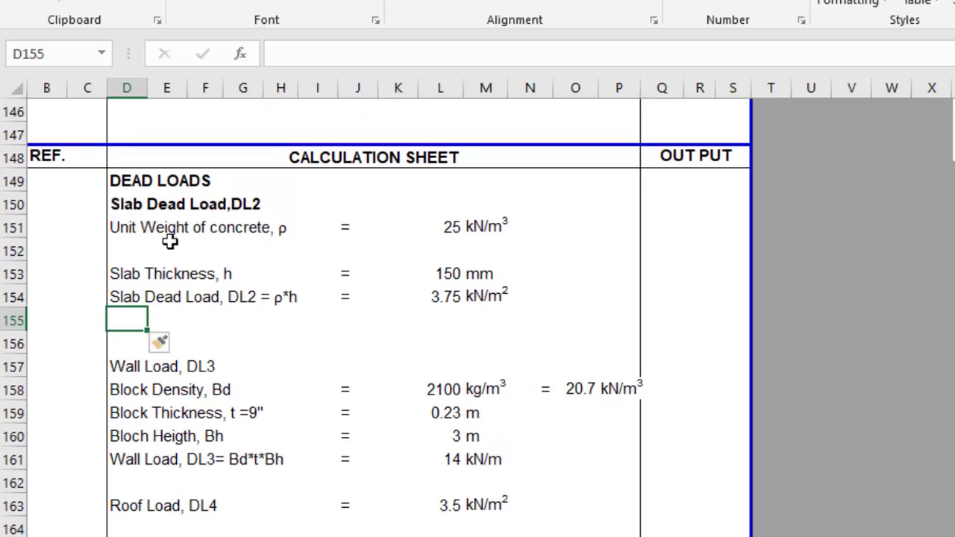
click(121, 234)
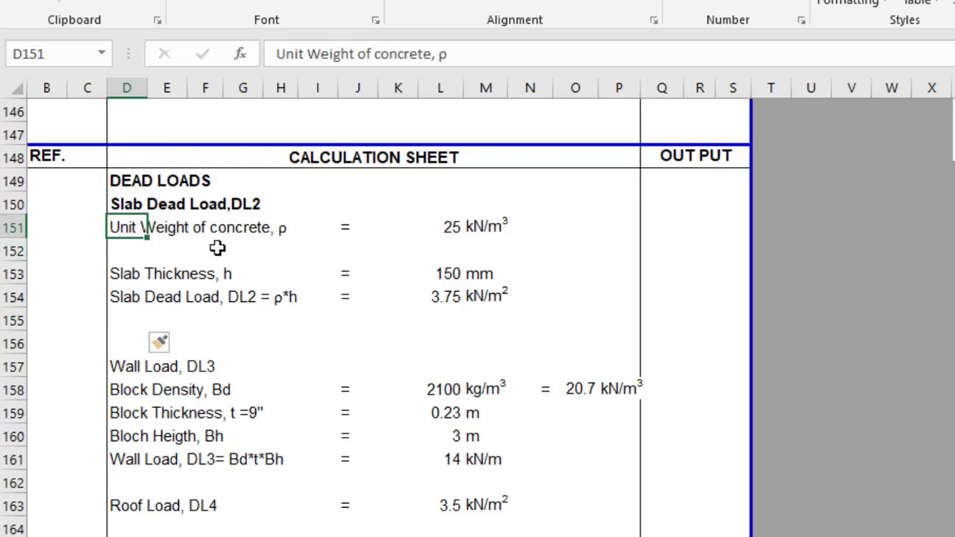
click(445, 226)
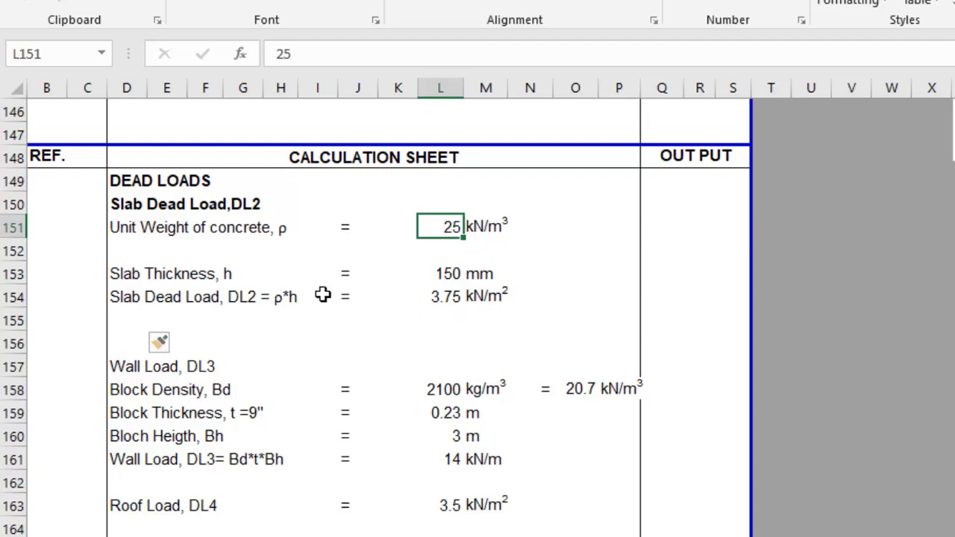
click(449, 275)
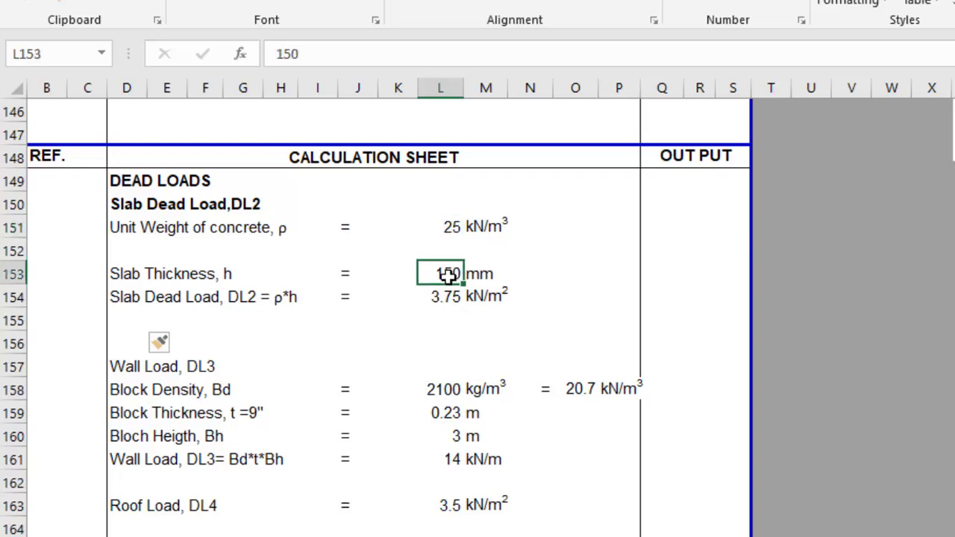
click(446, 230)
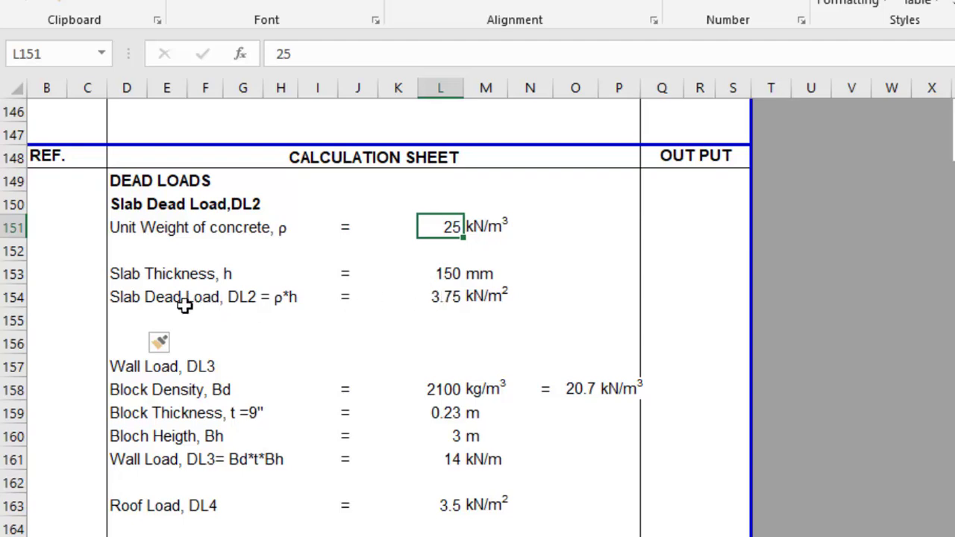
double_click(448, 297)
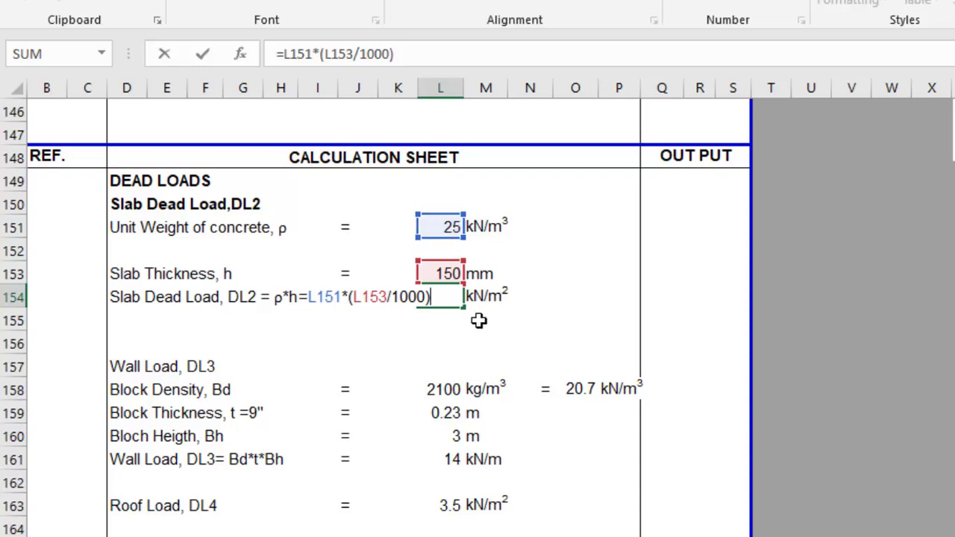
key(ctrl+Return)
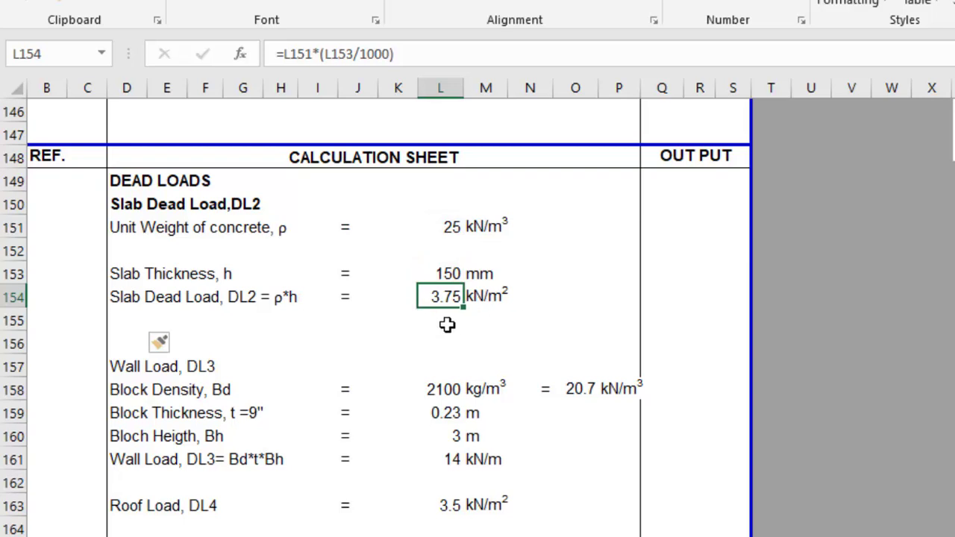
Add a "Finishes" label in cell D155 below the slab dead load row, with an equals sign in J155.
click(122, 317)
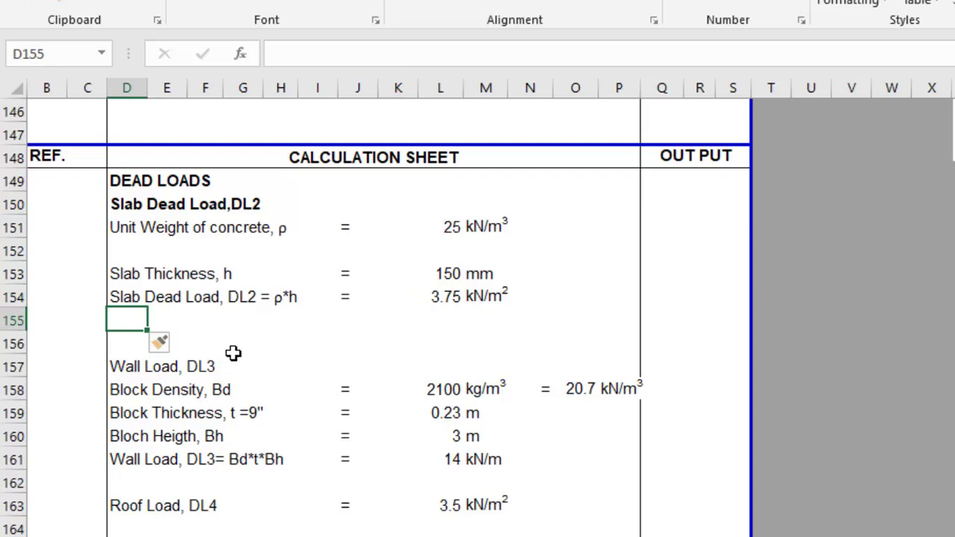
text(Finishes)
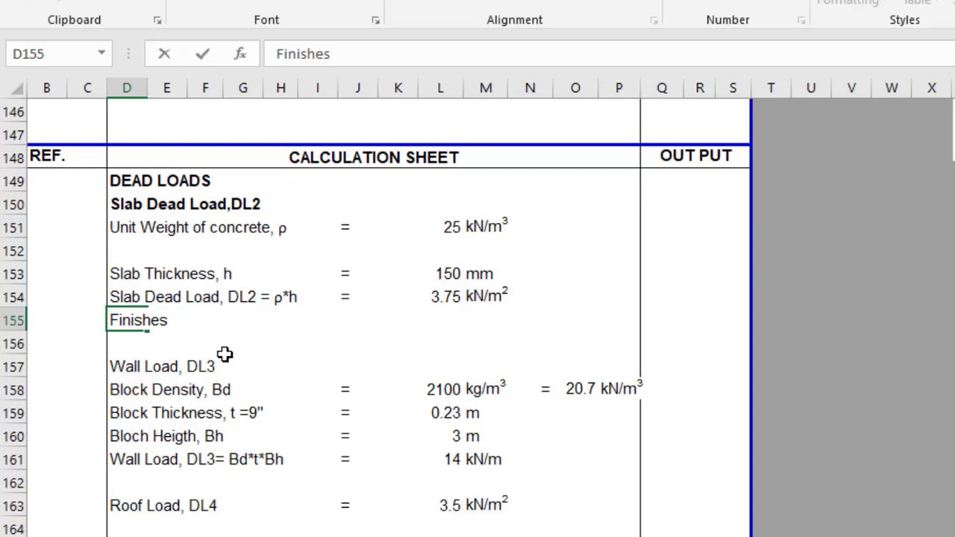
click(308, 386)
click(349, 325)
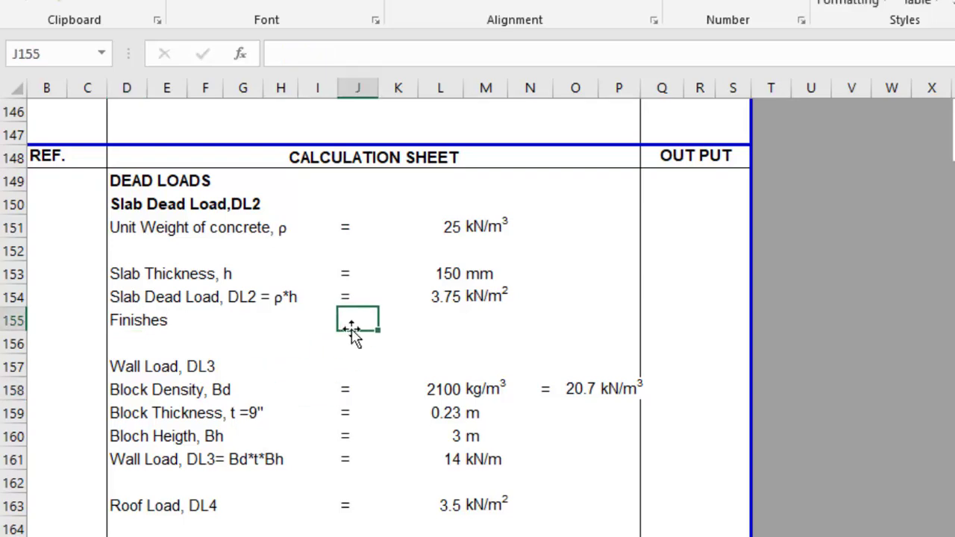
text(=)
click(364, 363)
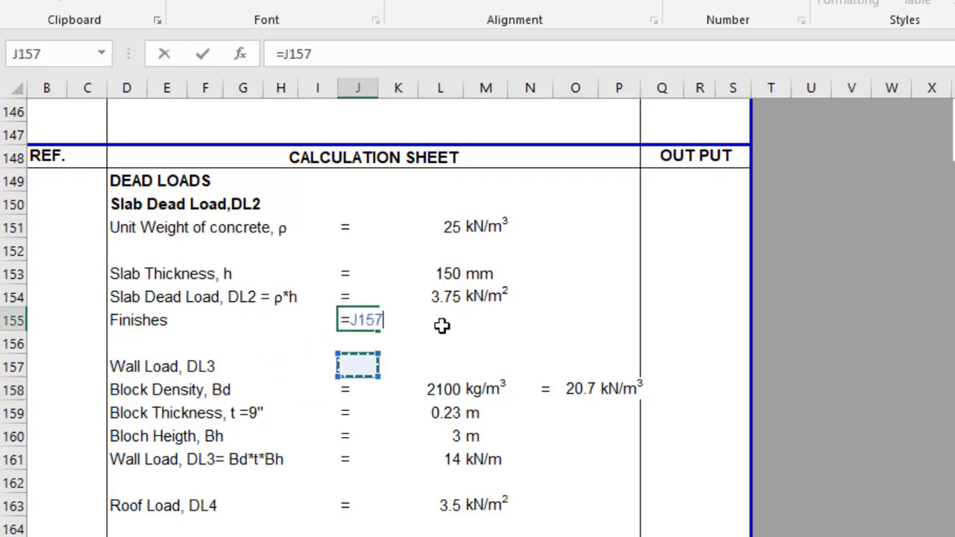
key(BackSpace)
key(BackSpace)
key(BackSpace)
key(BackSpace)
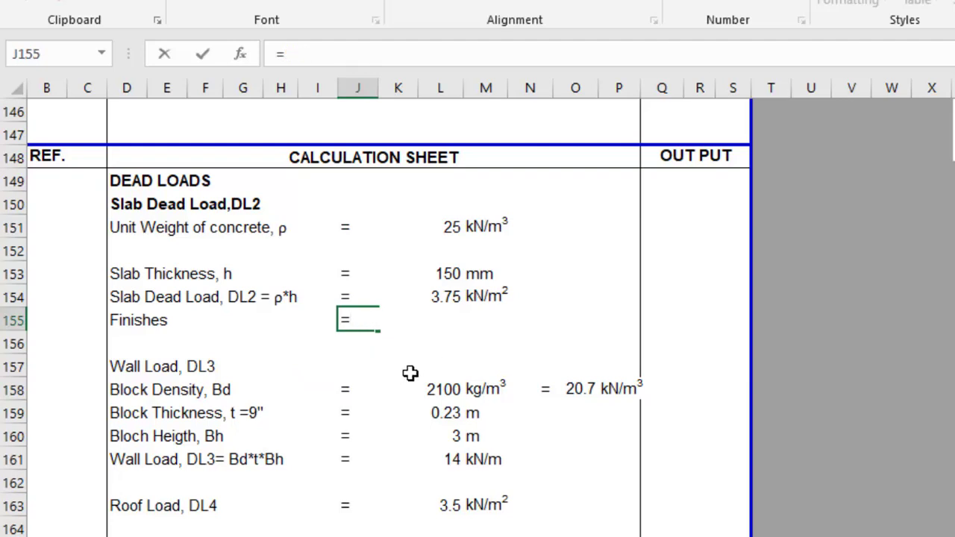
key(Return)
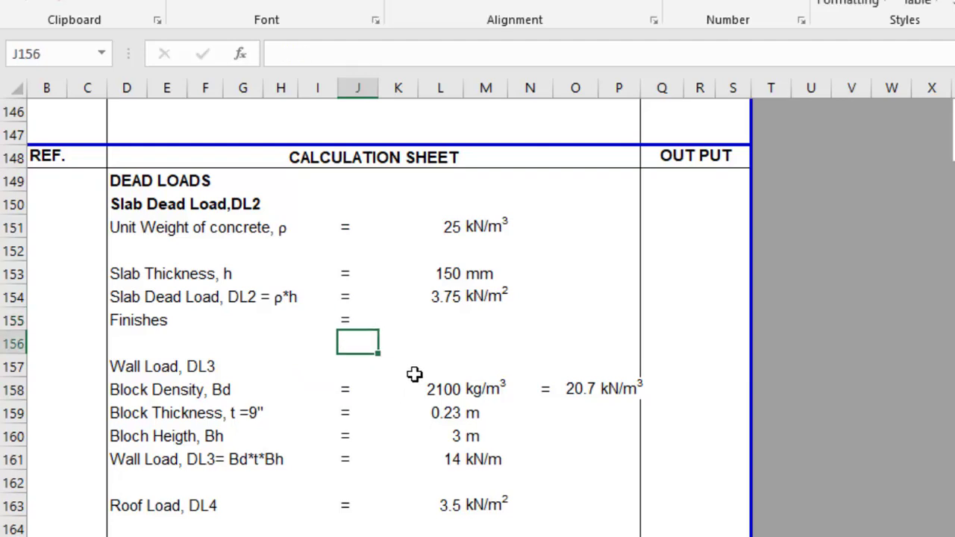
Enter 1 as the finishes load value in cell L155.
click(433, 321)
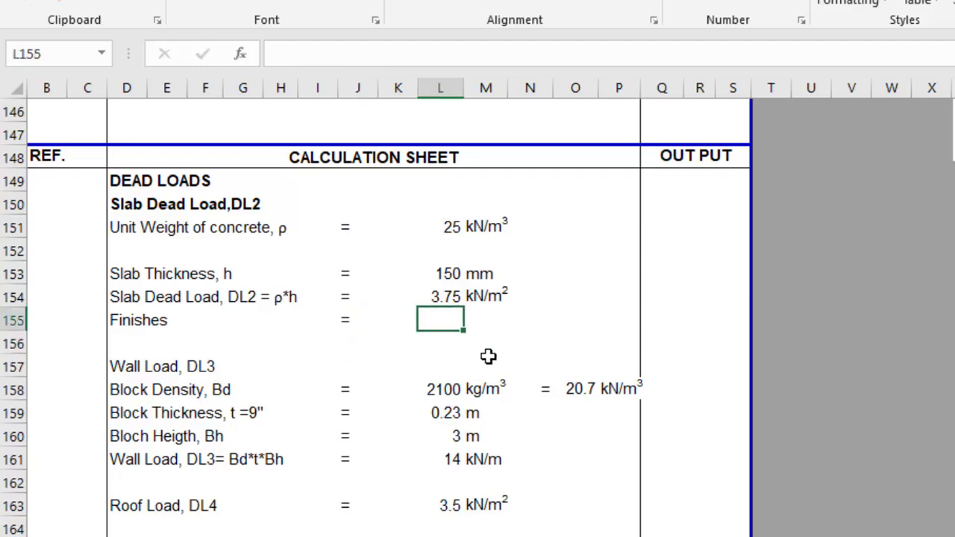
text(1)
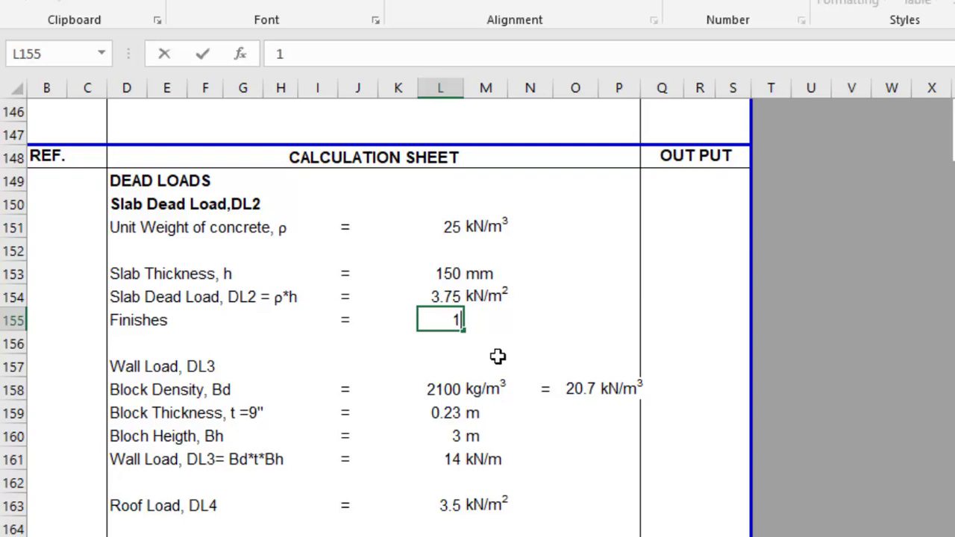
key(Return)
Try to transfer the kN/m2 unit from cell M154 to M155, and undo the transfer.
click(478, 322)
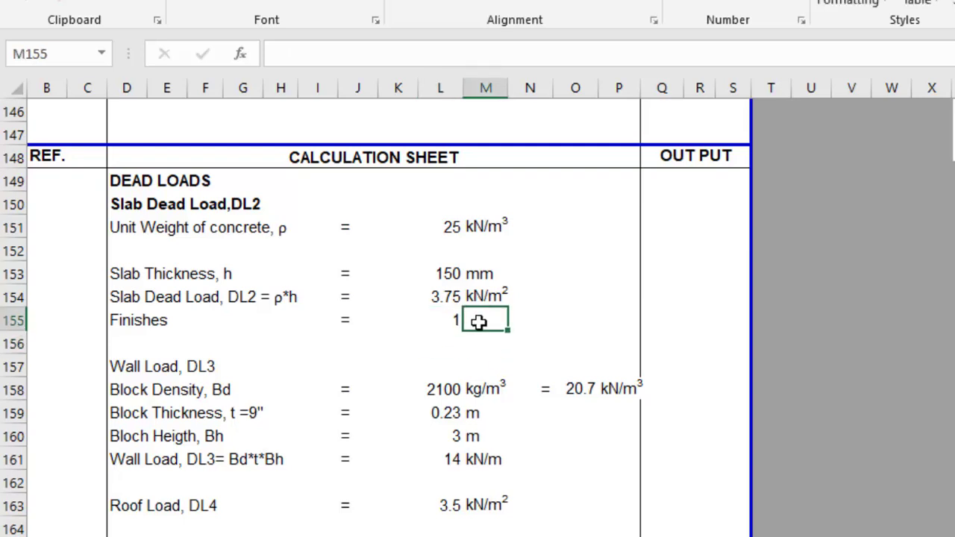
click(487, 297)
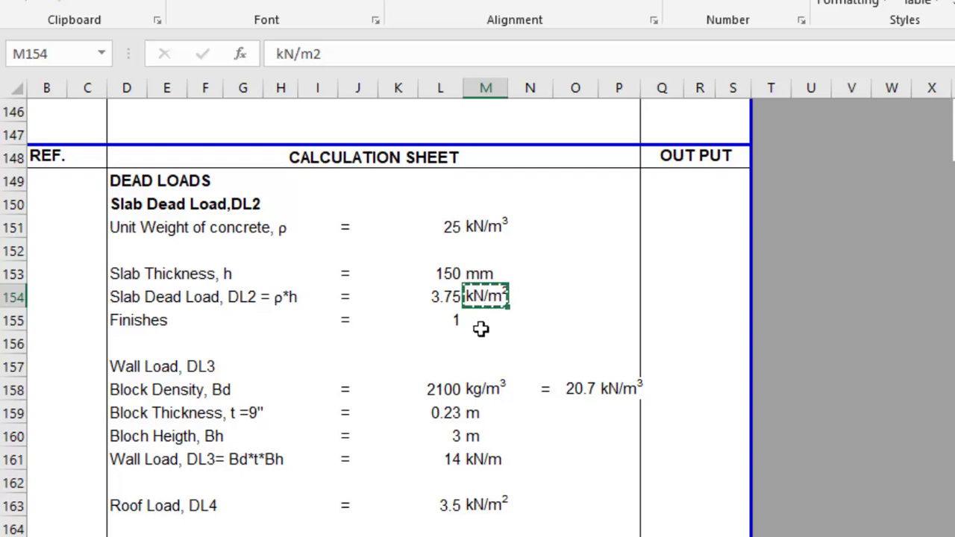
key(ctrl+c)
click(489, 325)
key(ctrl+v)
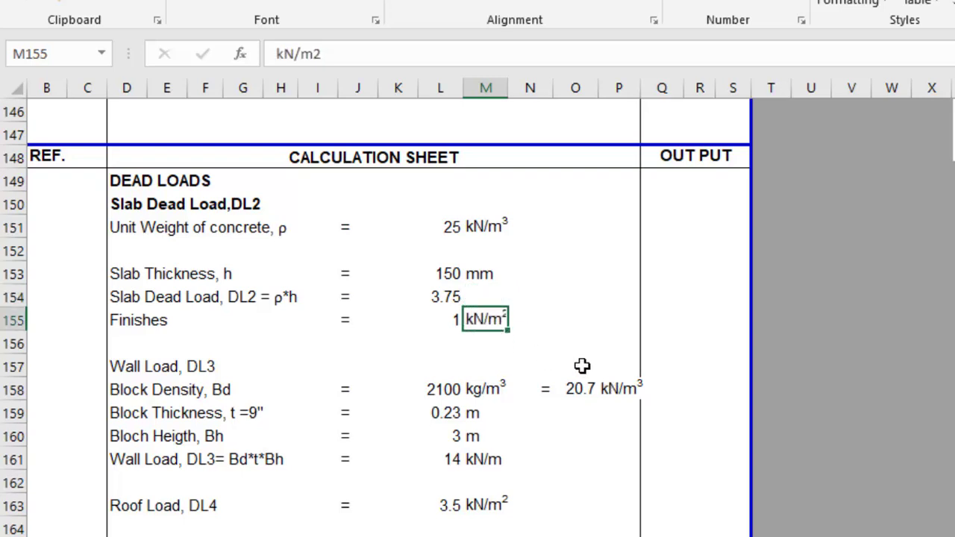
key(ctrl+z)
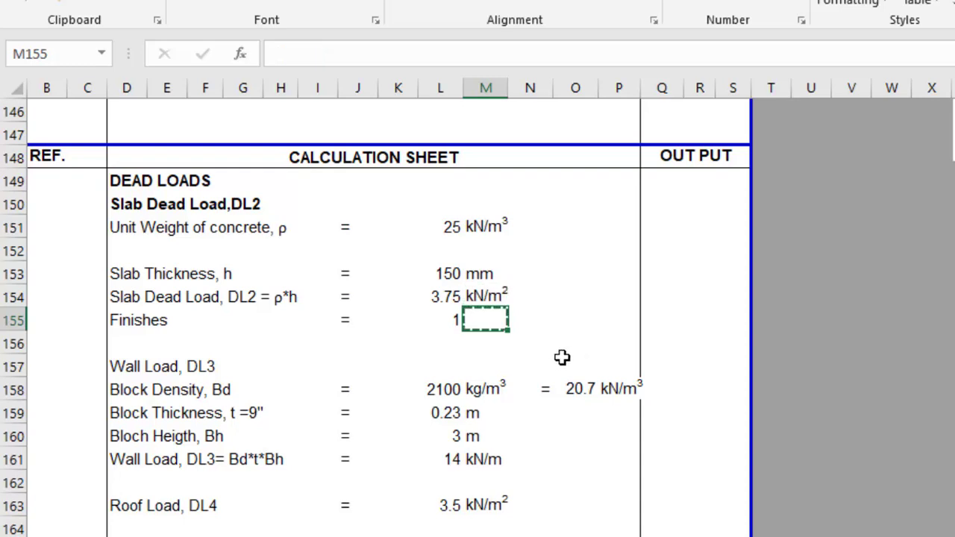
key(ctrl+v)
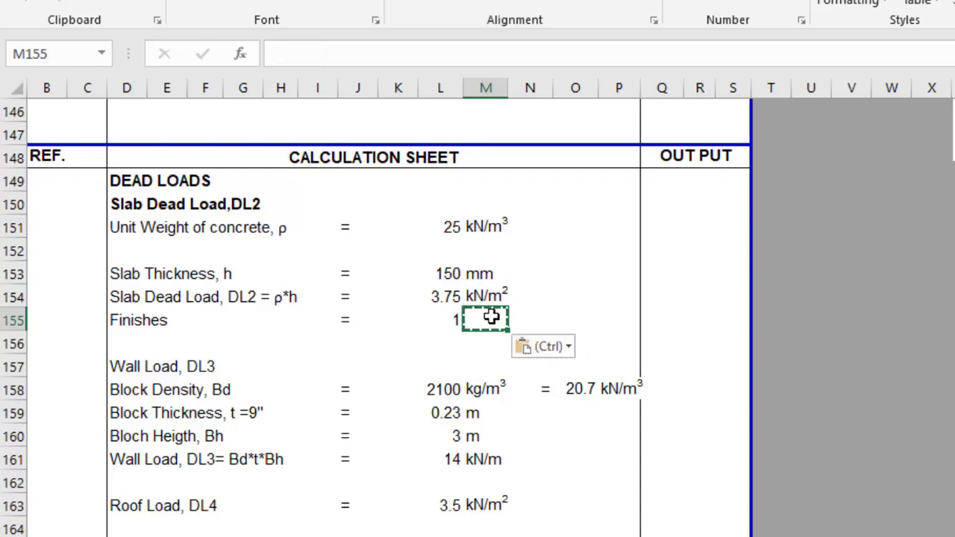
click(545, 317)
Copy the kN/m2 unit from cell M154 into M155 beside the finishes value.
click(497, 296)
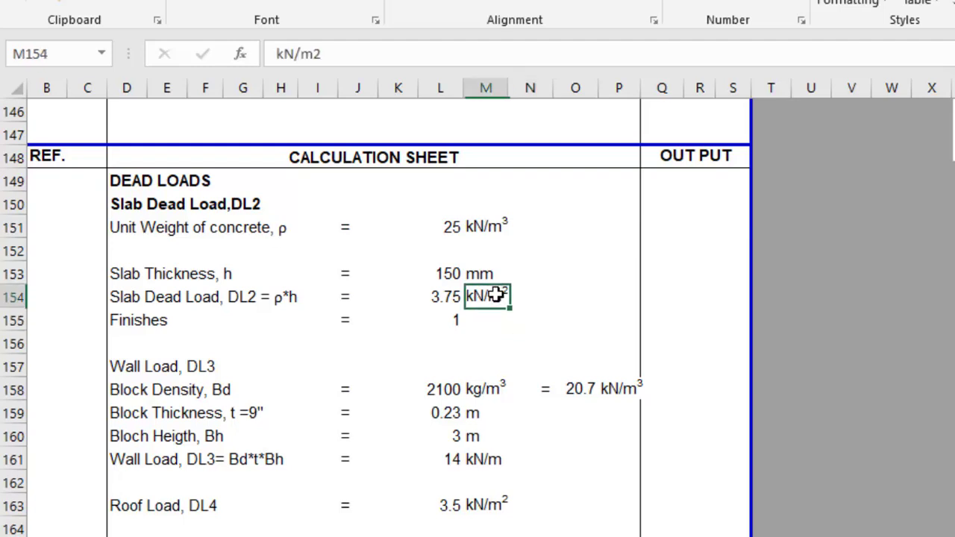
key(ctrl+c)
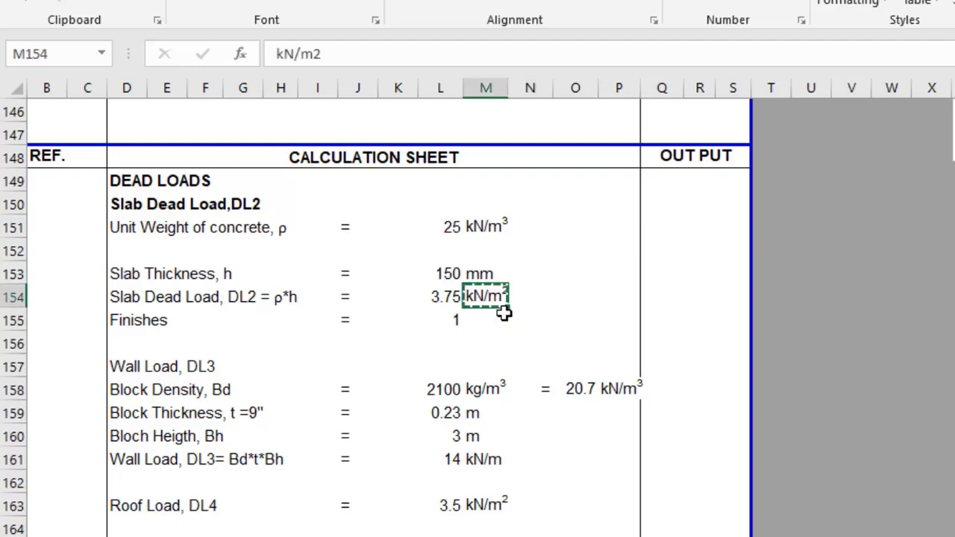
click(489, 320)
key(ctrl+v)
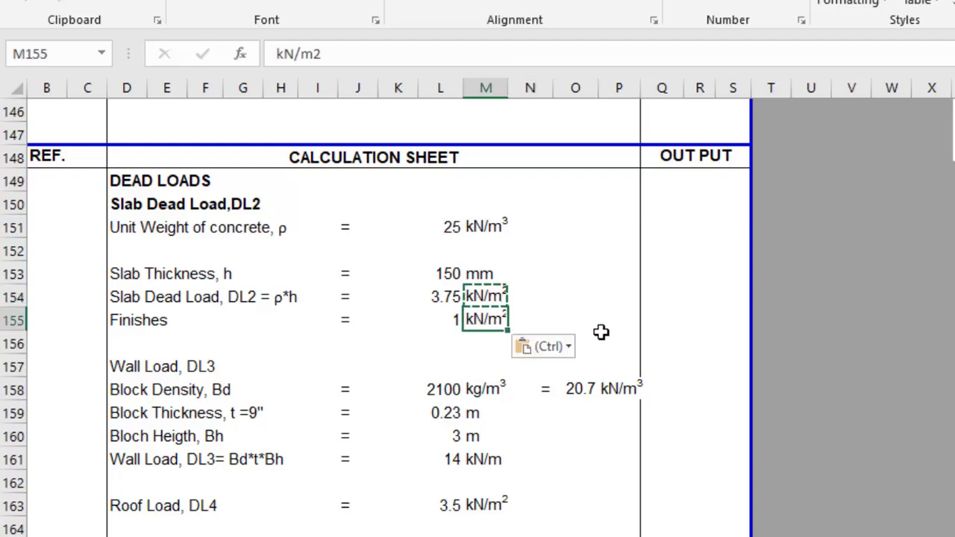
key(Escape)
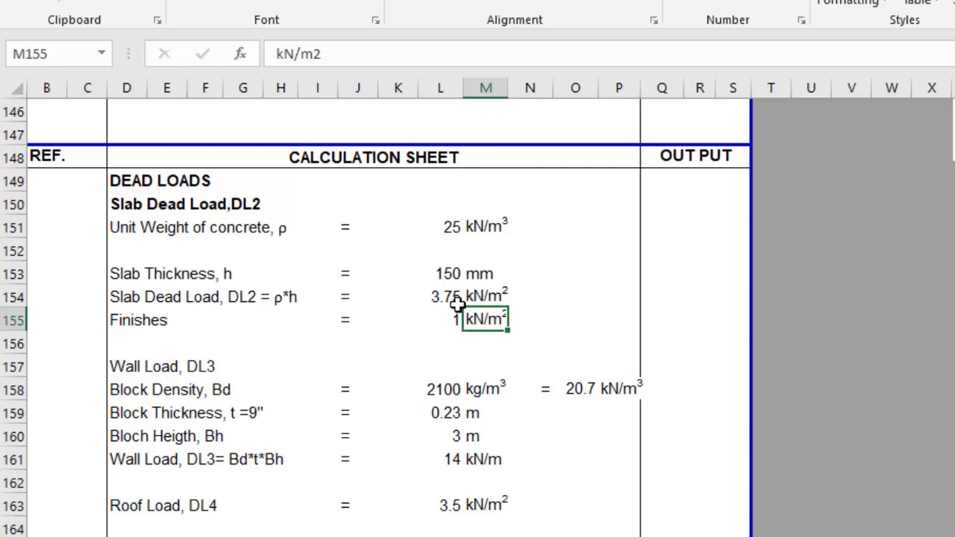
Sum the slab dead load and finishes in cell L156 with the formula =L154+L155.
click(444, 344)
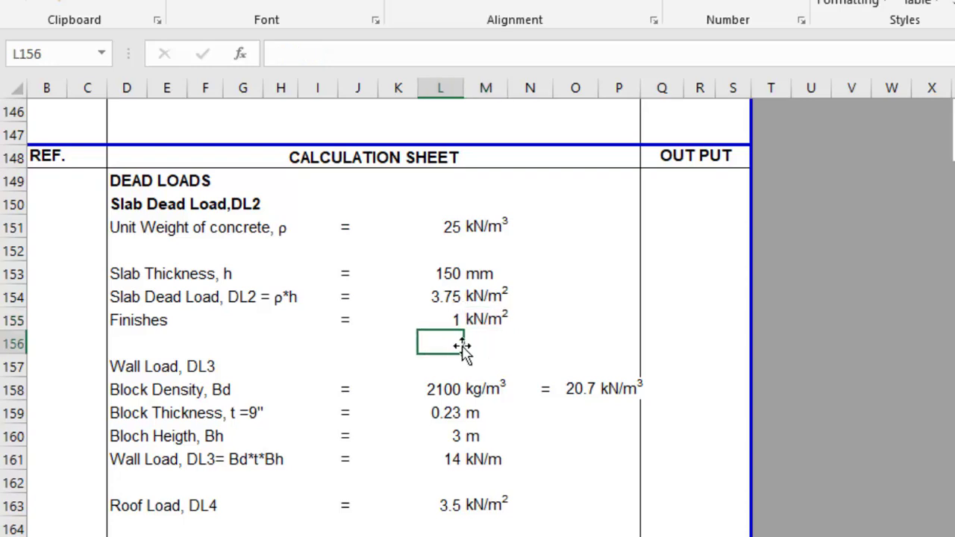
text(=)
click(450, 297)
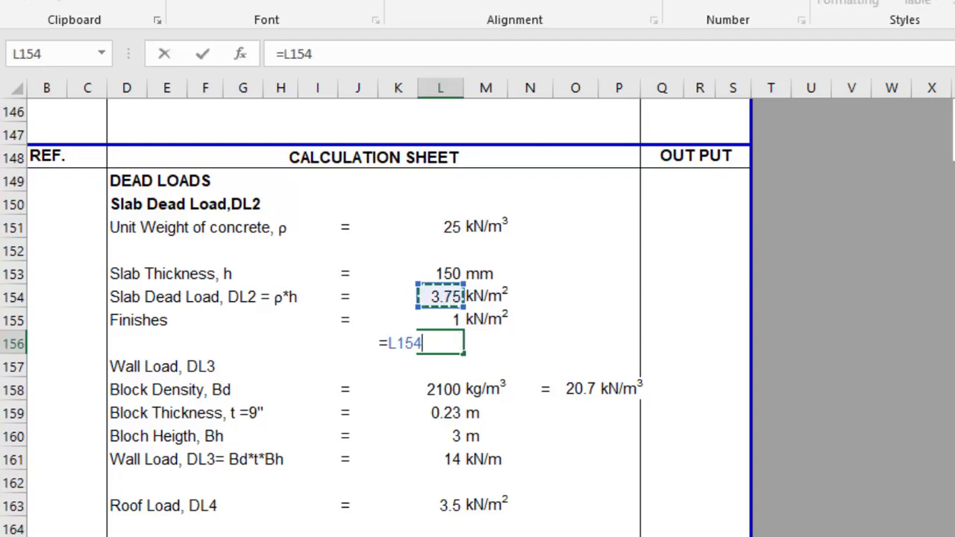
text(_)
key(BackSpace)
text(+)
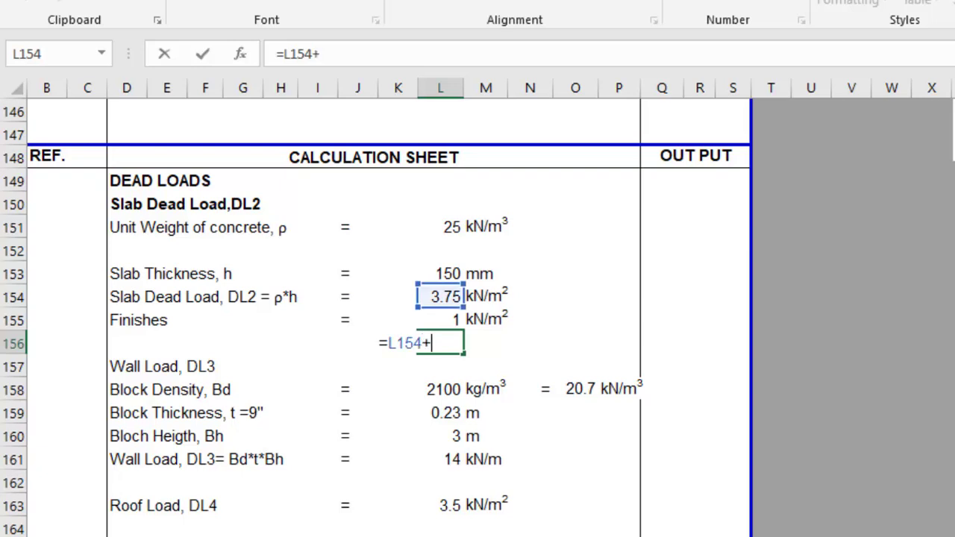
click(447, 320)
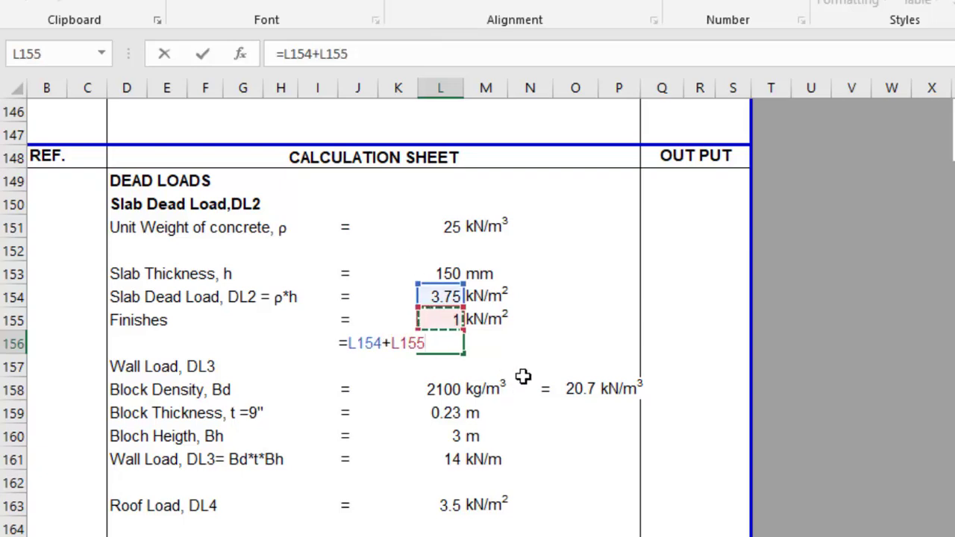
key(Return)
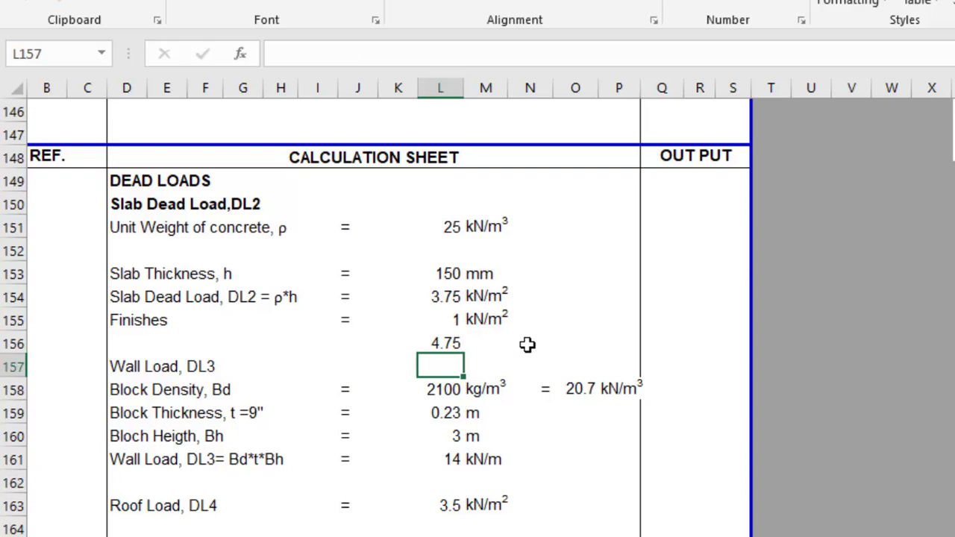
Copy the kN/m2 unit from cell M155 into M156 beside the total slab dead load.
click(480, 321)
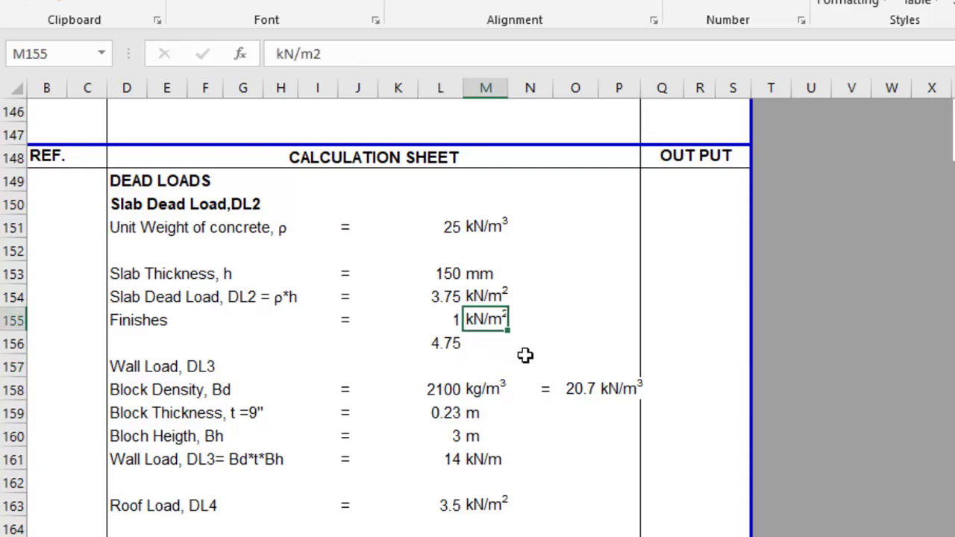
key(ctrl+c)
click(493, 341)
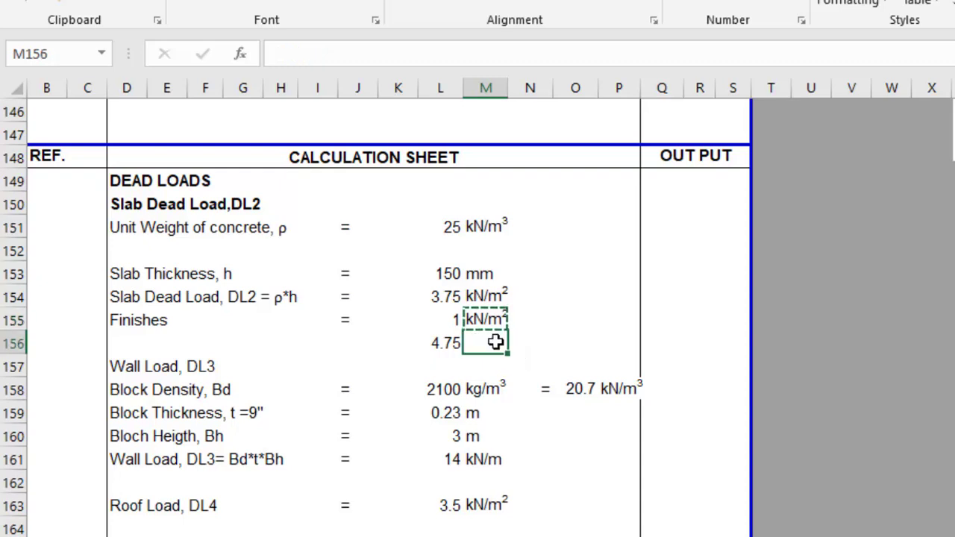
key(ctrl+v)
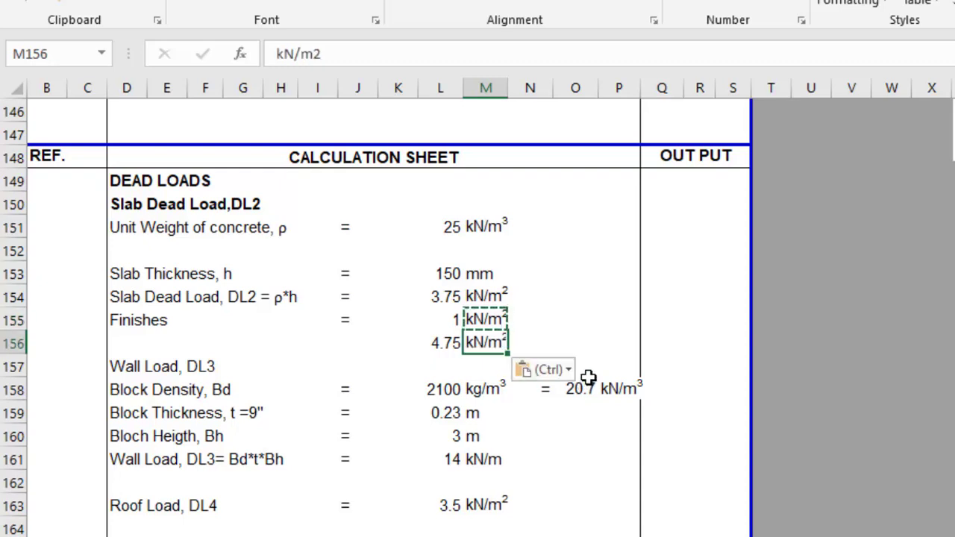
key(Escape)
click(439, 341)
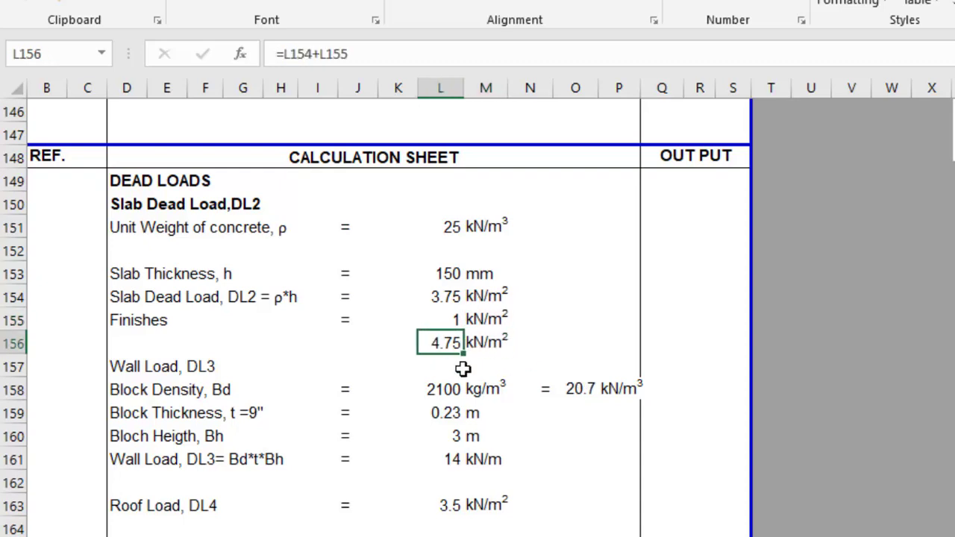
Highlight the total slab dead load in cell L156 with a green fill.
click(342, 5)
click(408, 153)
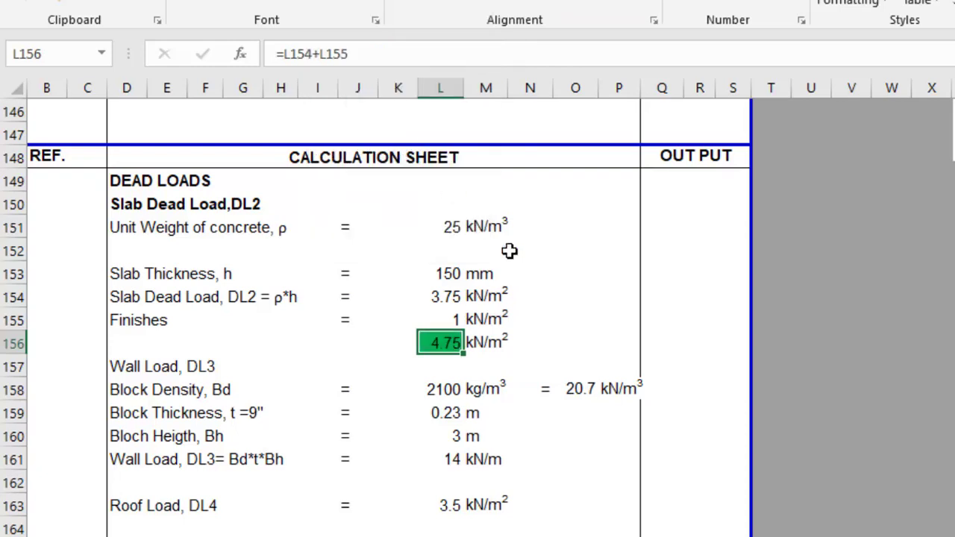
drag(529, 296, 530, 319)
click(450, 341)
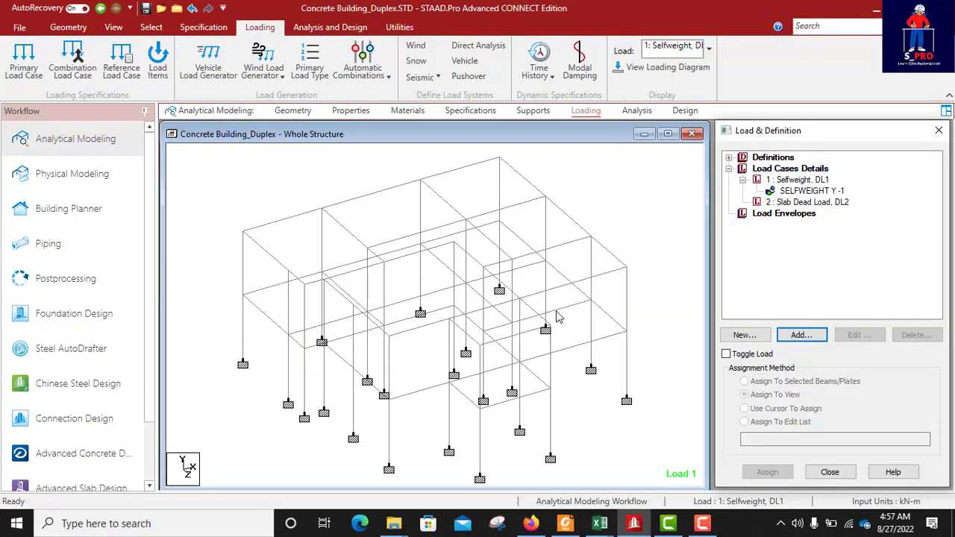
In STAAD.Pro, start a floor load item for the Slab Dead Load, DL2 case and enter a pressure of 4.75 kN/m2.
click(798, 202)
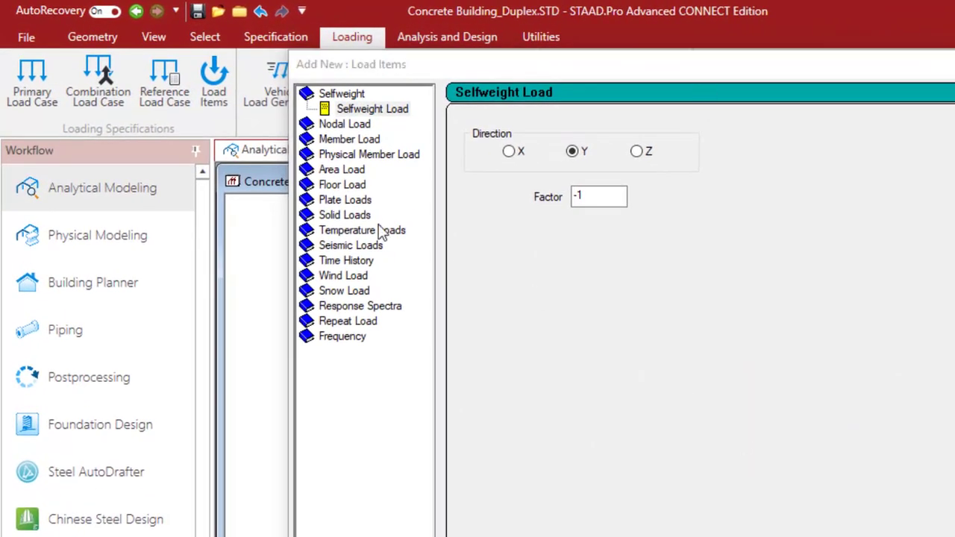
click(351, 172)
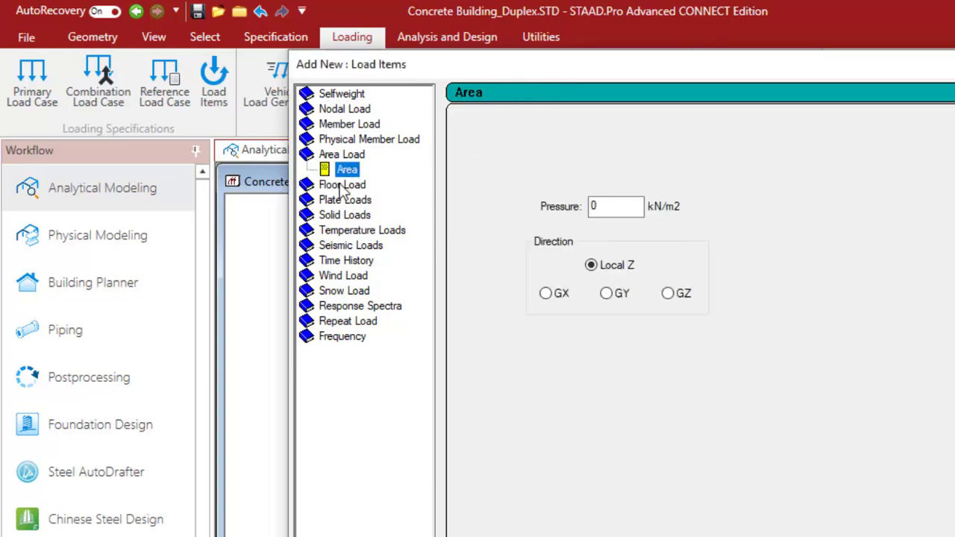
click(341, 186)
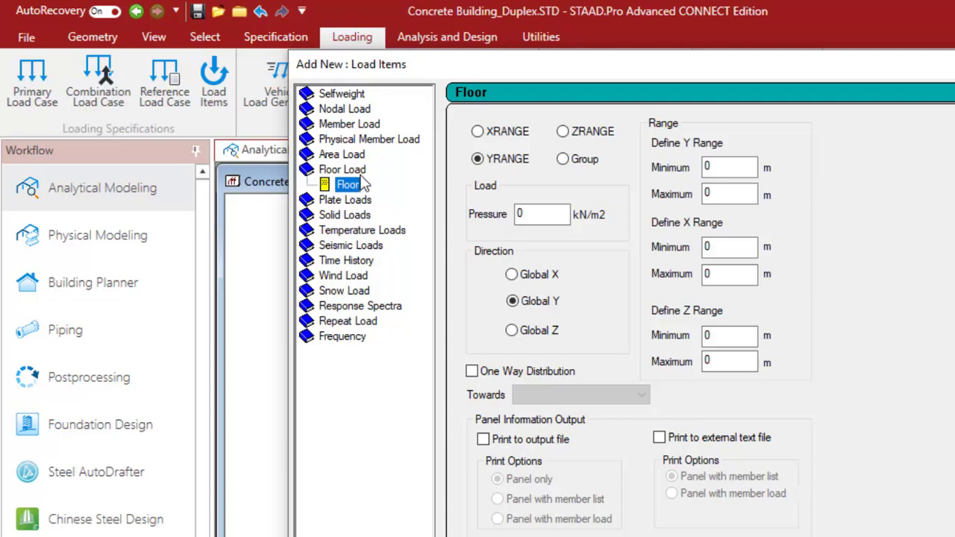
double_click(332, 170)
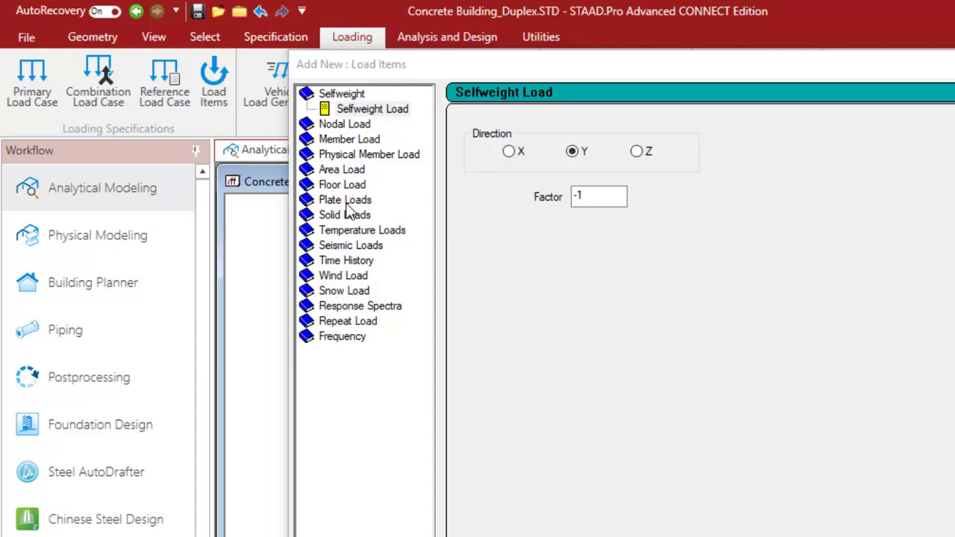
click(332, 186)
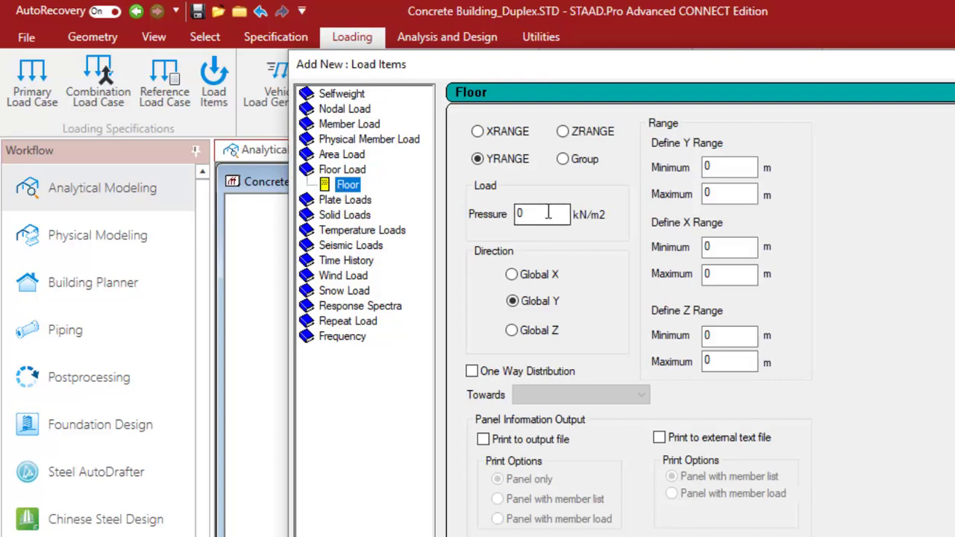
double_click(543, 213)
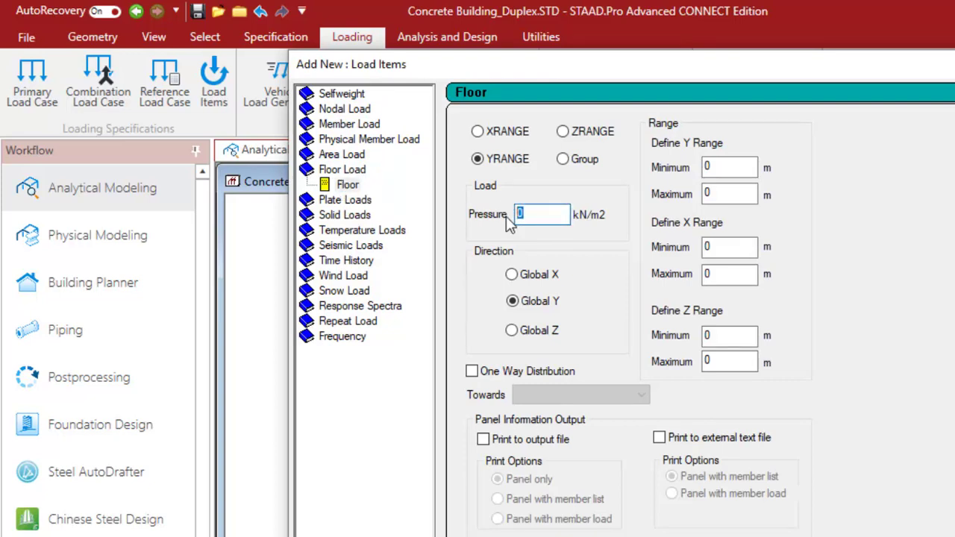
text(4.75)
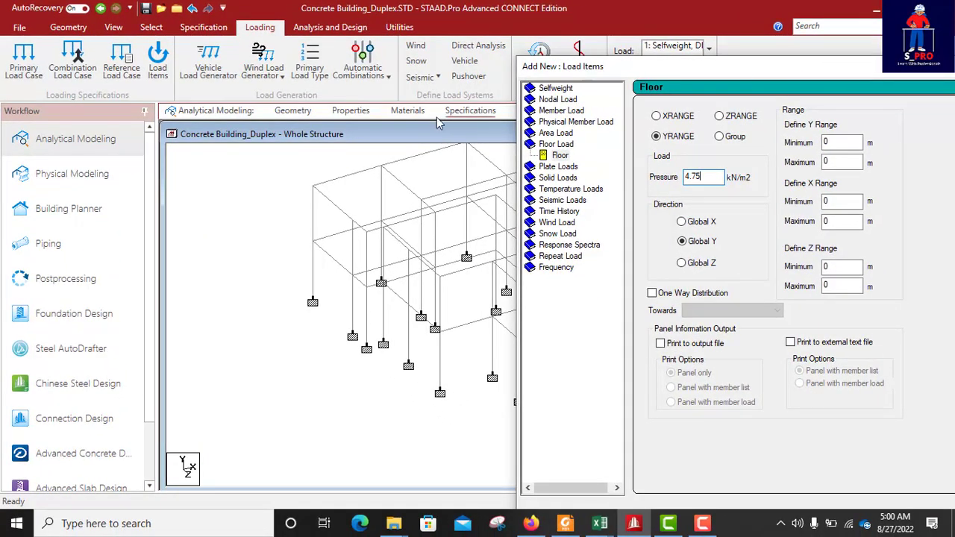
Measure the node-to-node height of the corner column from its support to the first-floor level.
click(265, 182)
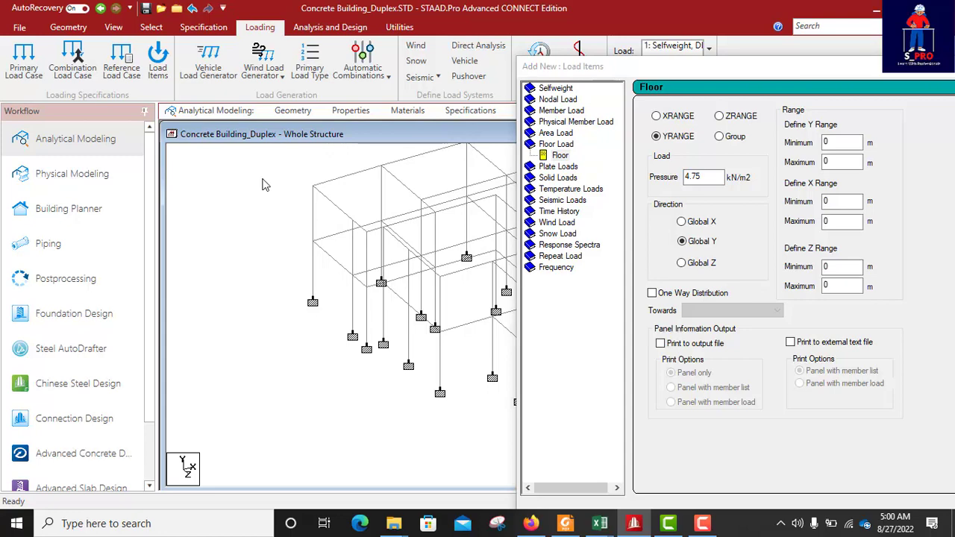
click(400, 27)
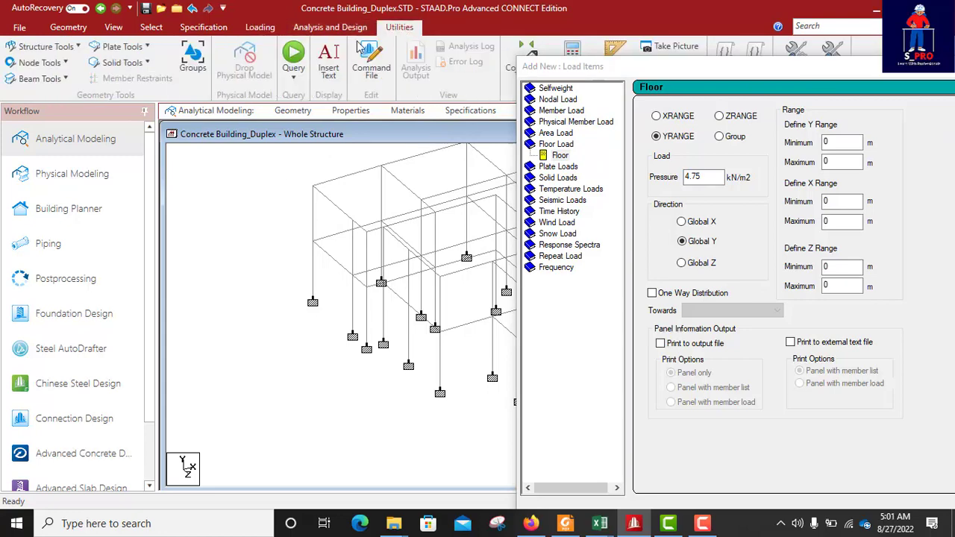
click(65, 62)
click(39, 133)
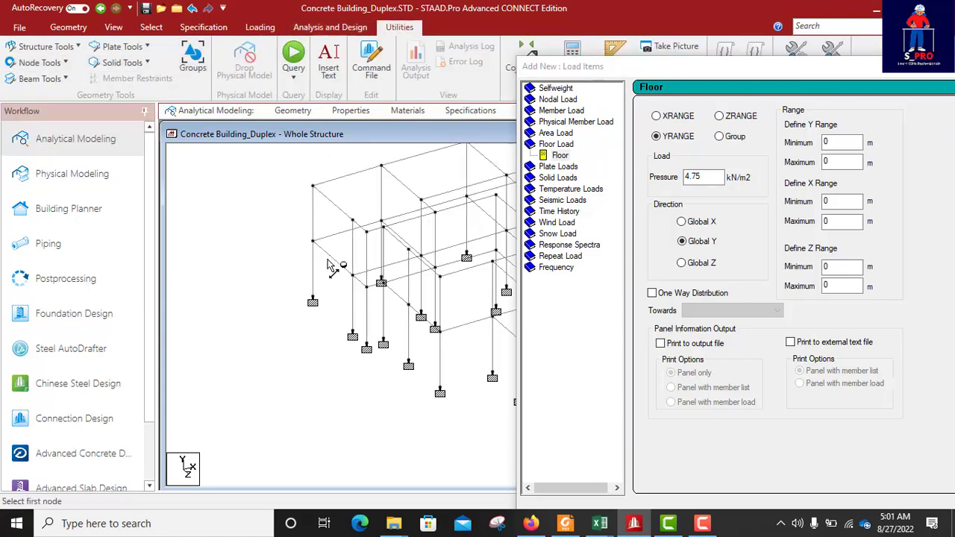
click(313, 297)
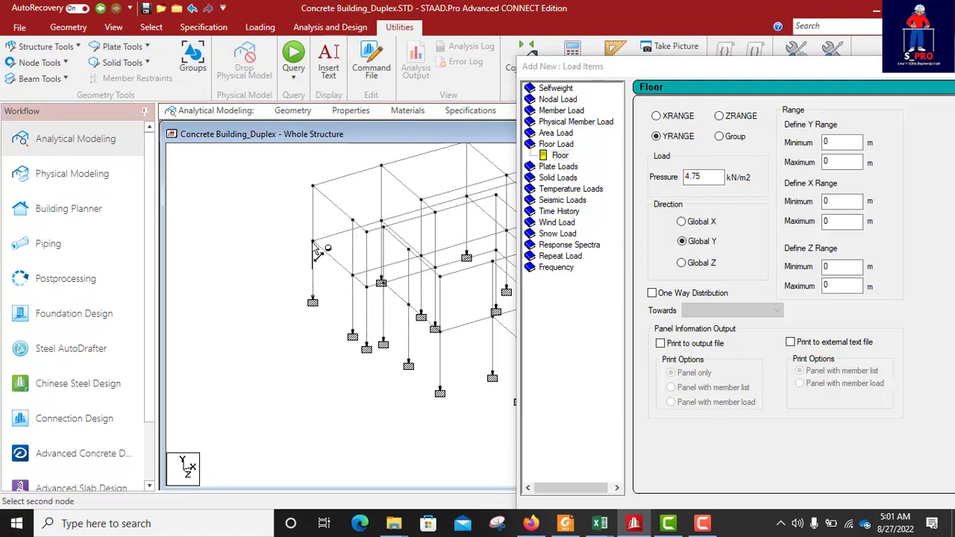
click(312, 242)
Measure the building's overall length and side width at roof level, and the depth of the front projection between its supports.
scroll(284, 191, down, 1)
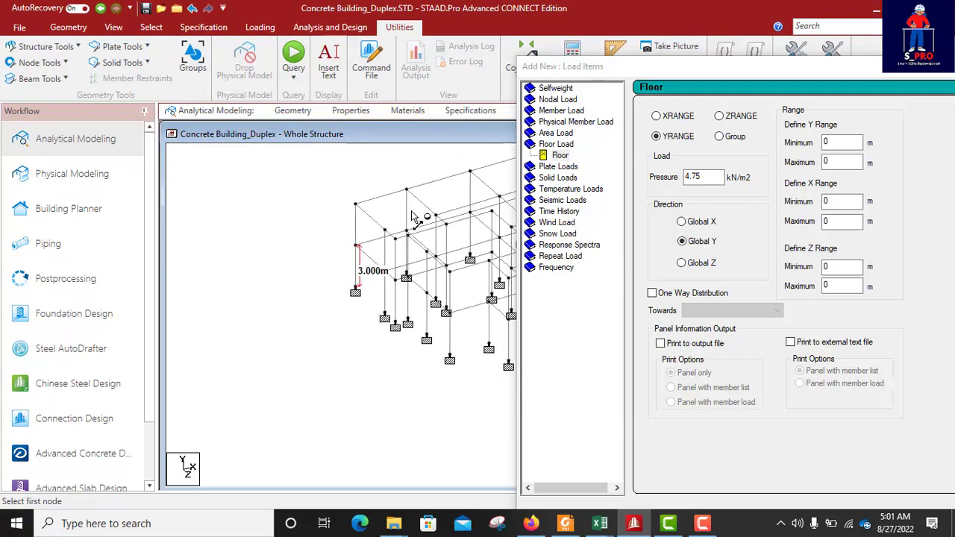
middle_drag(423, 219, 261, 190)
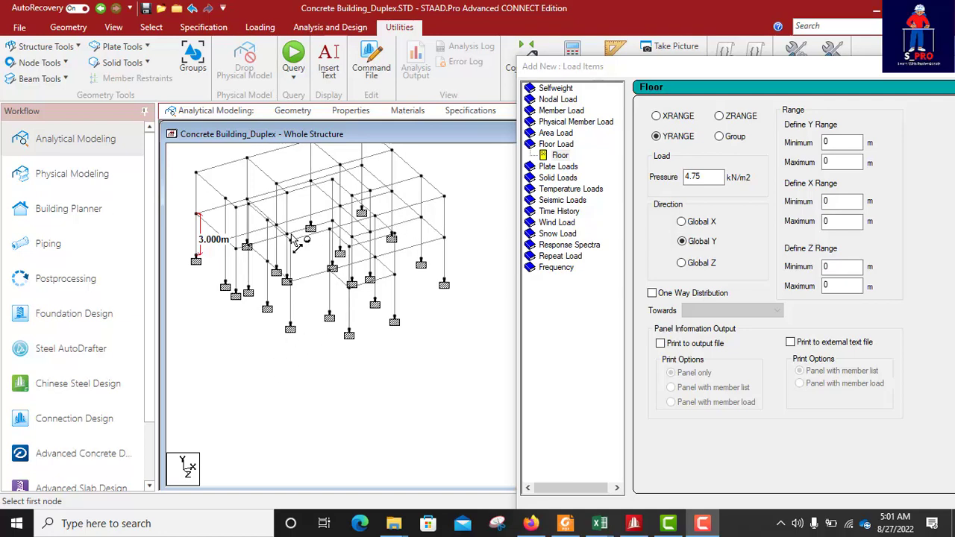
middle_drag(391, 250, 392, 316)
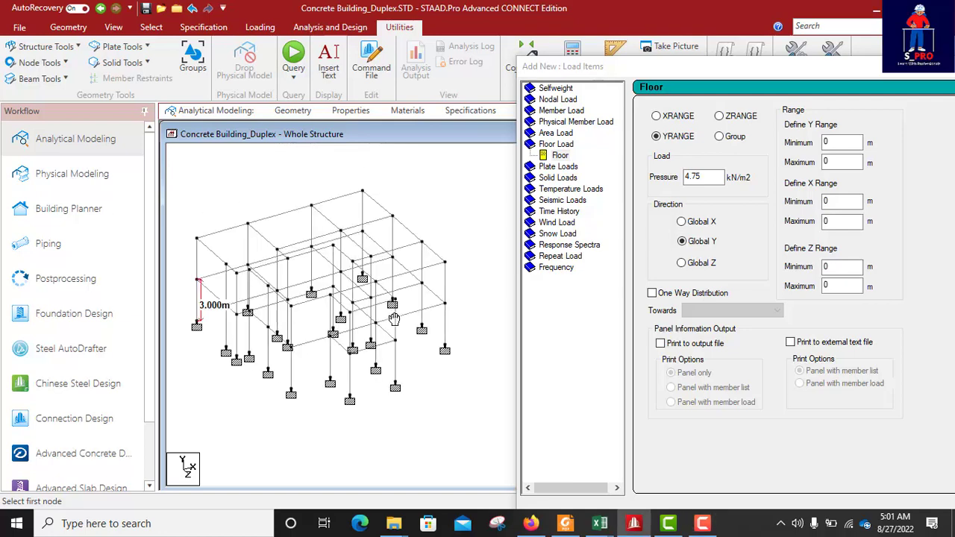
click(195, 240)
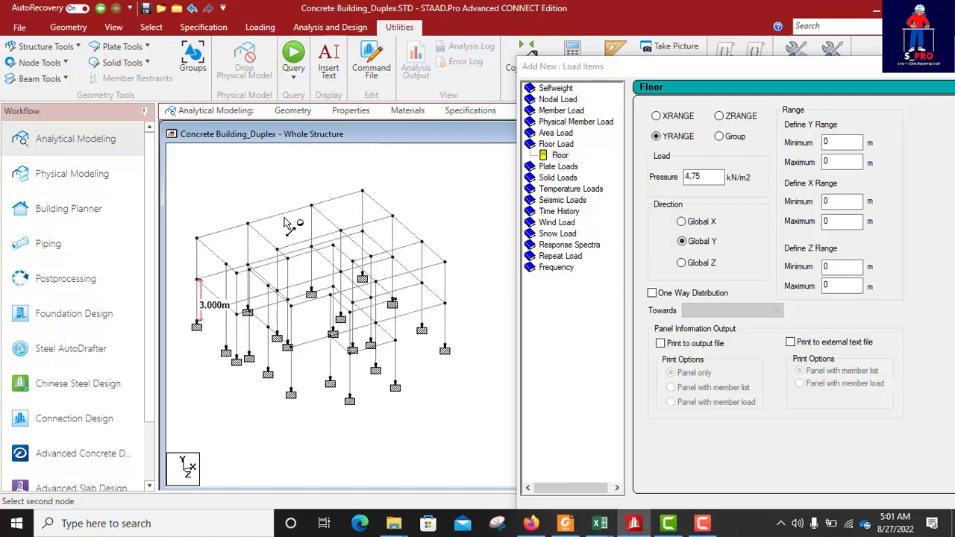
click(364, 193)
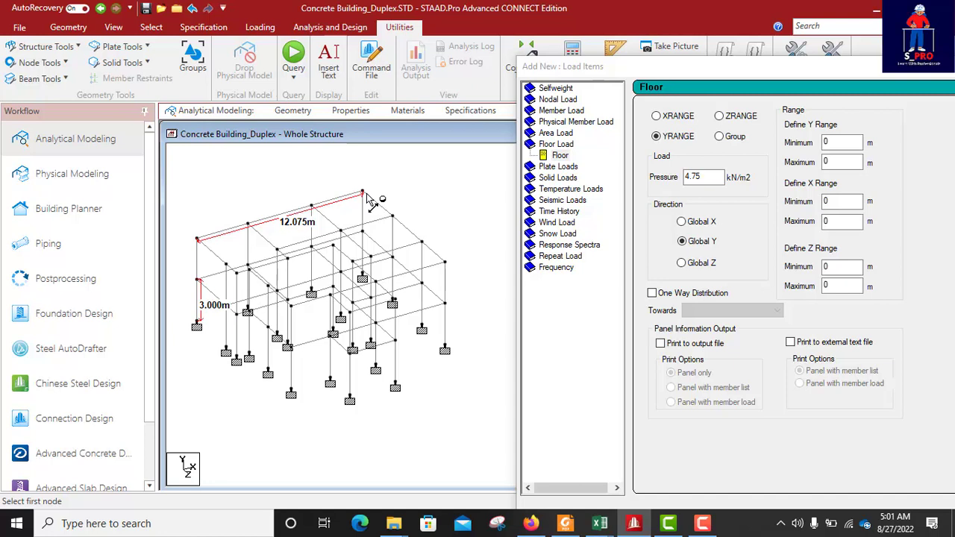
click(362, 192)
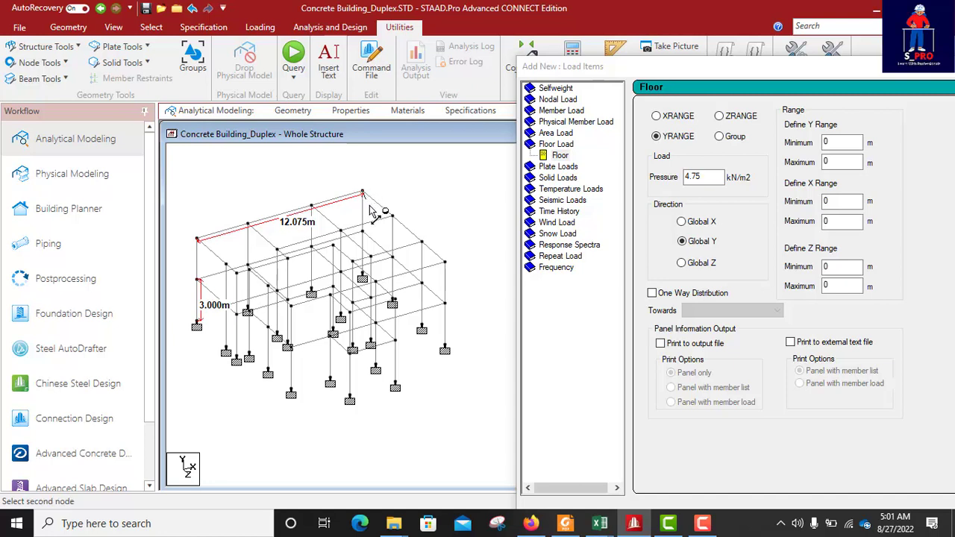
click(445, 262)
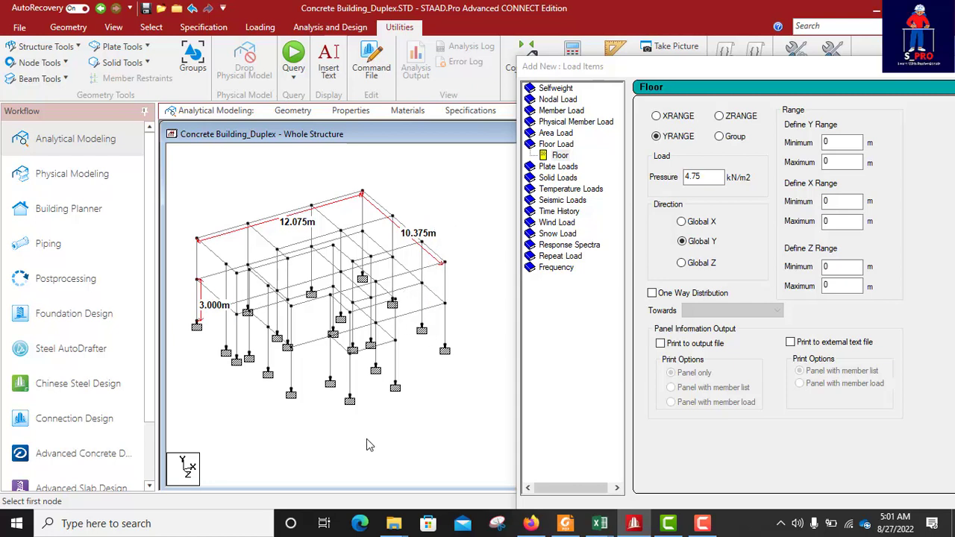
click(331, 383)
click(349, 400)
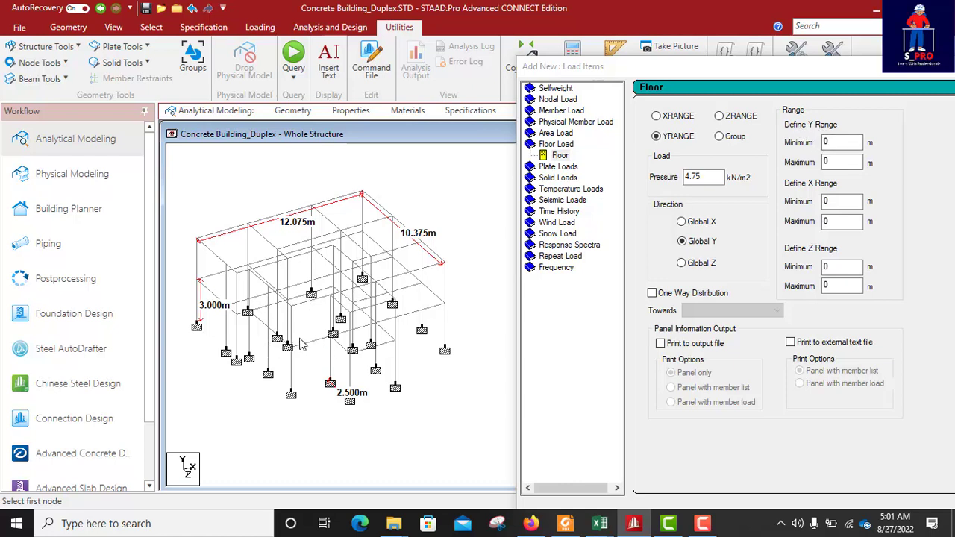
Set the floor load's maximum Y range to 3 m and maximum X range to 12.075 m.
click(833, 163)
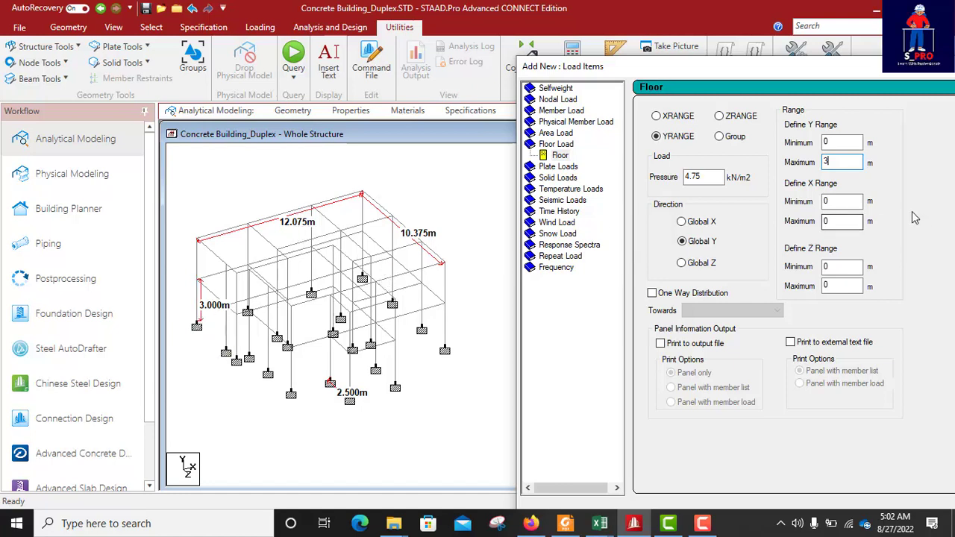
double_click(826, 221)
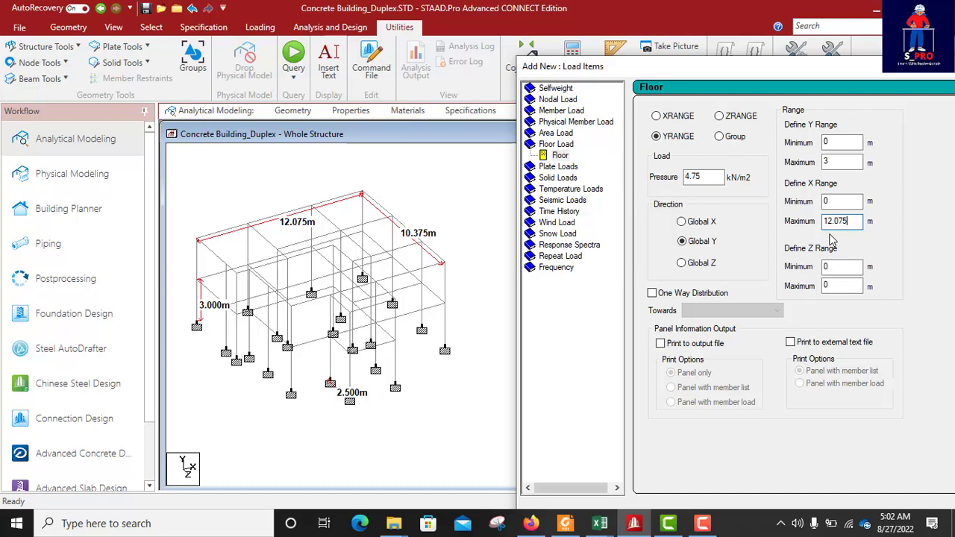
click(837, 267)
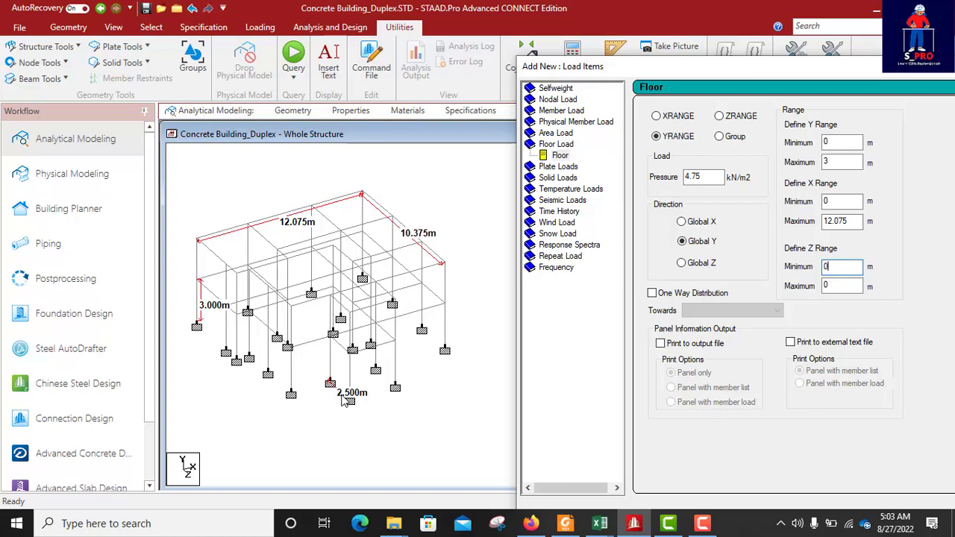
Open the Windows Calculator and add 10.375 and 2.5 to get the building's total extent in Z.
click(231, 525)
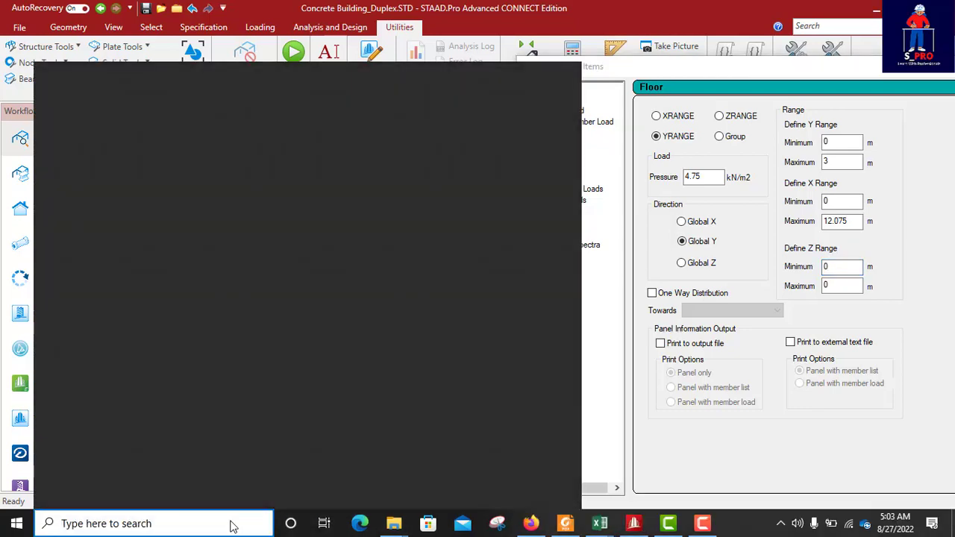
text(ca)
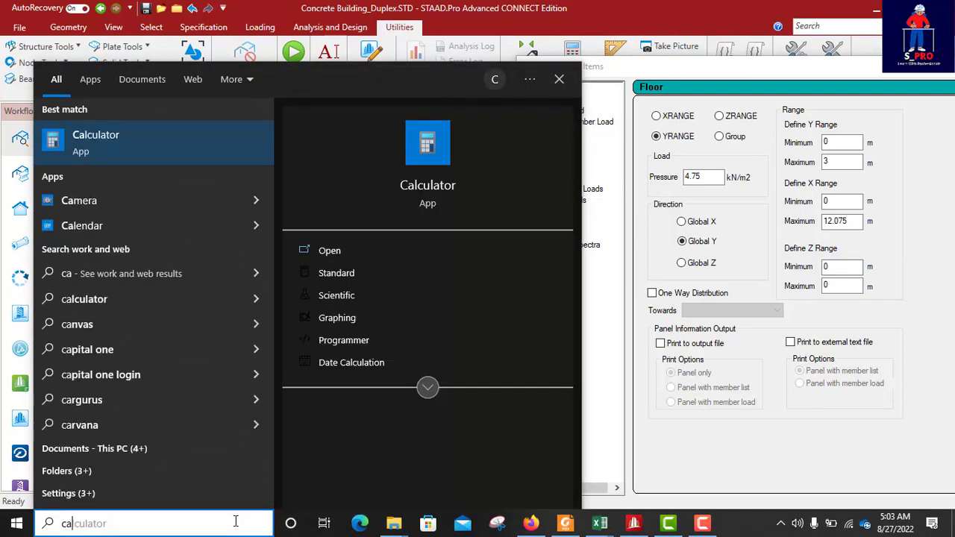
click(122, 150)
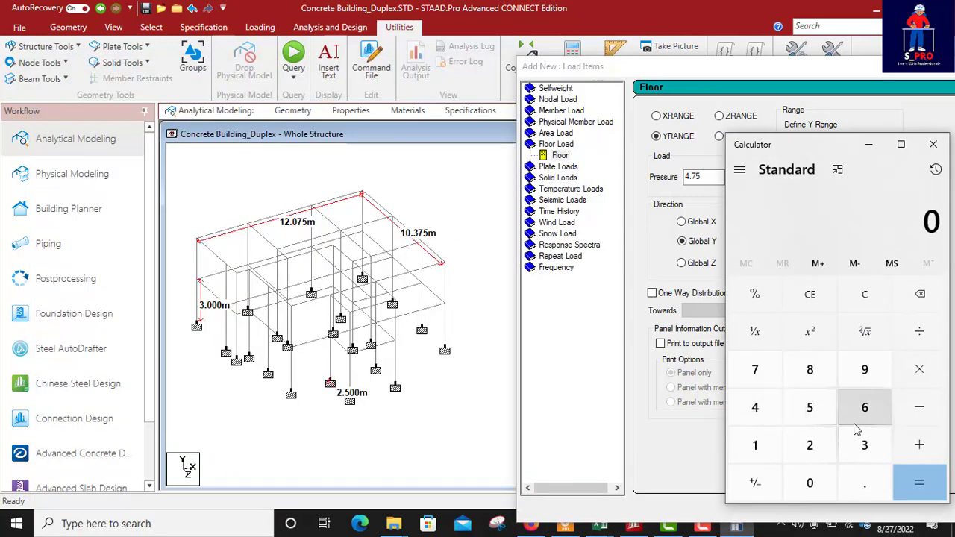
click(752, 445)
click(809, 482)
click(864, 481)
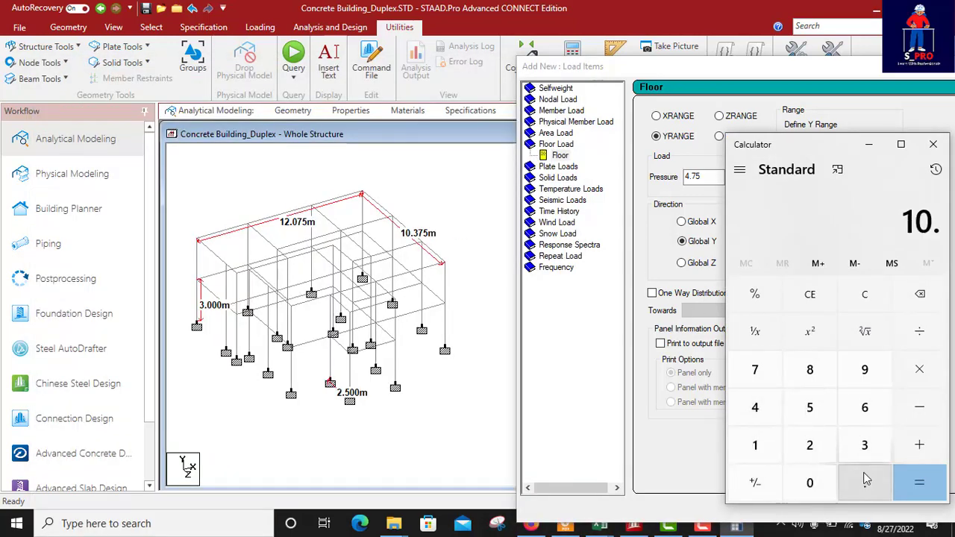
click(864, 445)
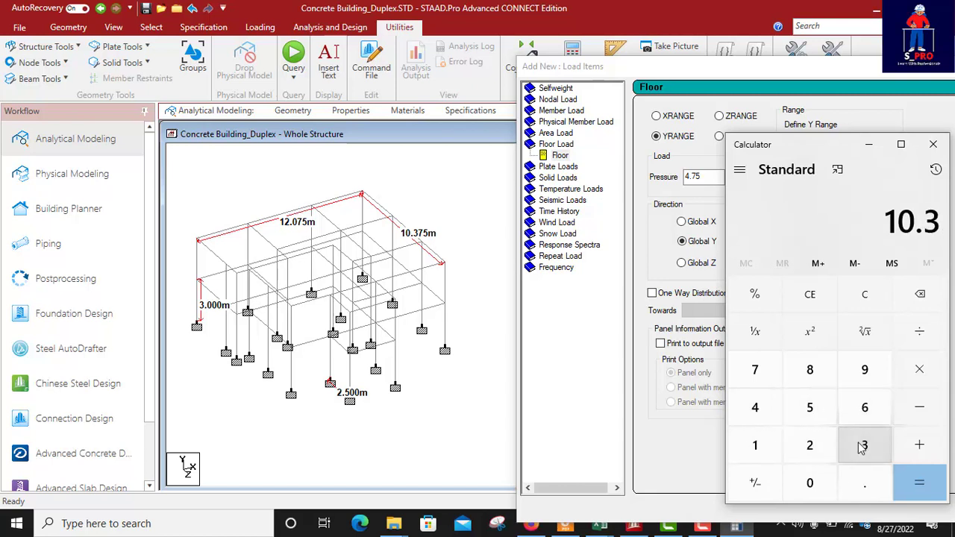
click(768, 382)
click(810, 408)
click(919, 445)
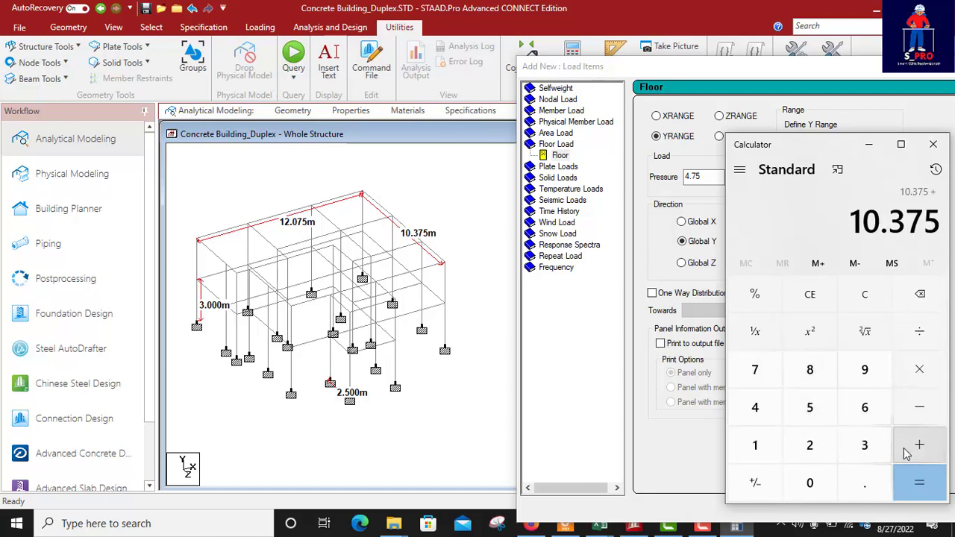
click(810, 445)
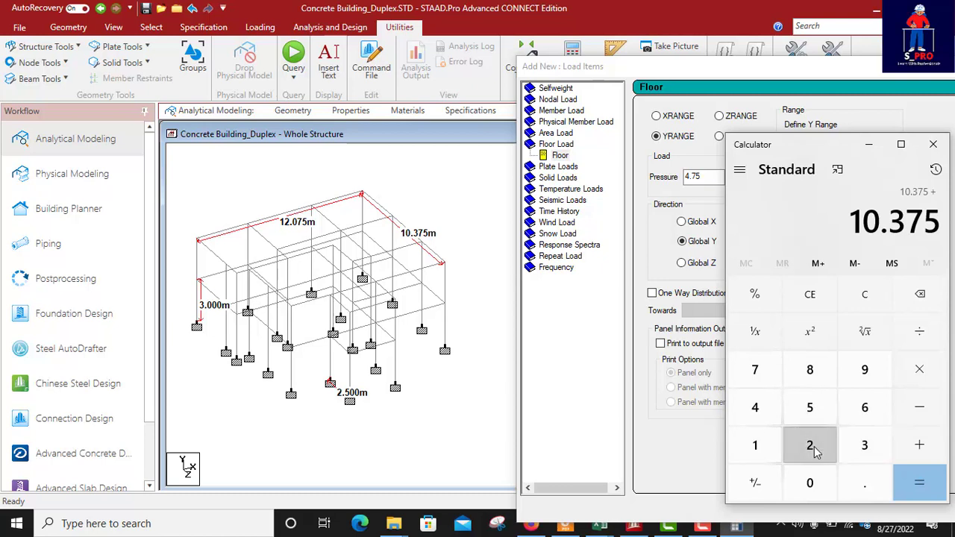
click(864, 482)
click(809, 407)
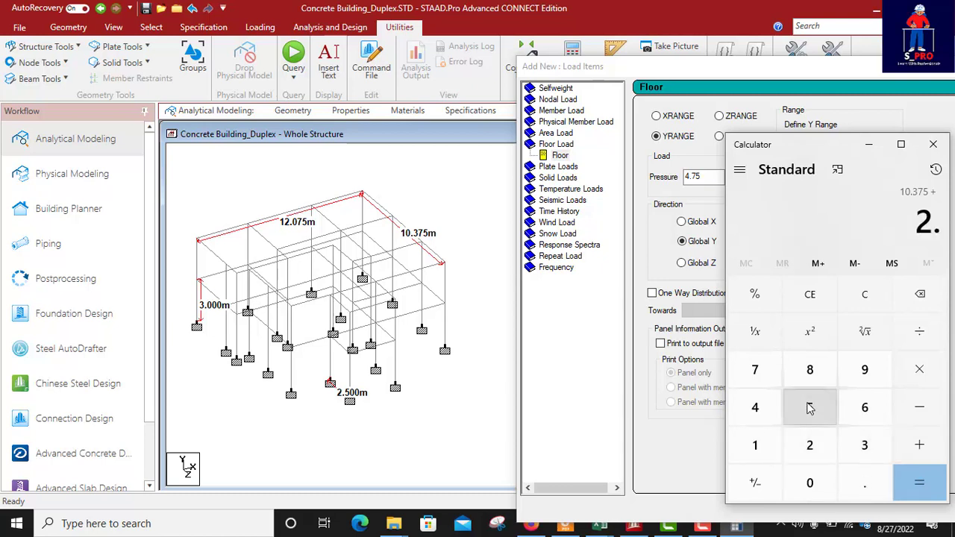
click(919, 486)
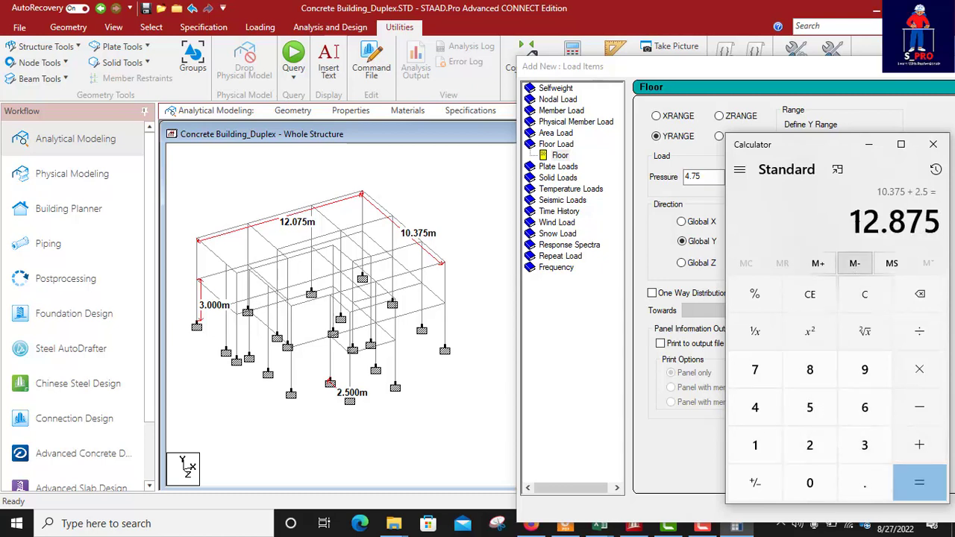
click(869, 144)
Set the floor load's maximum Z range to 12.875 m and pressure to -4.75 kN/m2, and add it to the slab dead load case.
double_click(827, 286)
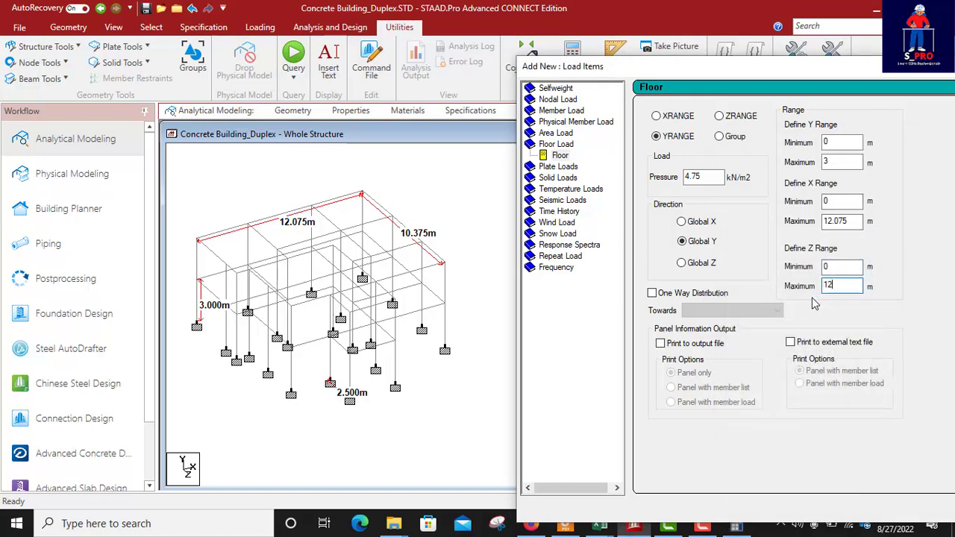
text(12.875)
click(704, 178)
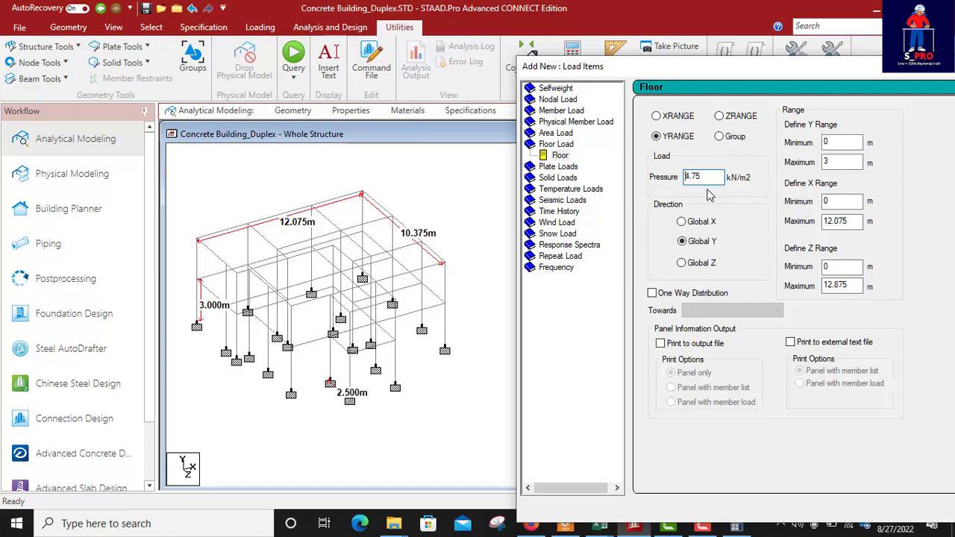
text(-)
drag(750, 72, 430, 13)
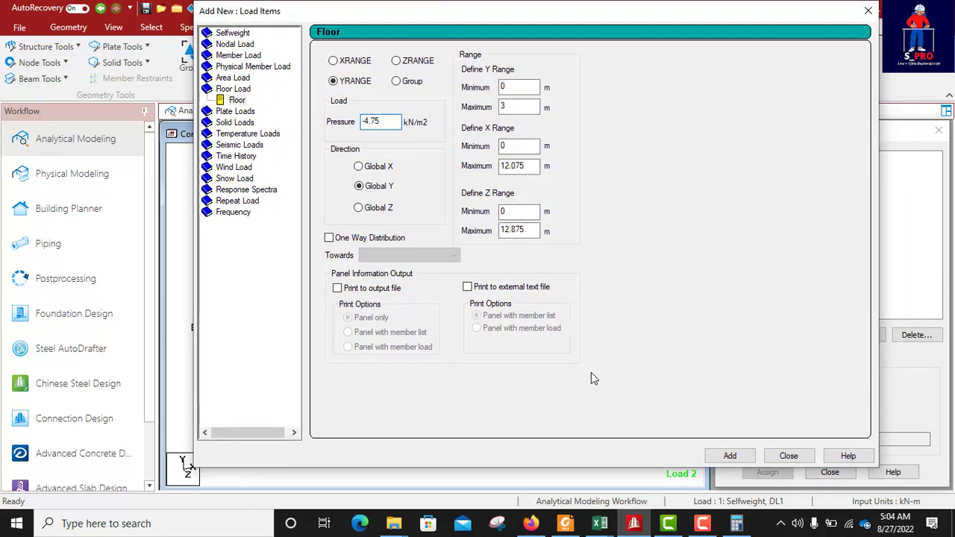
click(730, 456)
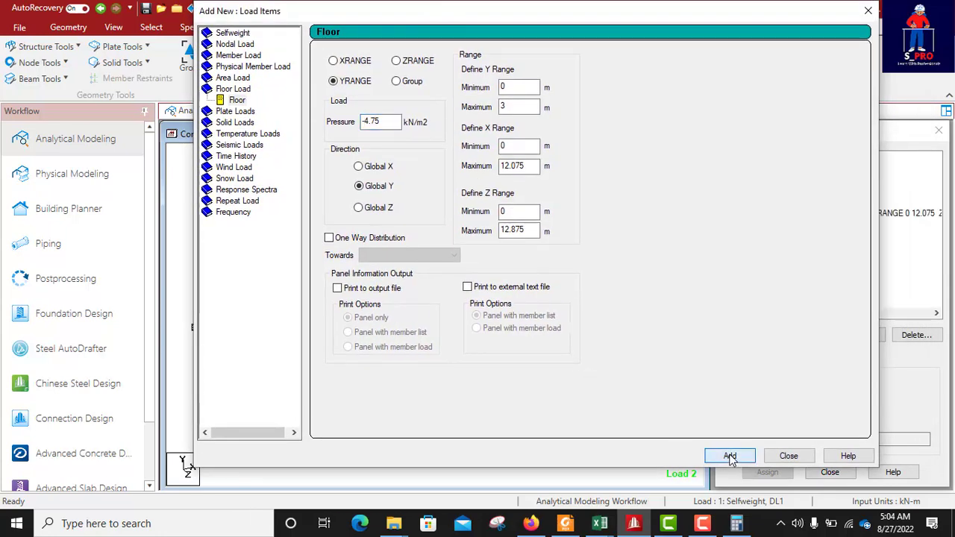
click(788, 455)
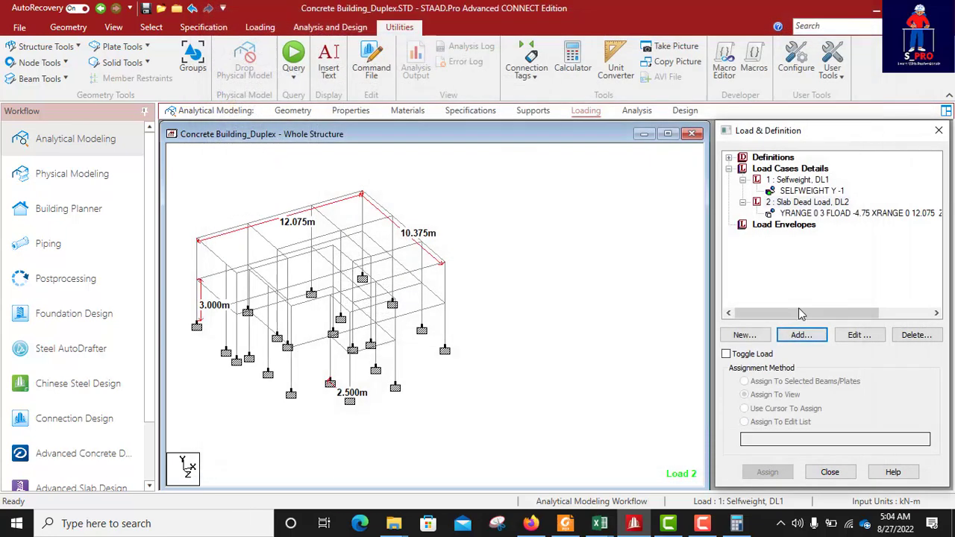
Display the slab floor load on the structure and examine how it is distributed over the first-floor panels.
click(819, 213)
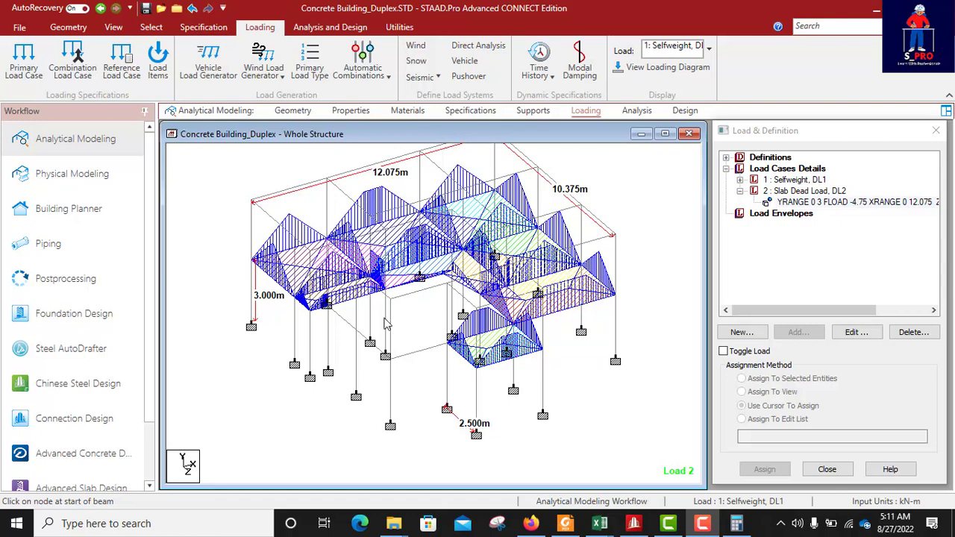
scroll(387, 322, up, 5)
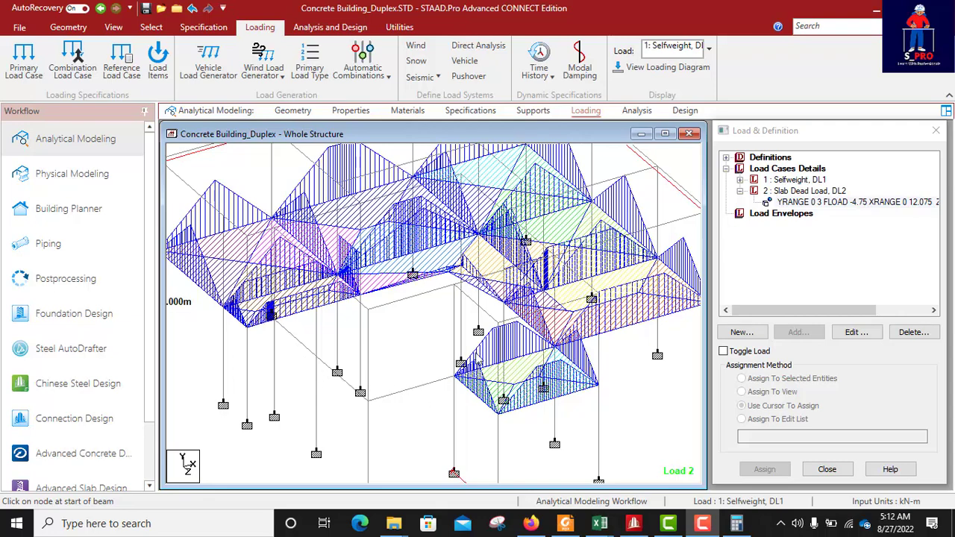
scroll(442, 320, down, 2)
scroll(443, 321, down, 1)
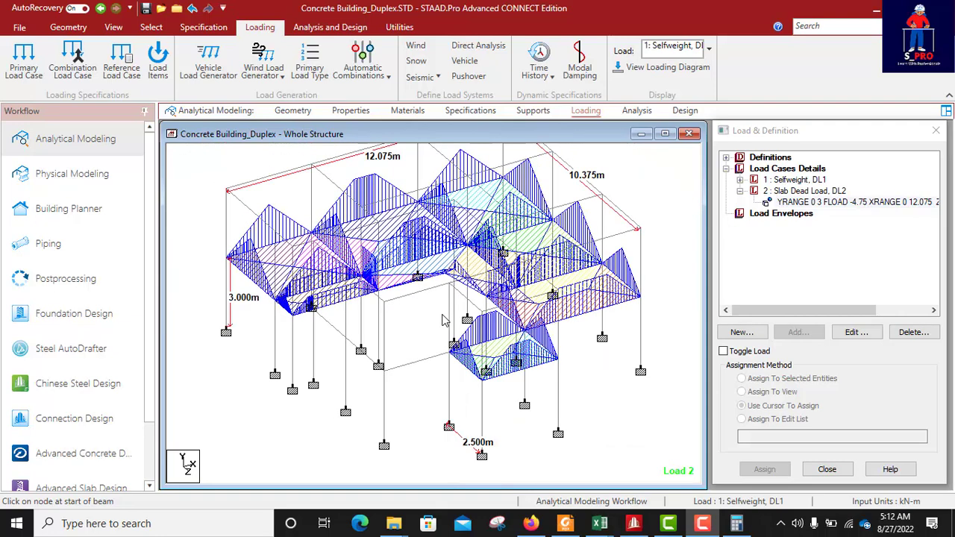
scroll(397, 329, up, 3)
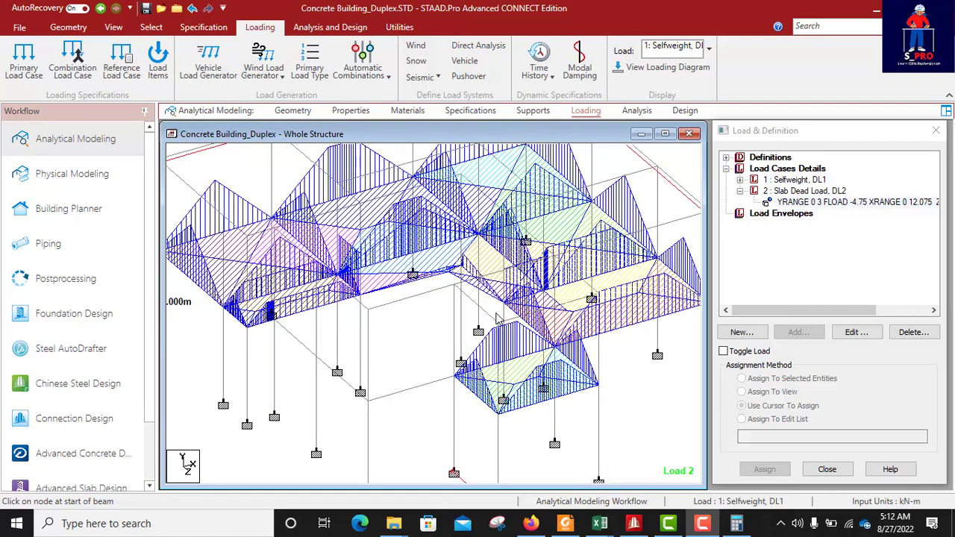
Add a first-floor beam across the unloaded front bay, parallel to the front edge beam, joining the existing nodes on both sides.
click(303, 111)
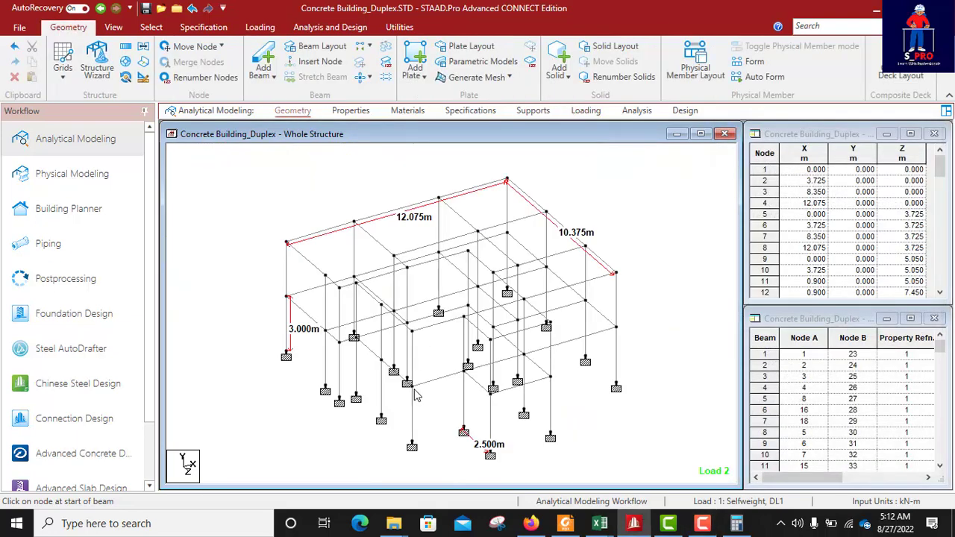
scroll(416, 385, up, 2)
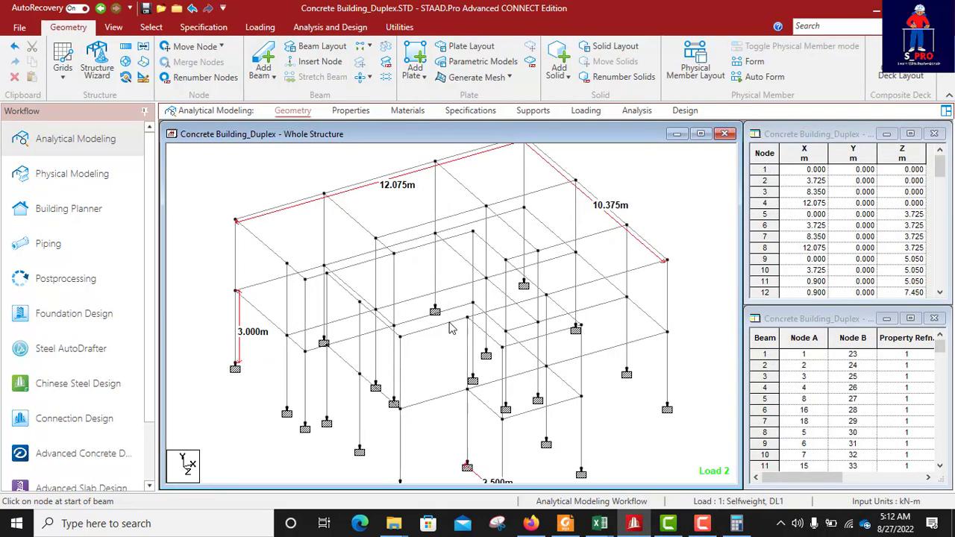
scroll(399, 351, up, 3)
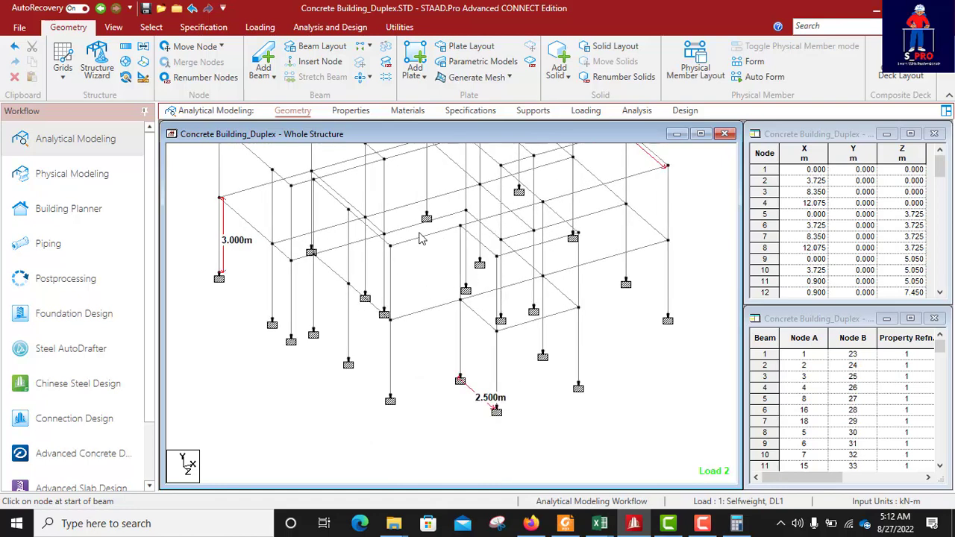
scroll(405, 275, up, 1)
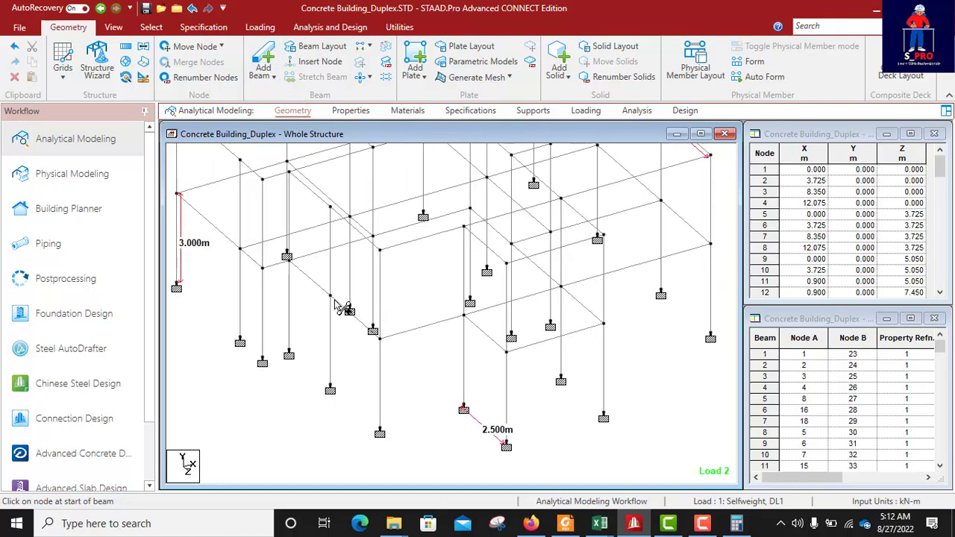
drag(331, 296, 513, 247)
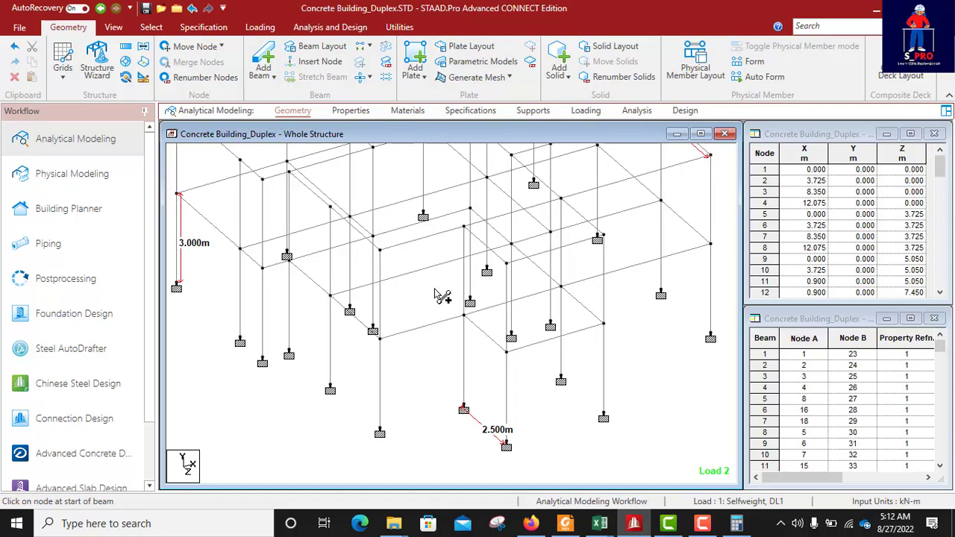
key(Escape)
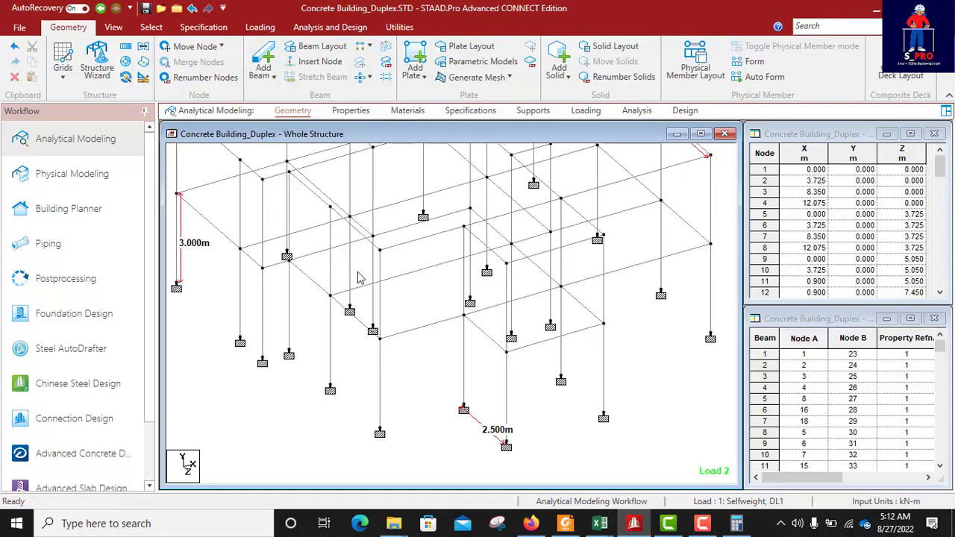
Assign the Rect 0.45x0.22 section to the newly added first-floor beam.
click(358, 113)
click(753, 252)
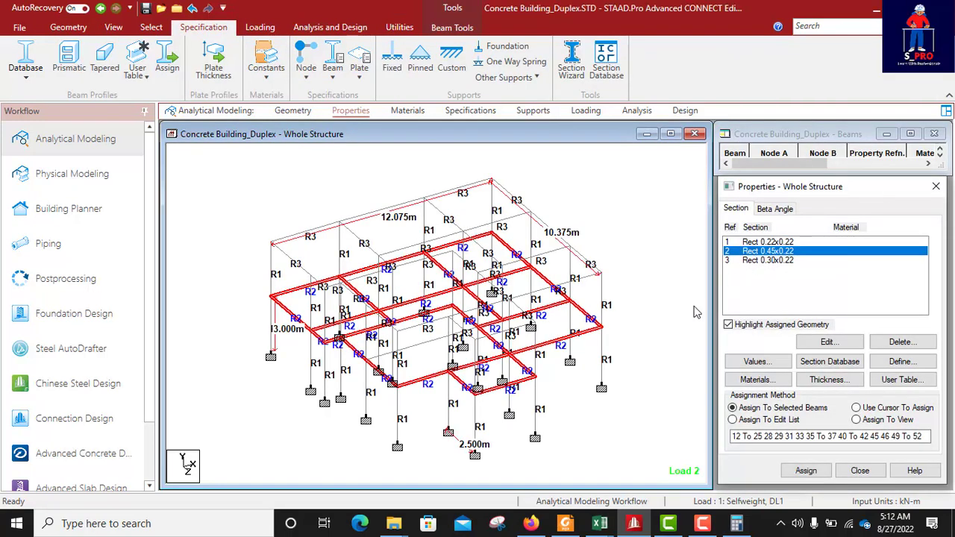
click(373, 356)
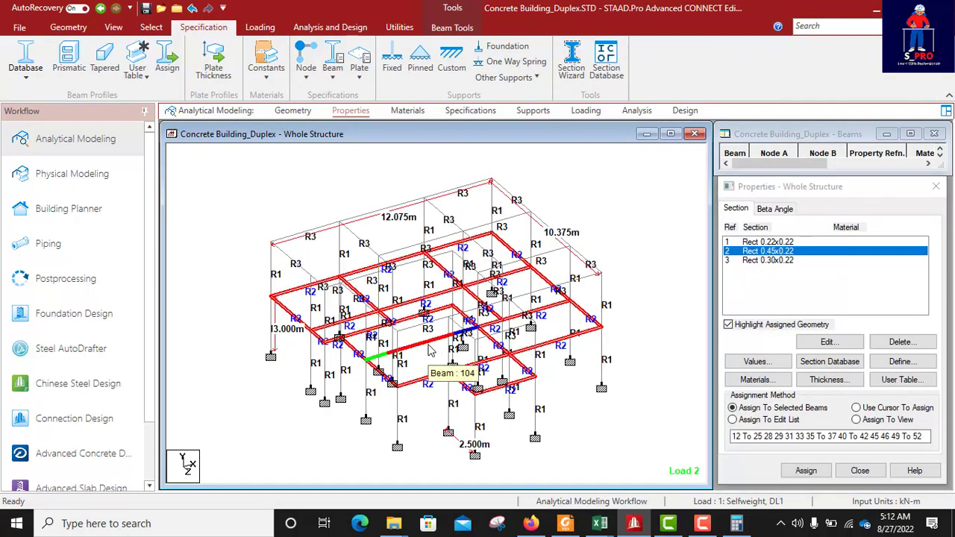
click(806, 471)
click(855, 371)
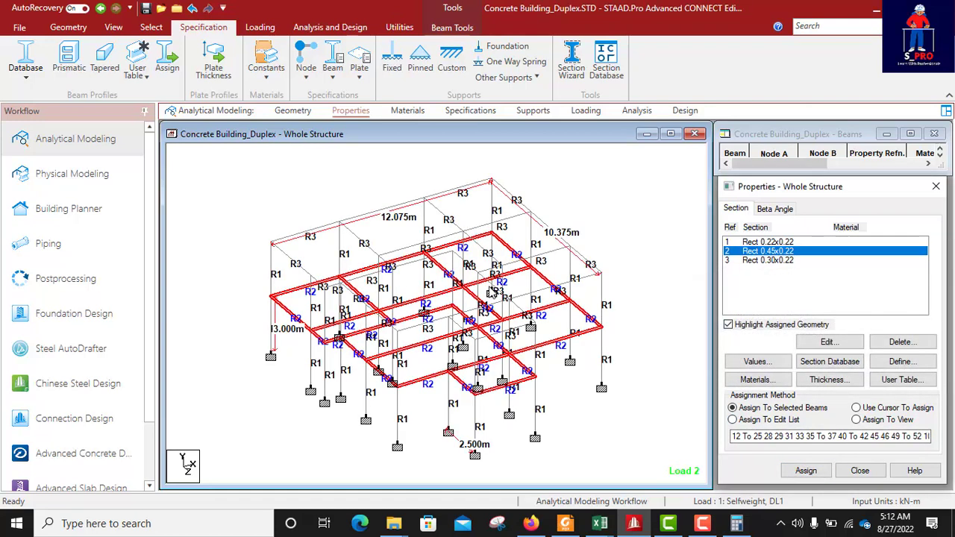
click(662, 297)
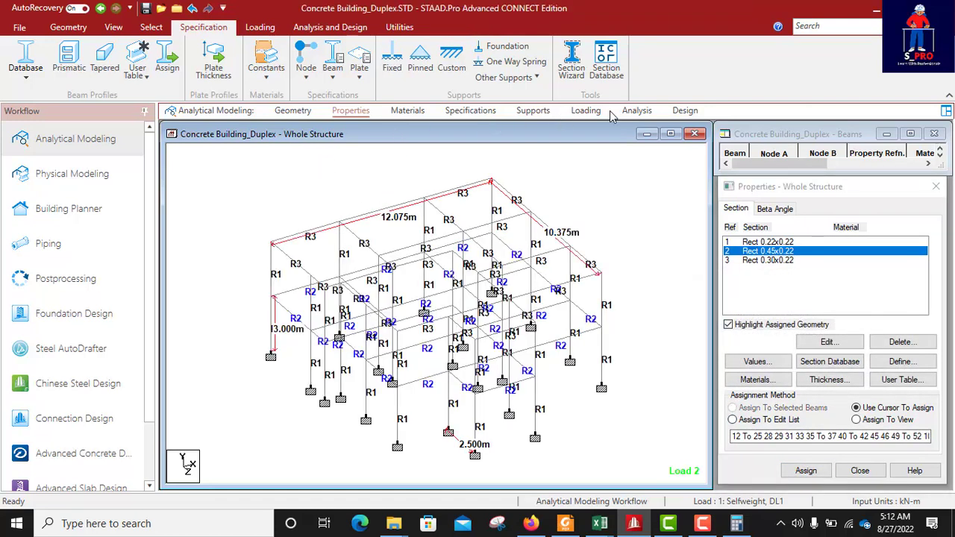
Assign the SELFWEIGHT Y -1 load of the Selfweight, DL1 case to the newly added first-floor beam, still selected.
click(586, 112)
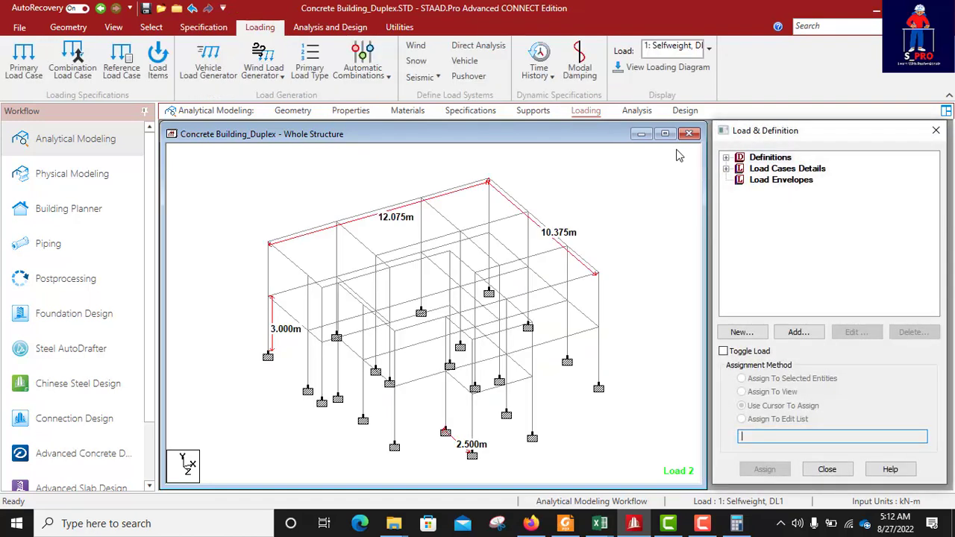
click(727, 170)
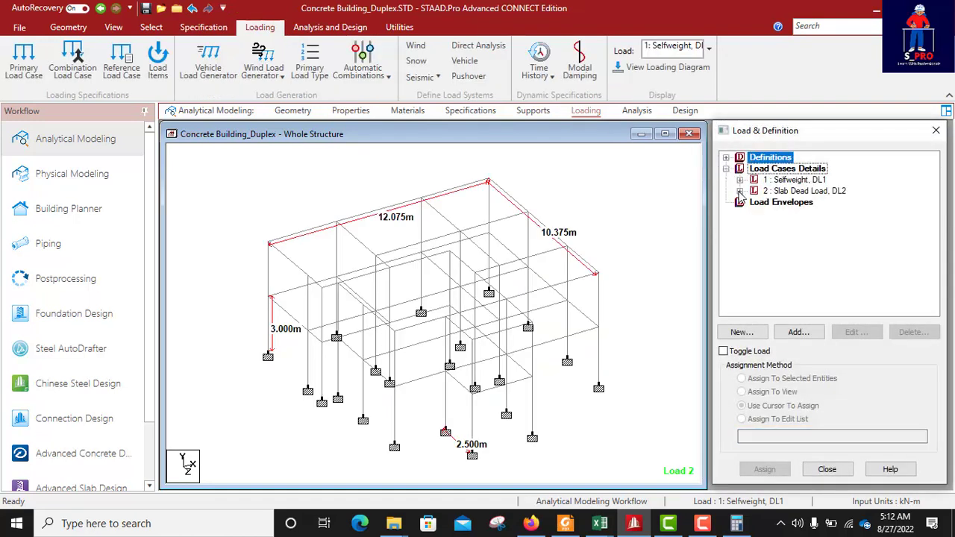
click(739, 191)
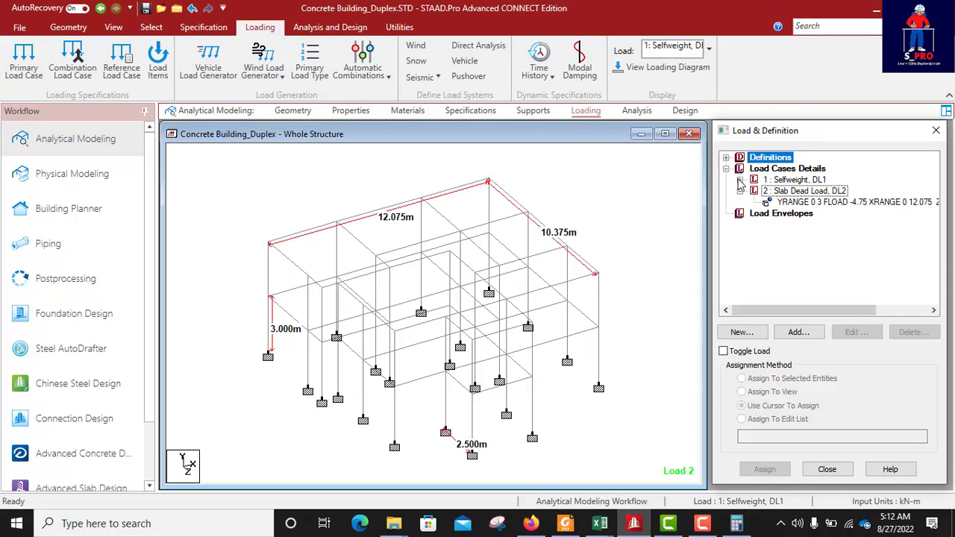
click(739, 180)
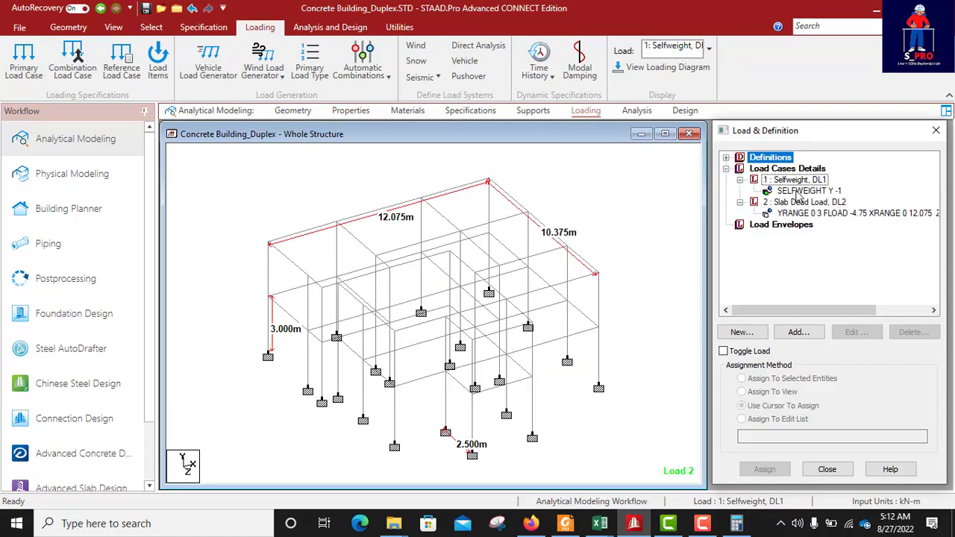
click(784, 204)
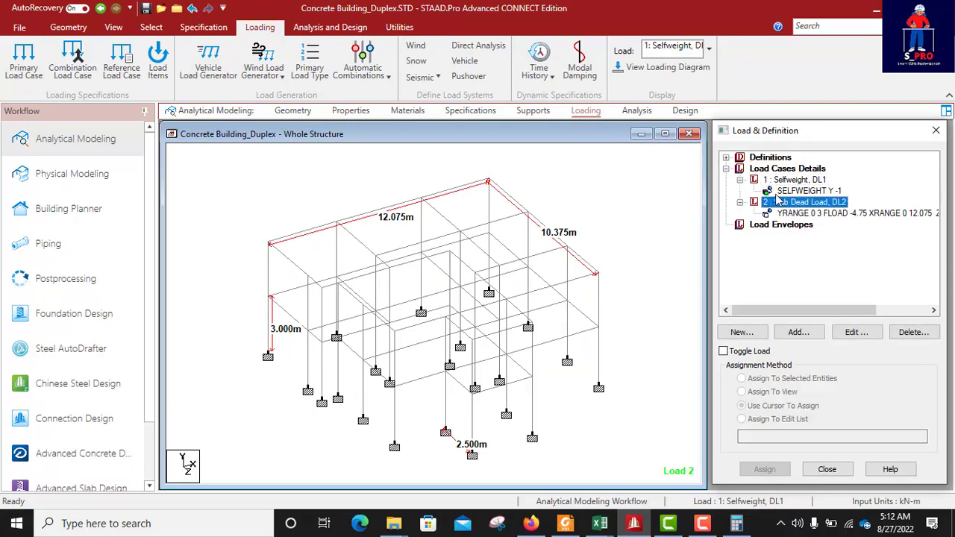
click(779, 192)
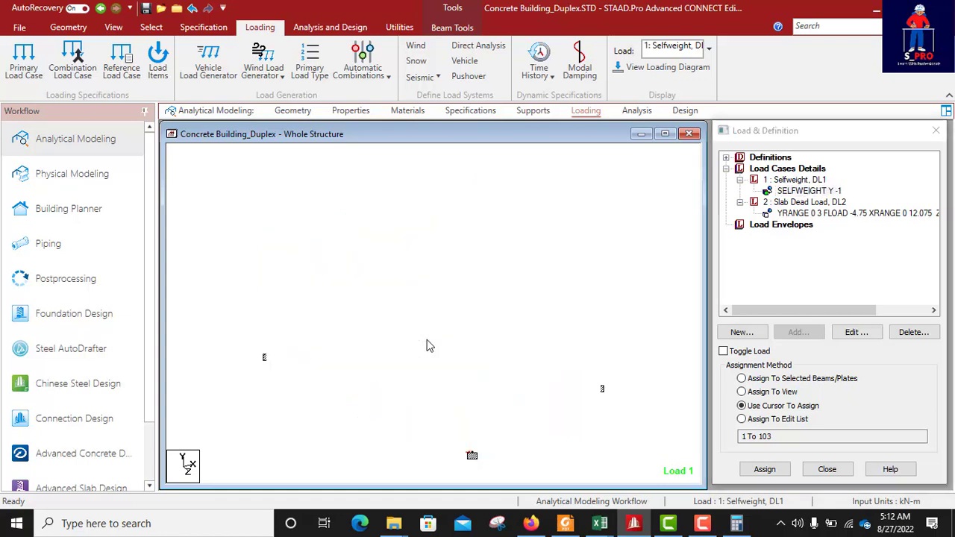
click(743, 379)
click(764, 469)
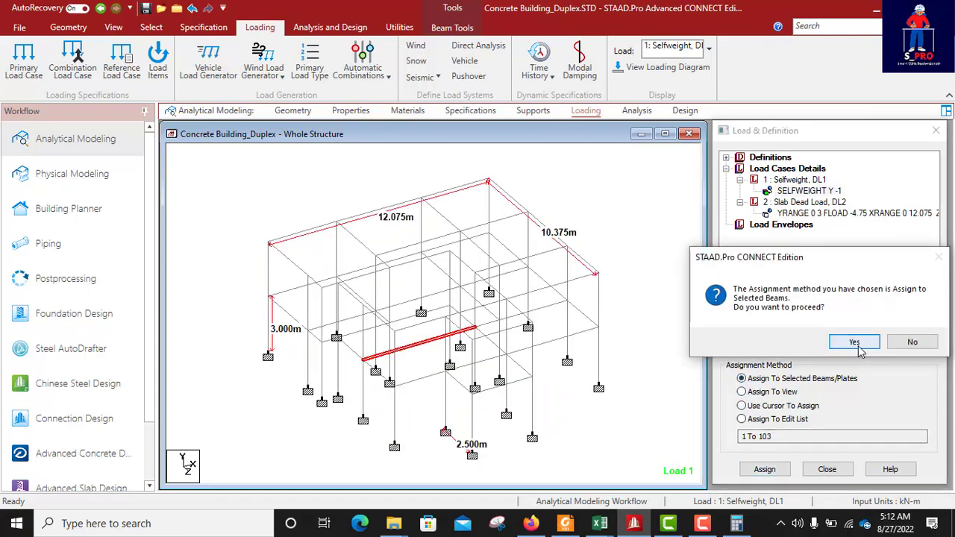
click(855, 343)
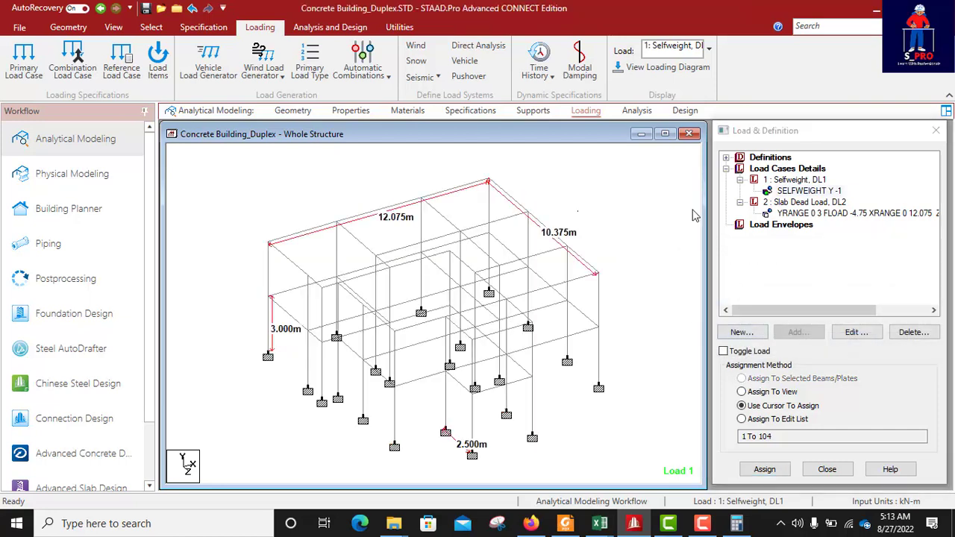
Display the slab floor load again and check its distribution around the newly added first-floor beam.
click(802, 214)
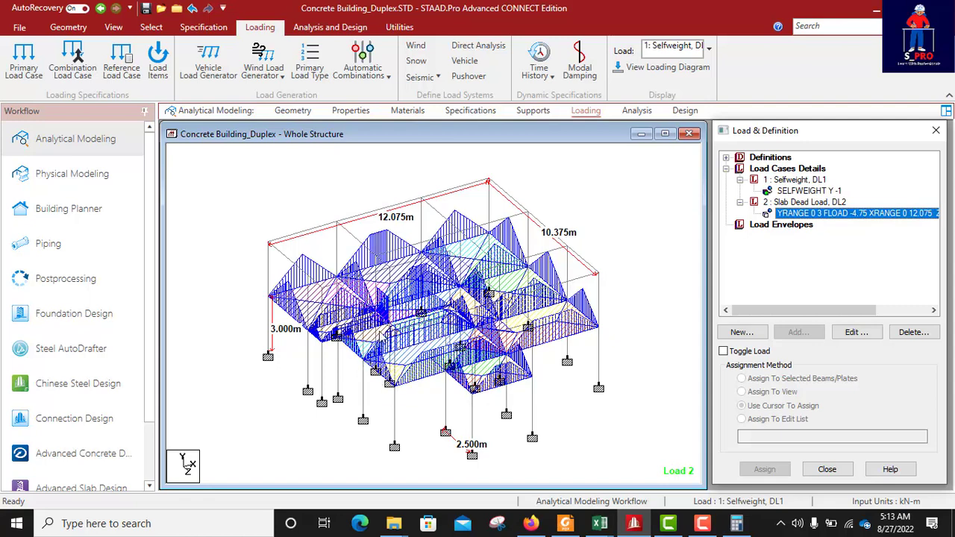
scroll(434, 328, up, 3)
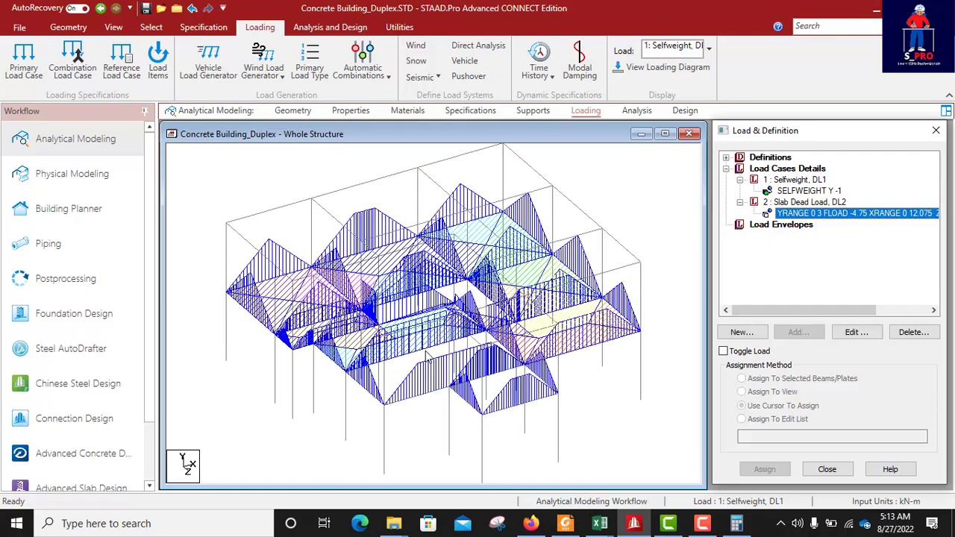
click(457, 355)
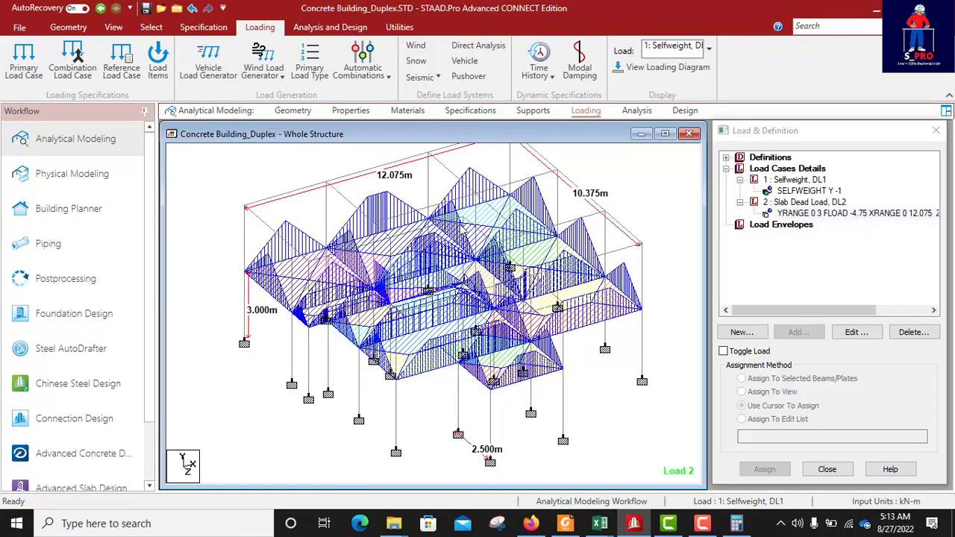
scroll(463, 235, down, 1)
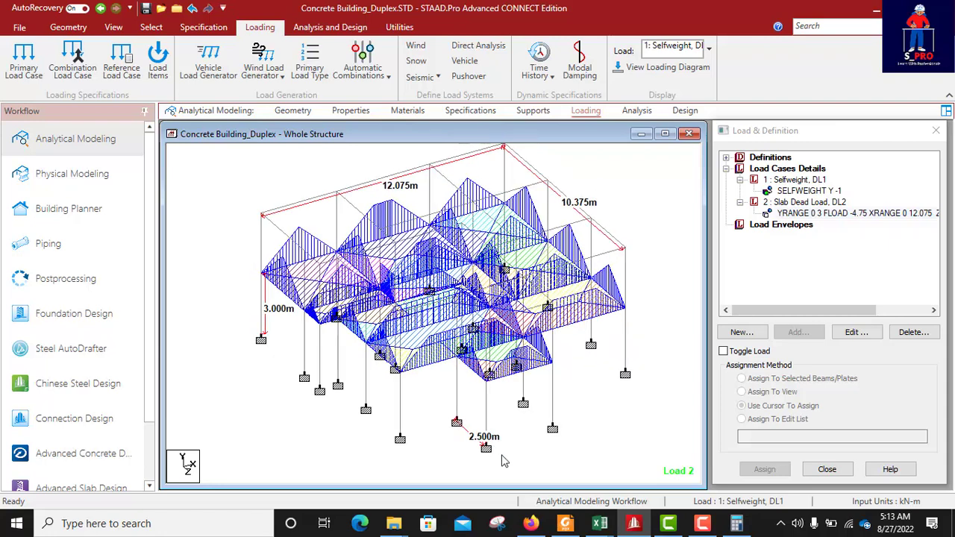
key(alt+Tab)
click(632, 524)
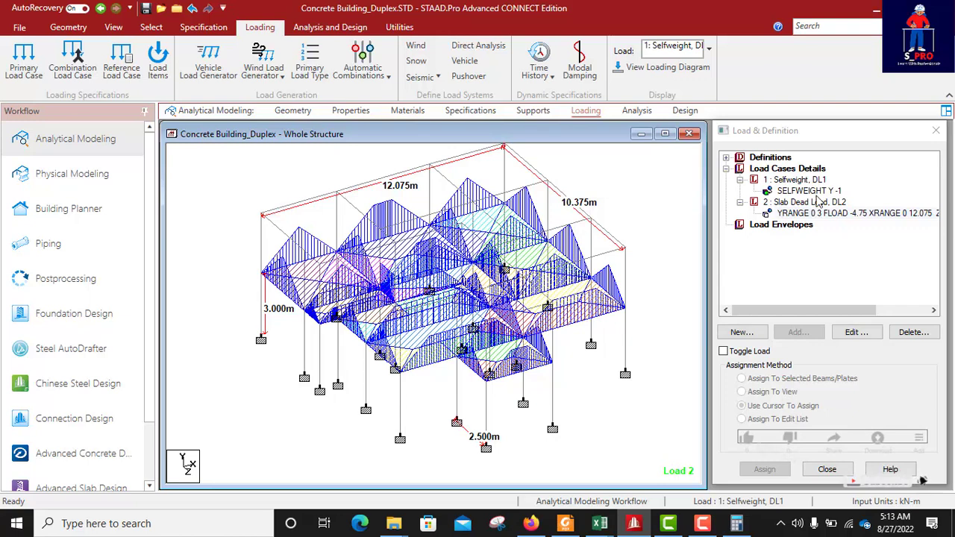
Add a primary load case 3 of loading type Dead, titled "Wall Load, DL3".
click(802, 170)
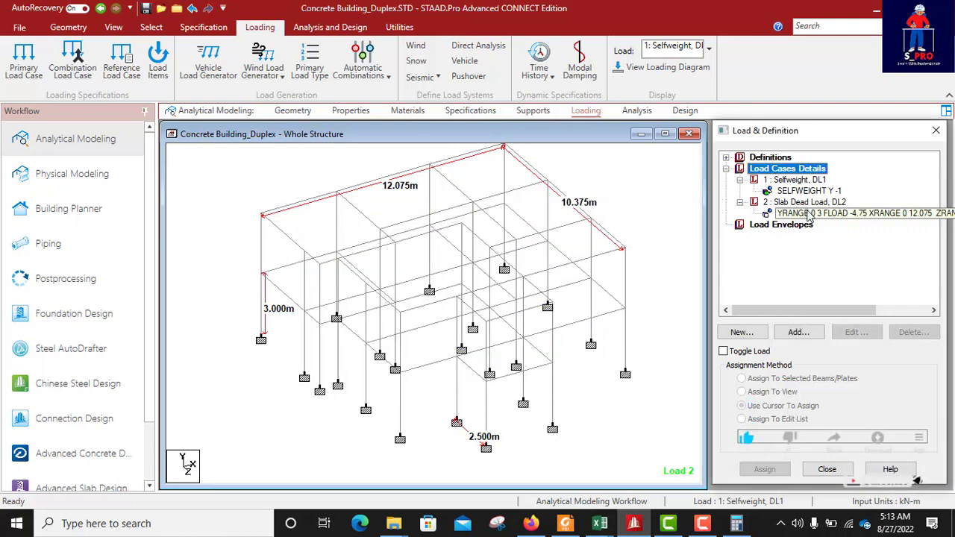
click(798, 335)
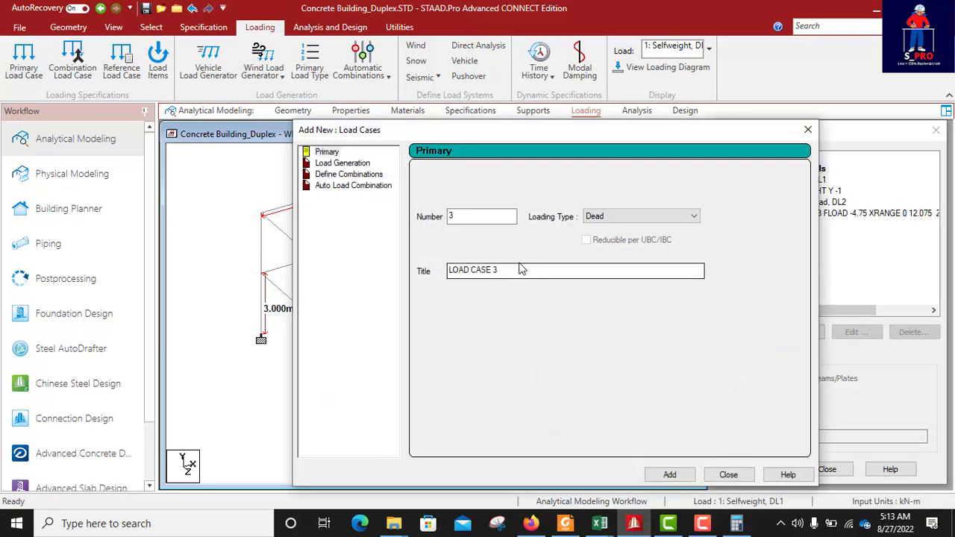
drag(505, 273, 426, 276)
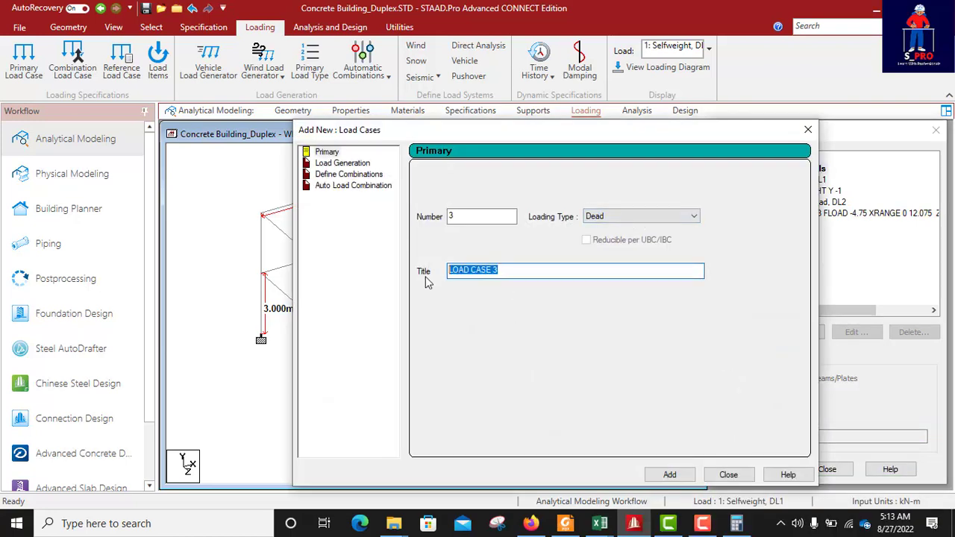
text(Wall Load, DL3)
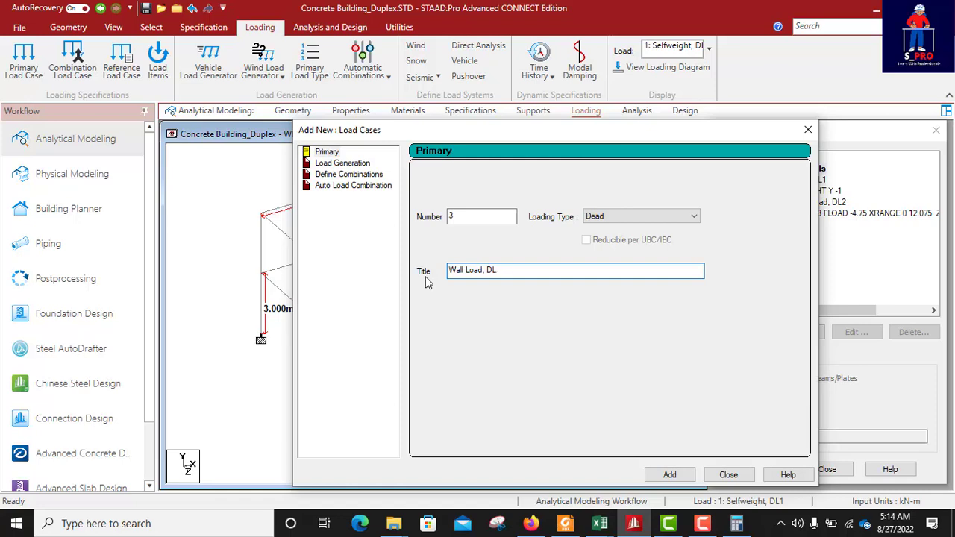
click(670, 474)
click(728, 474)
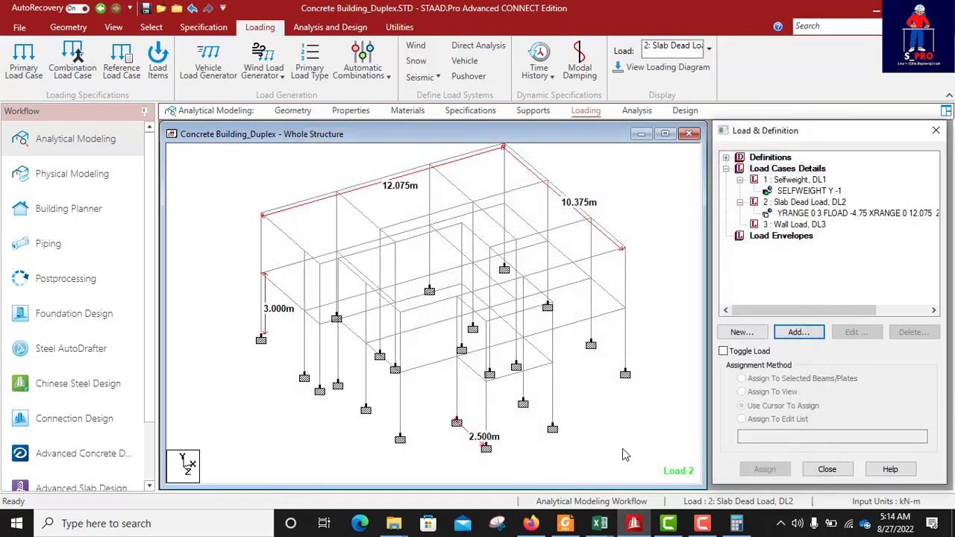
Switch to the Excel calculation sheet and examine the Wall Load, DL3 block density and its conversion formula to kN/m³.
mouse_move(602, 524)
click(632, 483)
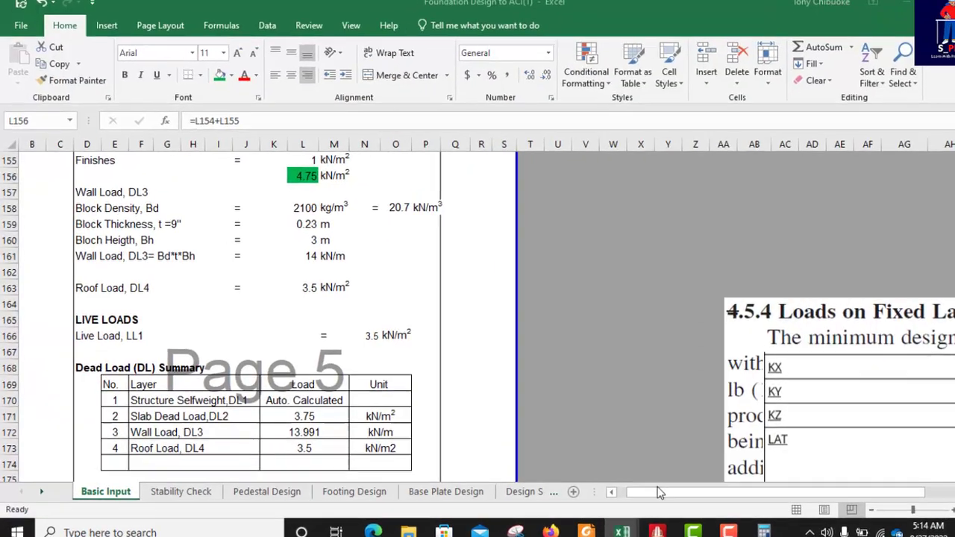
scroll(233, 268, up, 2)
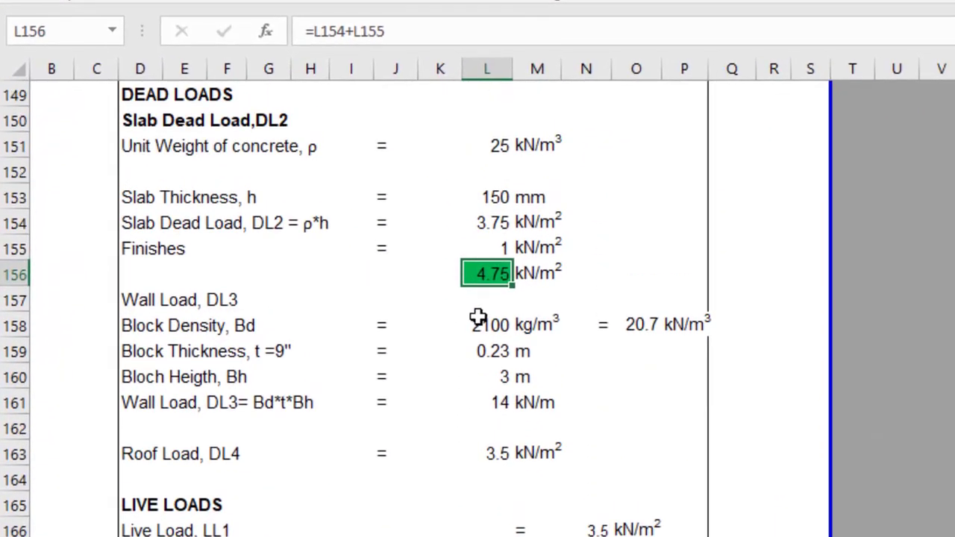
scroll(448, 370, up, 1)
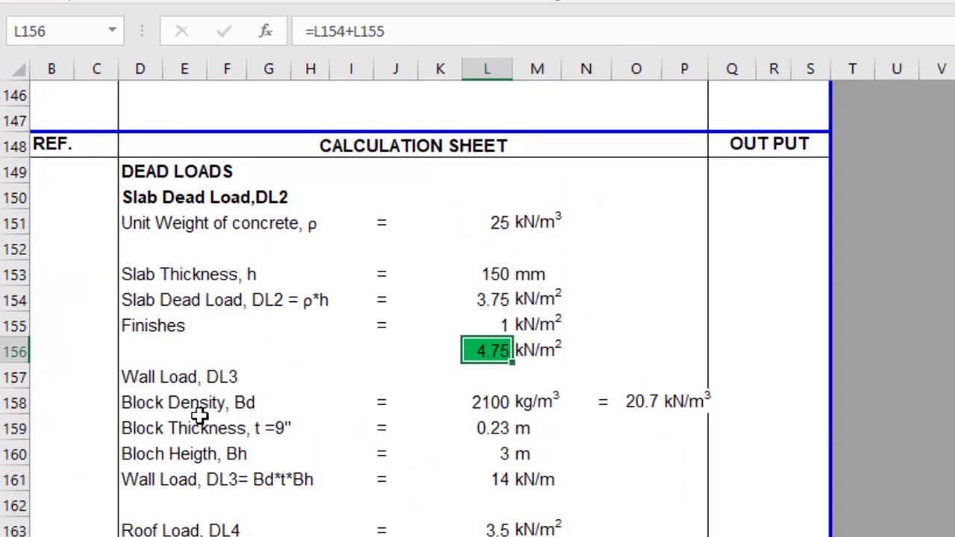
click(491, 410)
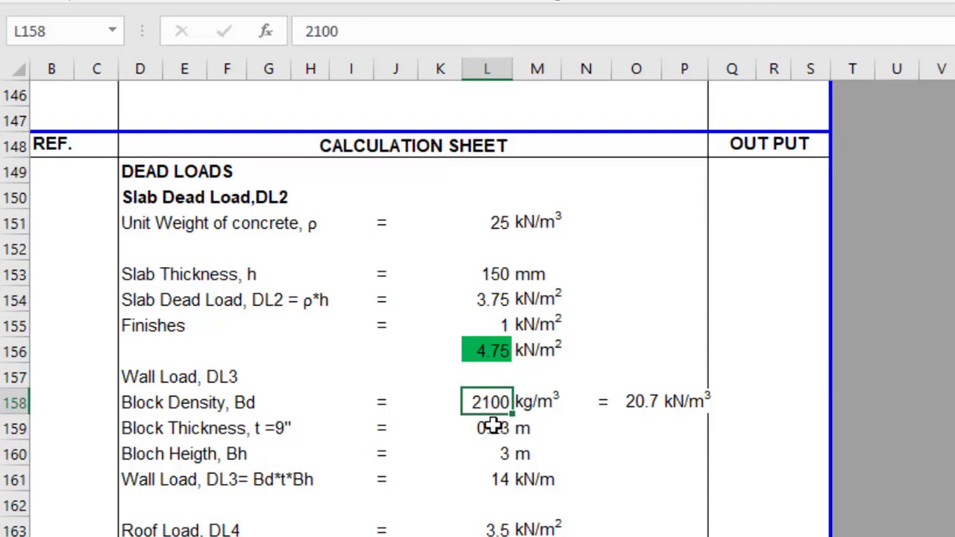
click(654, 409)
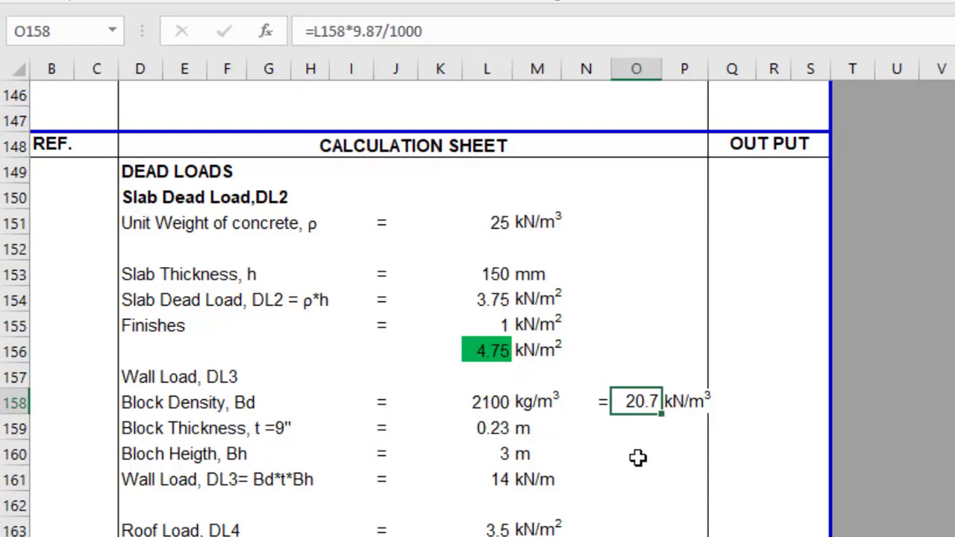
double_click(646, 402)
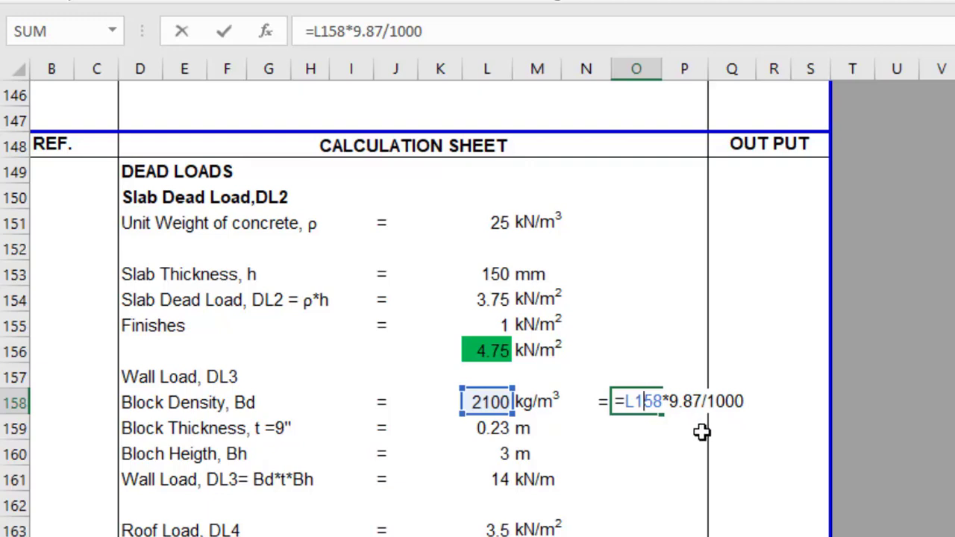
key(Escape)
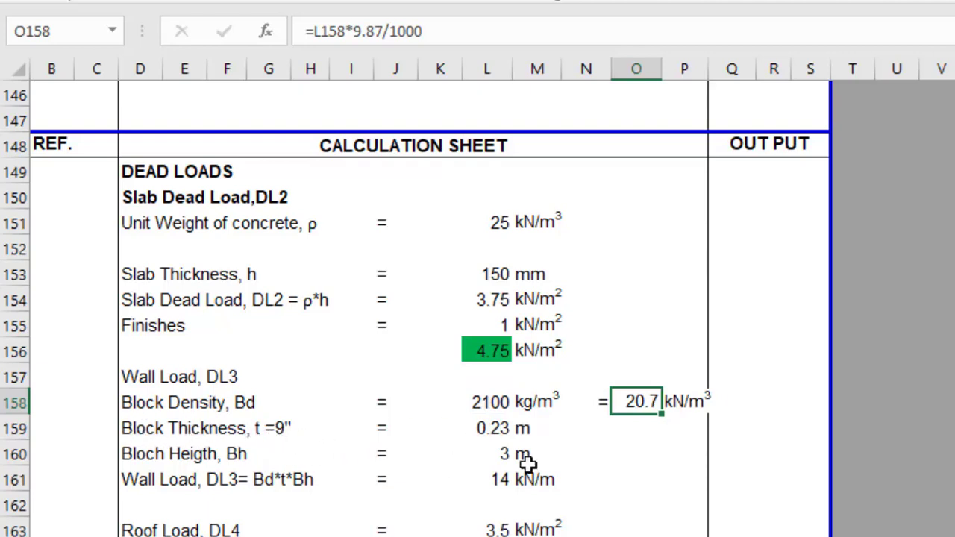
click(499, 431)
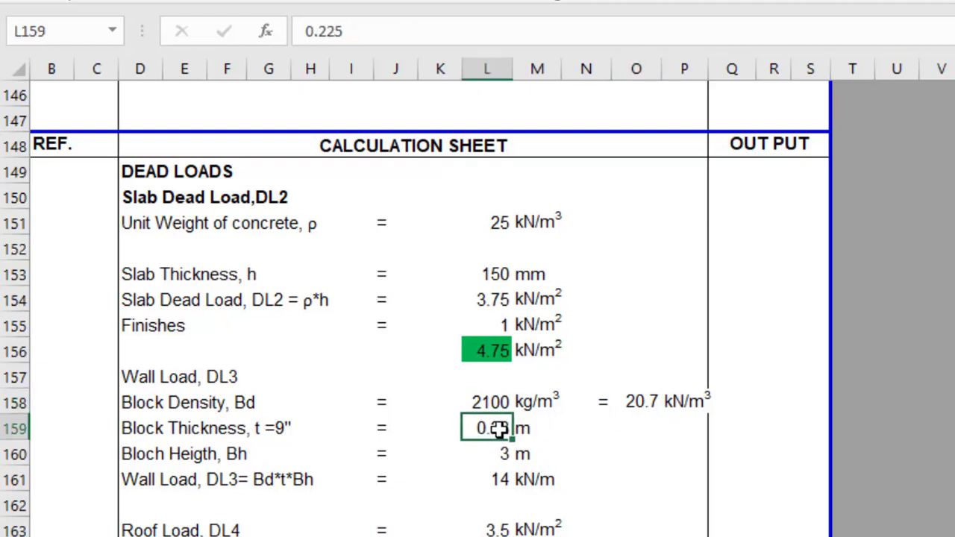
double_click(499, 431)
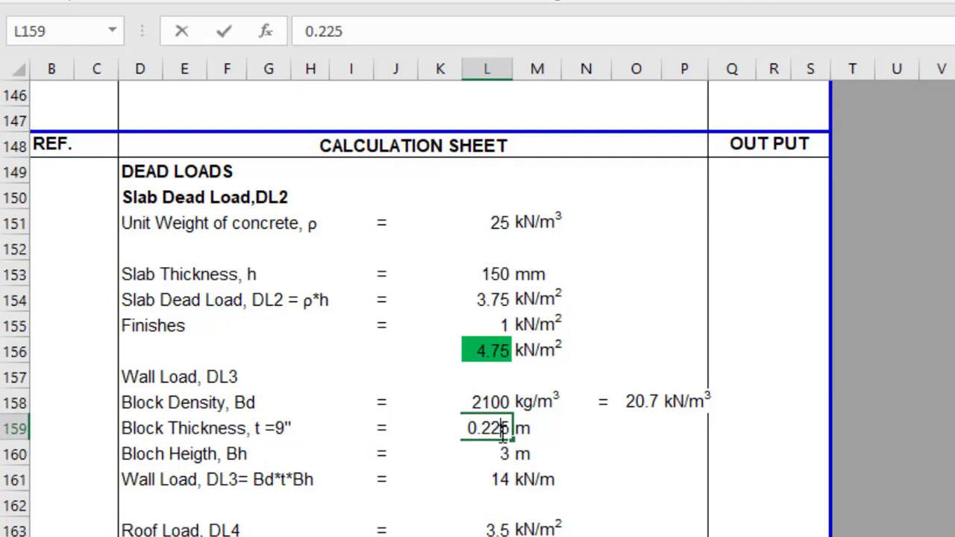
right_click(495, 424)
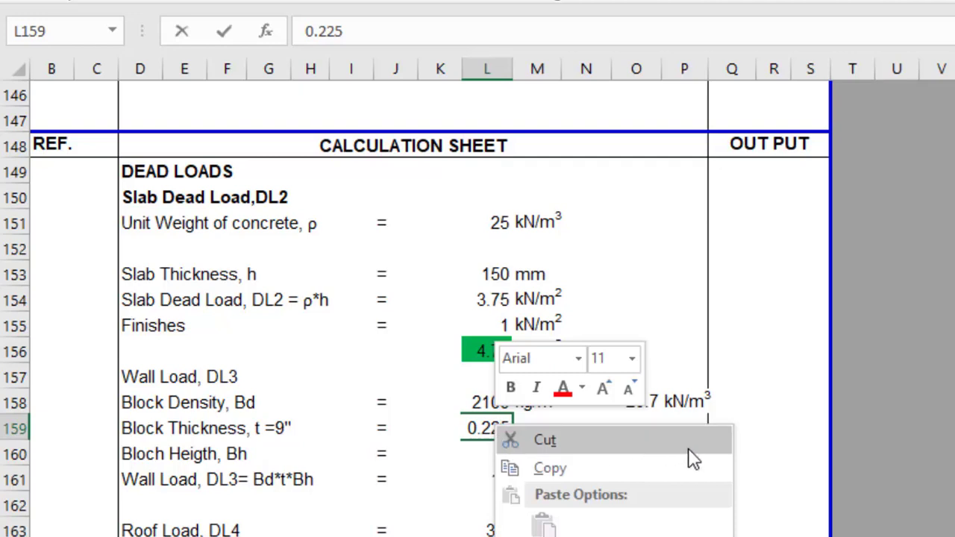
key(Escape)
click(586, 451)
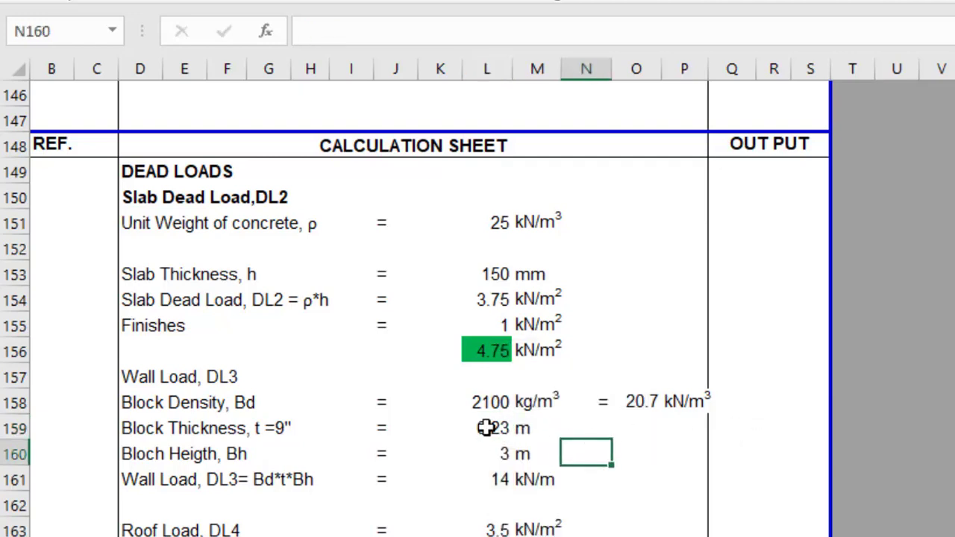
double_click(478, 424)
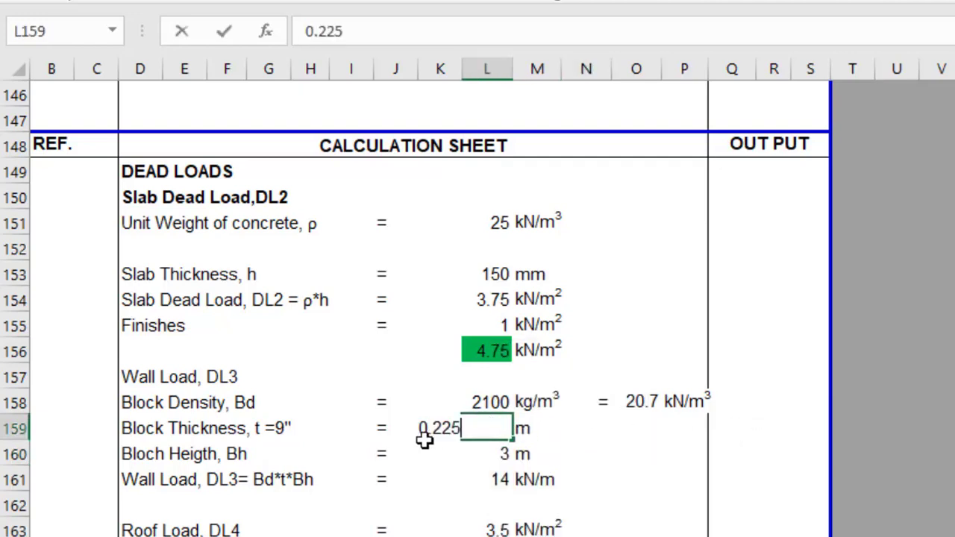
click(727, 461)
Format the block thickness value in cell L159 as a number with 3 decimal places.
click(495, 422)
right_click(495, 422)
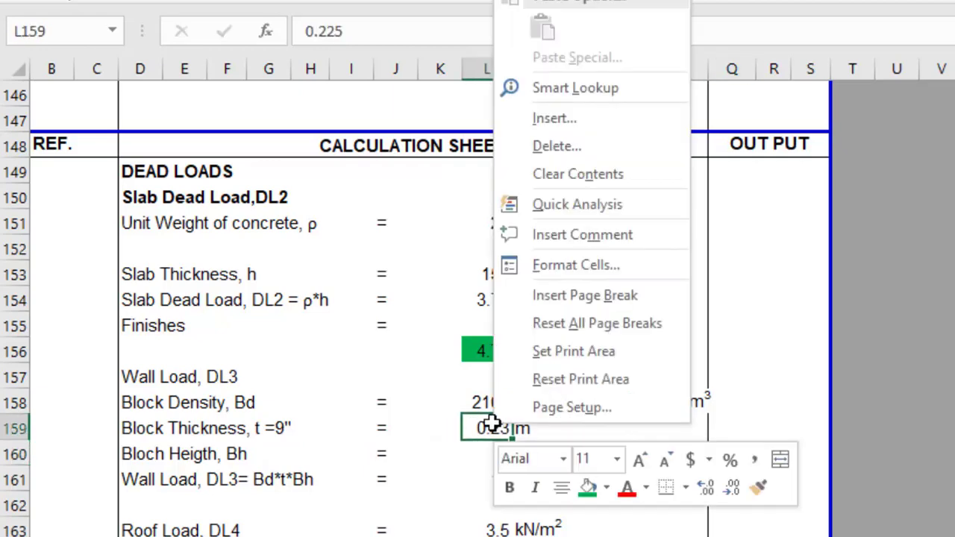
click(572, 267)
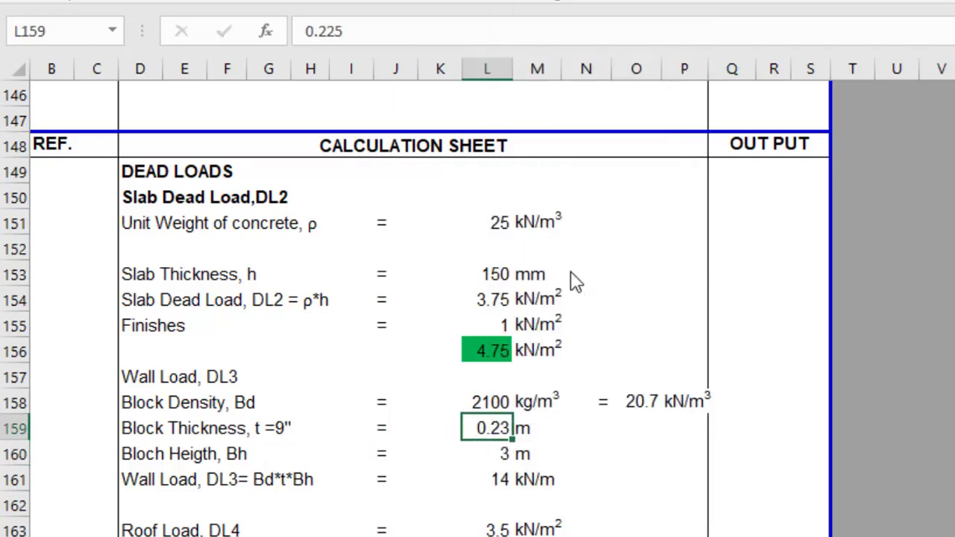
click(312, 108)
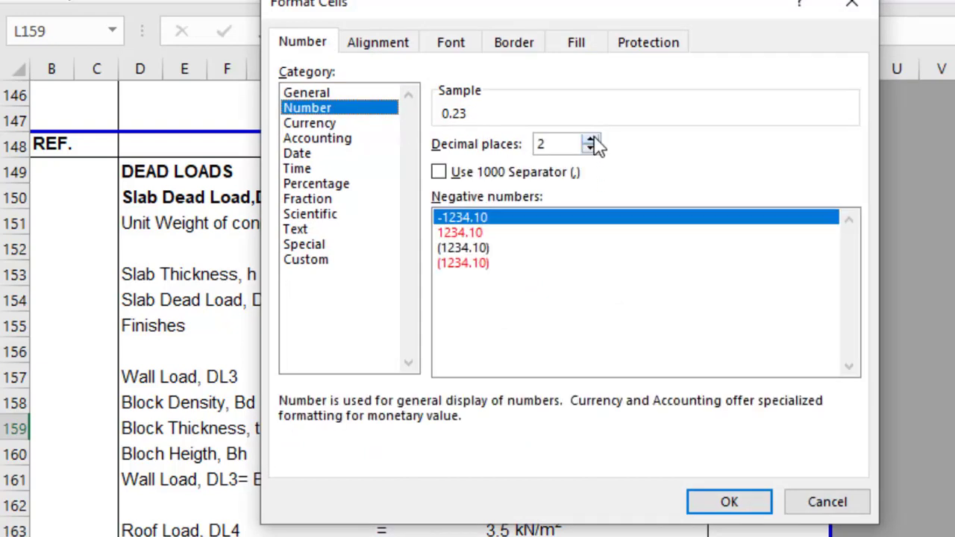
click(590, 139)
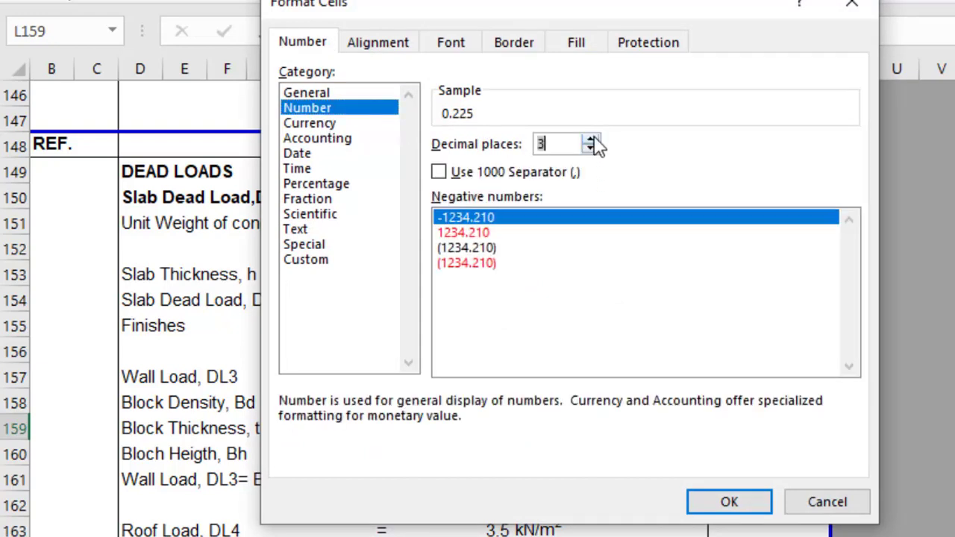
click(735, 502)
click(593, 476)
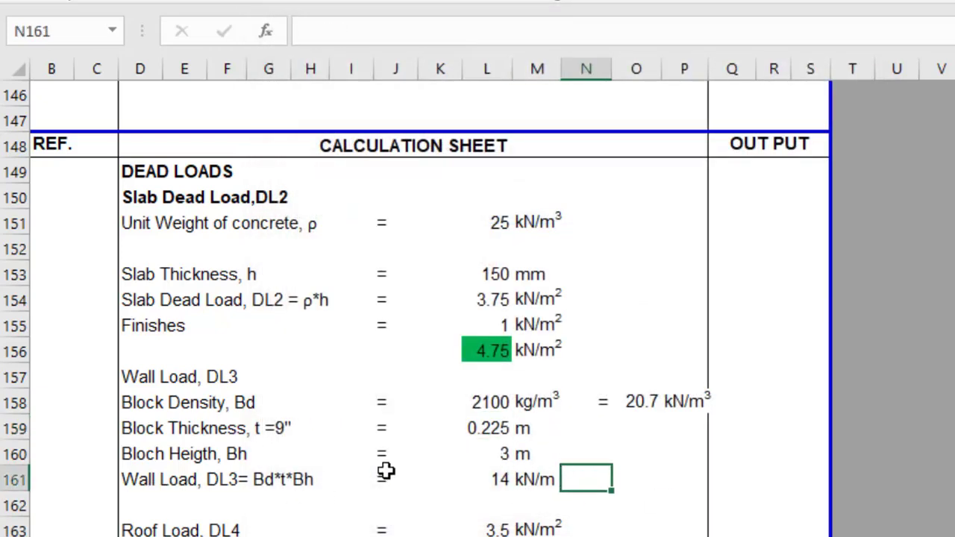
Examine the Wall Load, DL3 formula in cell L161 and the cells it multiplies.
scroll(576, 445, down, 1)
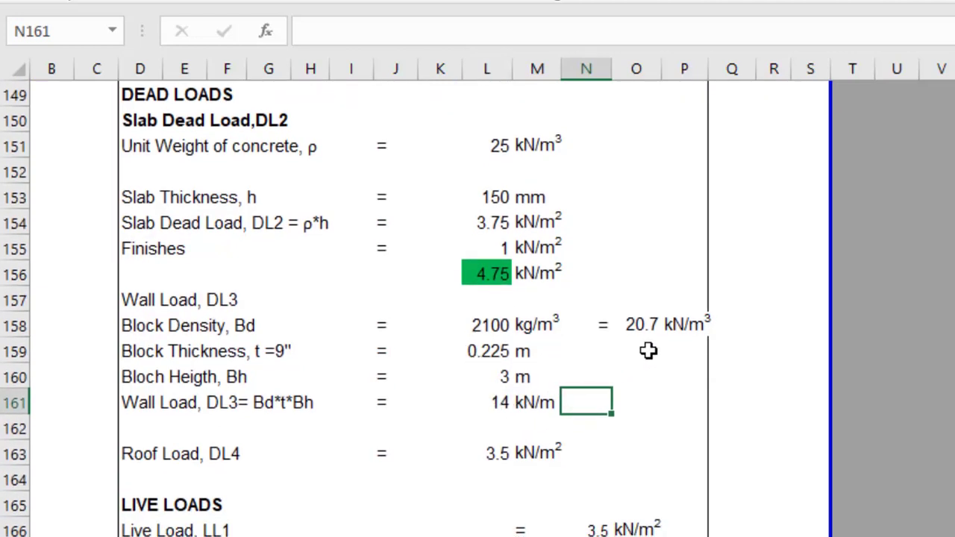
click(513, 403)
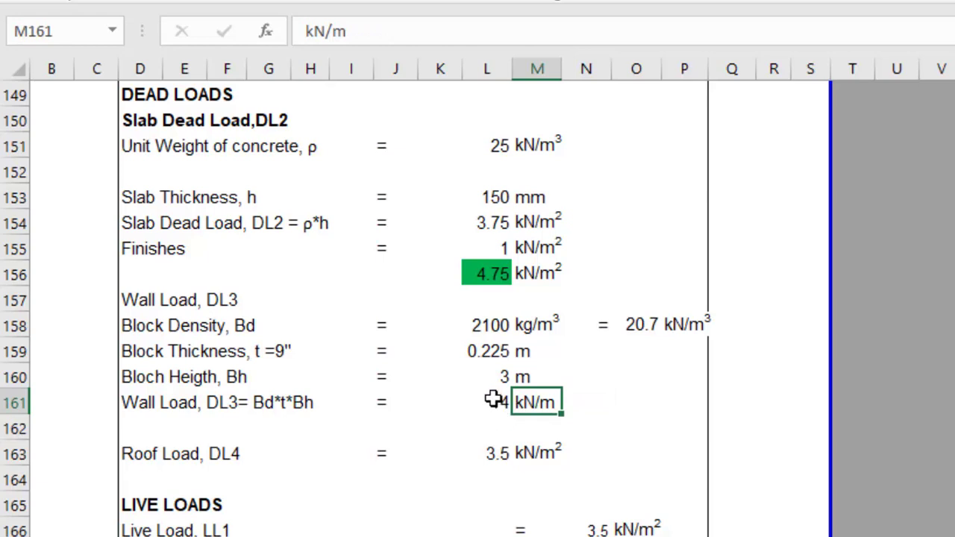
double_click(493, 400)
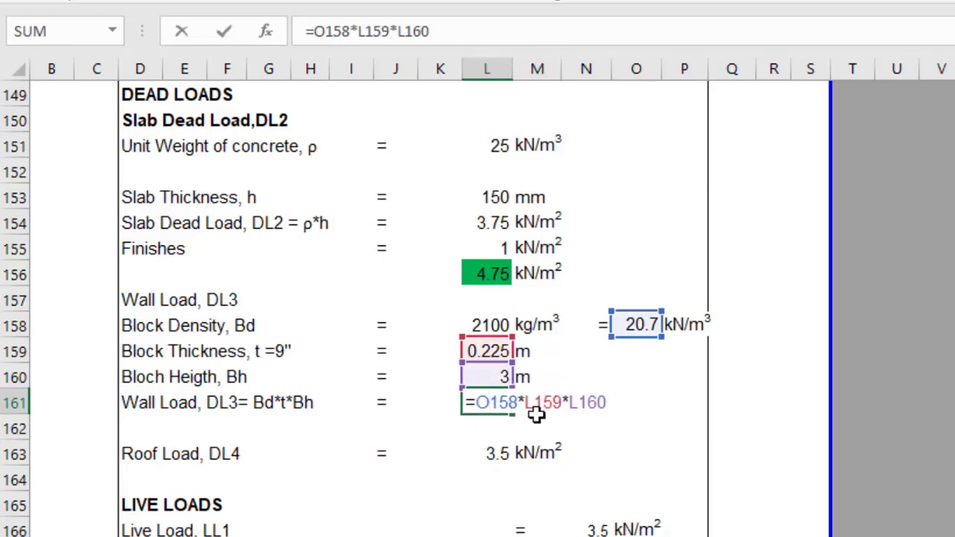
key(Escape)
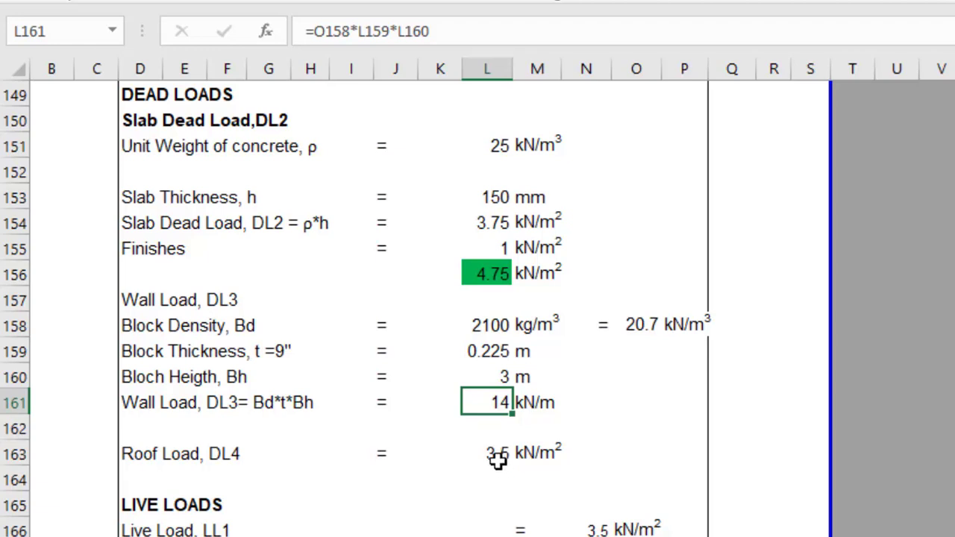
Insert a new row below the Wall Load, DL3 calculation and label the row directly under it "Finishes" in cell D162.
click(132, 424)
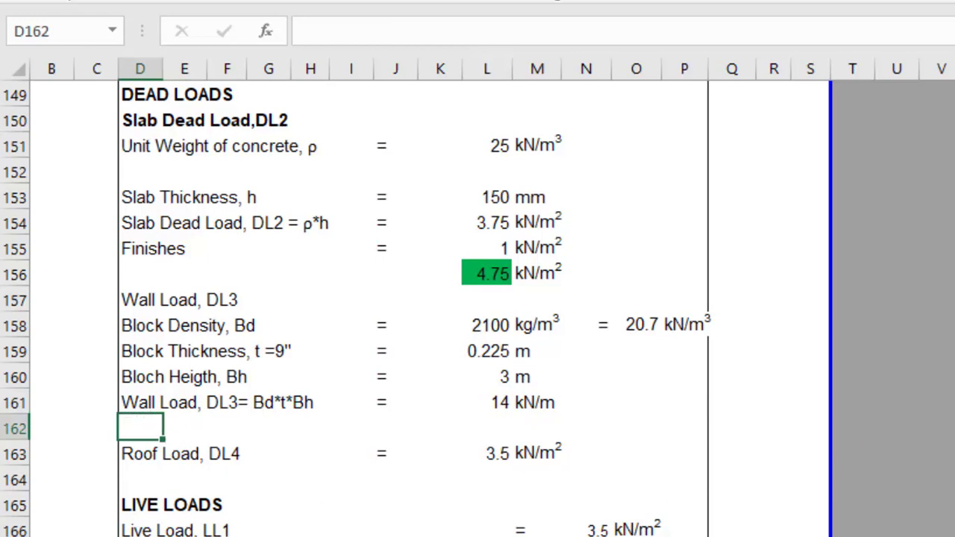
key(alt+i)
key(r)
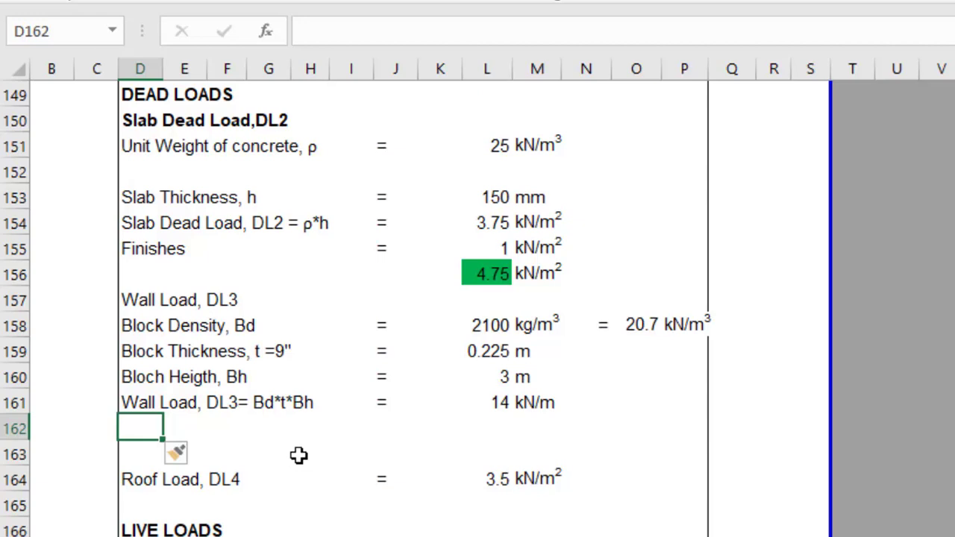
text(Fi)
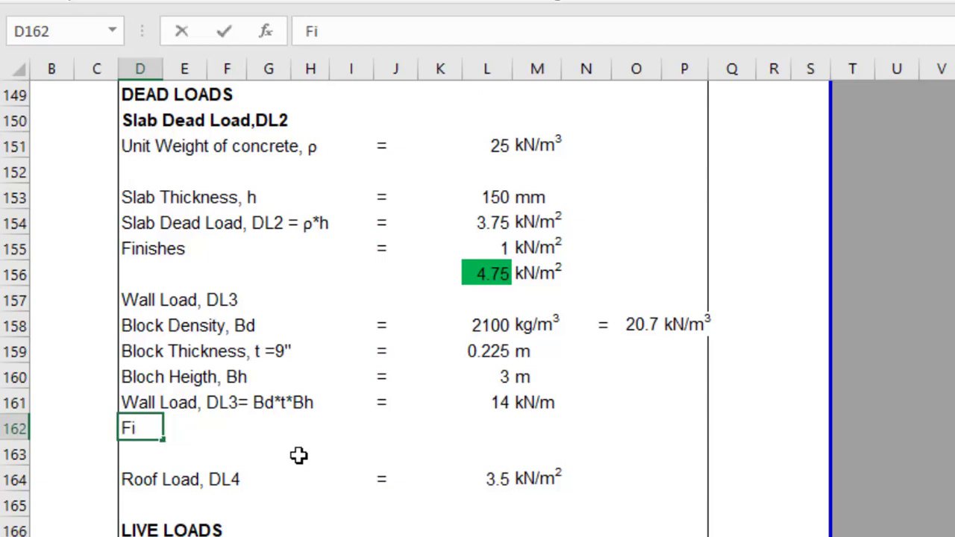
text(nishes)
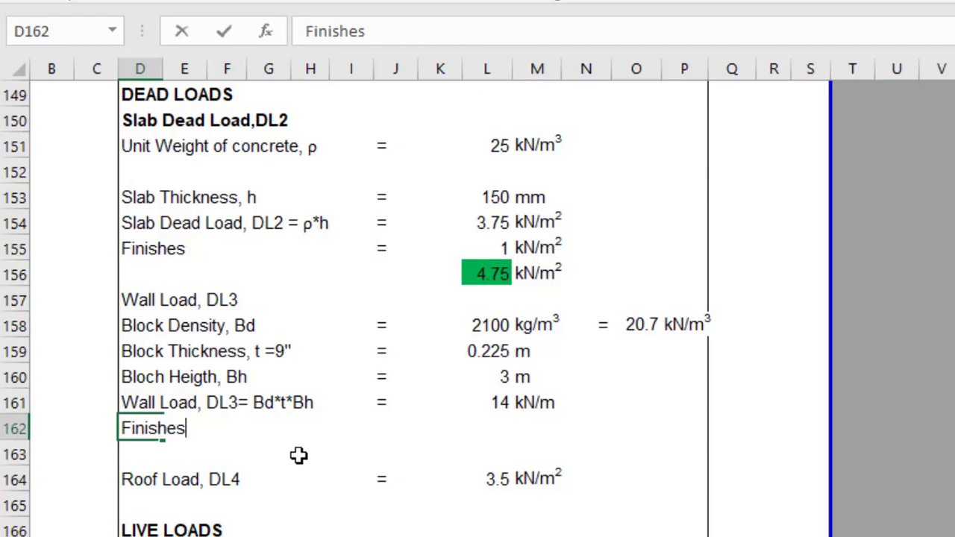
Add an equals sign in J162 and enter a value of 1 in L162 for the wall load Finishes row.
click(390, 429)
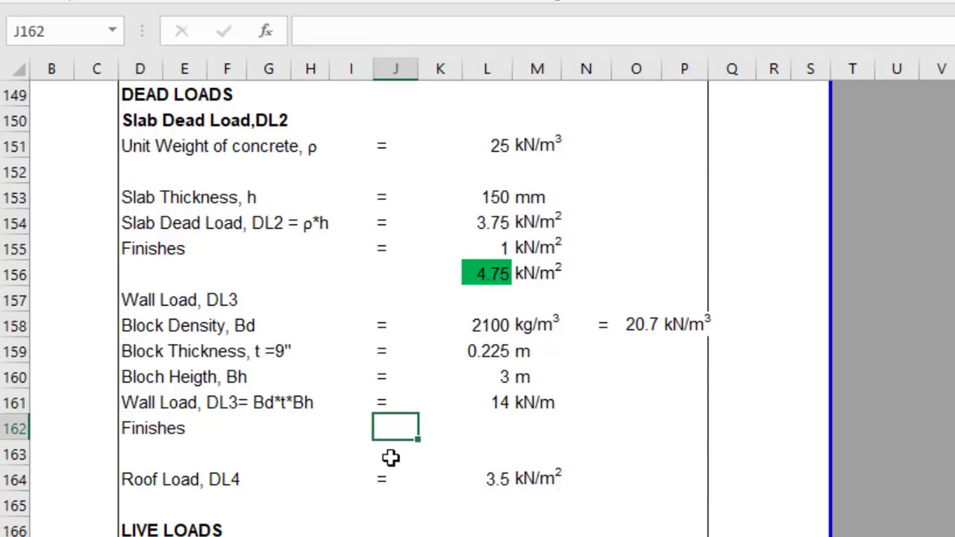
text(=)
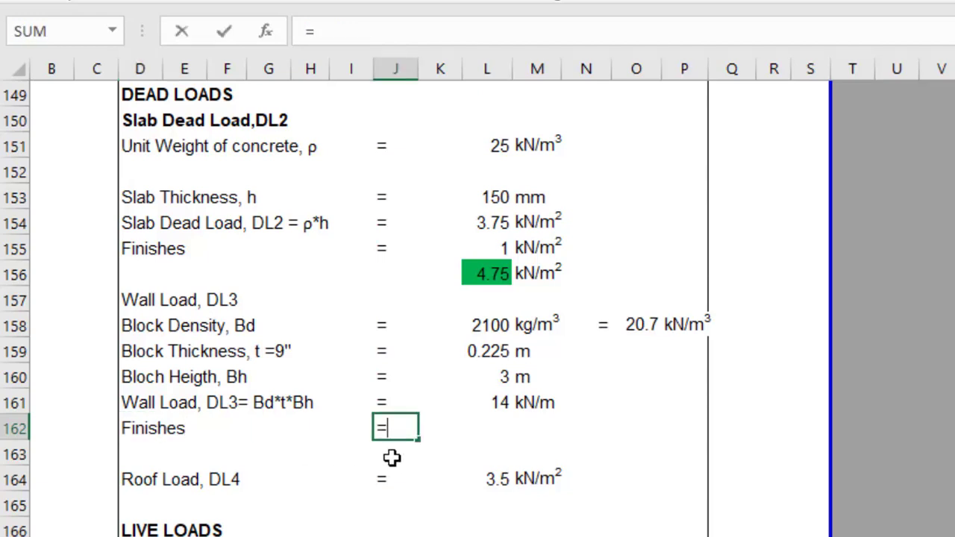
key(Return)
click(506, 430)
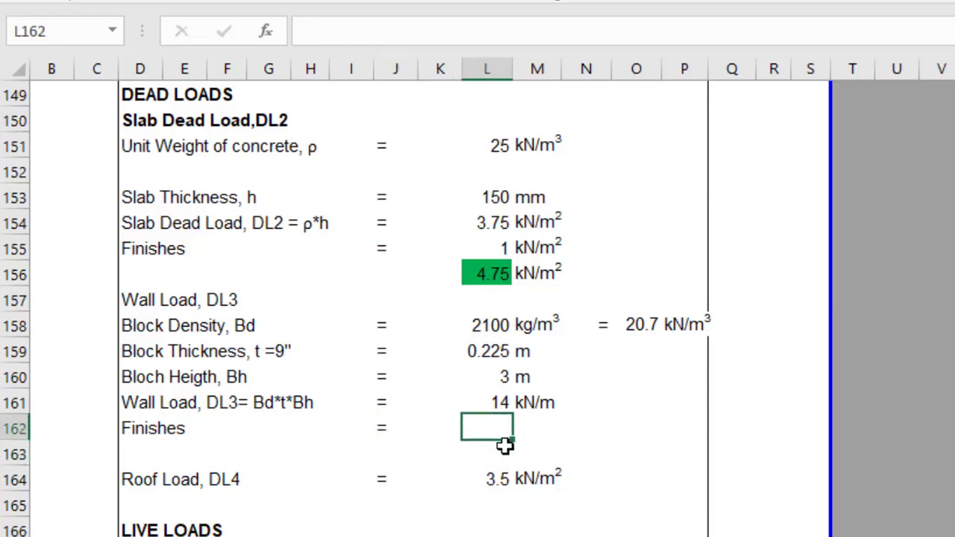
text(1)
click(575, 455)
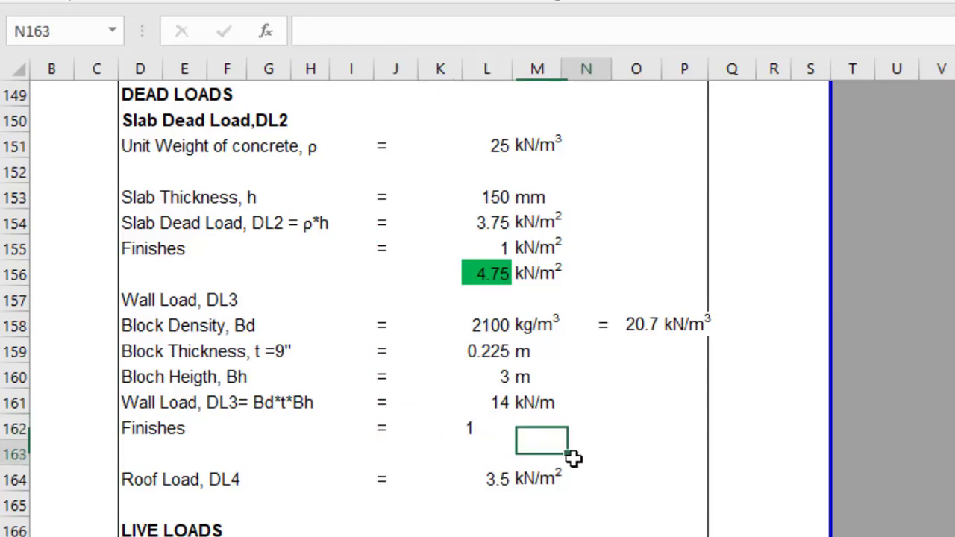
Copy the kN/m unit from the Wall Load, DL3 row into M162 beside the Finishes value.
click(529, 402)
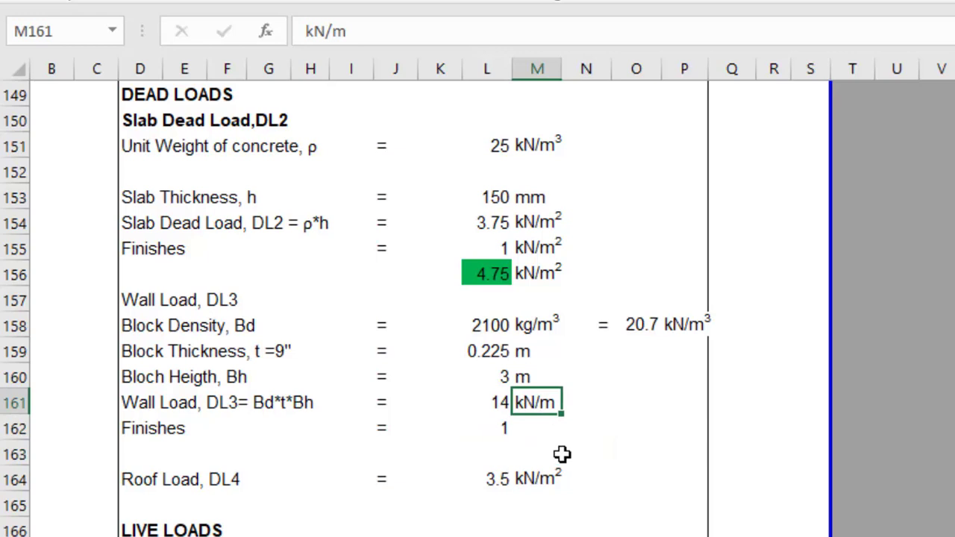
key(ctrl+c)
click(530, 426)
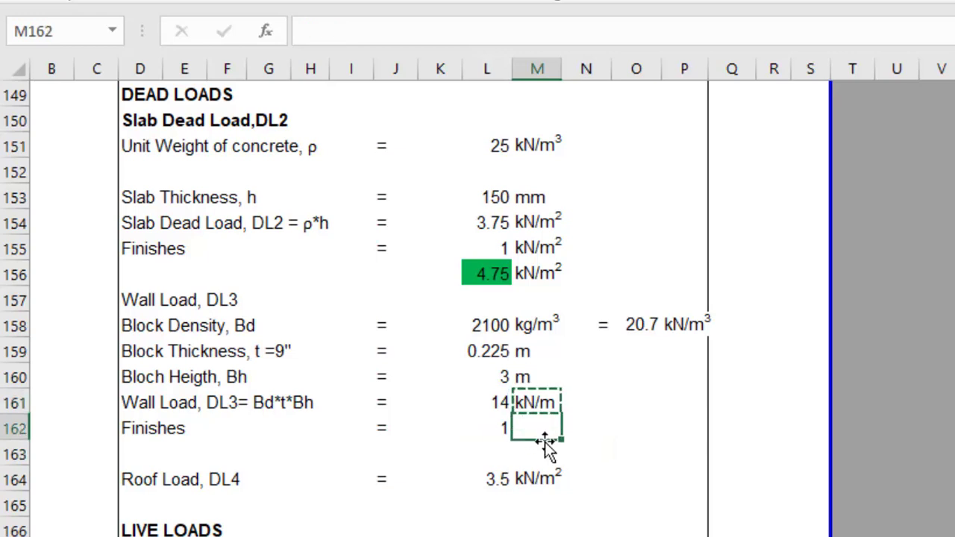
key(ctrl+v)
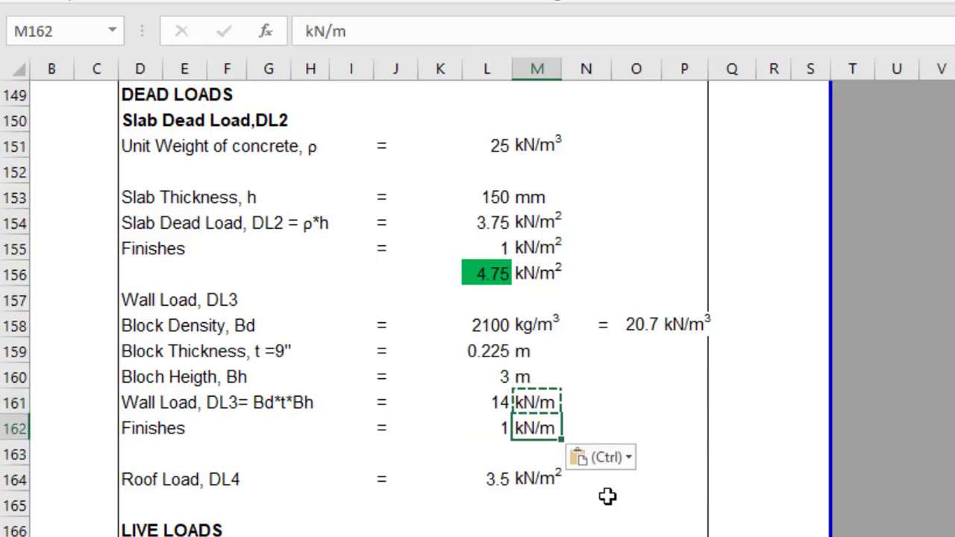
key(Escape)
Insert a new row below the Finishes row and total the wall load and finishes in L163 with =L161+L162.
click(278, 455)
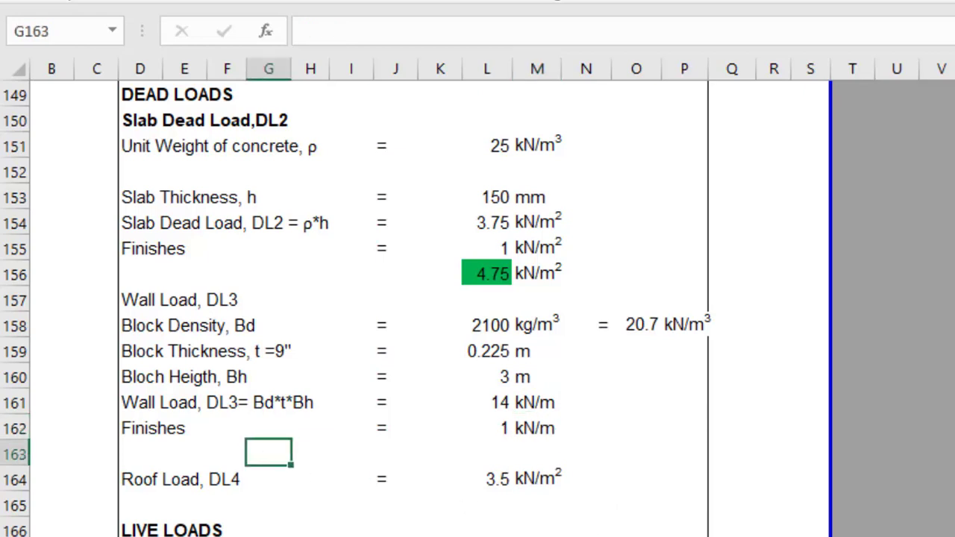
key(ctrl+shift+plus)
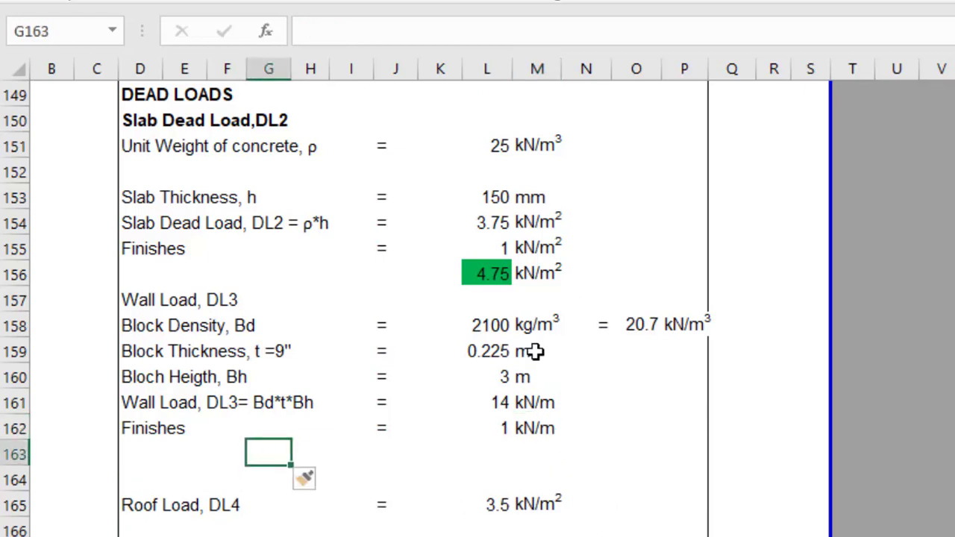
click(362, 470)
click(515, 452)
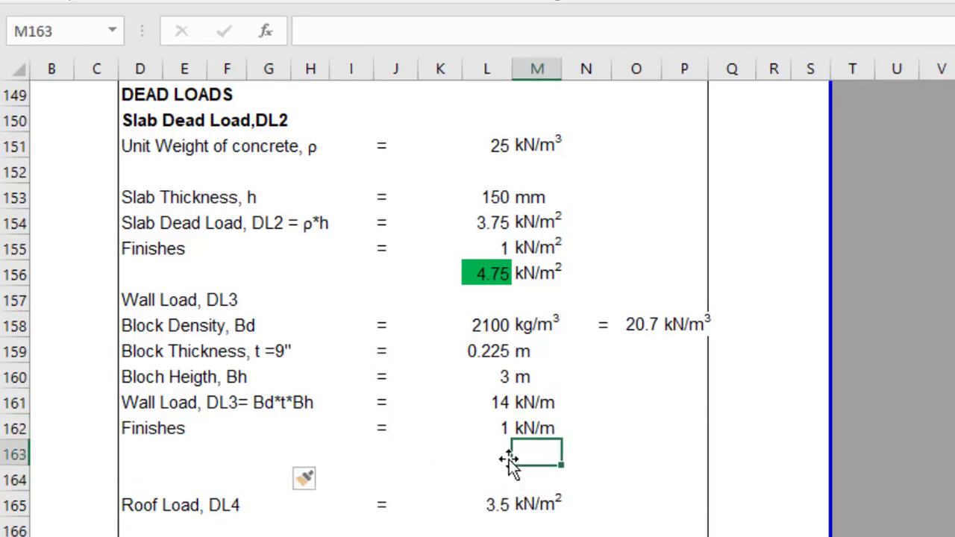
click(497, 450)
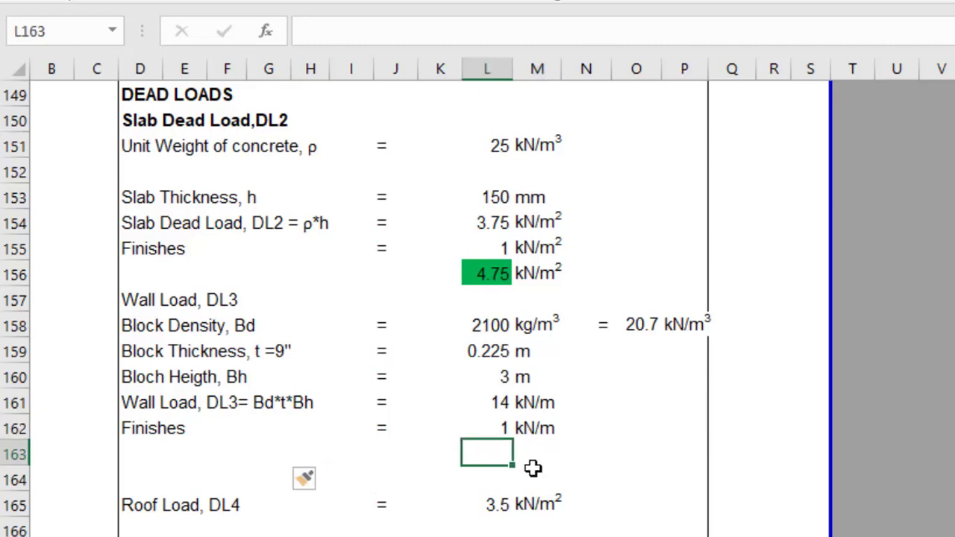
text(=)
click(497, 403)
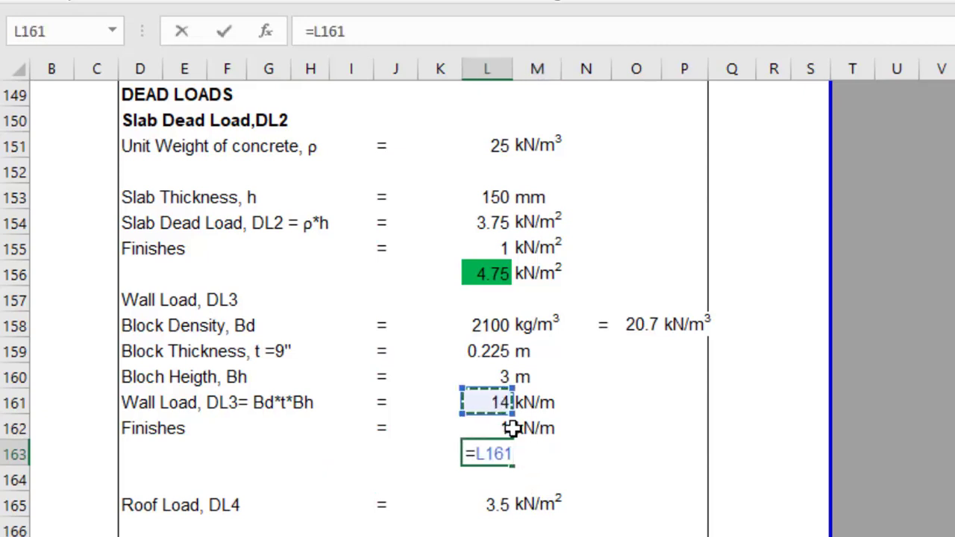
text(+)
click(508, 428)
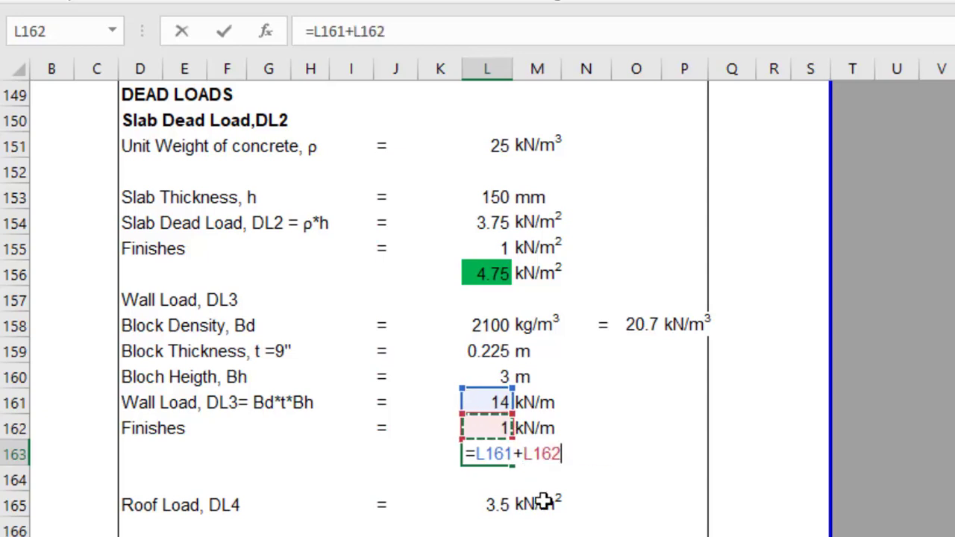
key(Return)
Copy the kN/m unit from the Finishes row into M163 beside the wall load total.
click(544, 434)
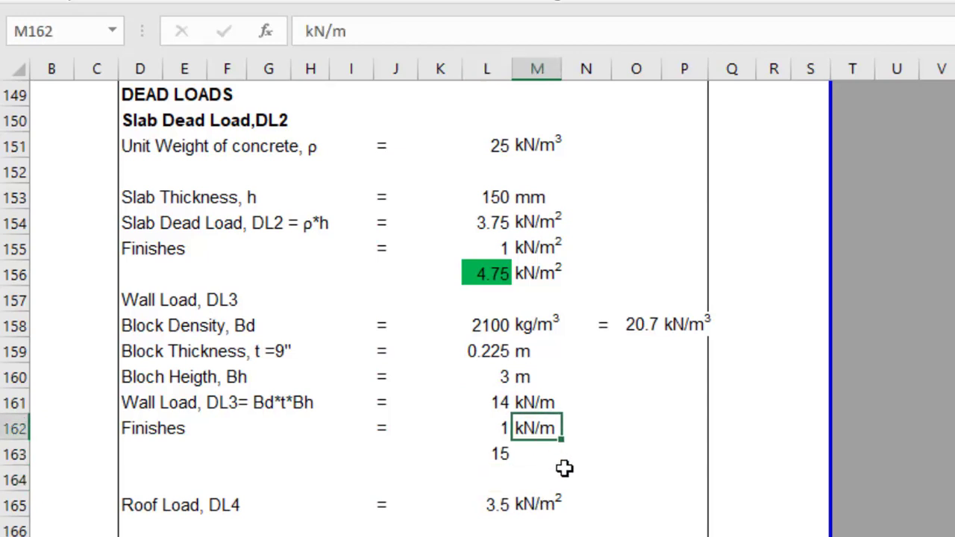
key(ctrl+c)
click(534, 453)
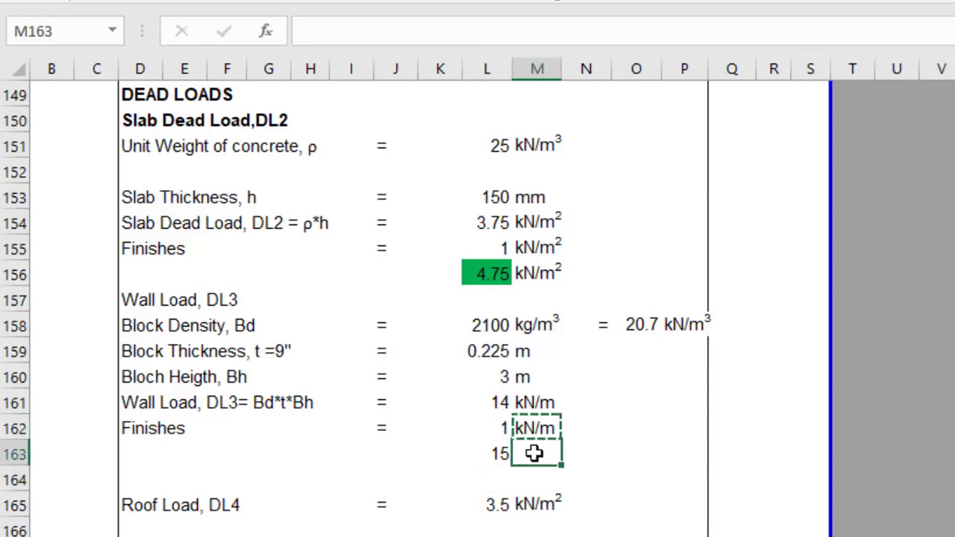
key(ctrl+v)
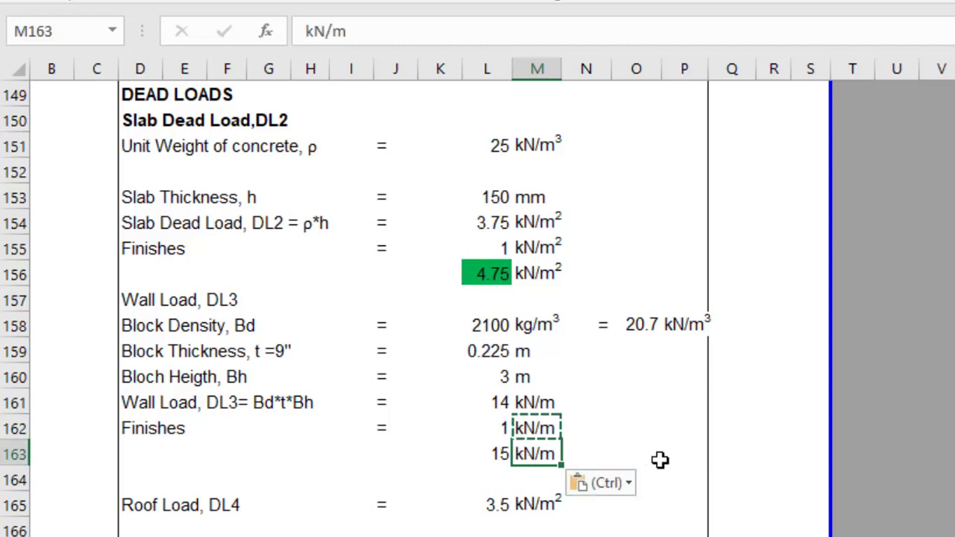
key(Escape)
key(Escape)
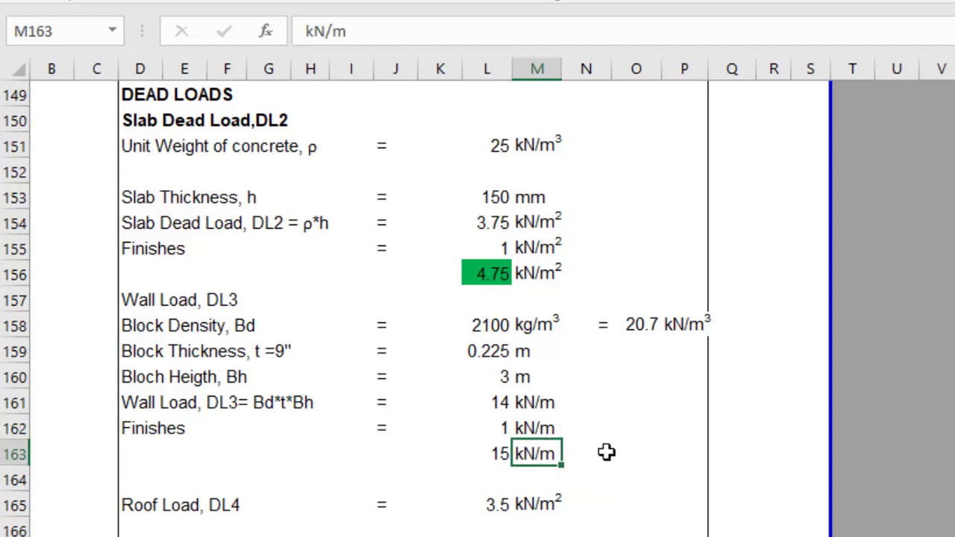
Highlight the wall load total in cell L163 with a green fill.
click(498, 455)
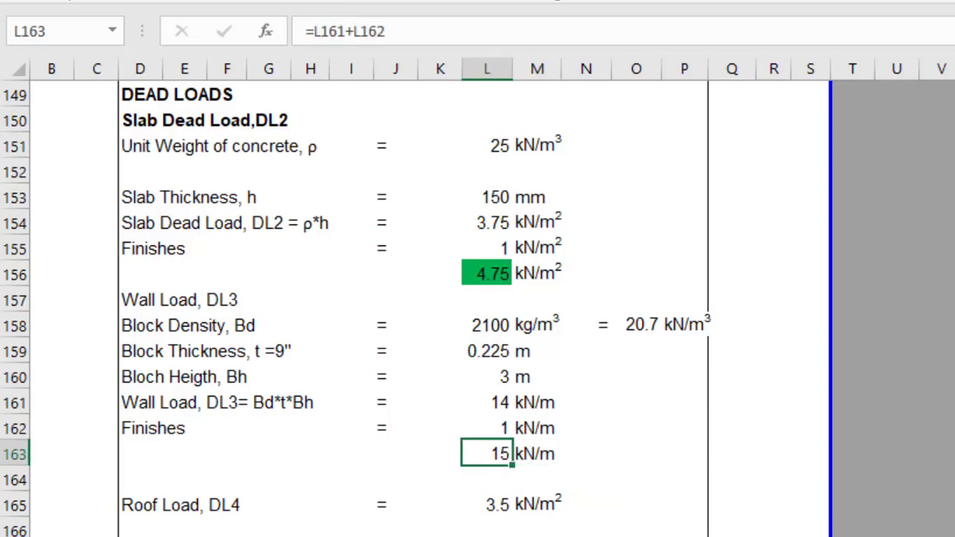
click(213, 83)
click(639, 422)
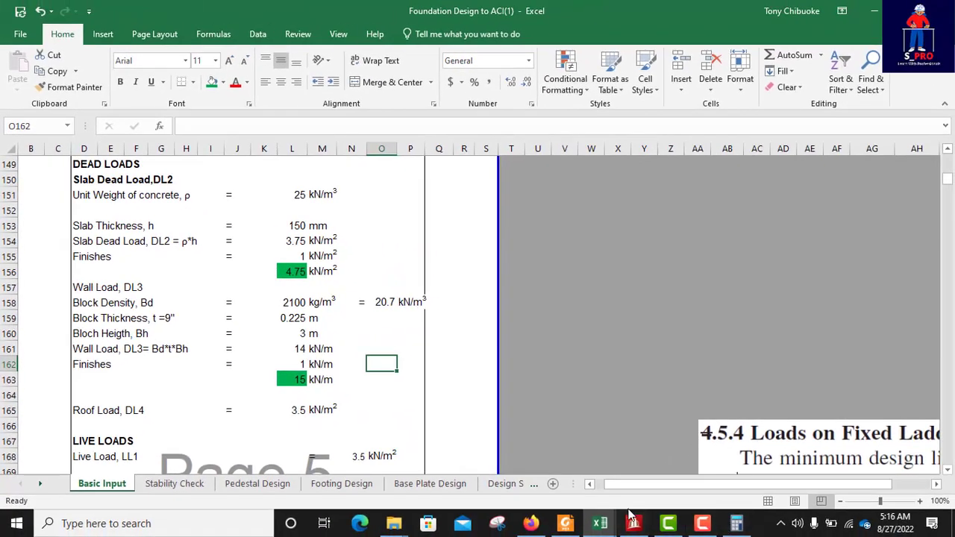
Switch to STAAD.Pro and add a uniform force member load of -15 kN/m in the GY direction to load case 3, Wall Load, DL3.
click(634, 523)
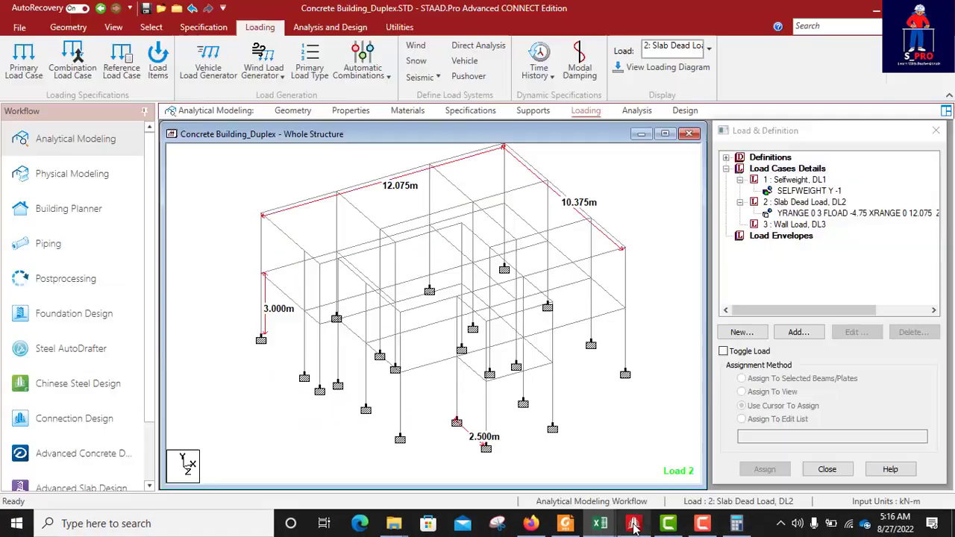
click(801, 224)
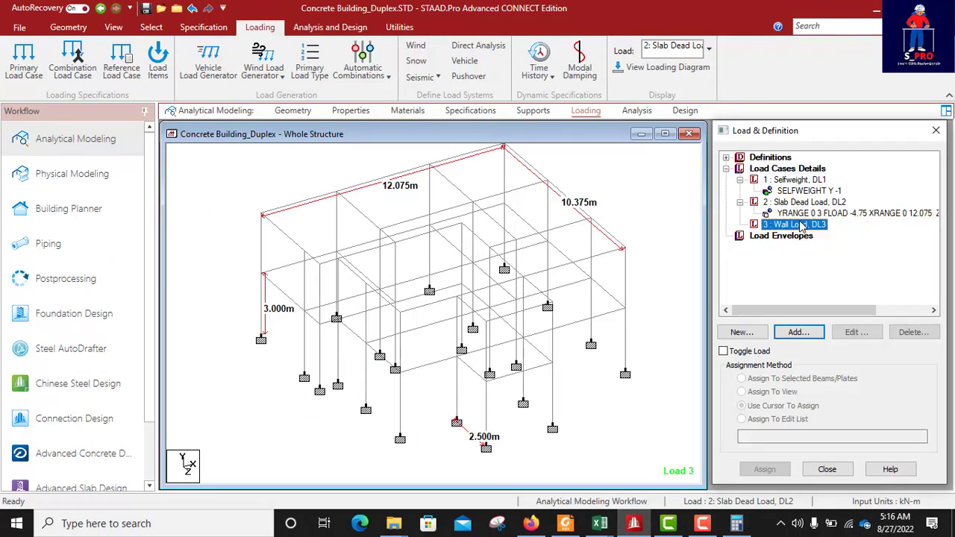
click(799, 333)
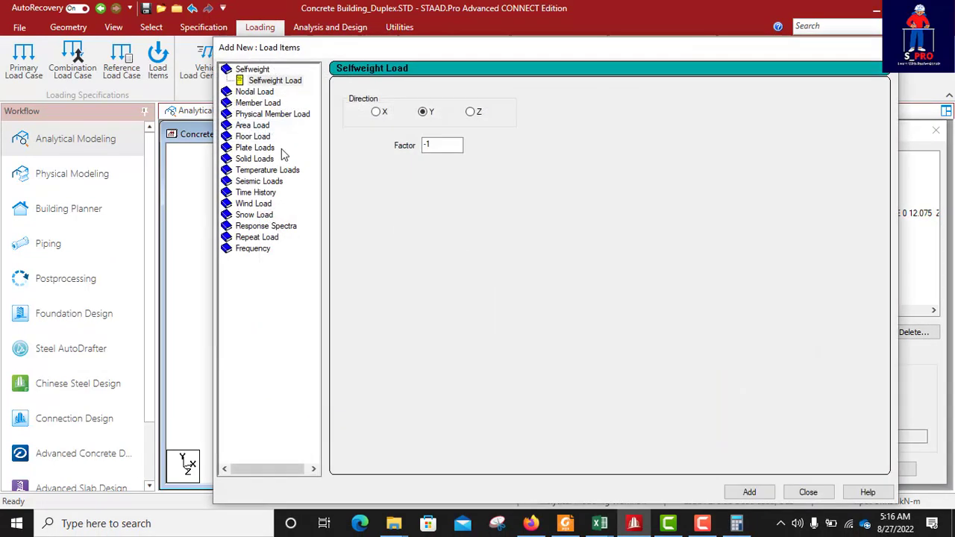
click(257, 103)
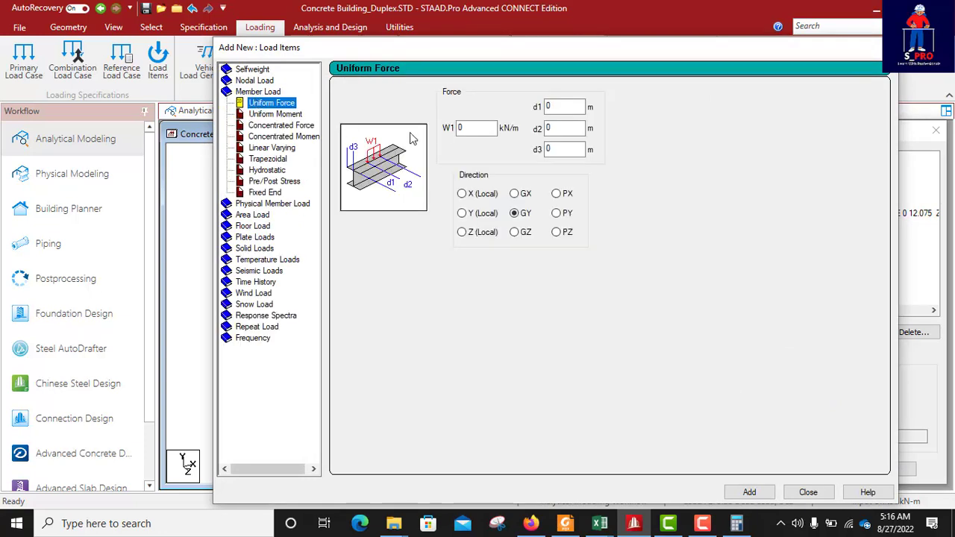
double_click(465, 128)
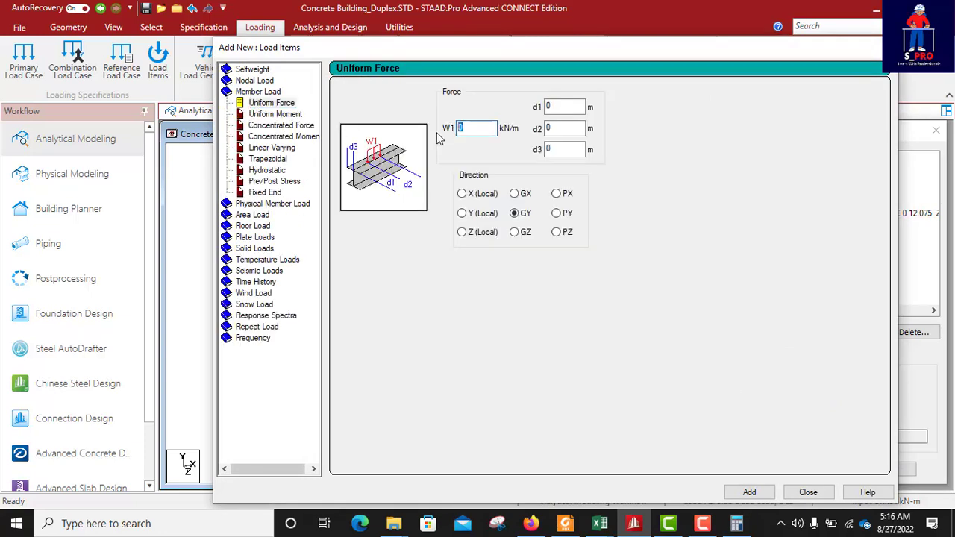
text(-)
text(11)
click(749, 493)
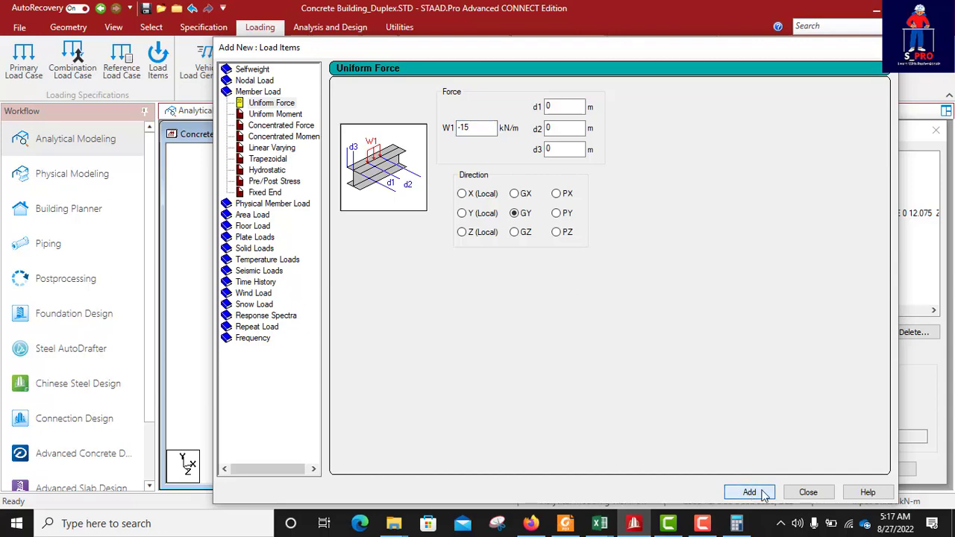
click(808, 493)
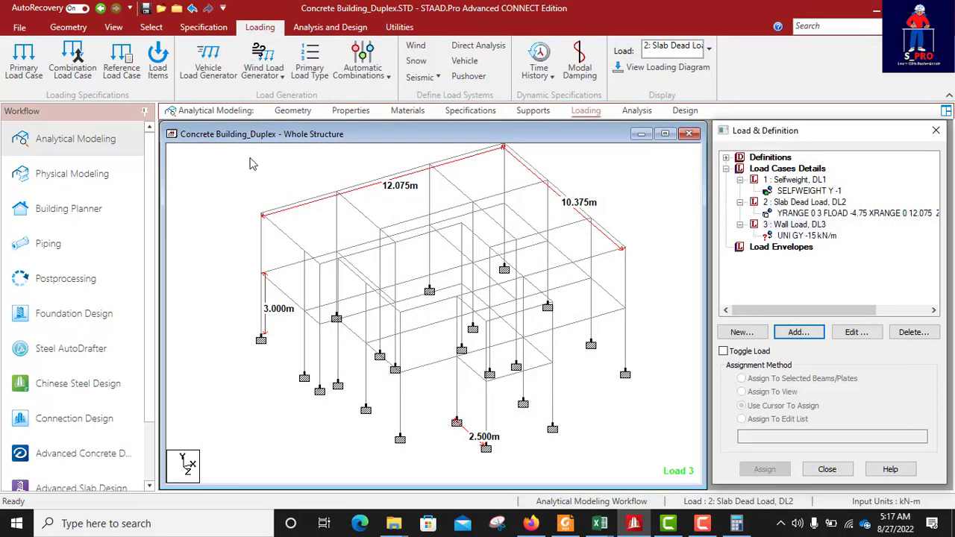
Select all floor beams at the 3.000 m level in the front view, then exclude an interior beam from the selection in the isometric view.
click(151, 27)
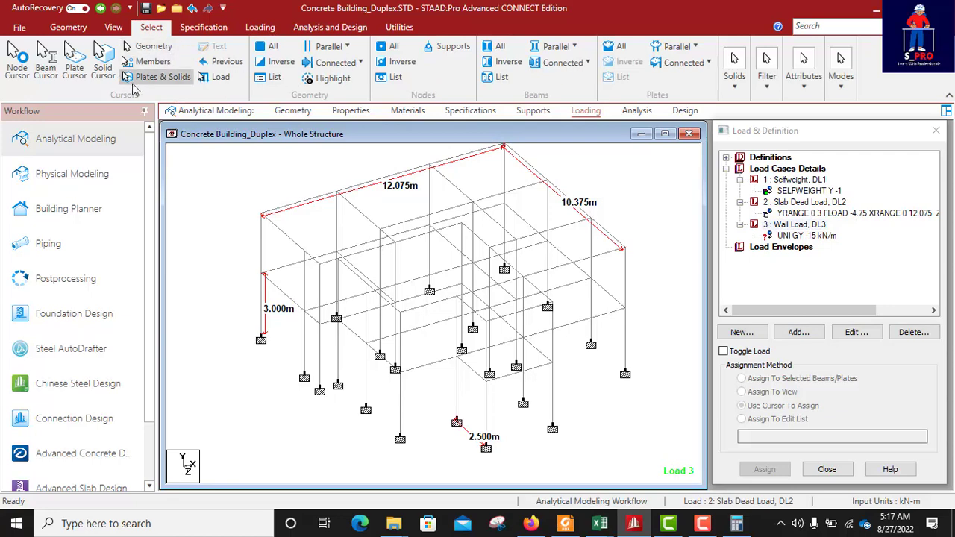
click(114, 27)
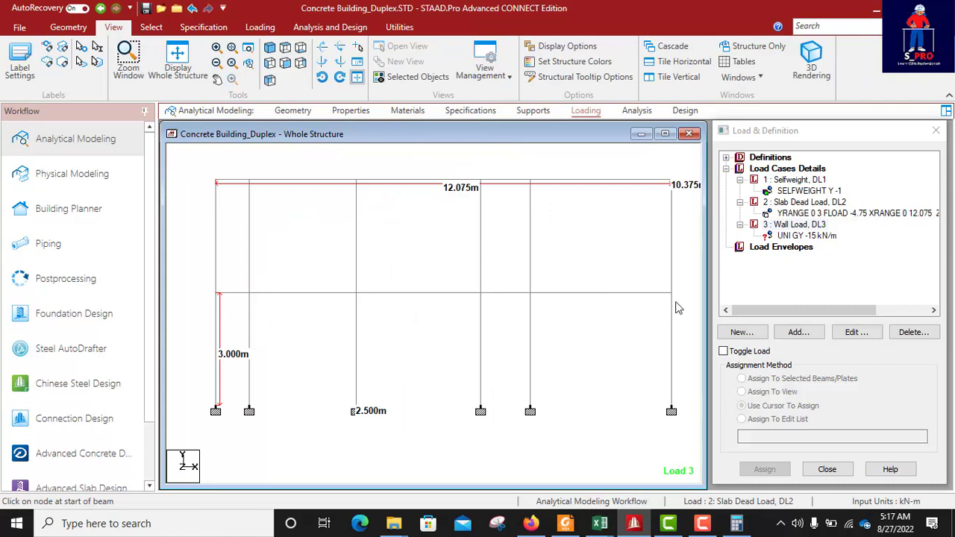
scroll(495, 314, down, 3)
scroll(578, 301, down, 3)
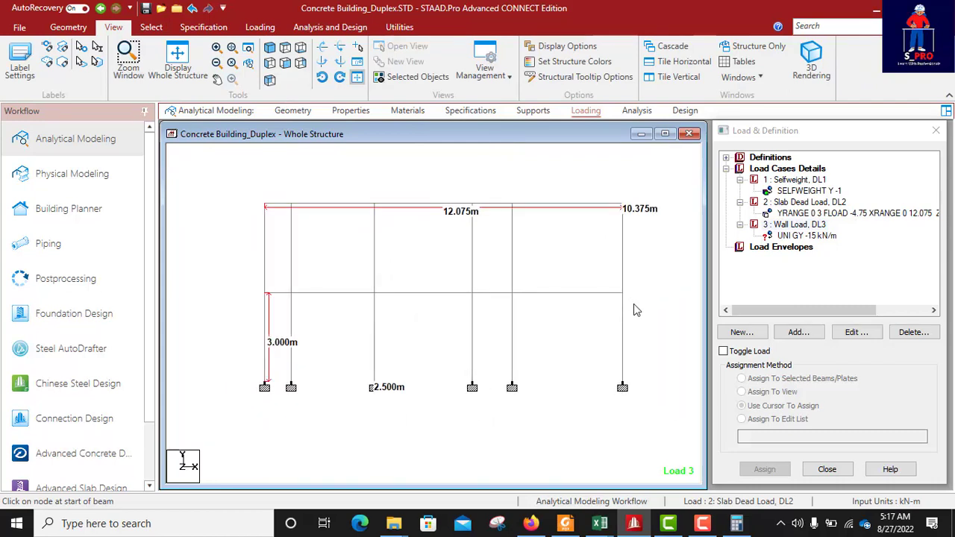
drag(635, 303, 235, 268)
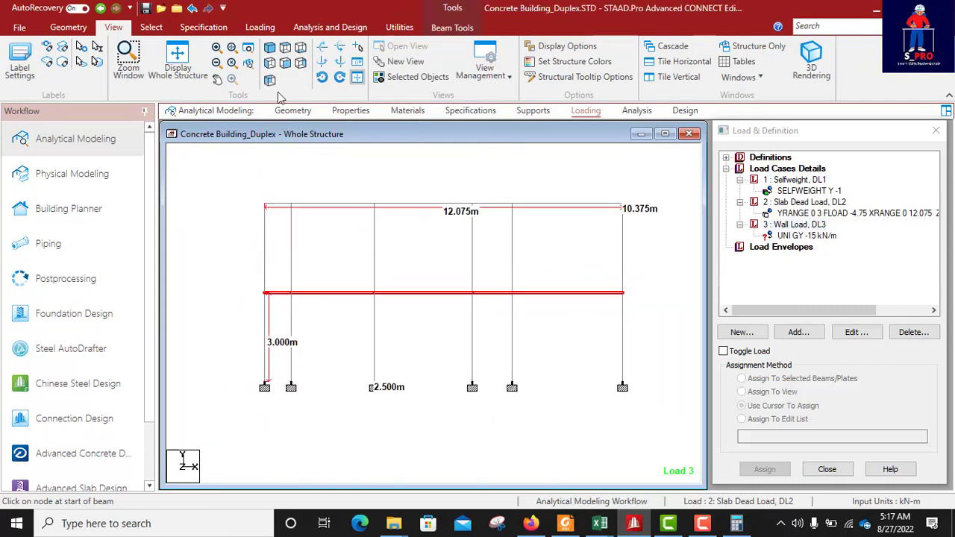
click(270, 47)
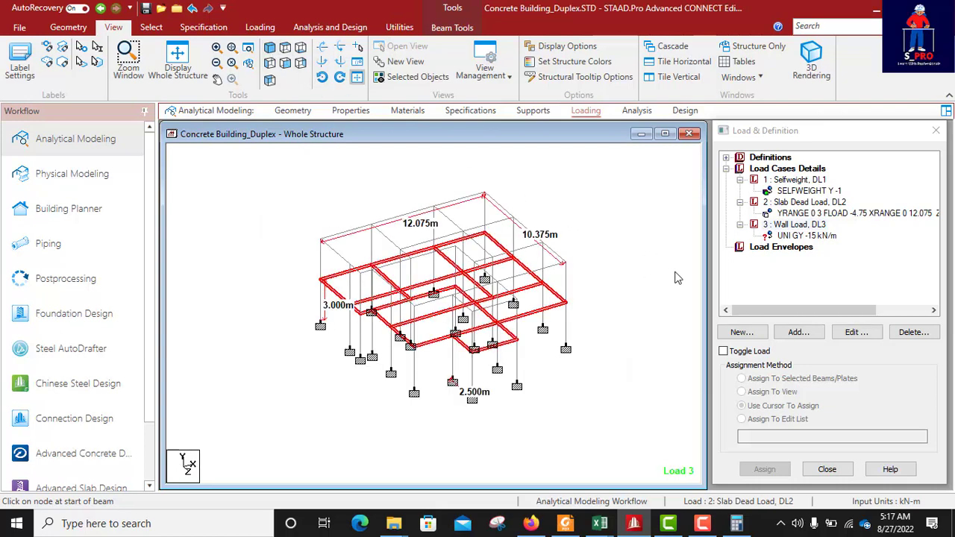
click(800, 237)
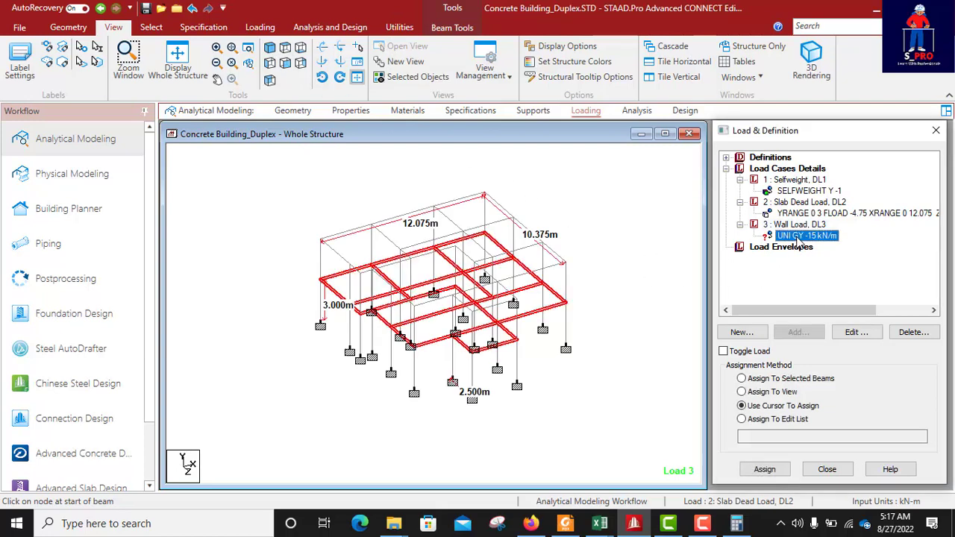
ctrl+click(432, 317)
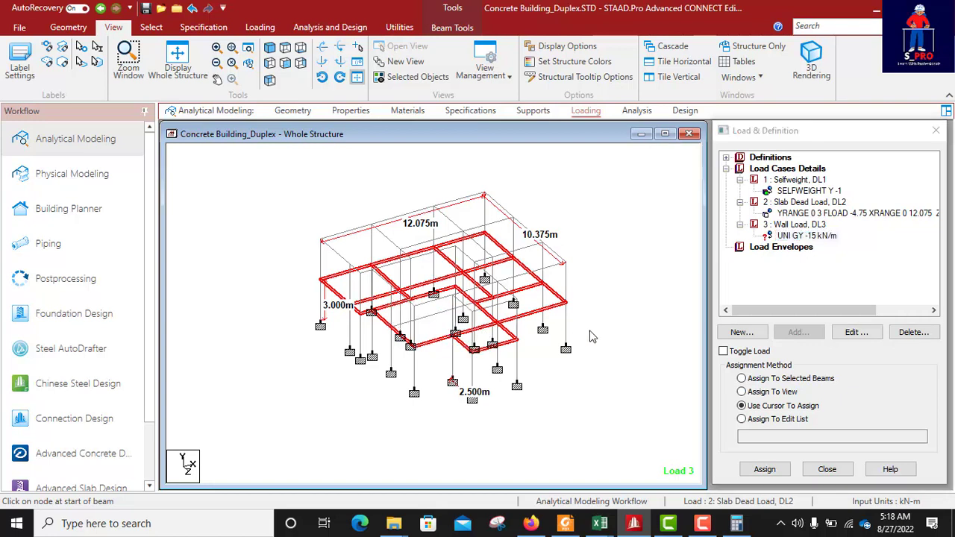
Assign the UNI GY -15 kN/m wall load to the selected first-floor beams, clear the beam selection and display the whole structure.
click(806, 236)
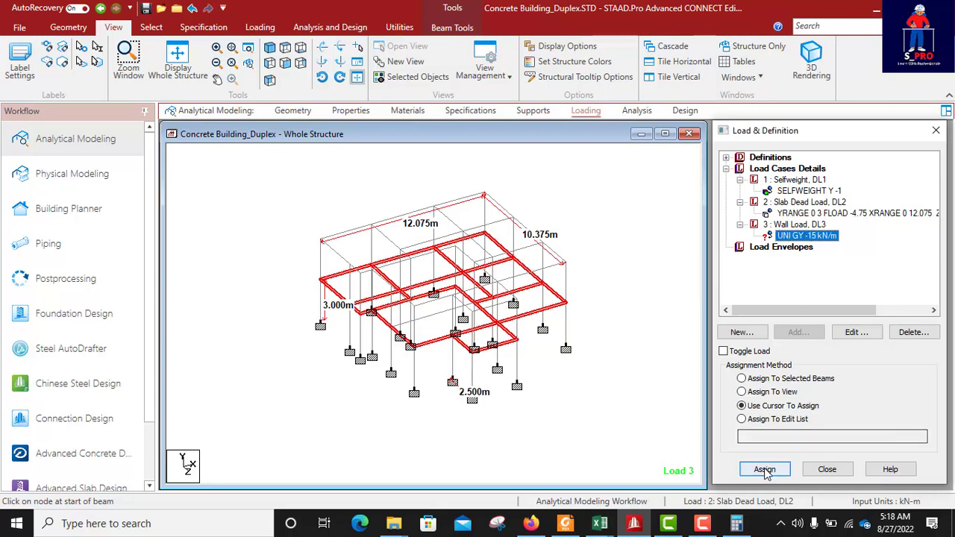
click(742, 379)
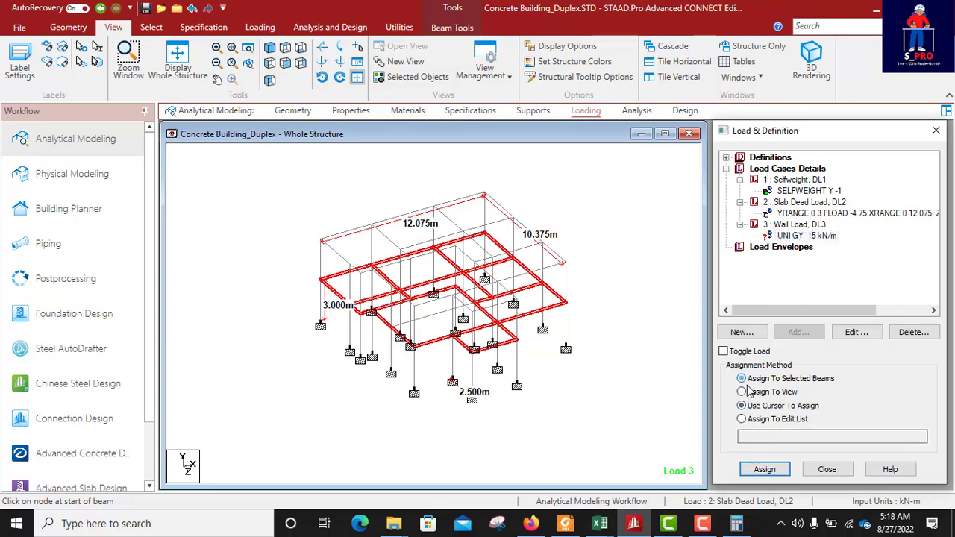
click(765, 469)
click(845, 337)
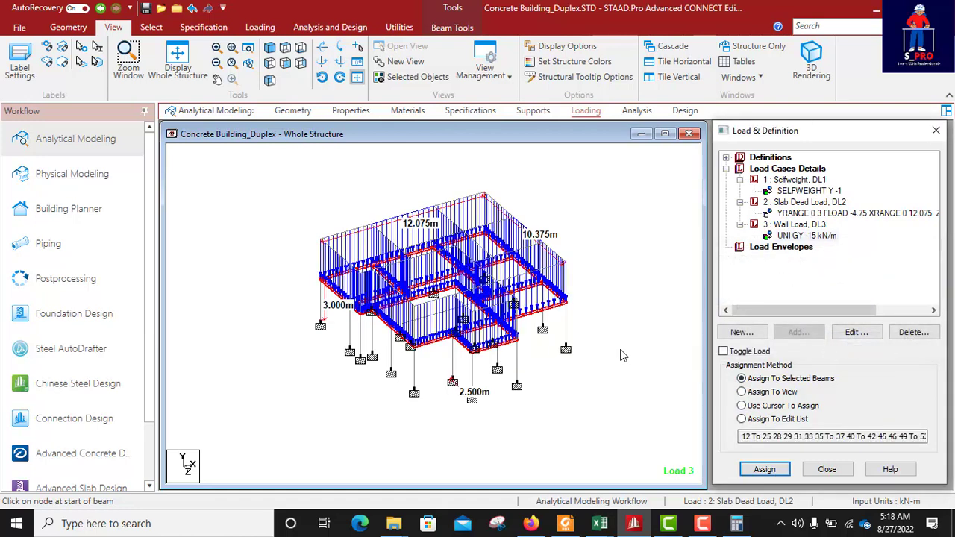
scroll(436, 330, up, 2)
scroll(437, 331, down, 2)
click(508, 472)
click(591, 297)
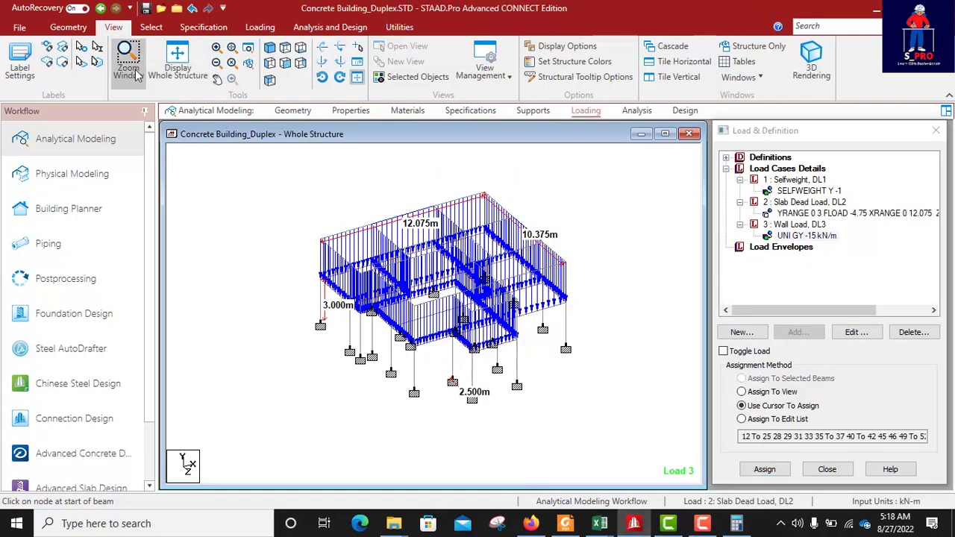
click(176, 60)
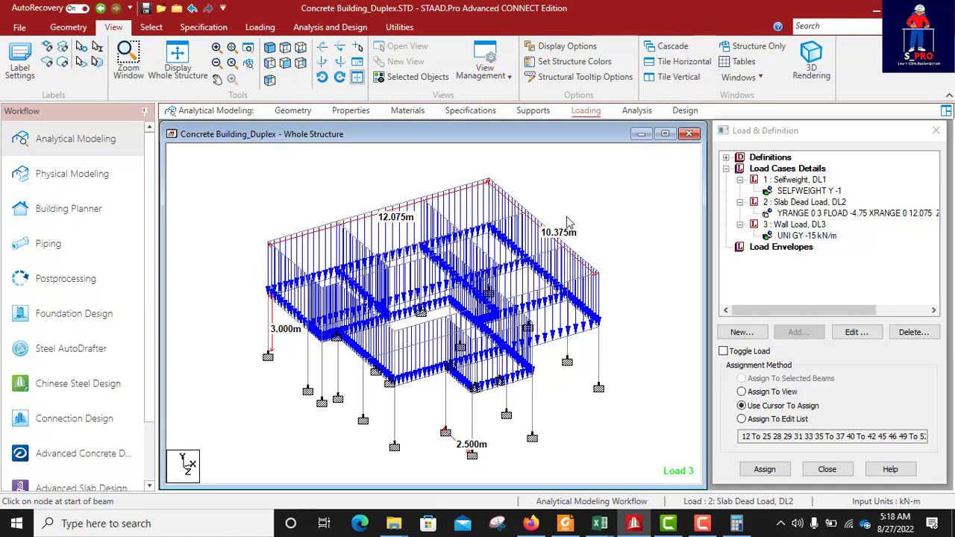
Create primary load case 4 with loading type Dead and the title Roof Load, DL4.
click(294, 110)
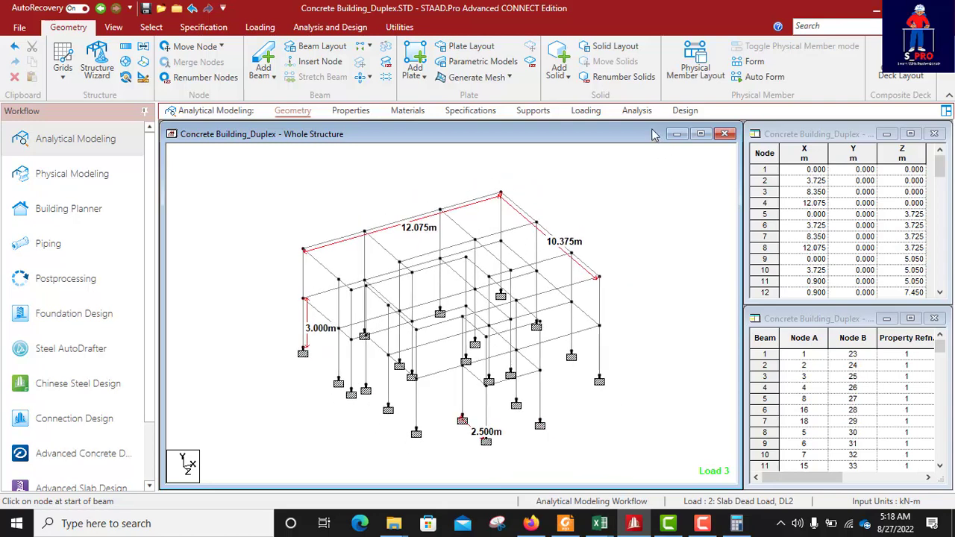
click(586, 110)
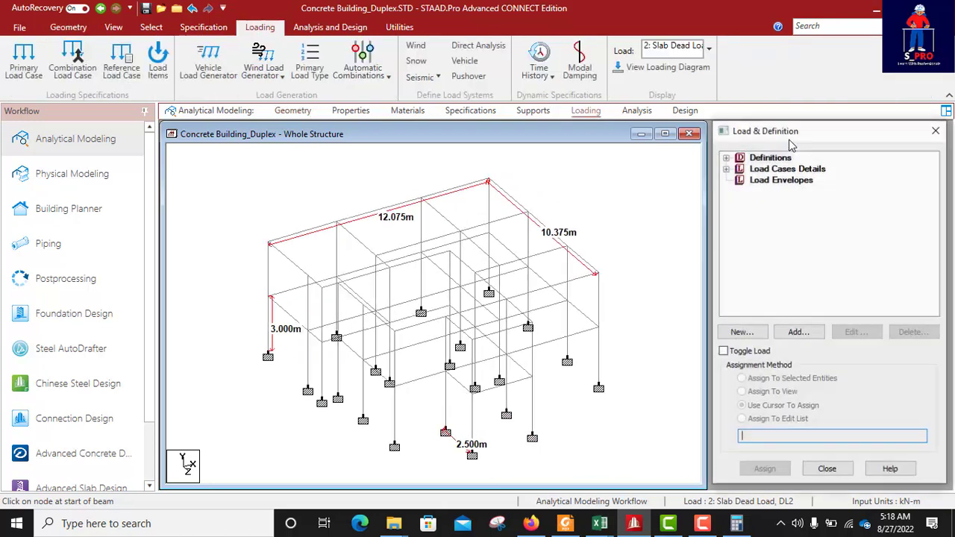
click(726, 170)
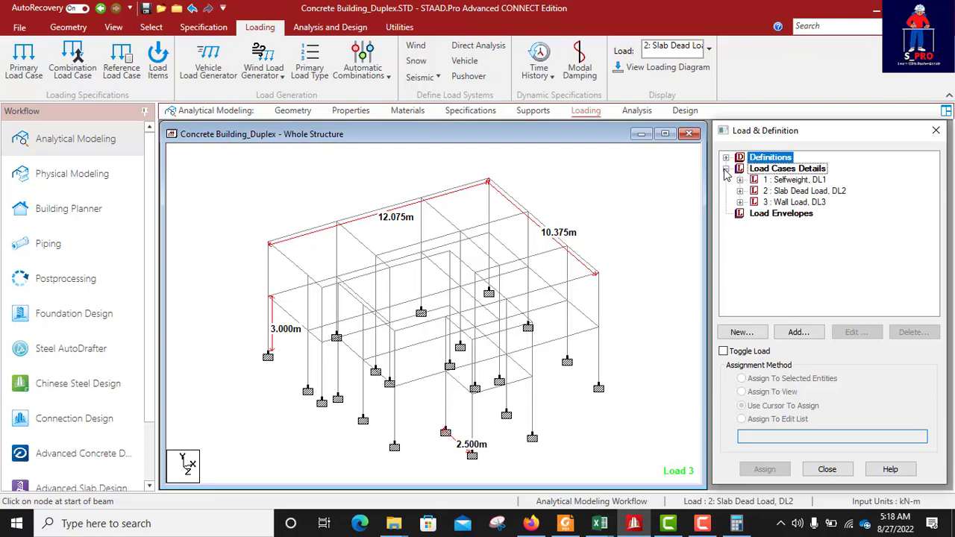
click(764, 170)
click(796, 332)
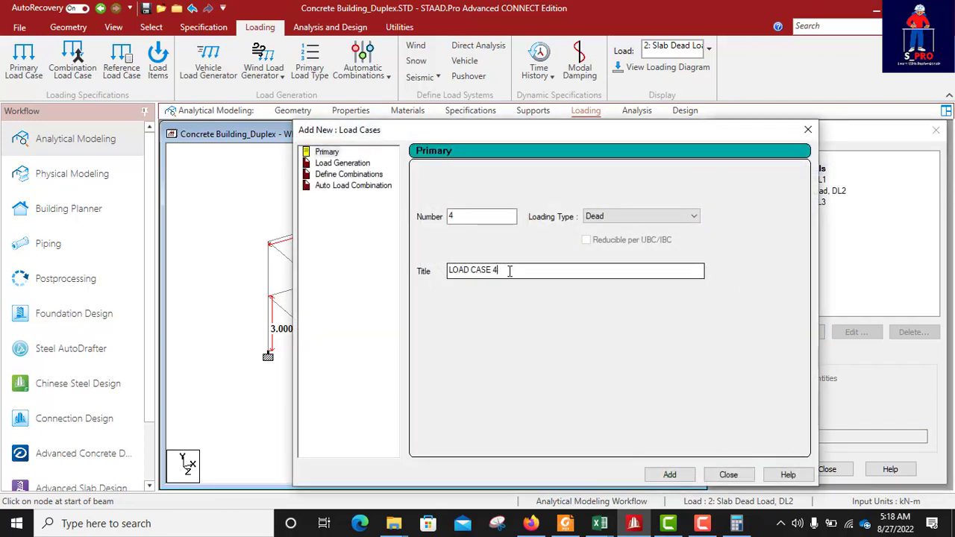
drag(508, 270, 436, 273)
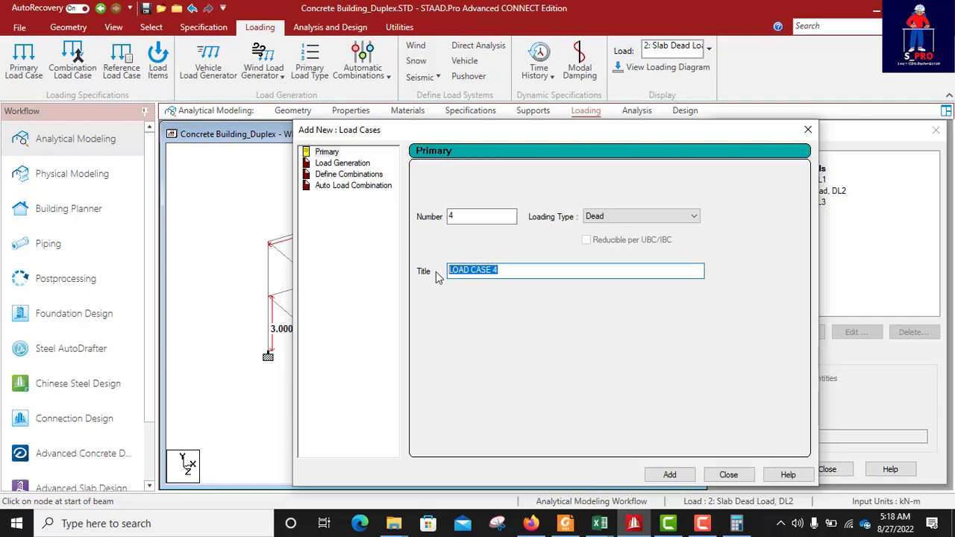
text(Roof Load, DL4)
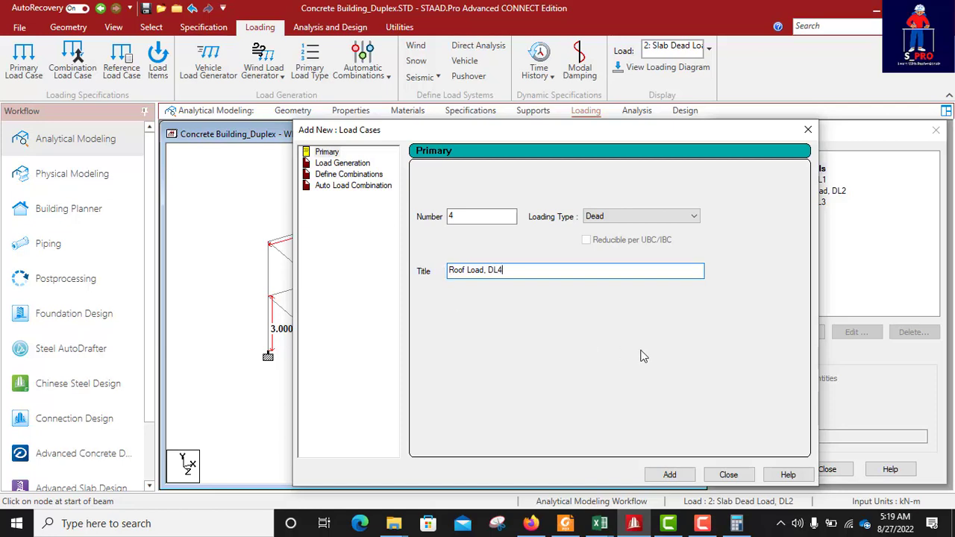
click(673, 475)
click(728, 475)
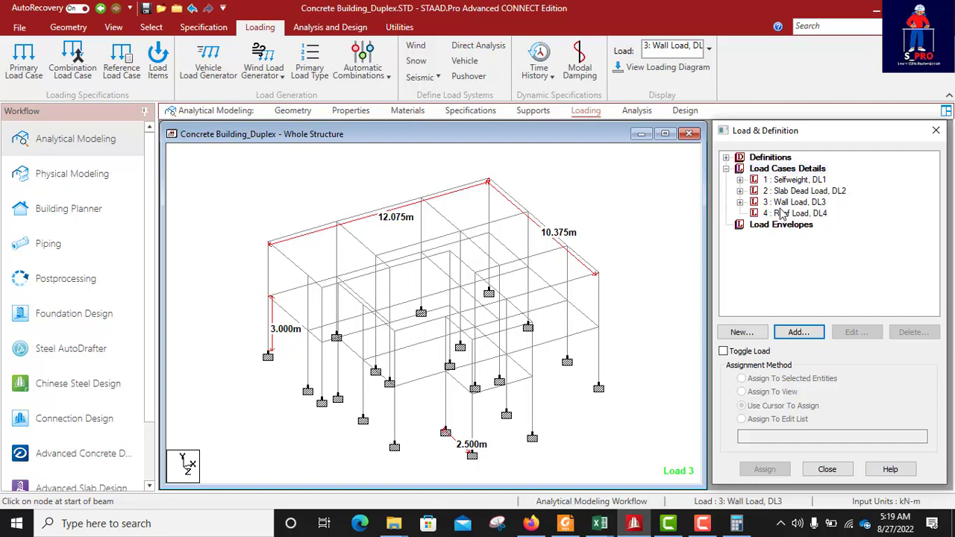
Start a Y-range floor load item in the Global Y direction for load case 4, Roof Load, DL4.
click(783, 214)
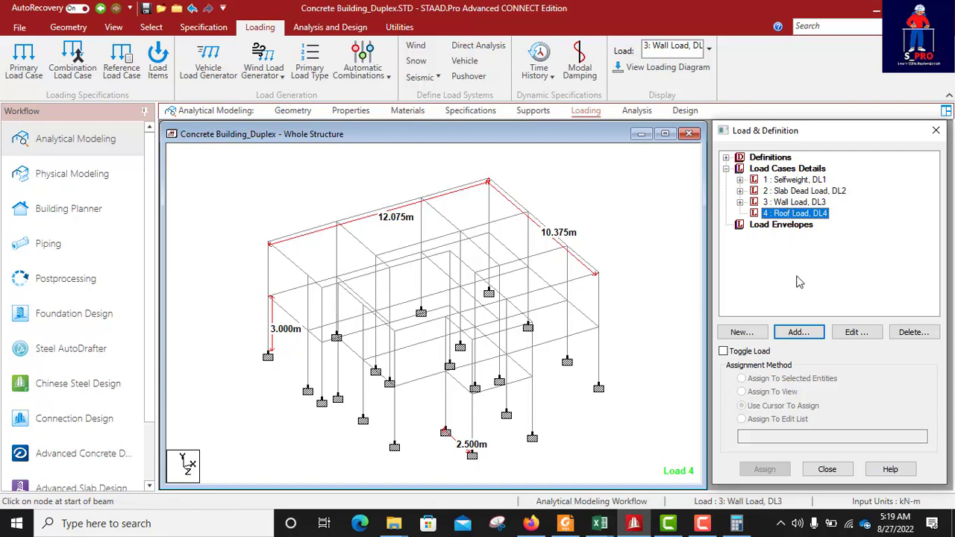
click(798, 333)
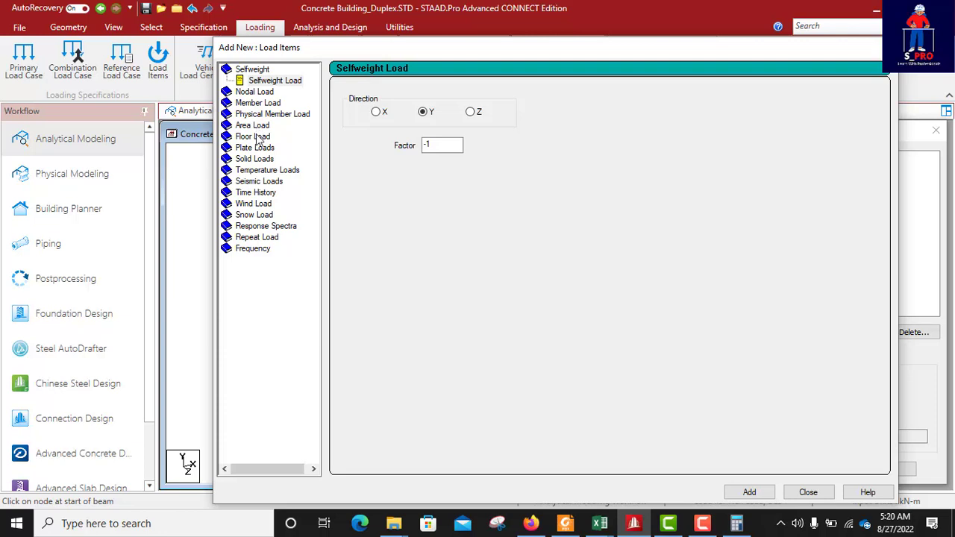
click(253, 136)
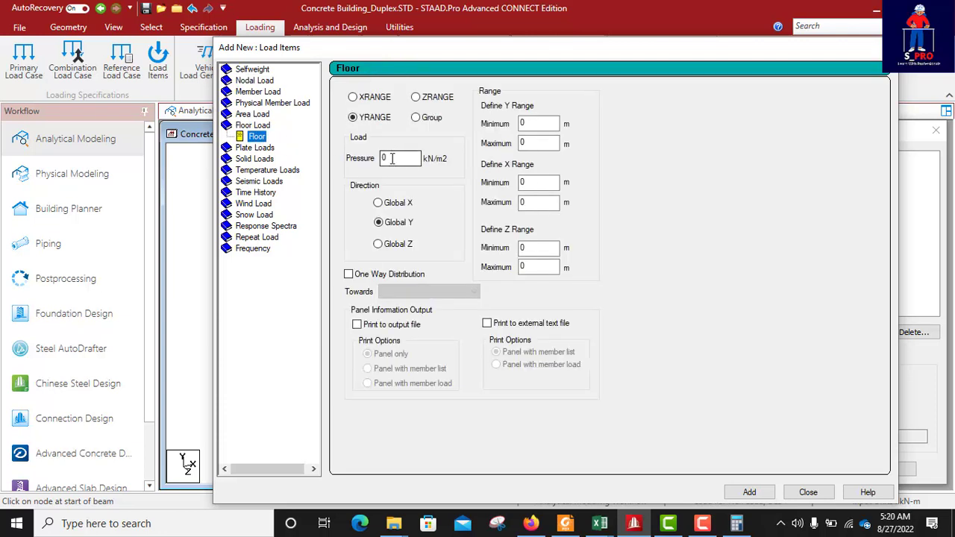
double_click(392, 158)
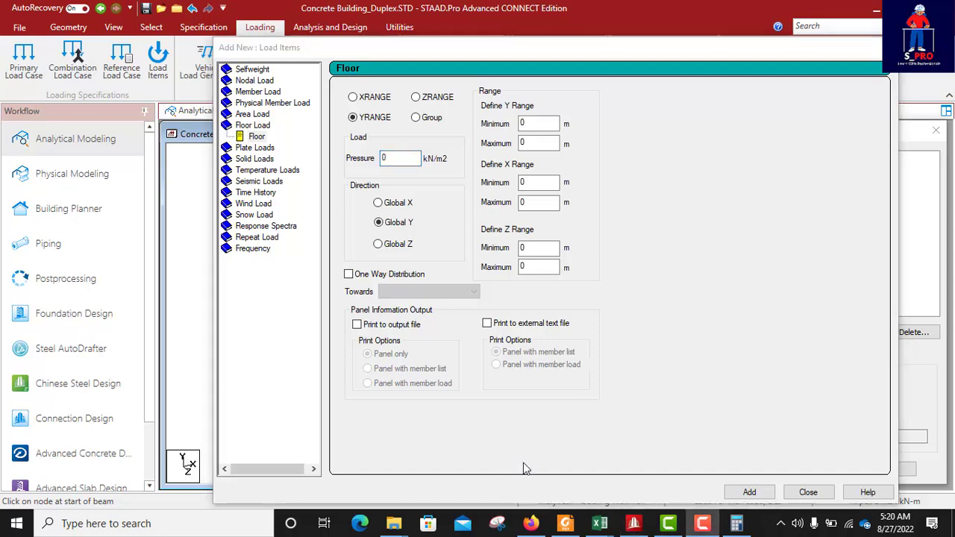
Switch to the Excel workbook and look up the Roof Load, DL4 value in cell L165.
click(599, 523)
click(631, 492)
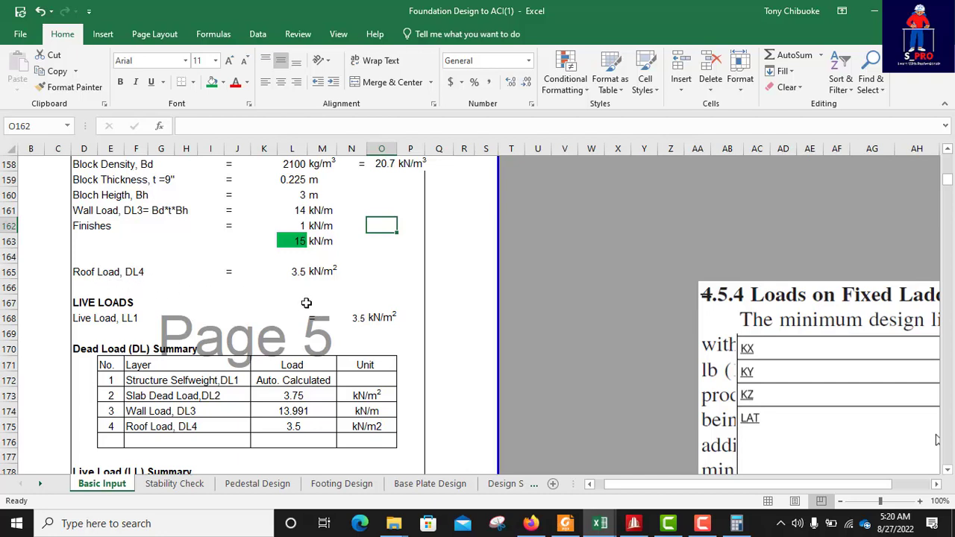
click(297, 274)
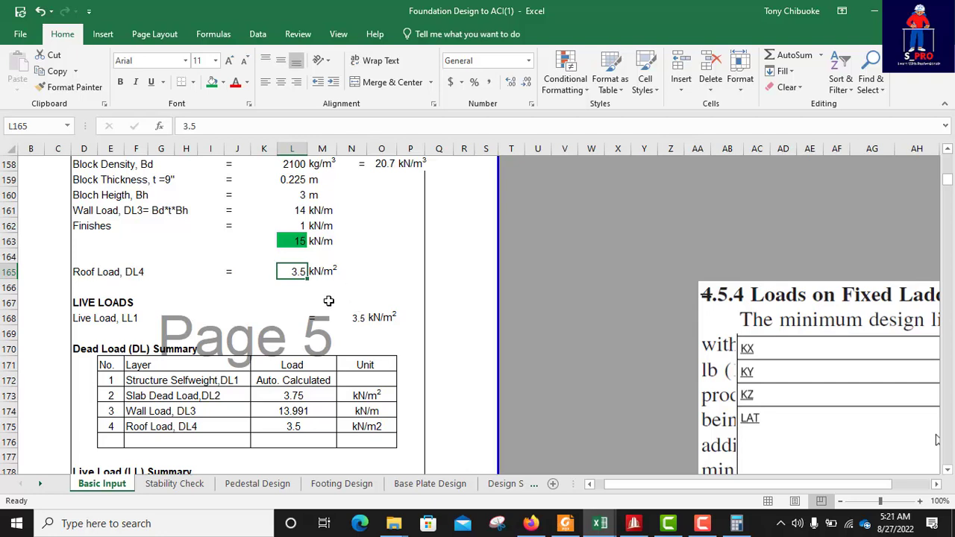
Switch back to STAAD.Pro and set the floor load pressure to -3.5 kN/m2 with a Y range of 4 to 6 m.
click(630, 528)
right_click(630, 528)
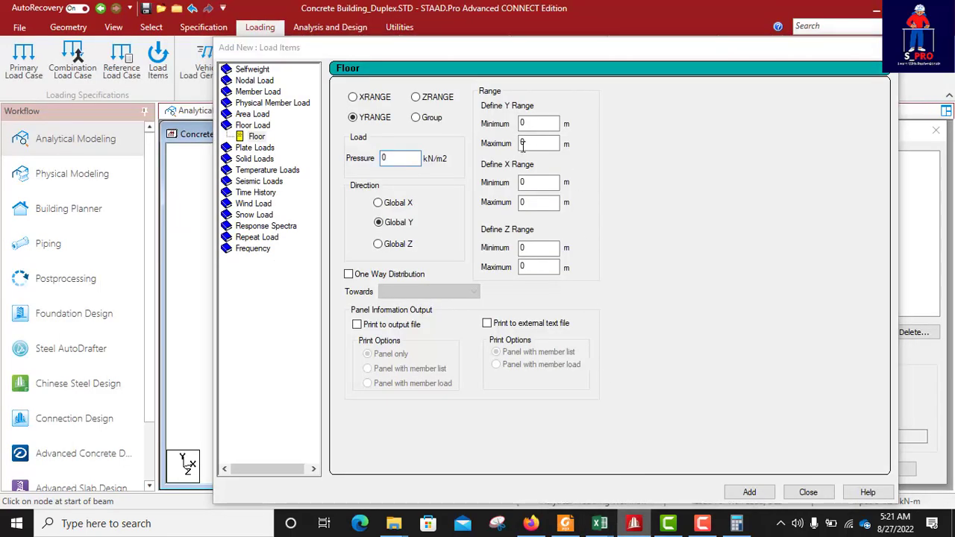
double_click(407, 157)
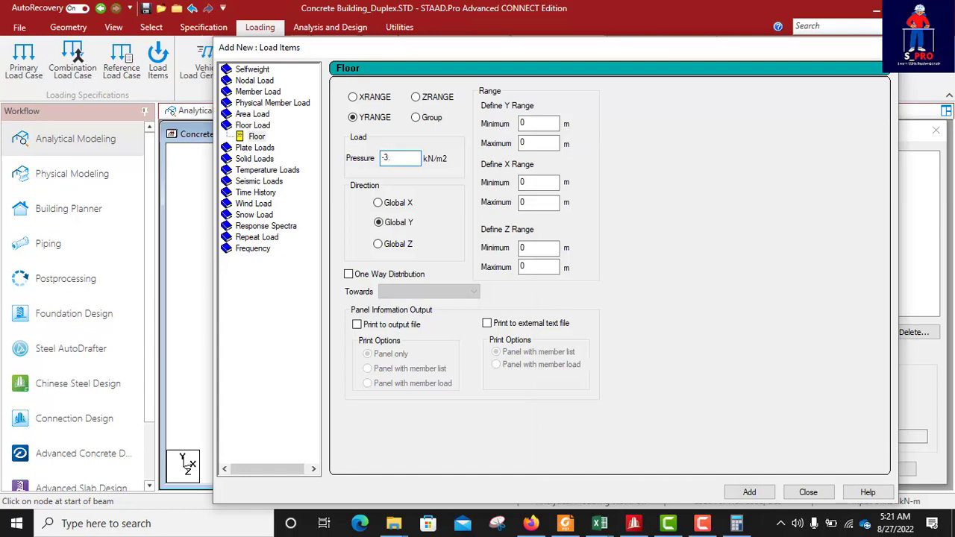
drag(451, 55, 630, 54)
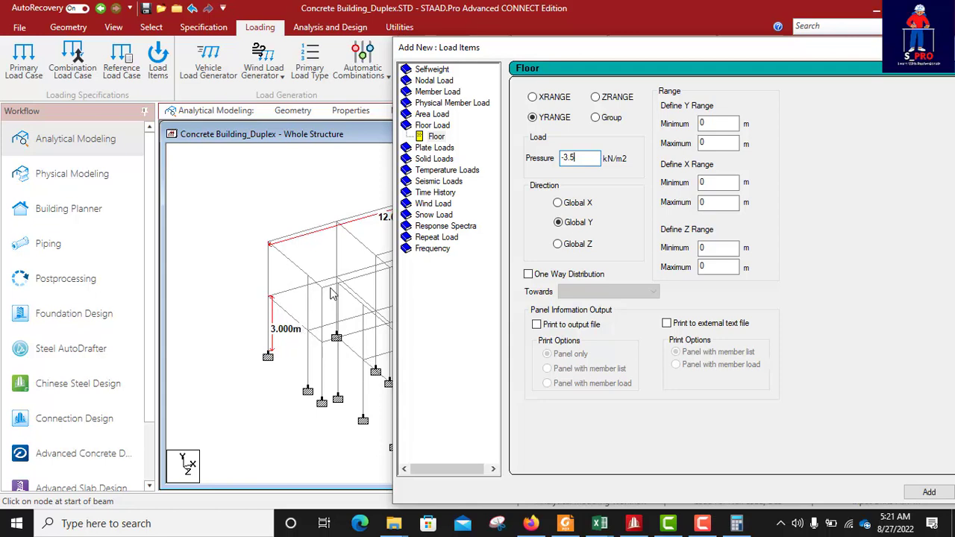
click(705, 124)
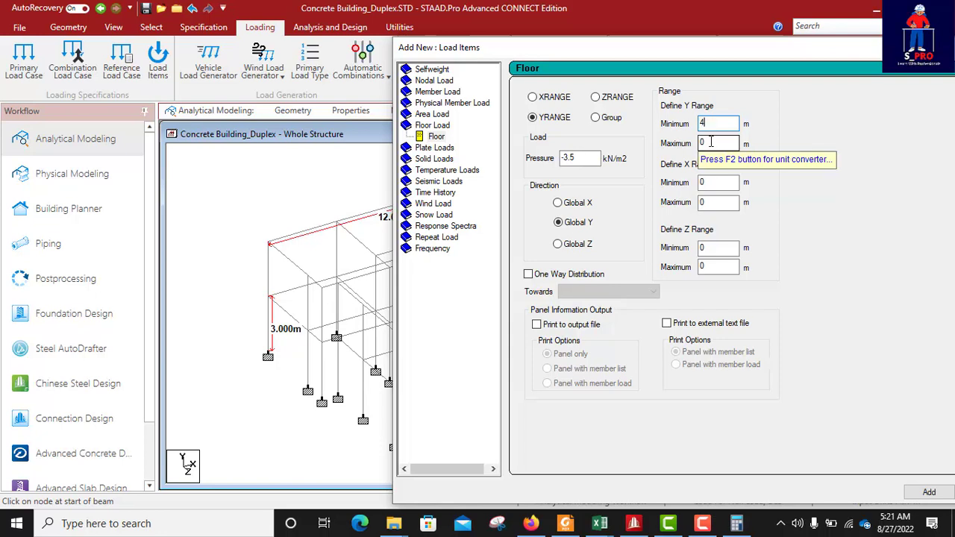
drag(710, 141, 690, 143)
text(6)
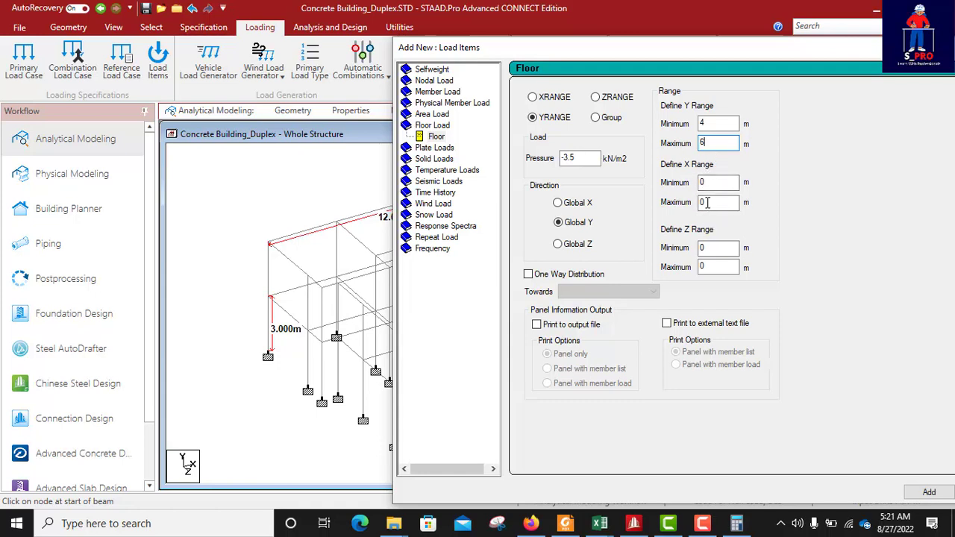
Set the X range maximum to 12.075 m and the Z range maximum to 12.875 m, and add the roof floor load.
scroll(257, 194, down, 2)
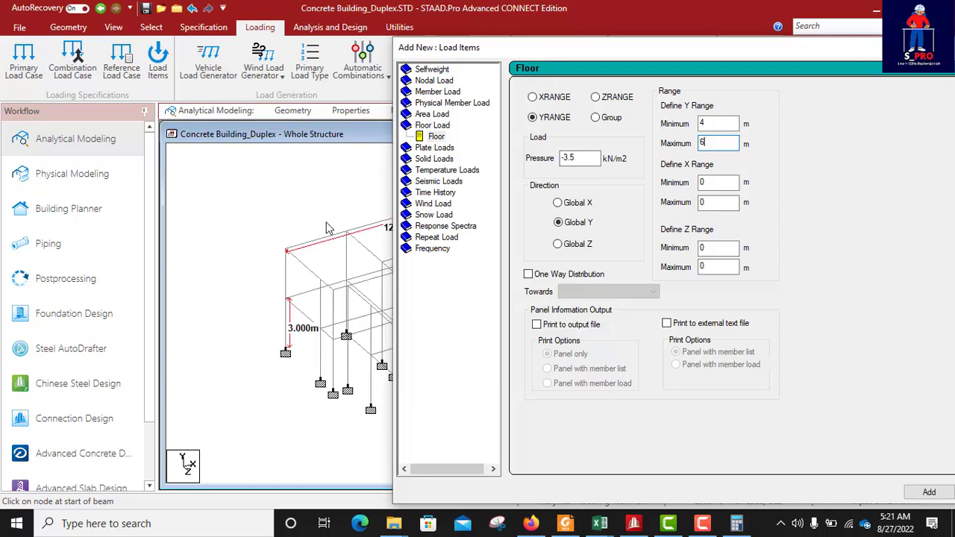
middle_drag(328, 224, 248, 206)
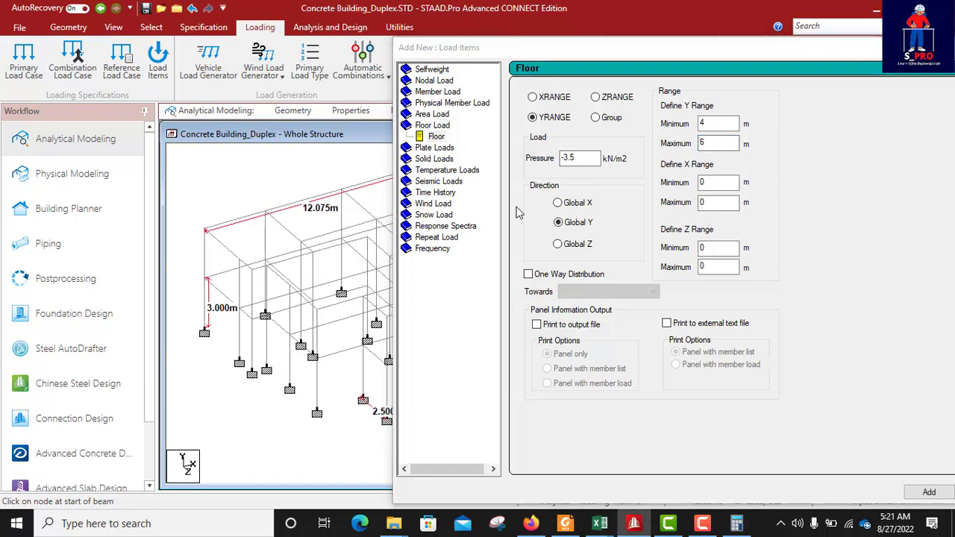
double_click(703, 202)
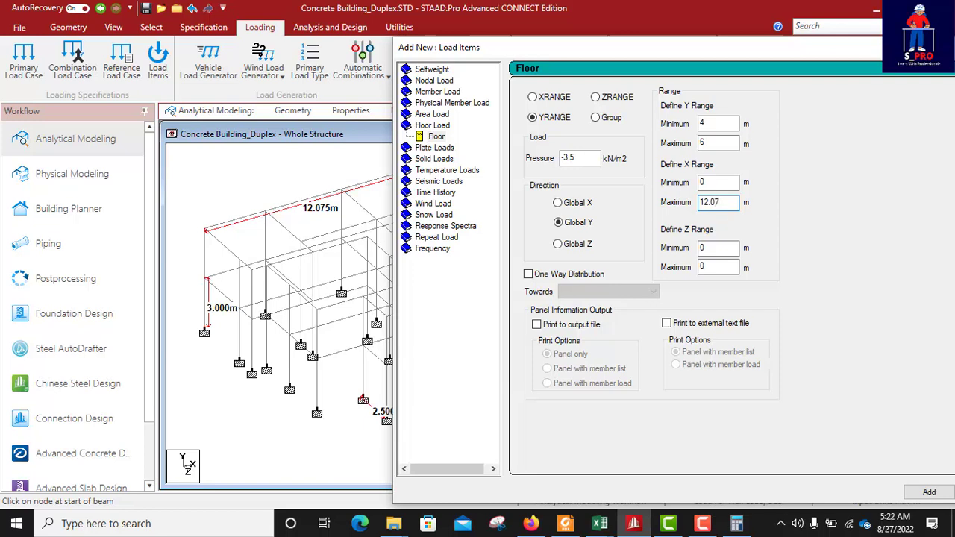
double_click(701, 269)
click(738, 525)
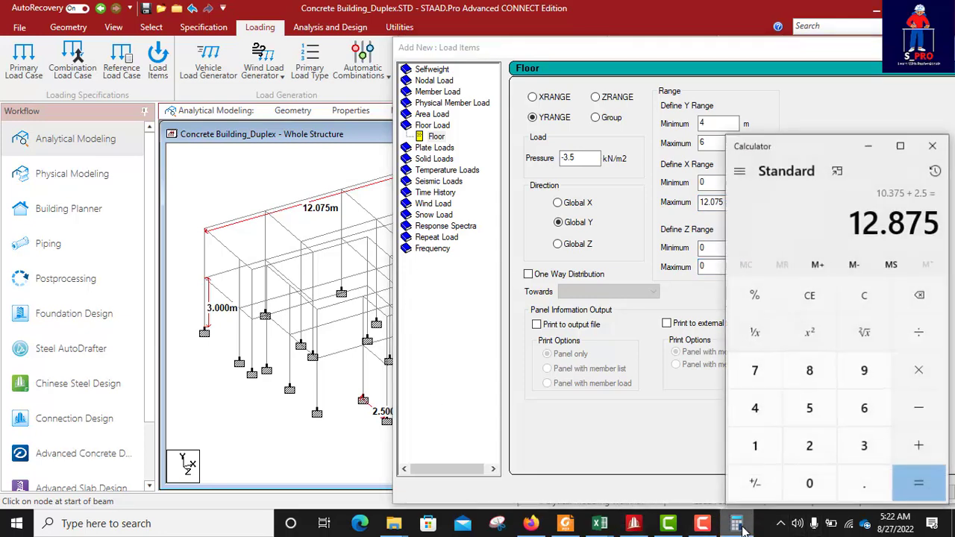
click(738, 525)
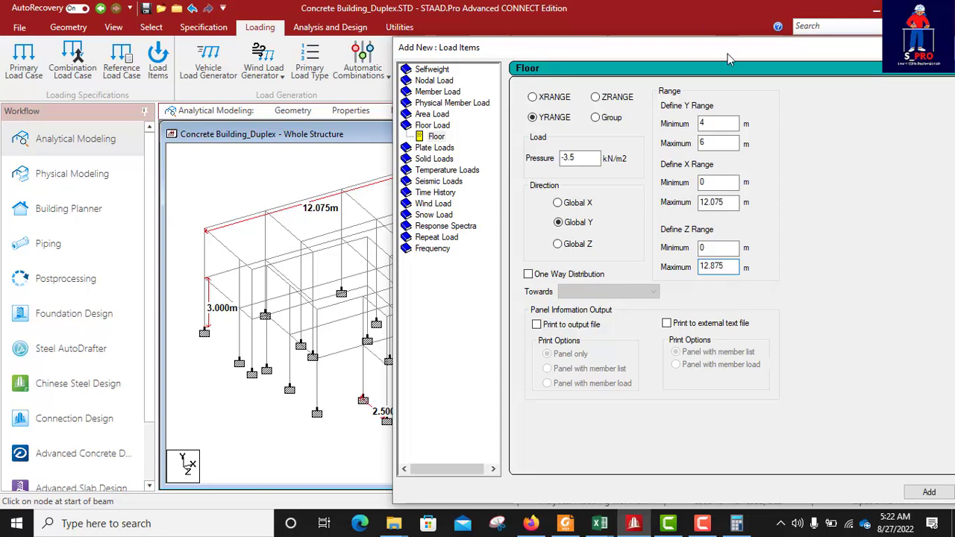
drag(726, 60, 638, 24)
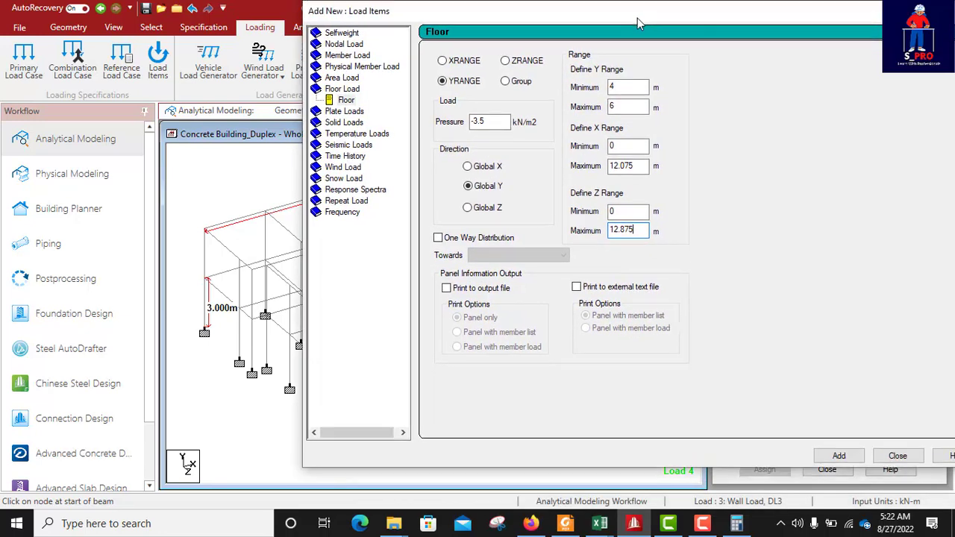
click(839, 457)
click(898, 456)
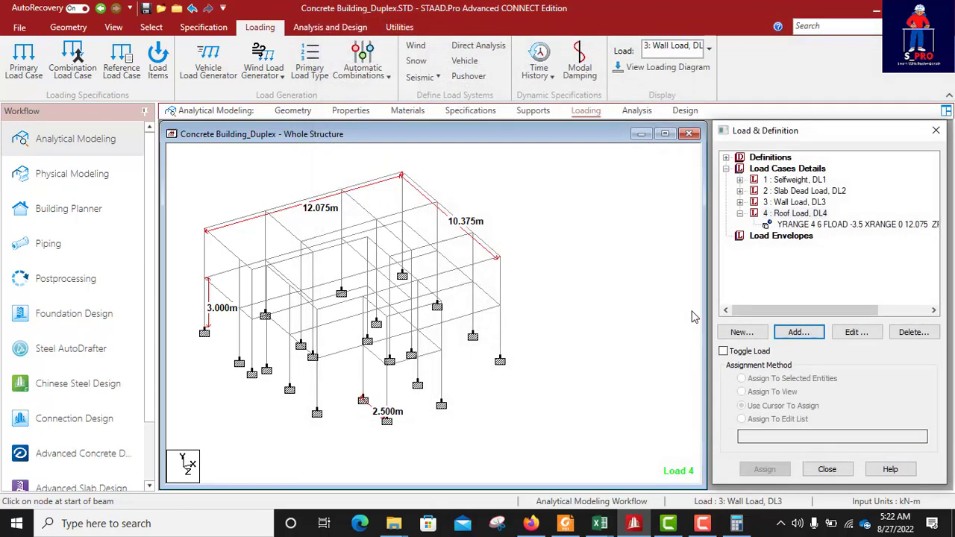
Display the roof floor load on the model, examine its distribution over the roof panels, and return to the geometry page.
click(840, 227)
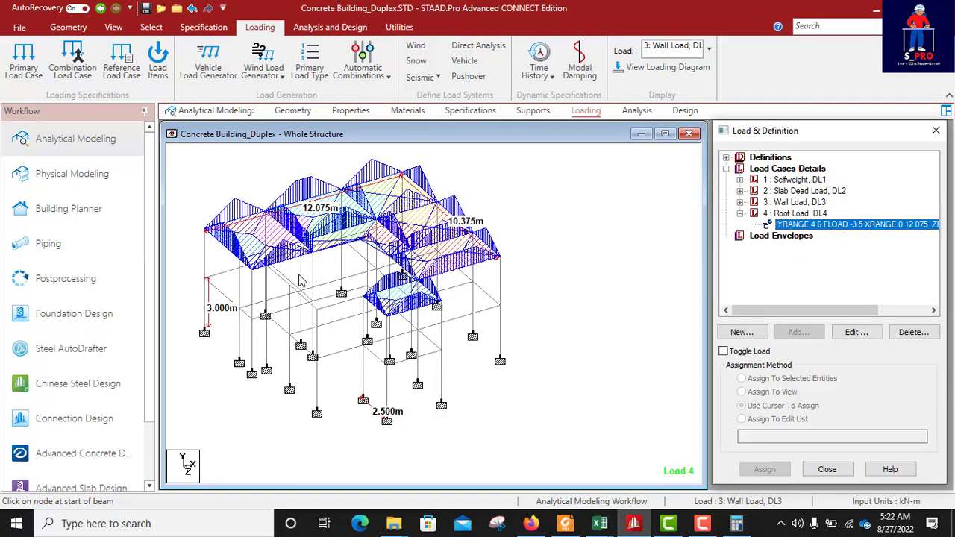
scroll(301, 281, up, 2)
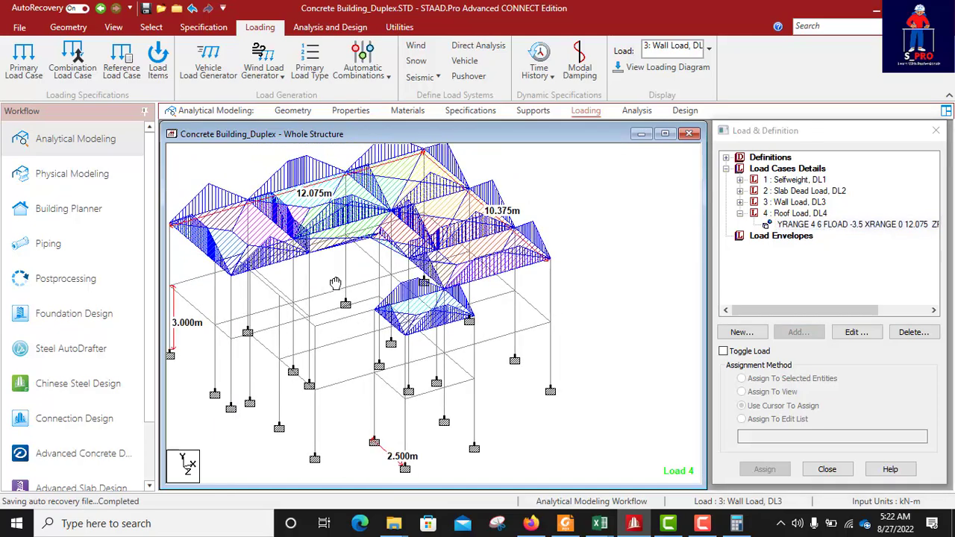
scroll(335, 284, up, 4)
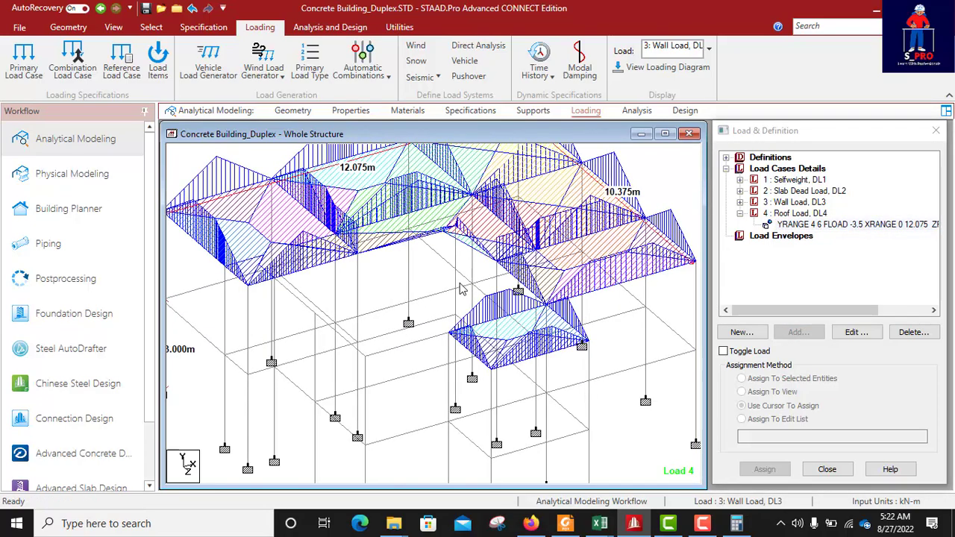
scroll(460, 290, down, 1)
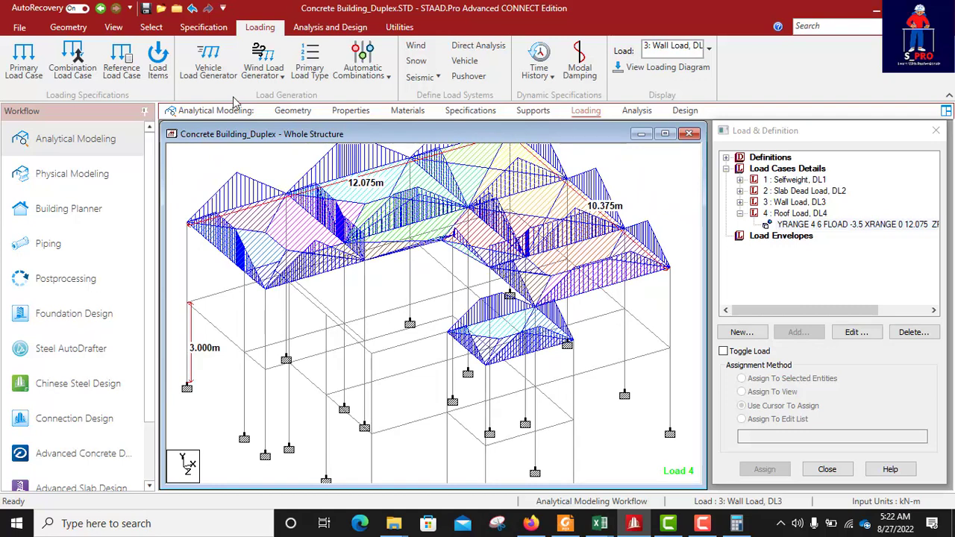
click(292, 111)
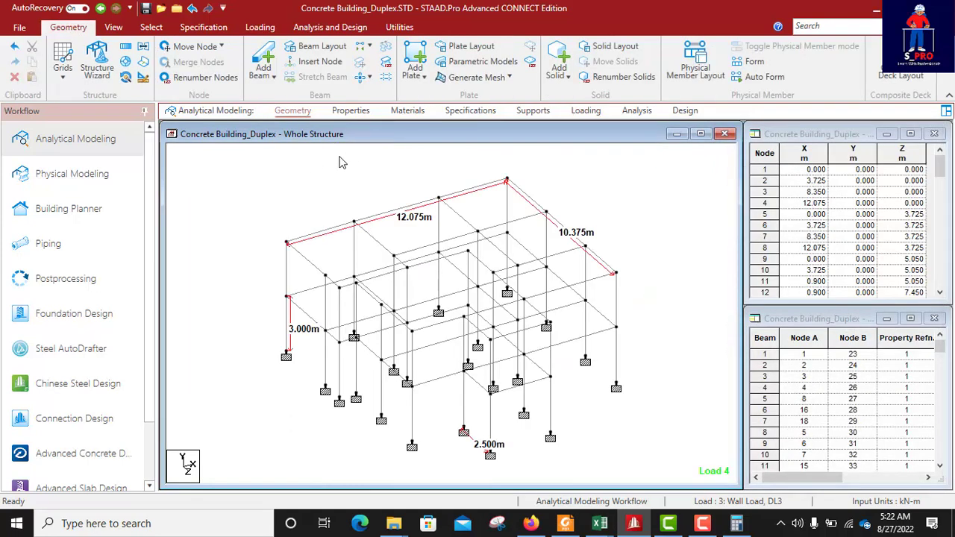
Add the missing interior beam between the two unconnected roof-level nodes, running parallel to the 12.075 m side.
click(263, 61)
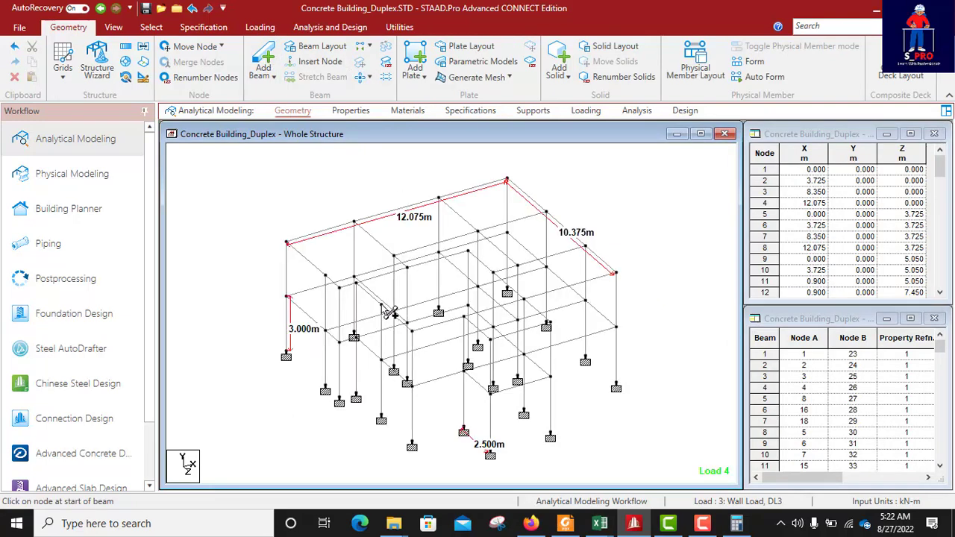
scroll(386, 312, up, 1)
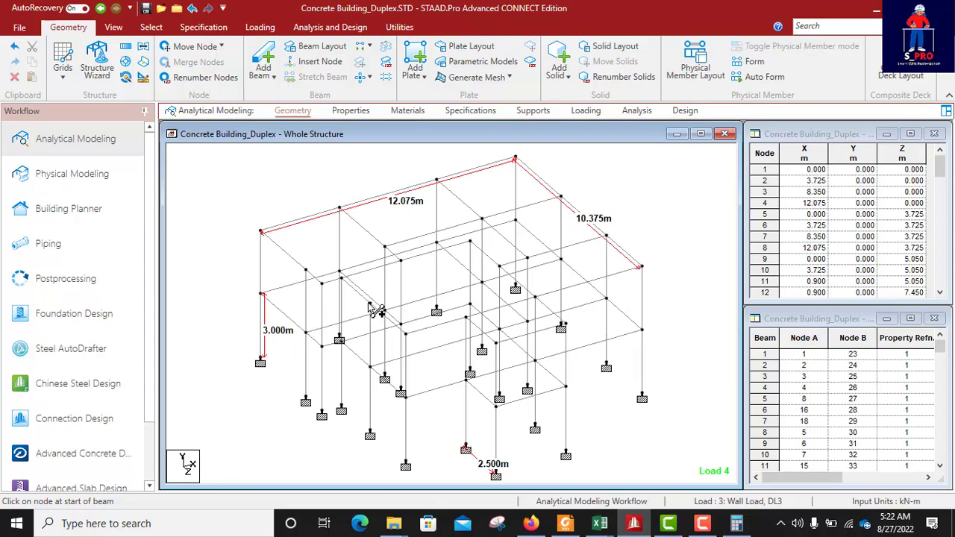
drag(370, 305, 507, 277)
right_click(481, 267)
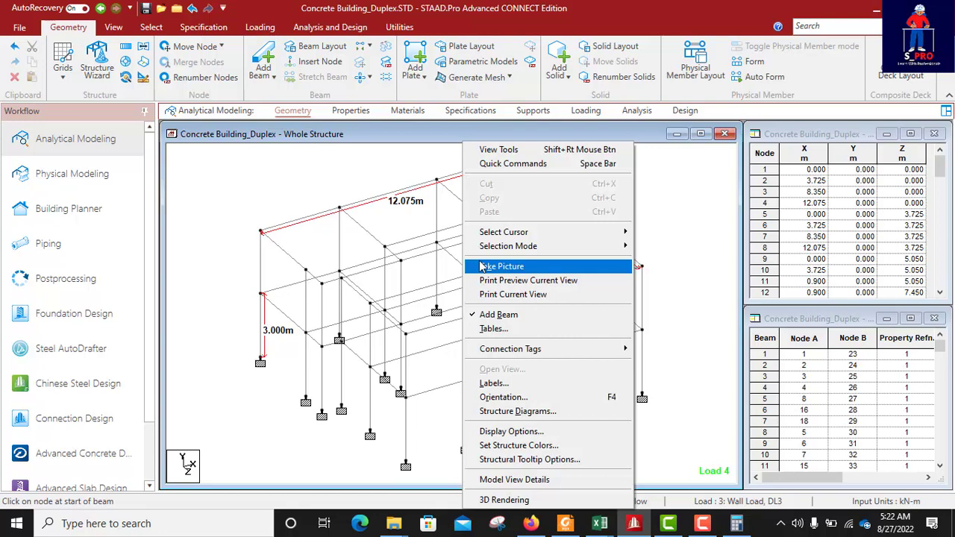
click(386, 244)
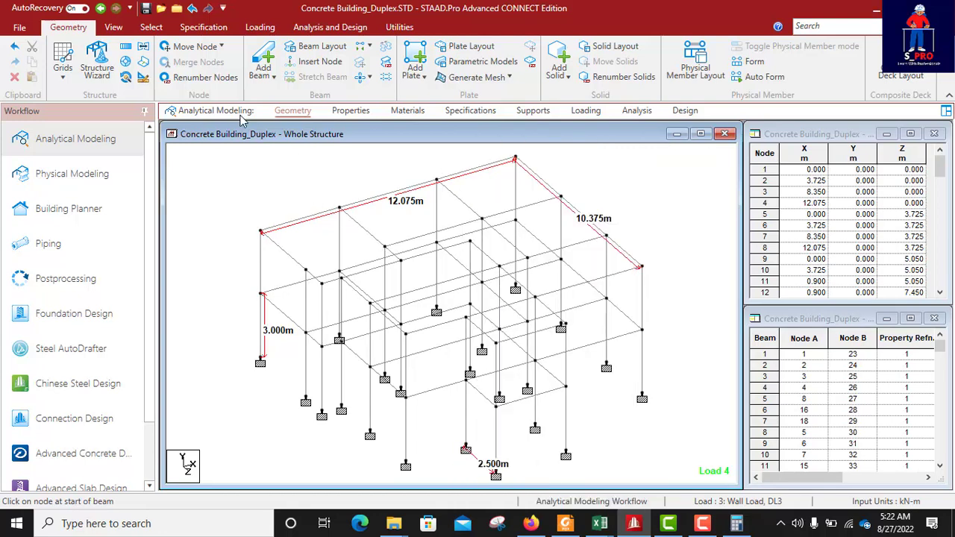
Assign the Rect 0.30x0.22 section property to the new roof beam.
click(350, 112)
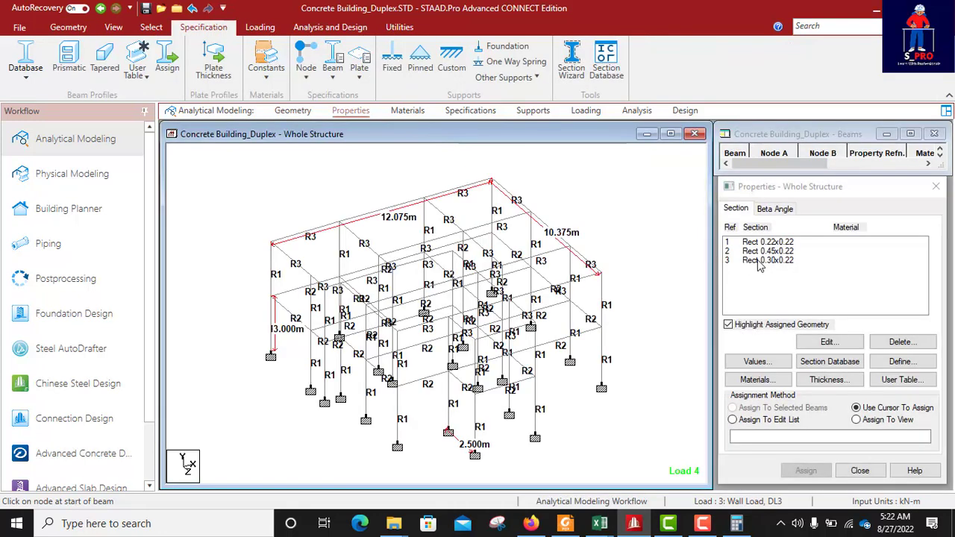
click(761, 261)
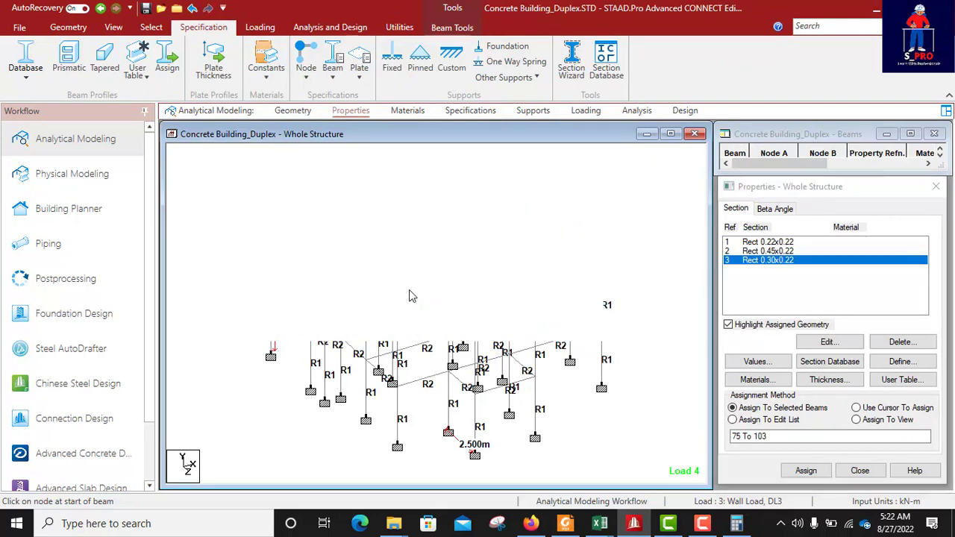
click(804, 471)
click(791, 369)
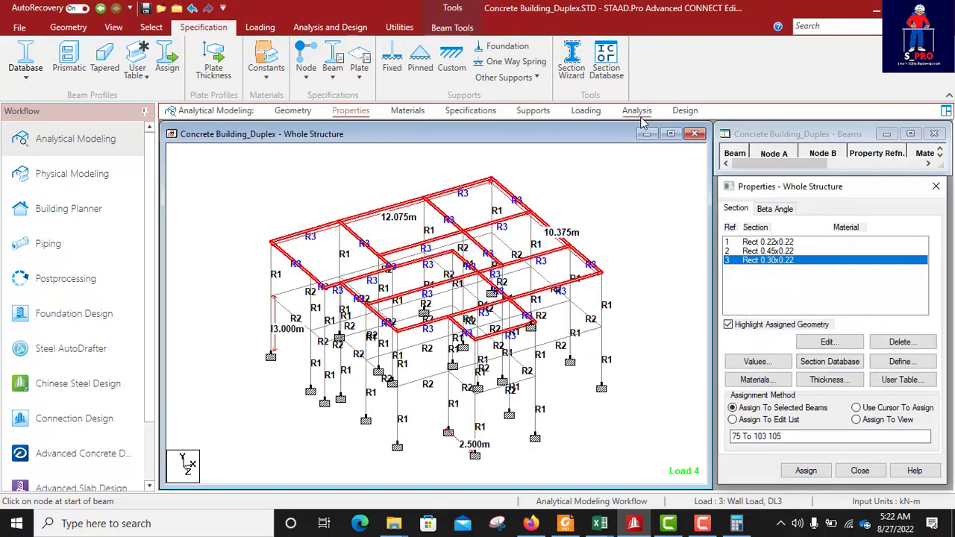
Assign the SELFWEIGHT Y -1 item of load case Selfweight, DL1 to the new roof beam.
click(586, 110)
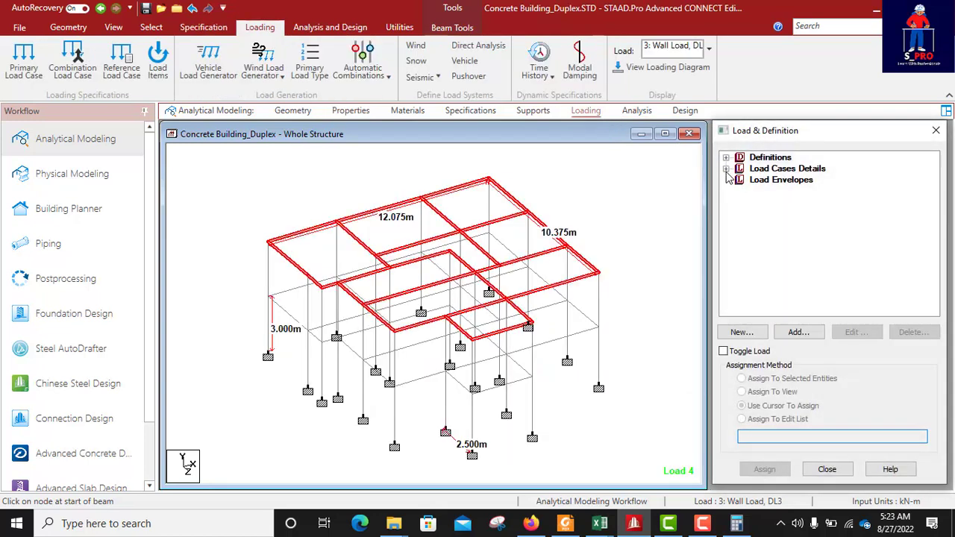
click(726, 168)
click(739, 180)
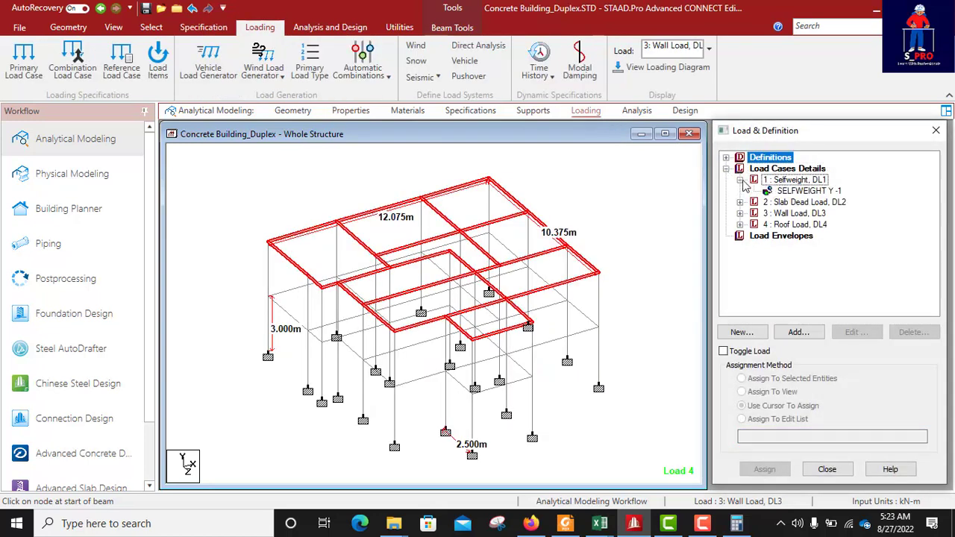
click(788, 191)
click(618, 356)
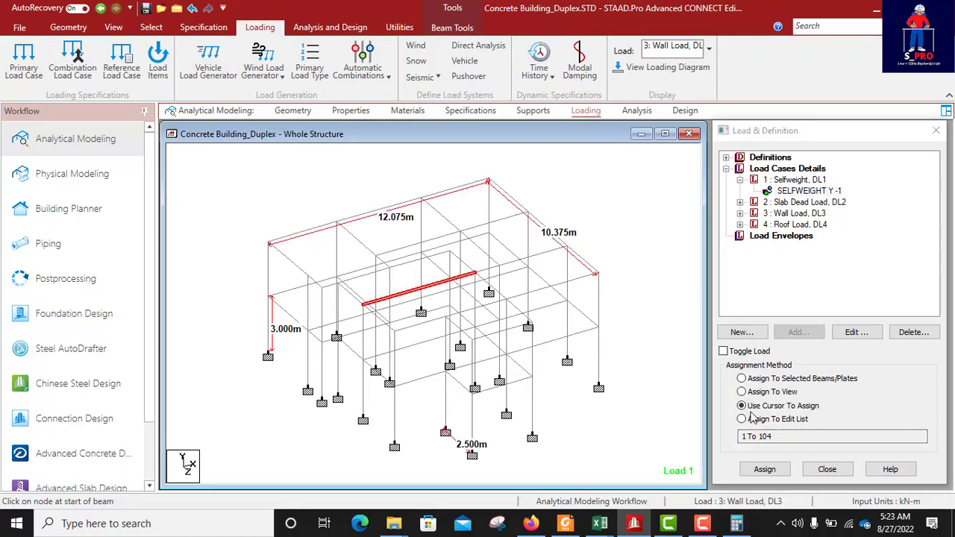
click(744, 379)
click(765, 469)
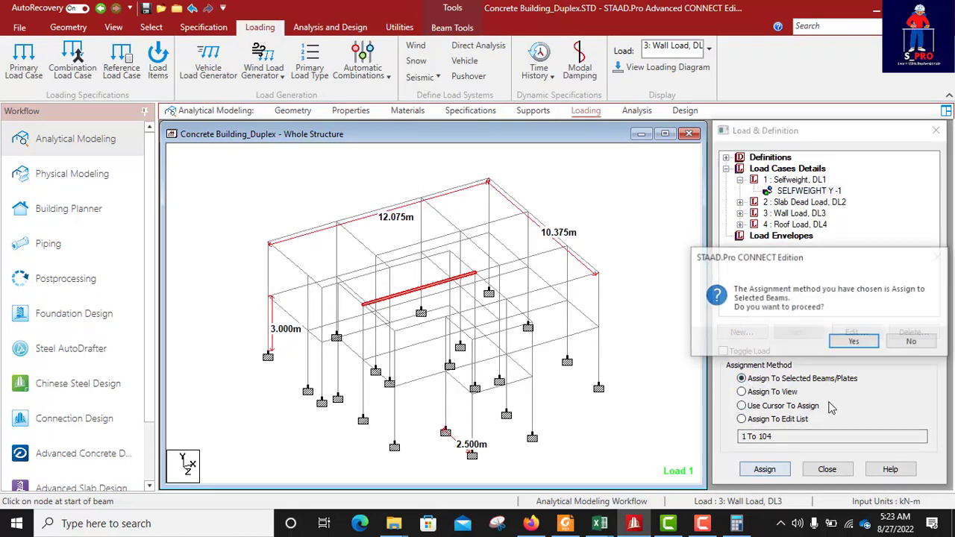
click(853, 343)
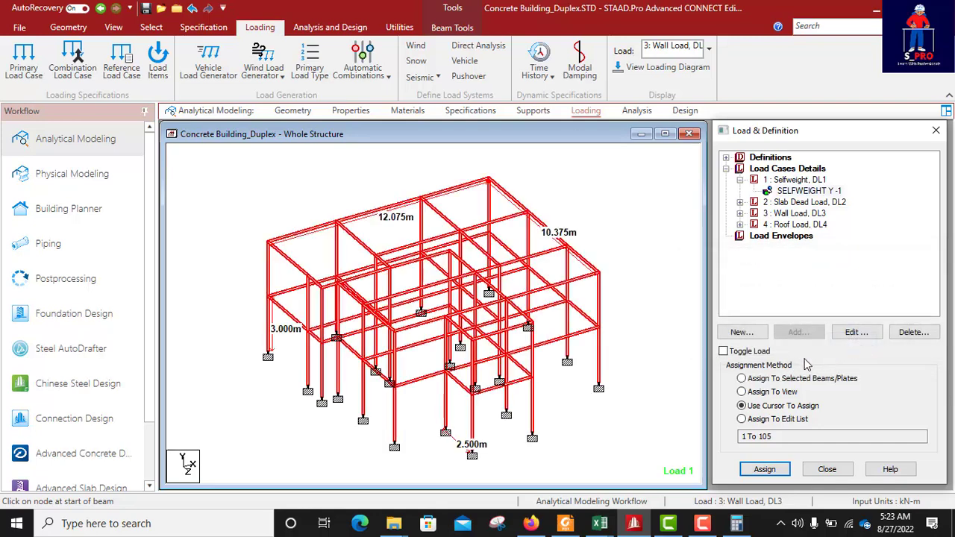
click(618, 299)
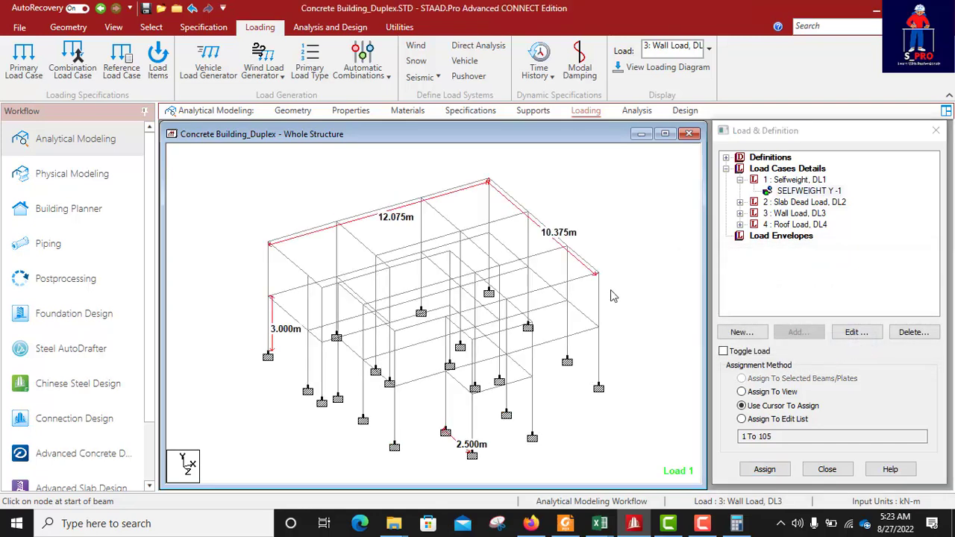
Display the floor load of load case Roof Load, DL4 and examine its distribution over the roof panels.
click(739, 225)
click(784, 236)
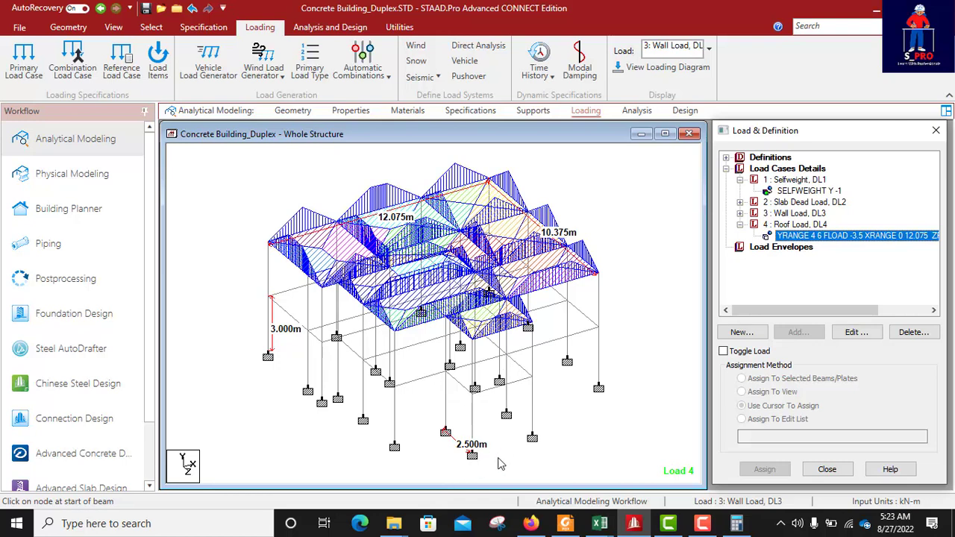
click(507, 413)
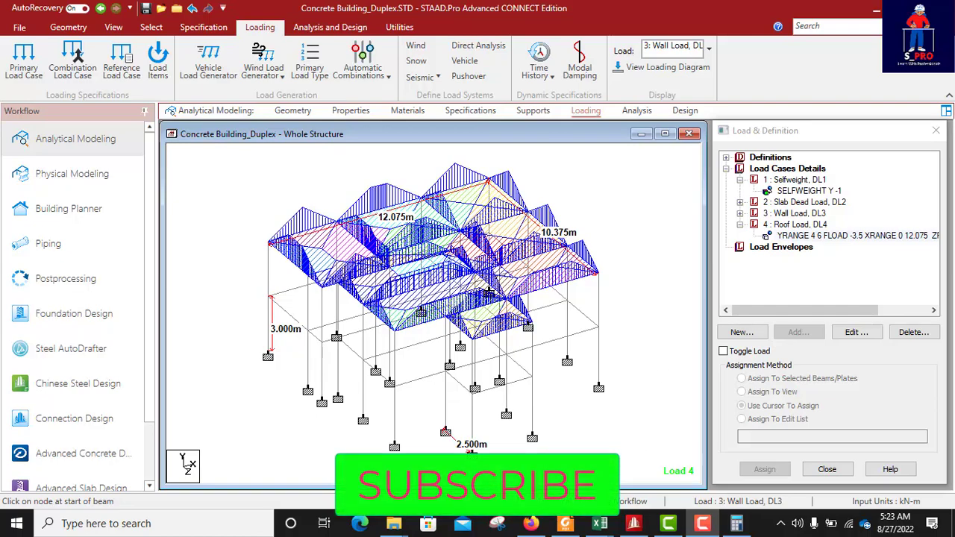
Switch to the EN 1991-1-1 PDF in Firefox and examine the imposed loads for floors, stairs and balconies in Table 6.2.
click(532, 524)
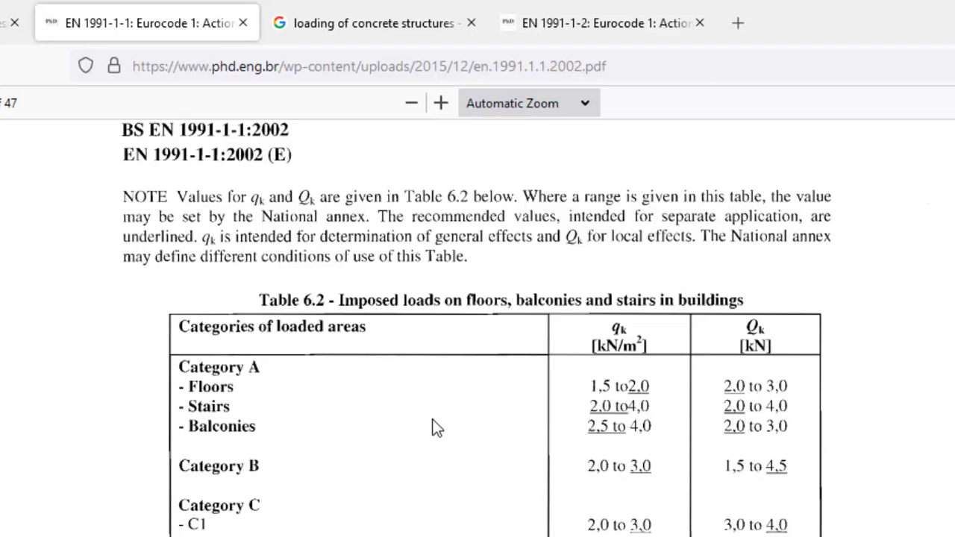
scroll(434, 410, up, 2)
scroll(434, 382, down, 2)
scroll(434, 394, down, 2)
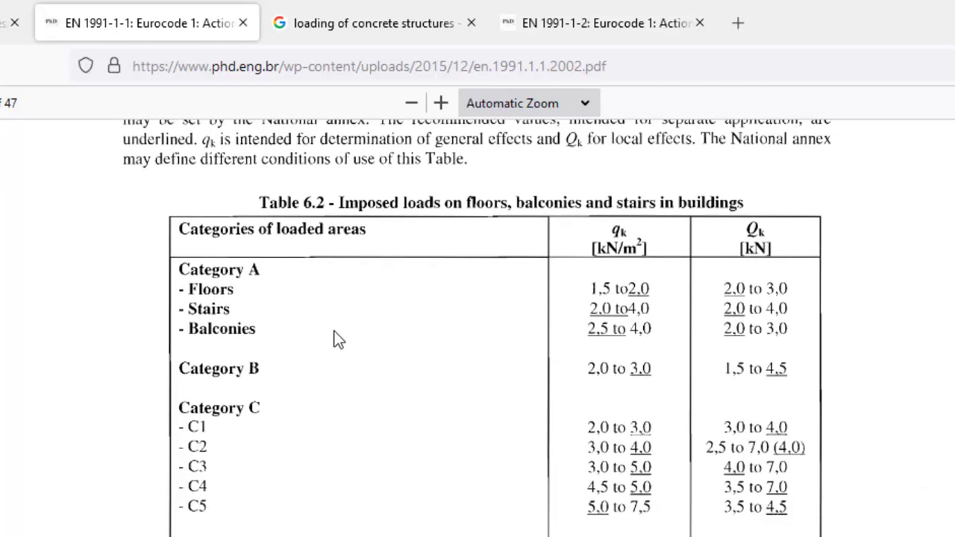
scroll(335, 337, up, 2)
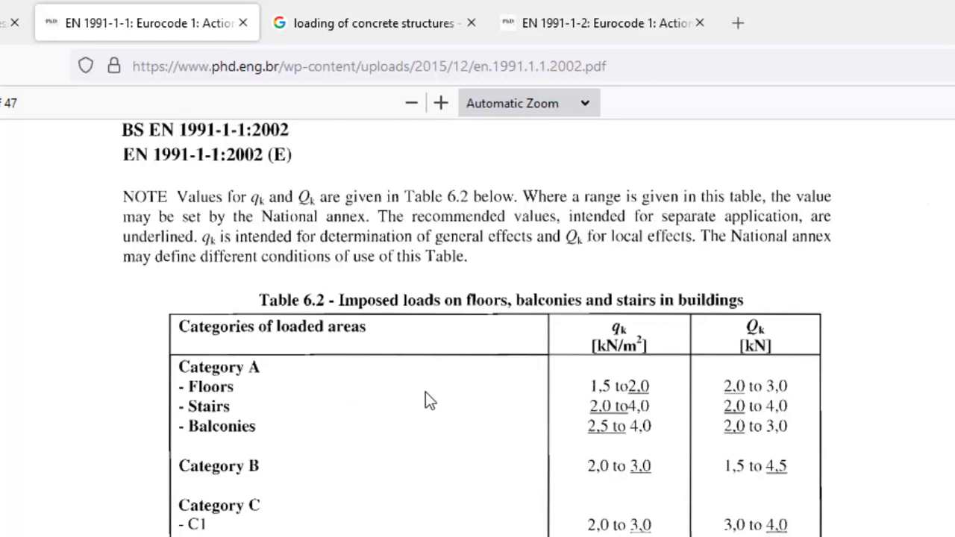
Read the Category A use definition in Table 6.1 and look up the matching floor loads in Table 6.2.
scroll(335, 402, up, 7)
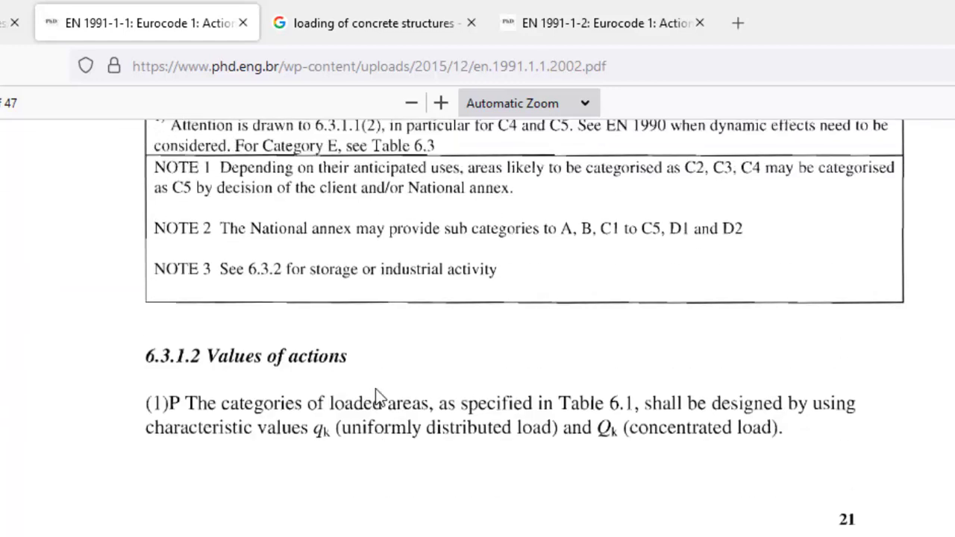
scroll(377, 395, up, 12)
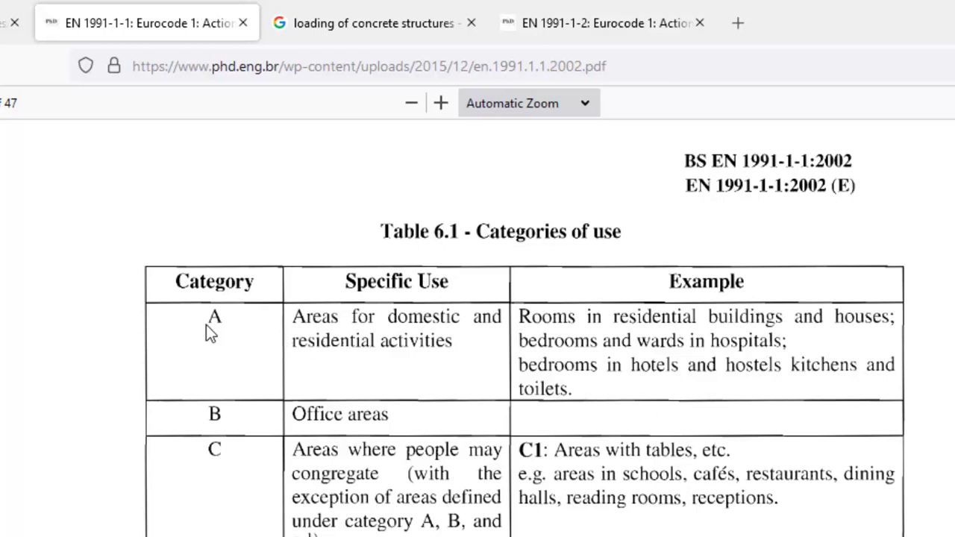
drag(216, 321, 688, 375)
click(729, 363)
scroll(510, 392, down, 2)
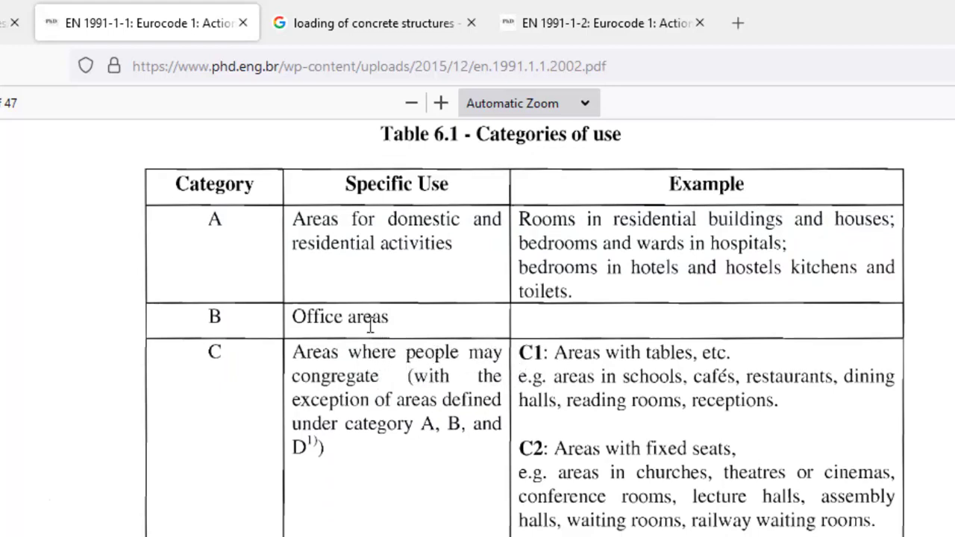
scroll(409, 338, down, 15)
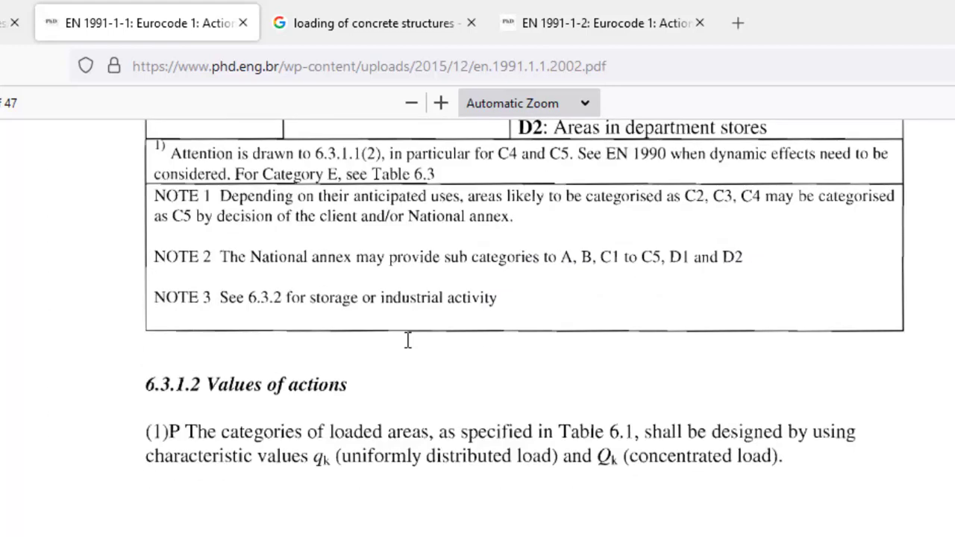
scroll(363, 322, down, 2)
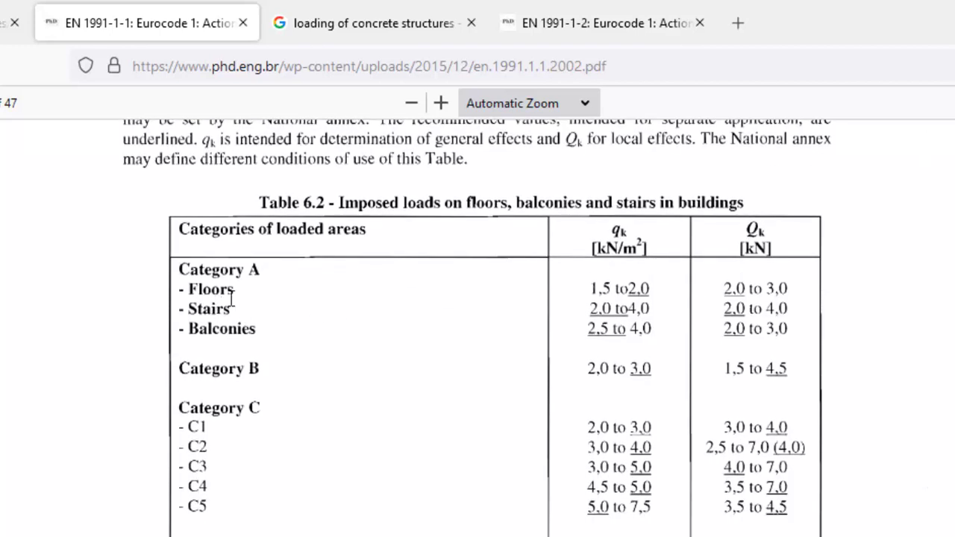
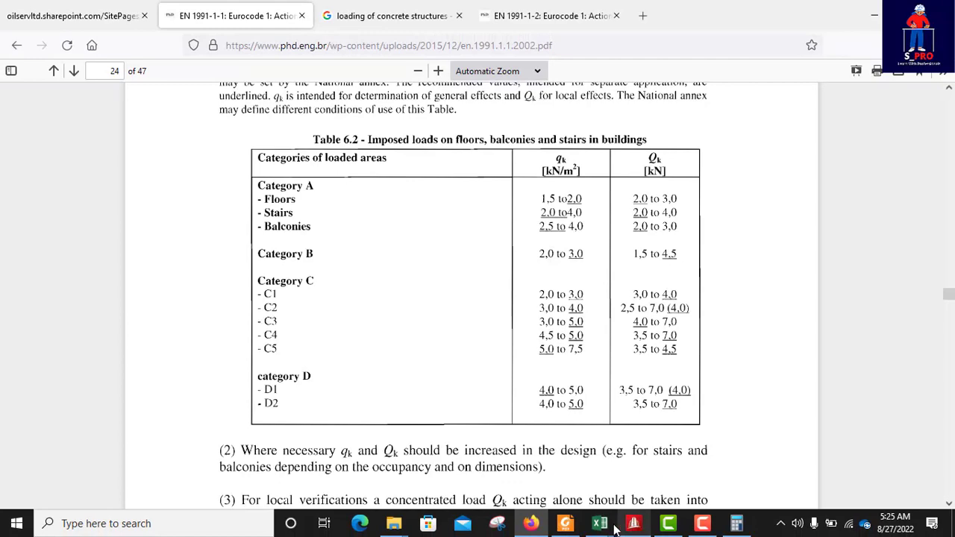
Switch to the Foundation Design to ACI(1) workbook in Excel and set Live Load, LL1 in cell N168 to 2.0 kN/m2.
mouse_move(599, 523)
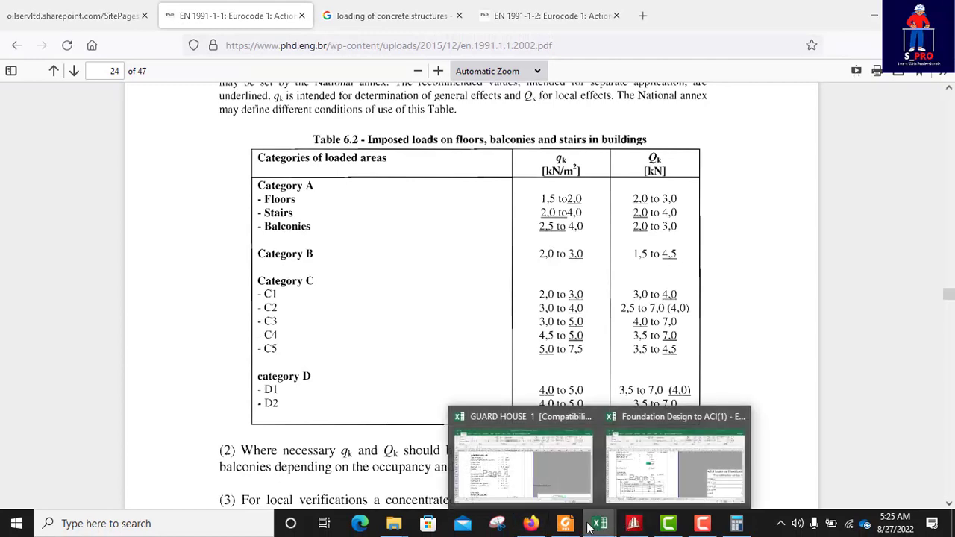
click(671, 496)
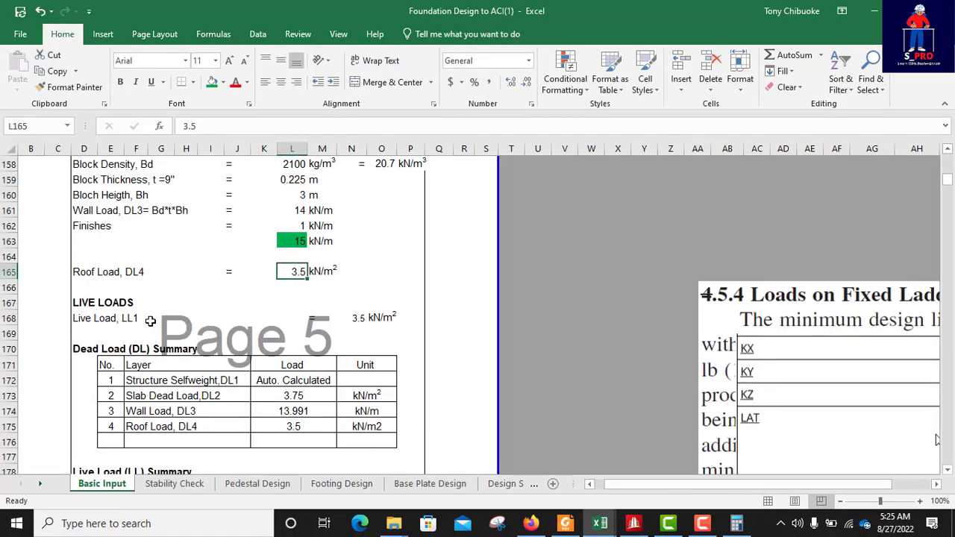
click(356, 316)
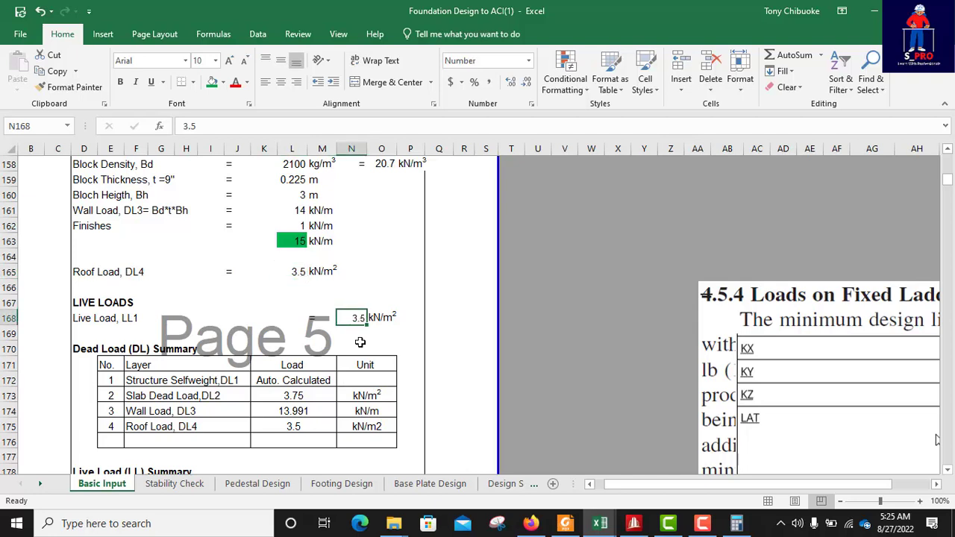
text(2)
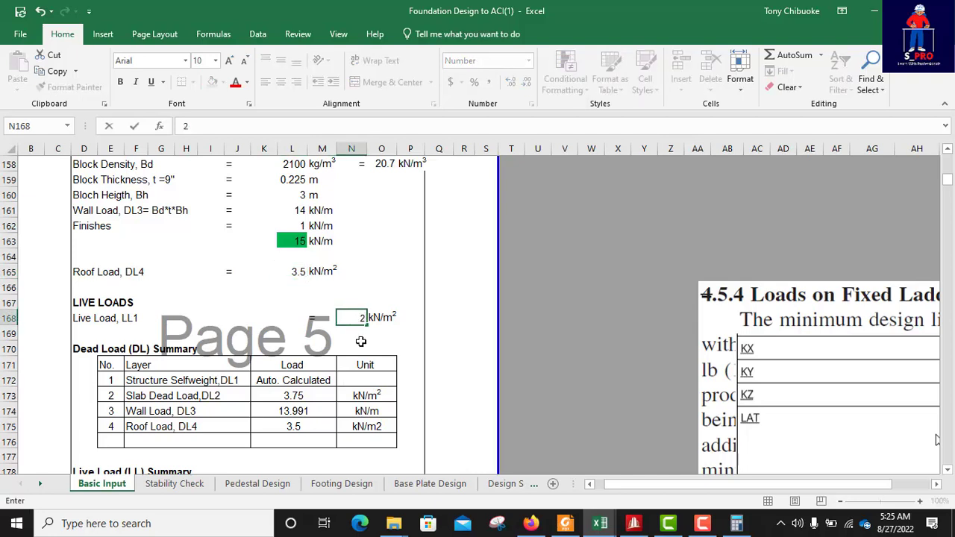
text(.0)
key(Return)
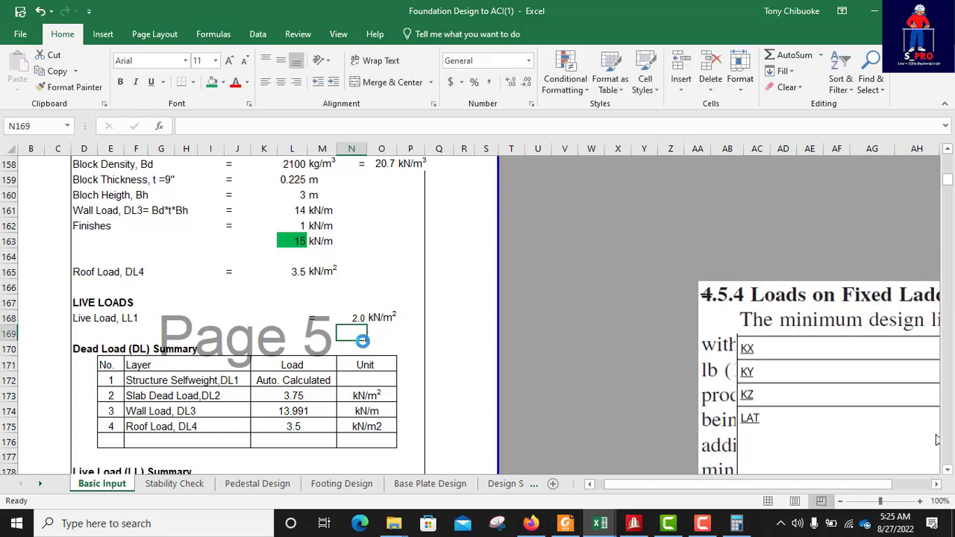
click(356, 300)
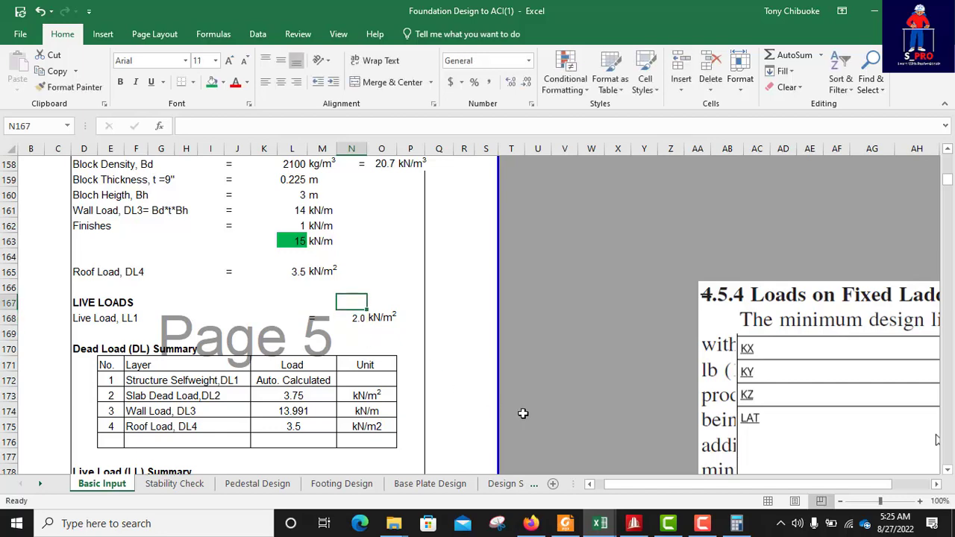
Switch to STAAD.Pro and add primary load case 5 of loading type Live, titled Floor Live Load, LL1.
click(634, 523)
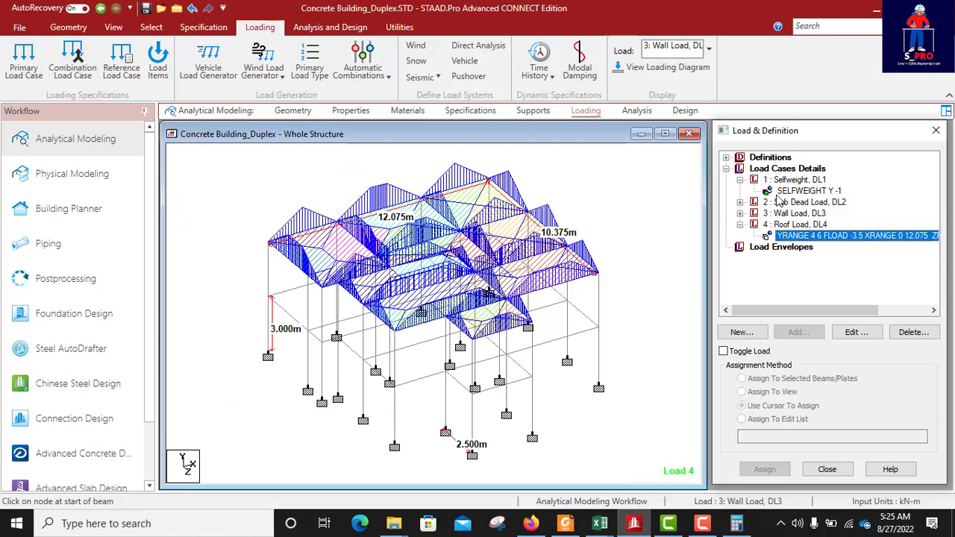
click(776, 169)
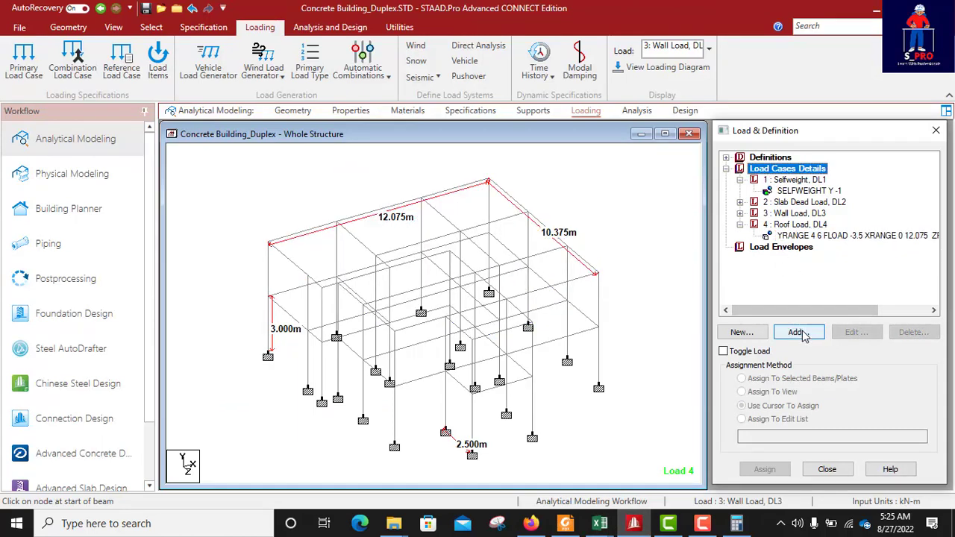
click(798, 332)
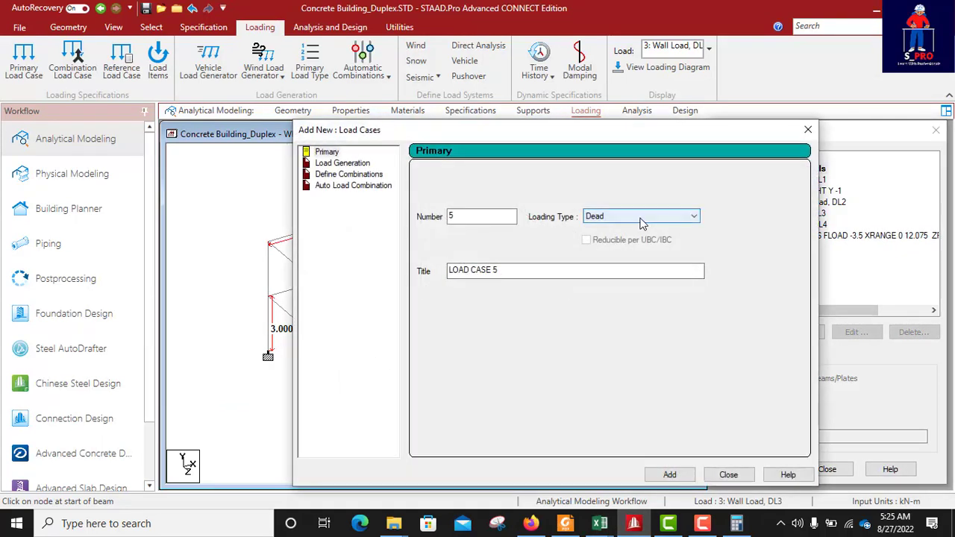
click(640, 216)
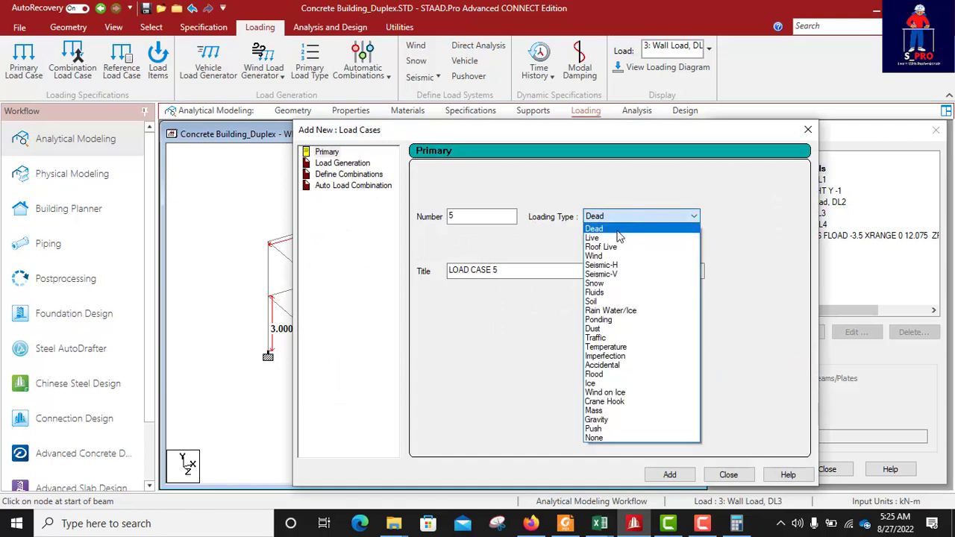
click(606, 243)
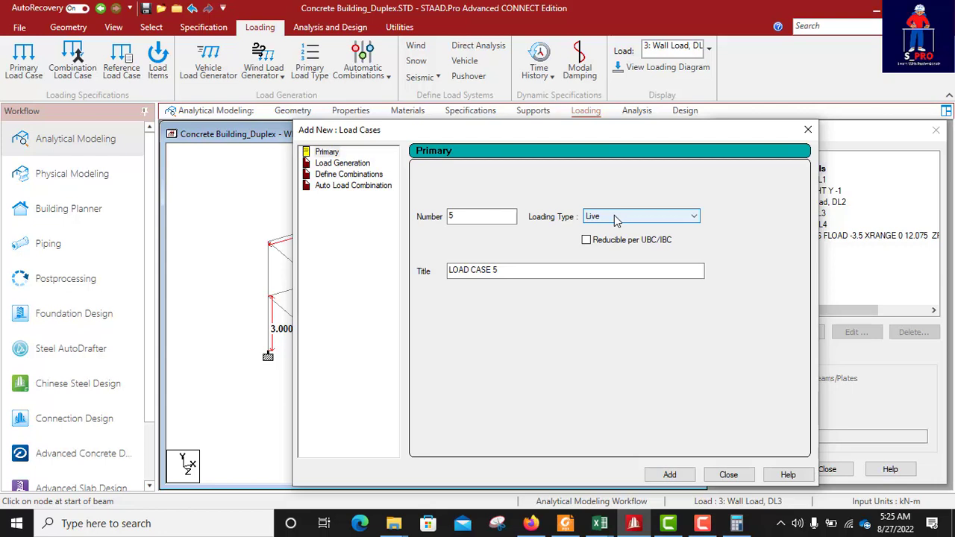
click(507, 270)
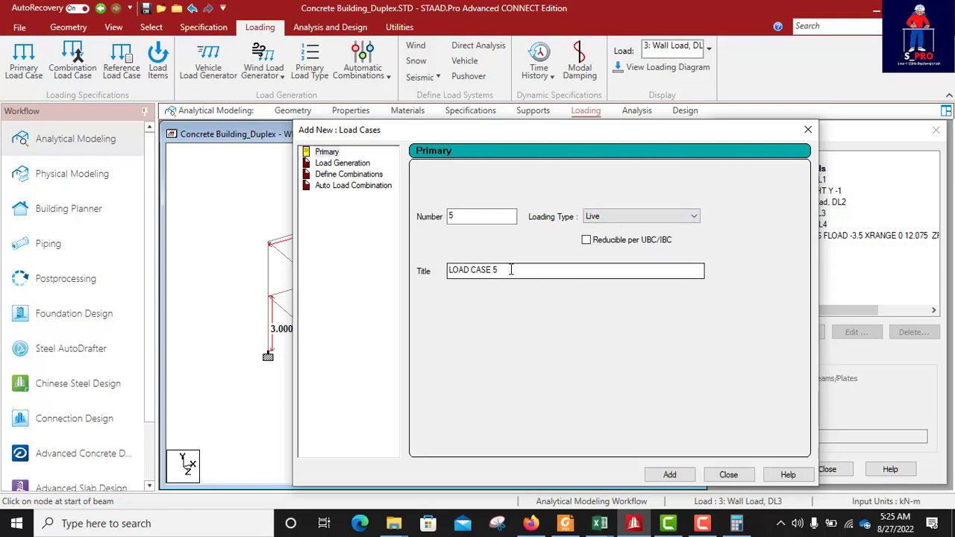
drag(523, 271, 425, 274)
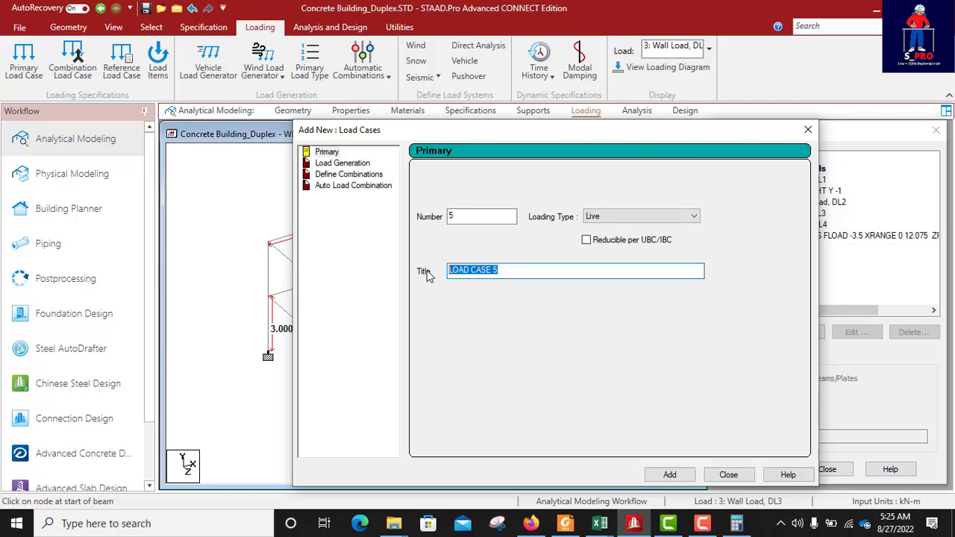
text(Floor Live Load, LL1)
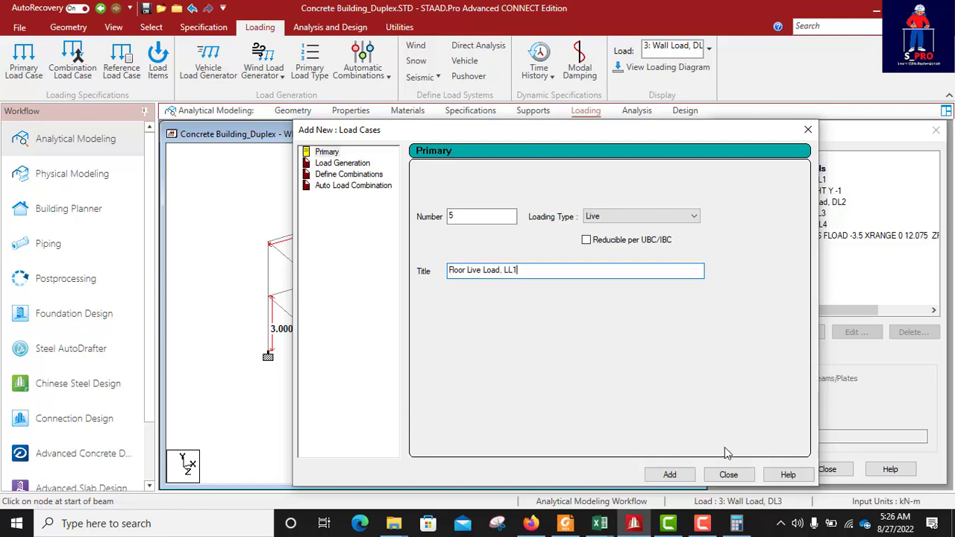
click(670, 476)
click(729, 475)
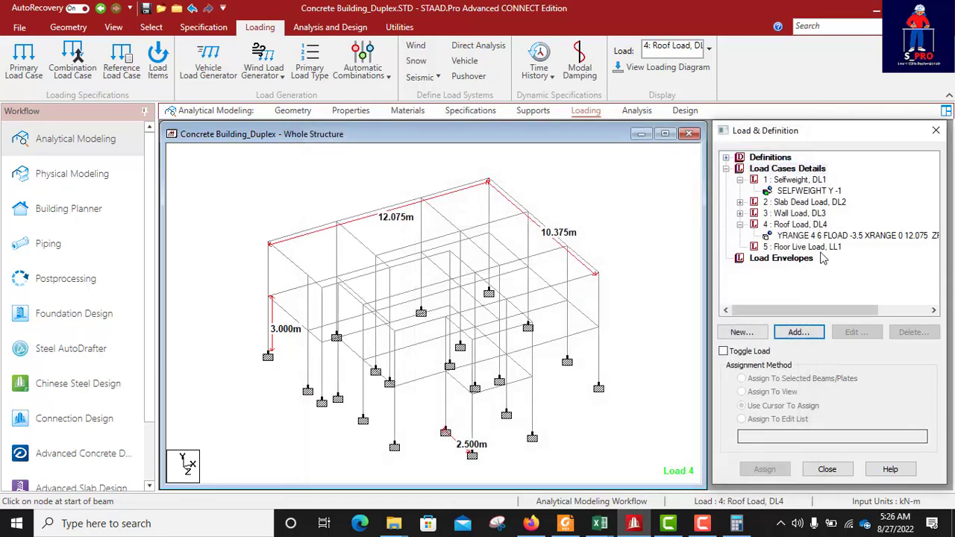
Start a floor load item in load case Floor Live Load, LL1 with a pressure of -2 kN/m2.
click(803, 247)
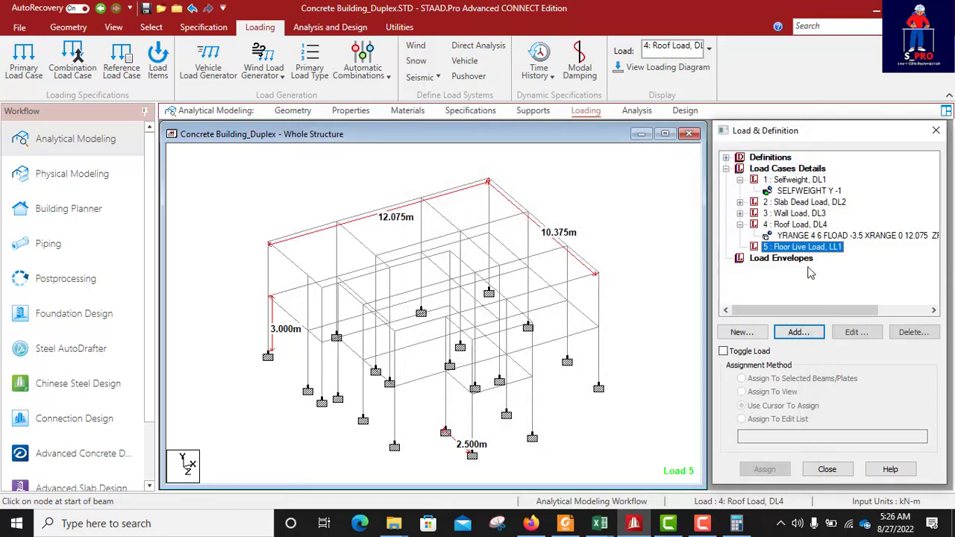
click(797, 332)
click(443, 148)
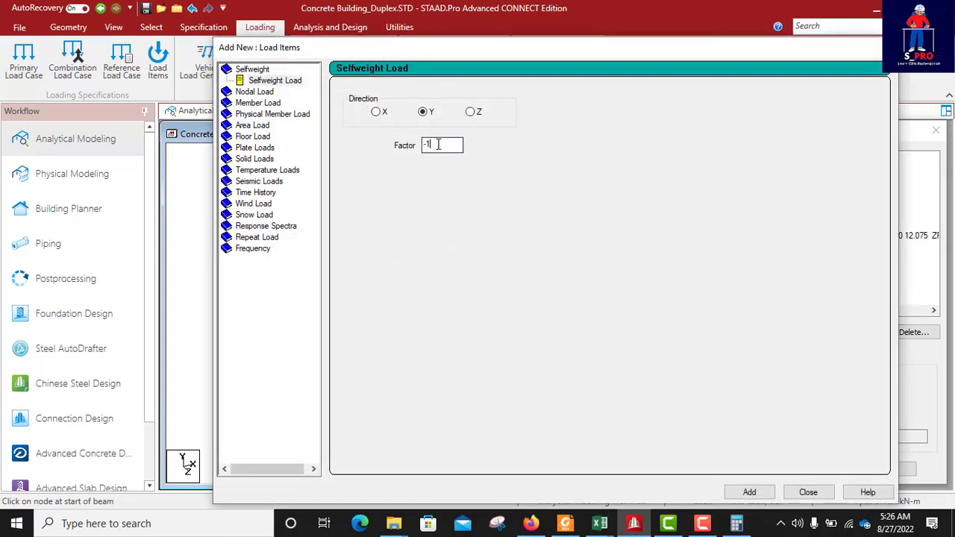
click(438, 144)
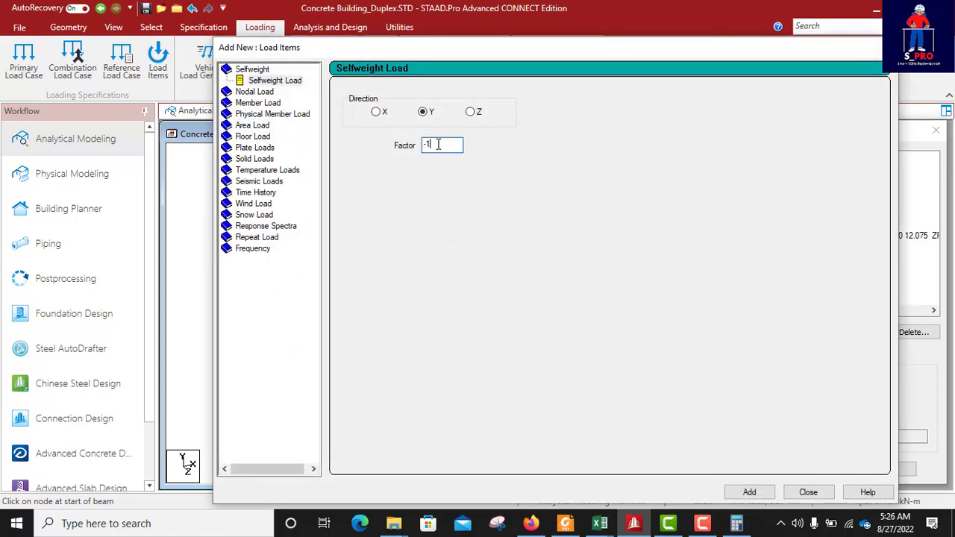
click(260, 138)
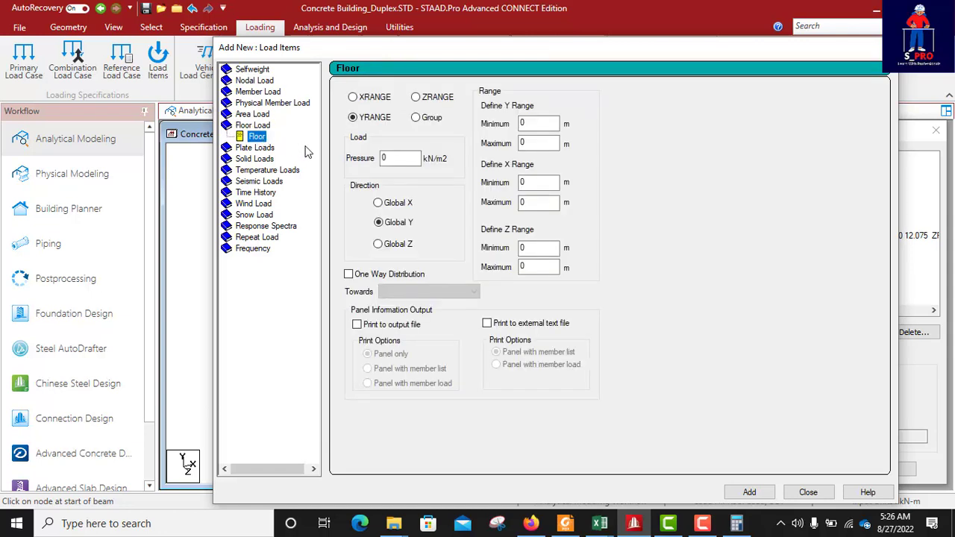
double_click(403, 158)
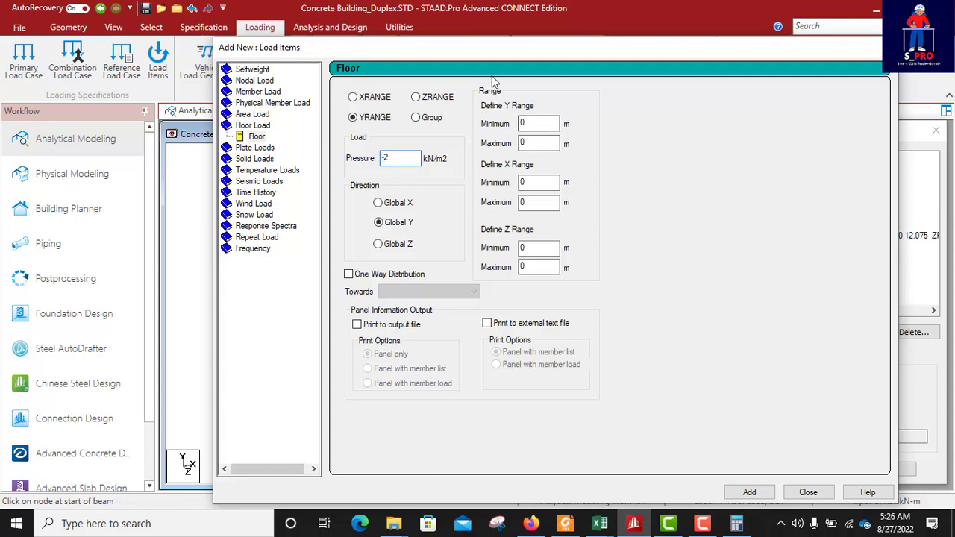
Set the floor load's Y range to a minimum of 0 m and a maximum of 3 m.
click(545, 123)
key(Tab)
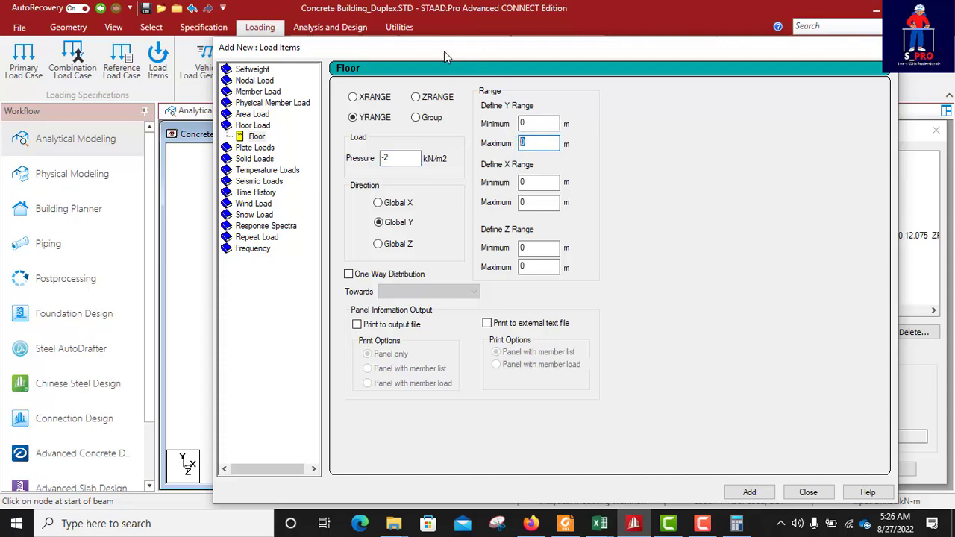
drag(444, 50, 634, 55)
click(320, 253)
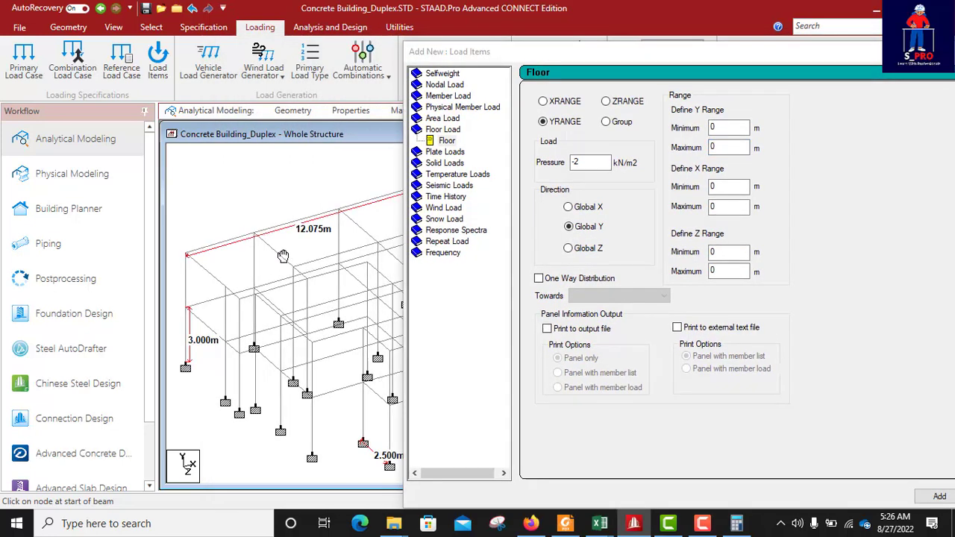
click(722, 147)
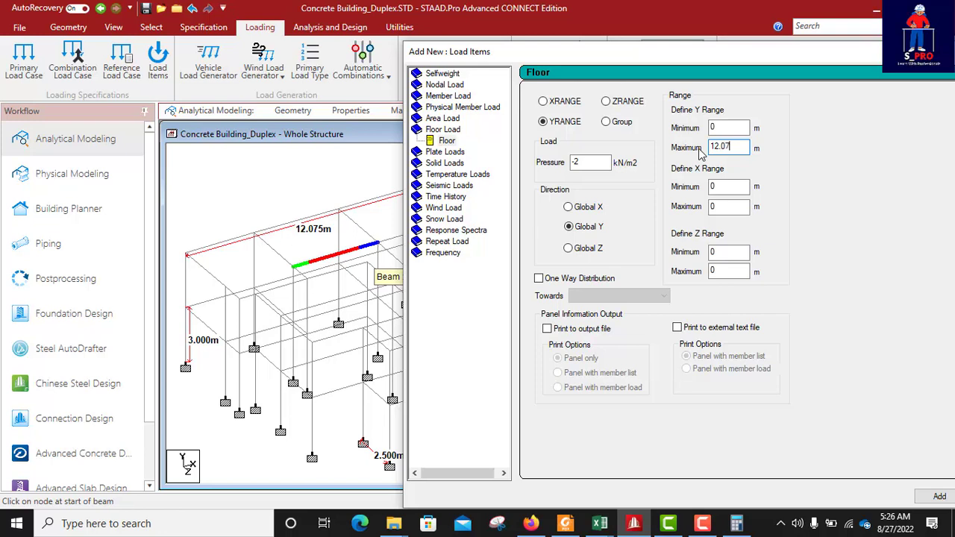
click(723, 207)
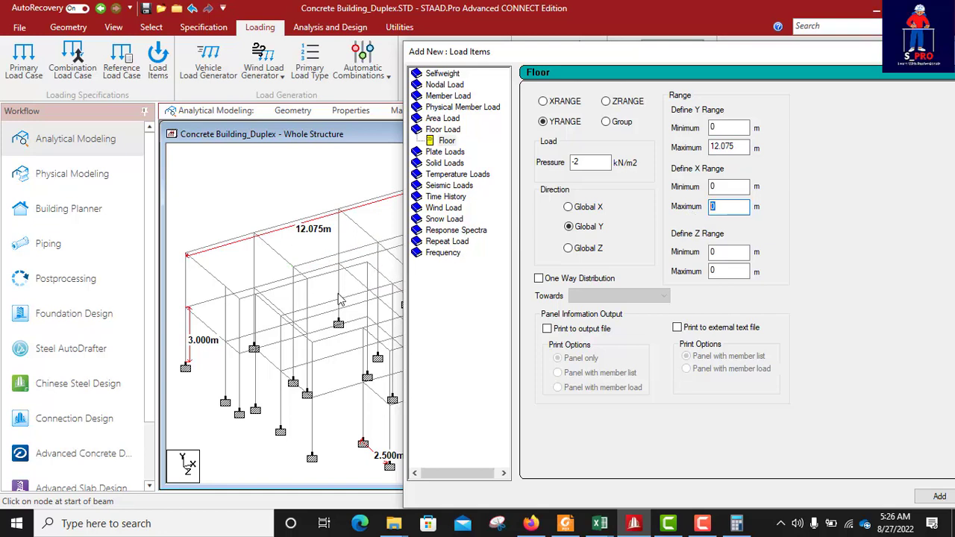
click(729, 147)
double_click(710, 147)
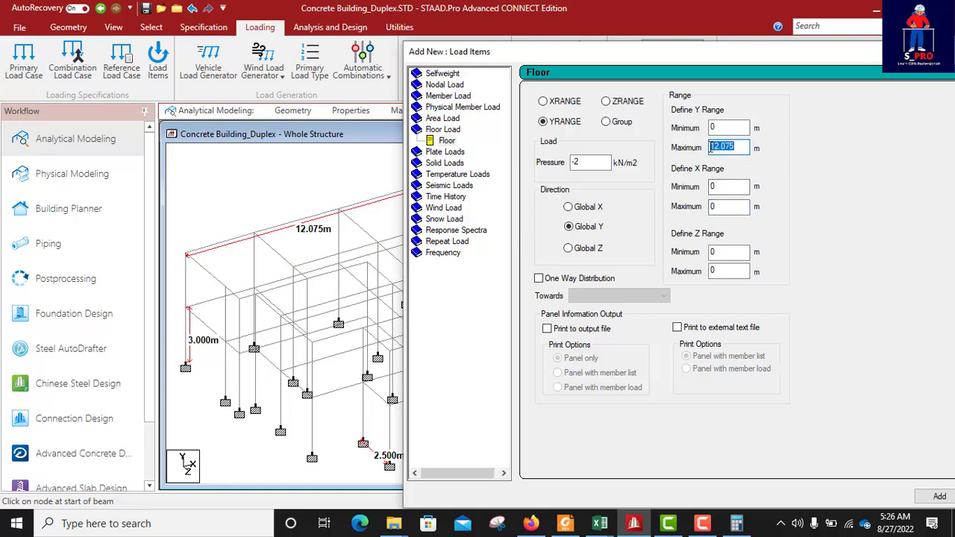
text(3)
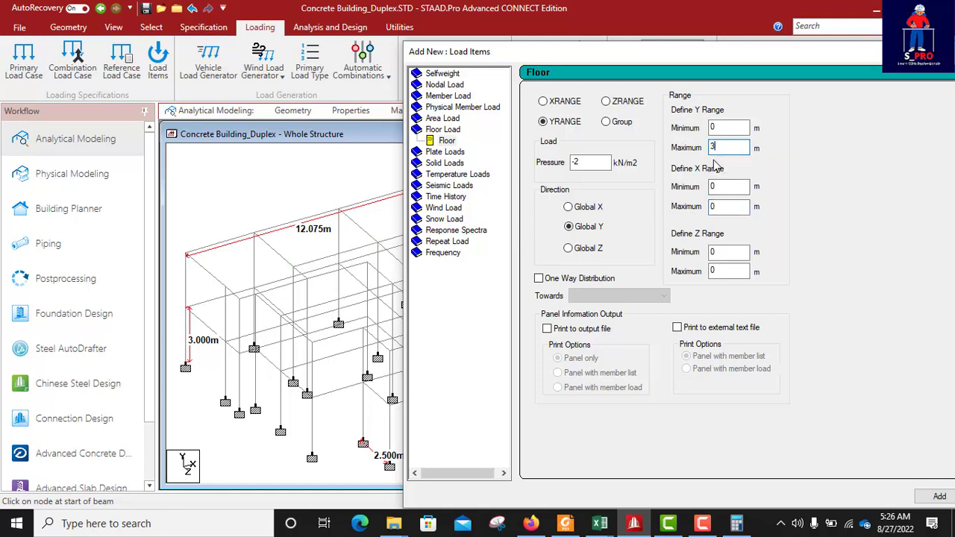
Set the floor load's X range maximum to 12.075 m and Z range maximum to 12.875 m, and add it to the load case.
click(713, 206)
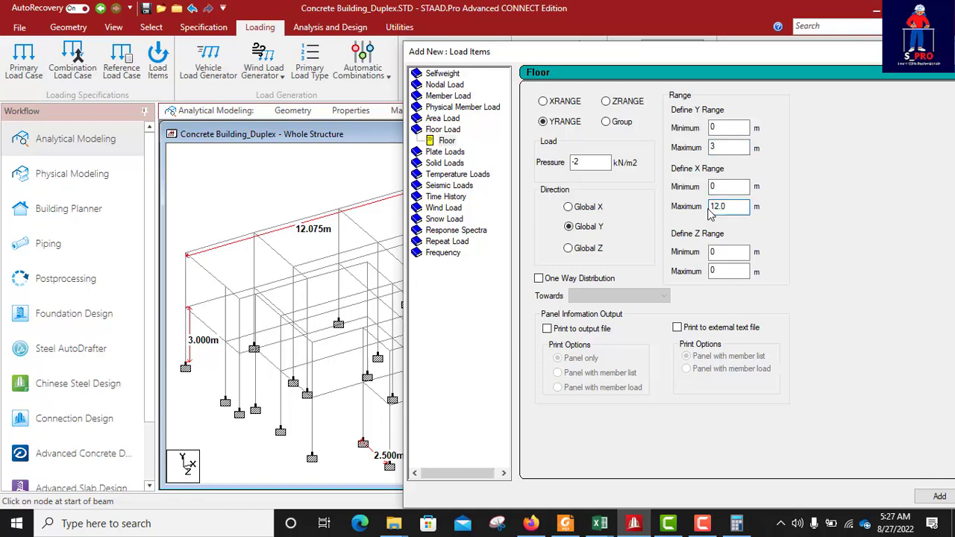
click(716, 271)
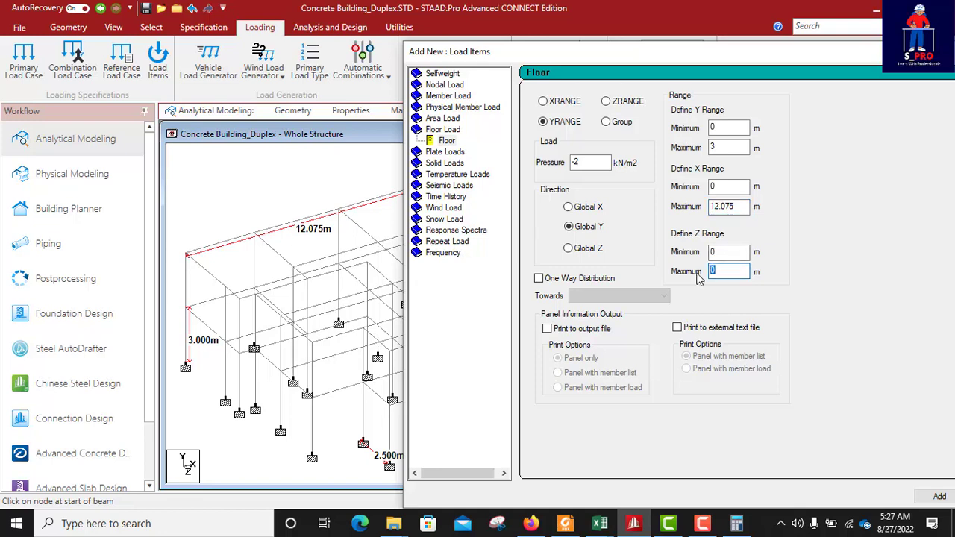
text(12)
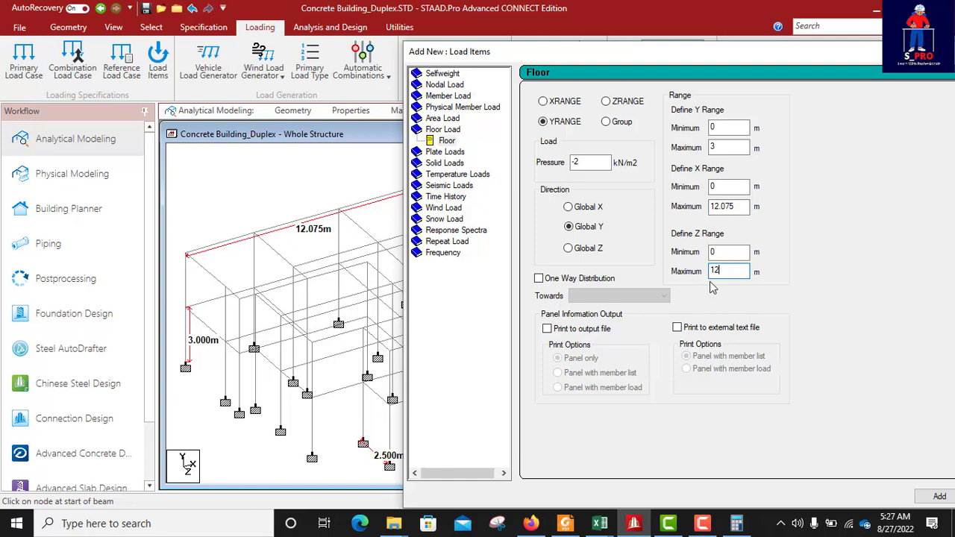
click(736, 523)
click(736, 523)
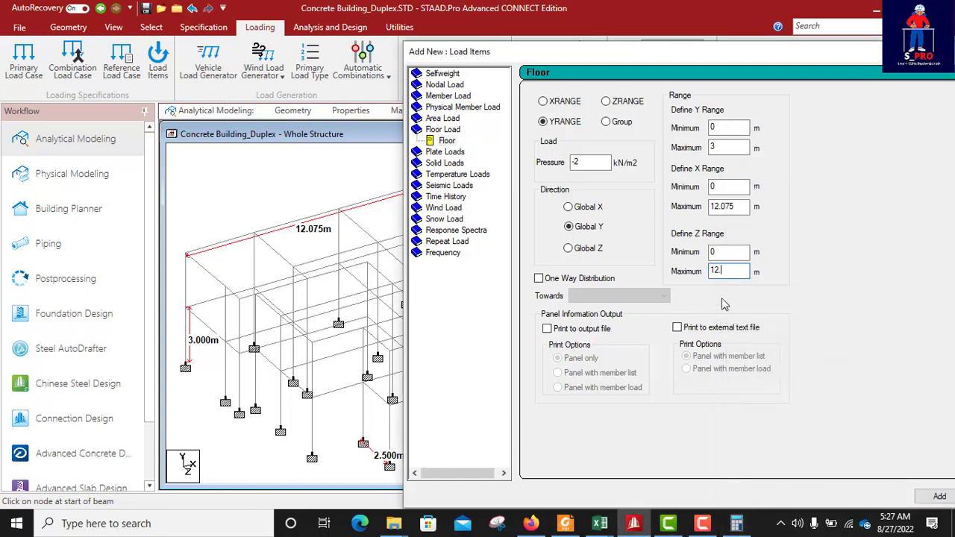
text(.875)
drag(734, 59, 663, 31)
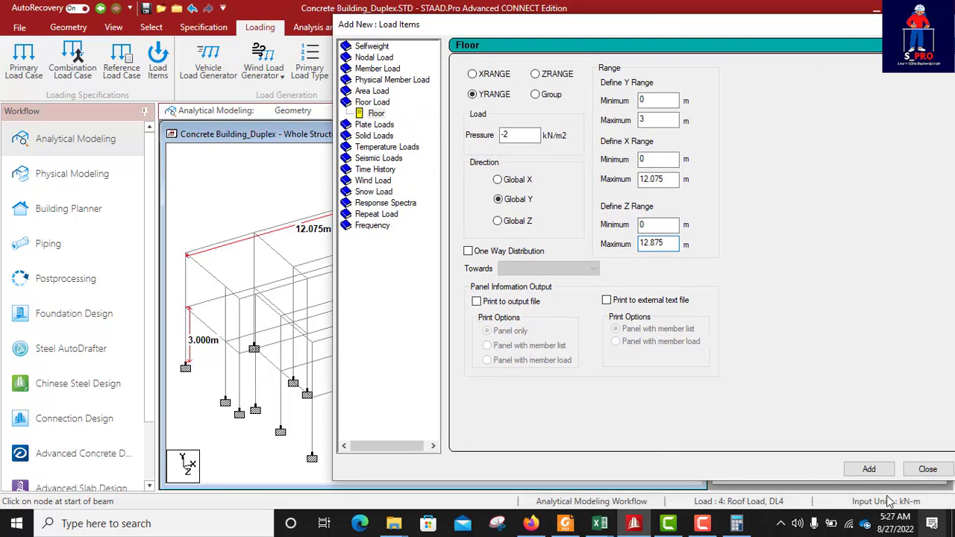
click(932, 470)
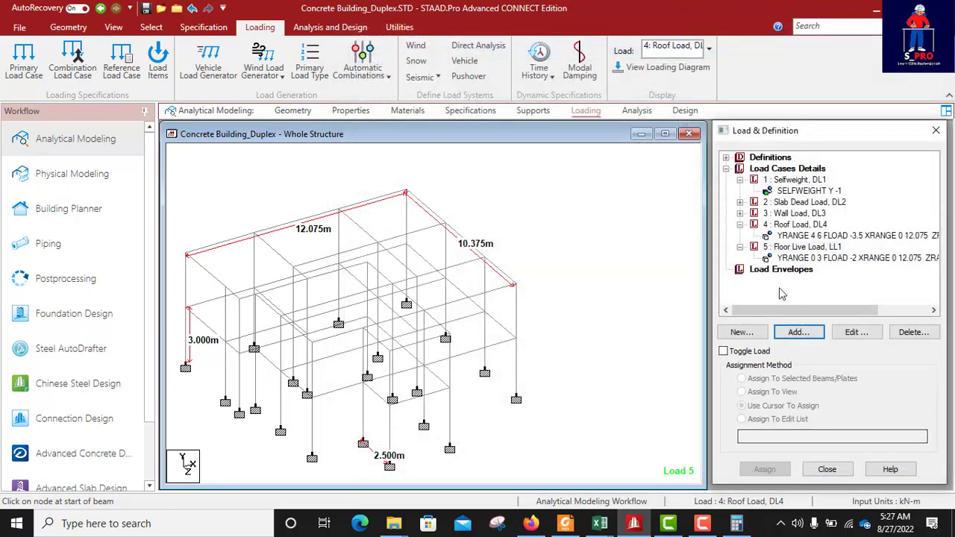
Display the floor load of load case Floor Live Load, LL1 and examine its distribution over the floor panels.
scroll(562, 290, down, 2)
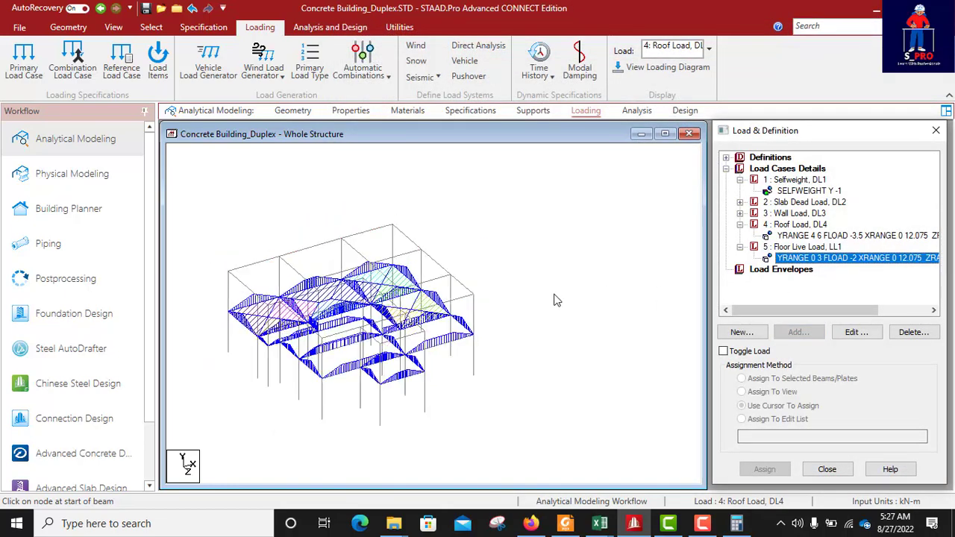
middle_drag(356, 346, 449, 288)
scroll(450, 288, up, 2)
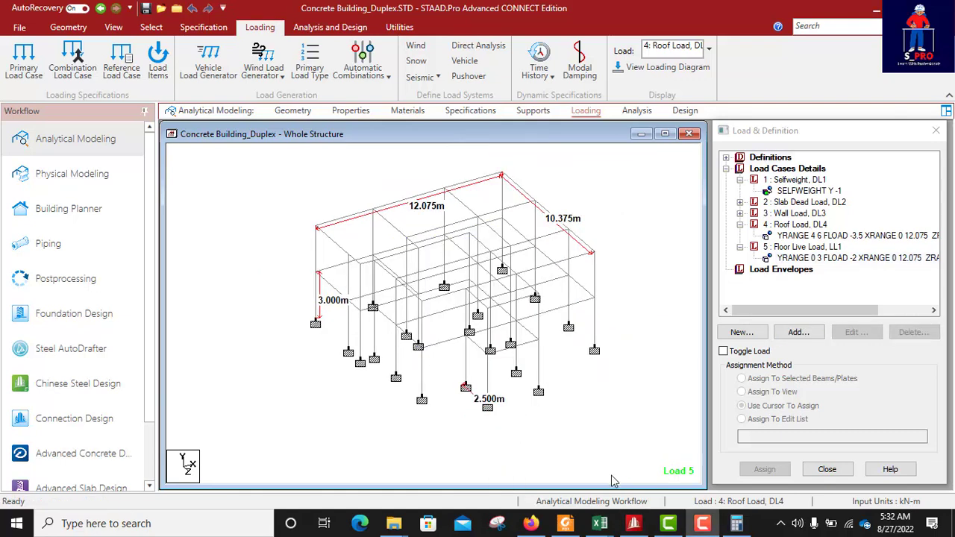
Add wind definition type 1 using code ASCE 7:2016 and select it among the wind definitions.
click(727, 157)
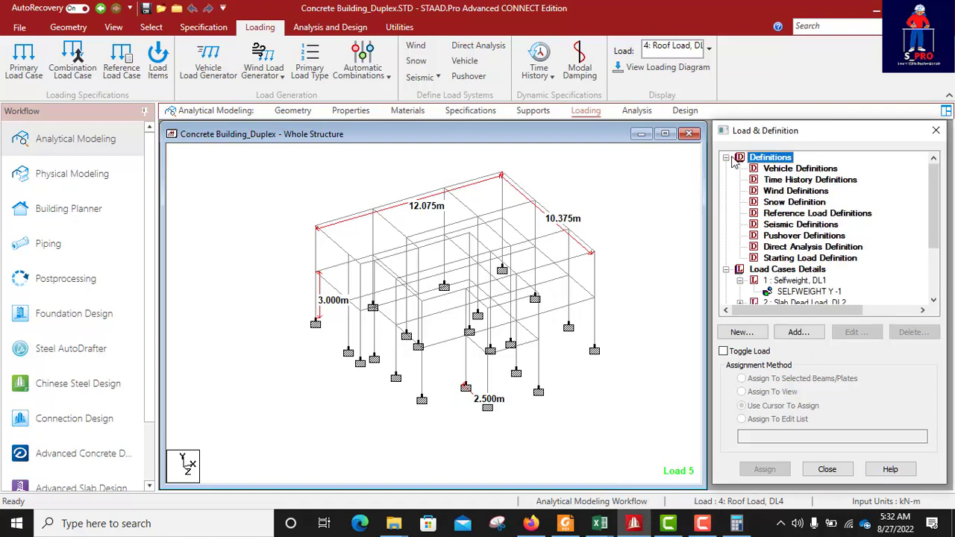
click(756, 192)
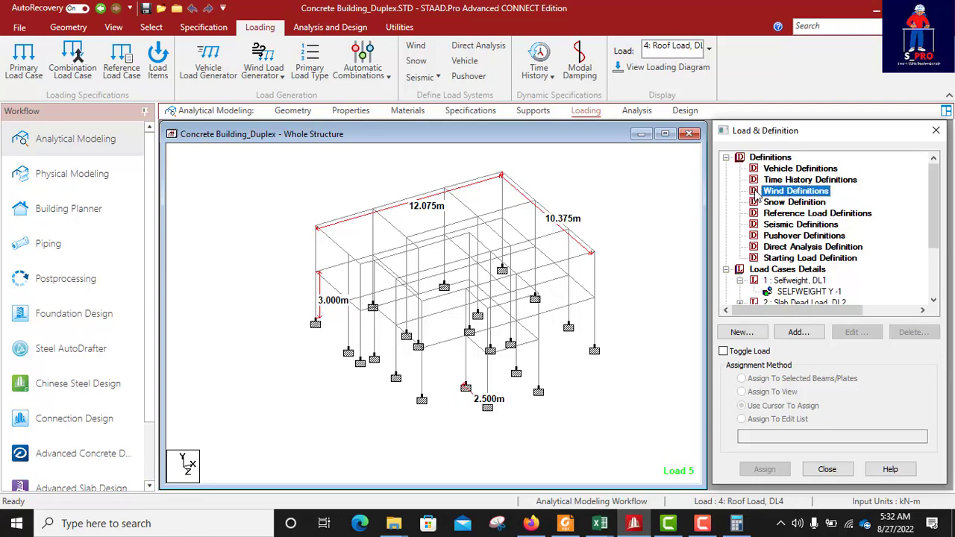
click(797, 332)
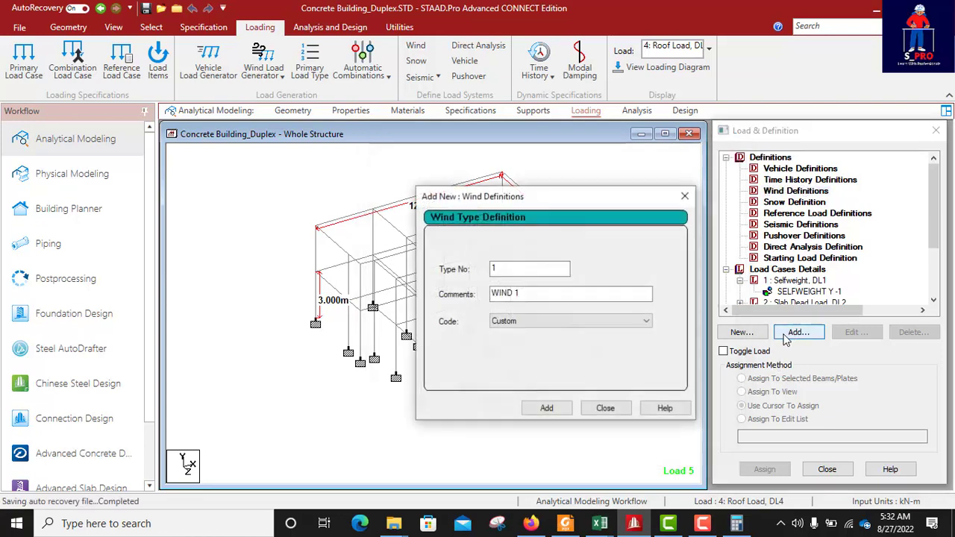
click(533, 321)
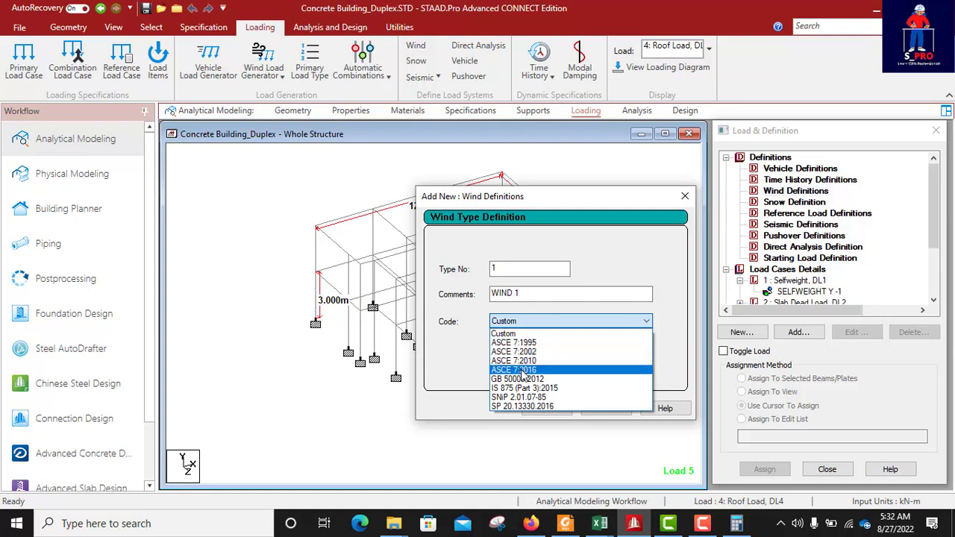
click(524, 370)
click(548, 411)
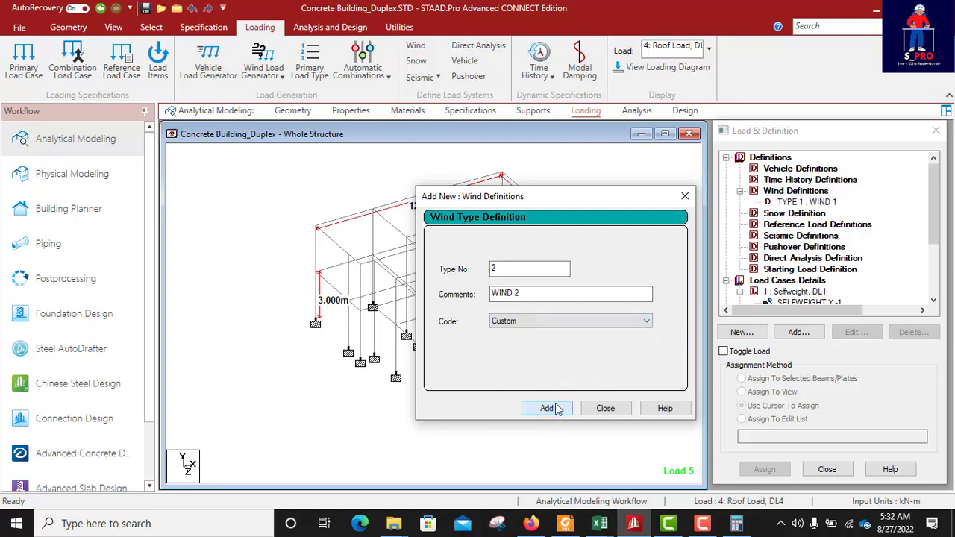
click(607, 412)
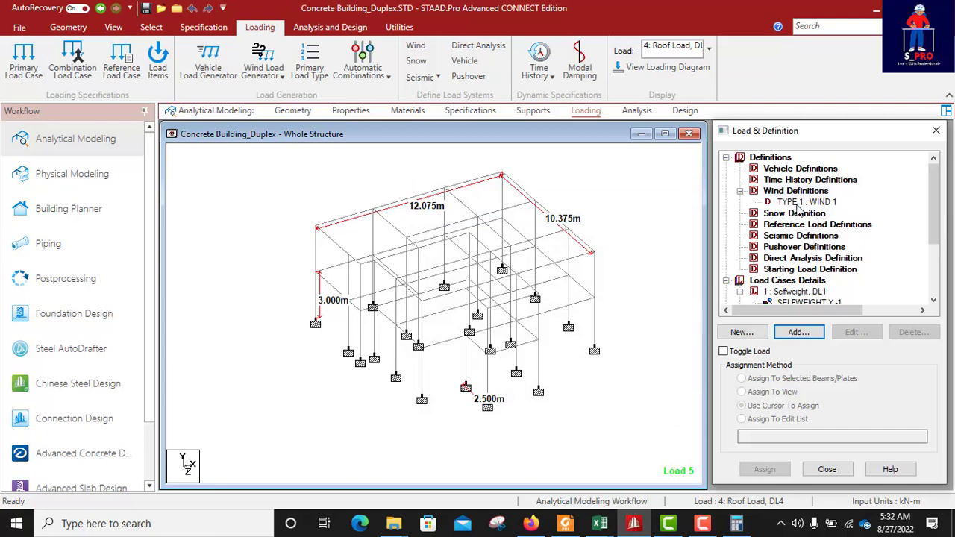
click(797, 204)
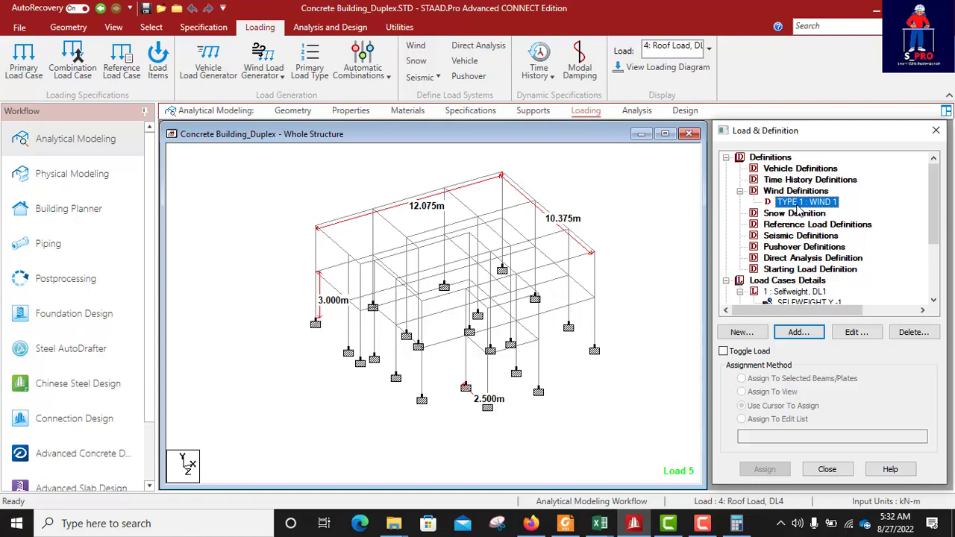
click(795, 191)
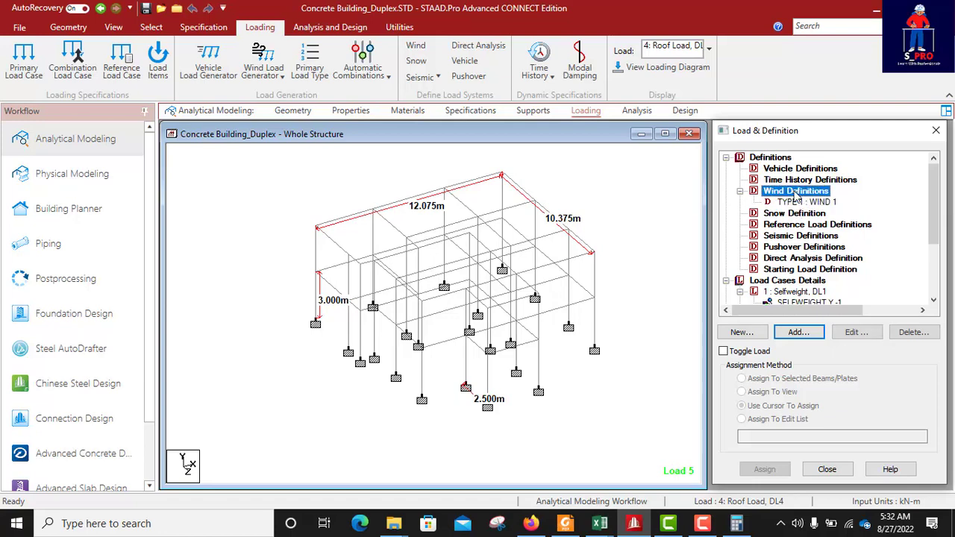
click(798, 332)
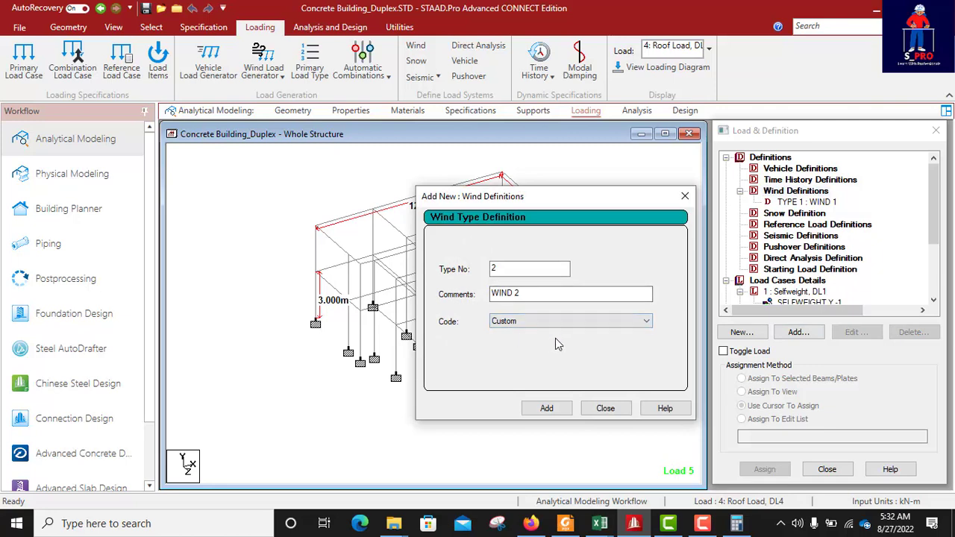
click(605, 407)
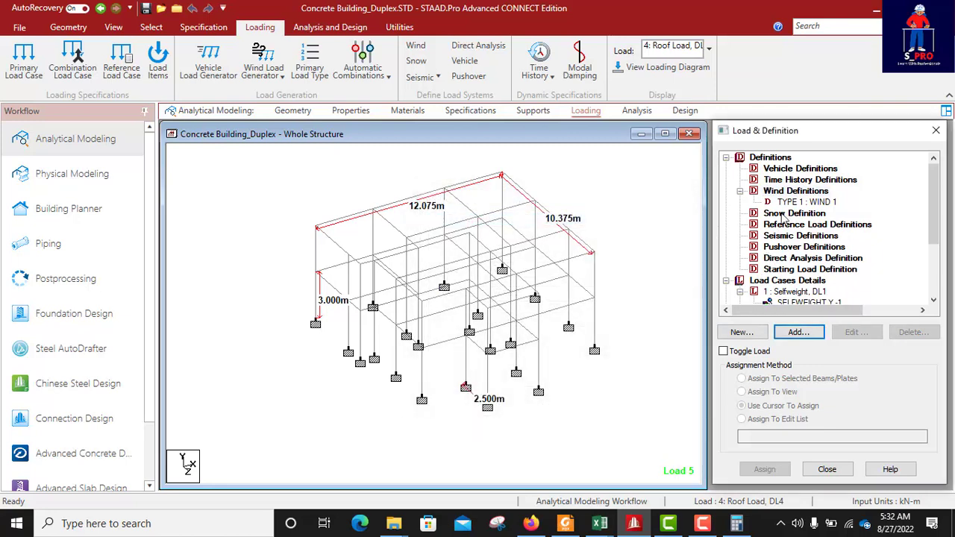
Add an exposure with a factor of 0.8 to wind definition type 1.
click(793, 202)
click(798, 332)
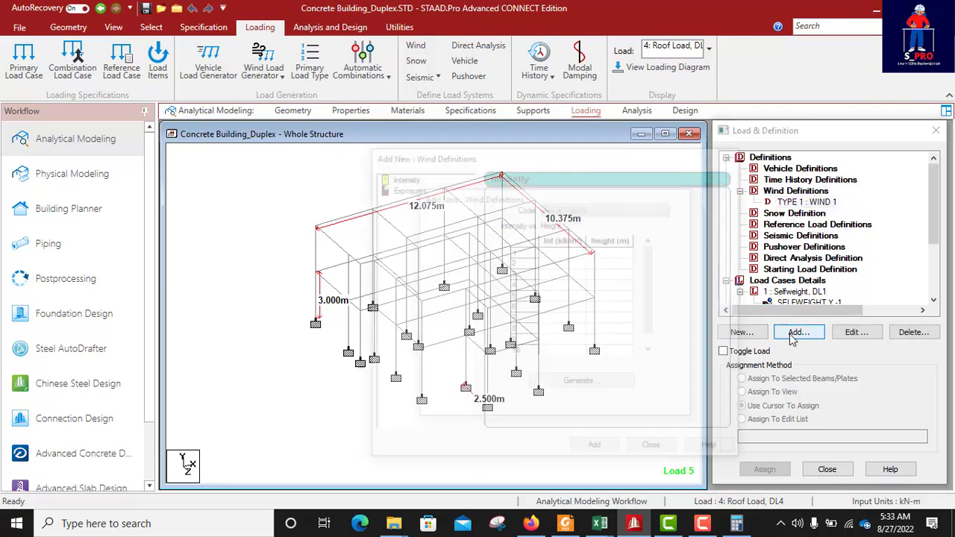
click(408, 188)
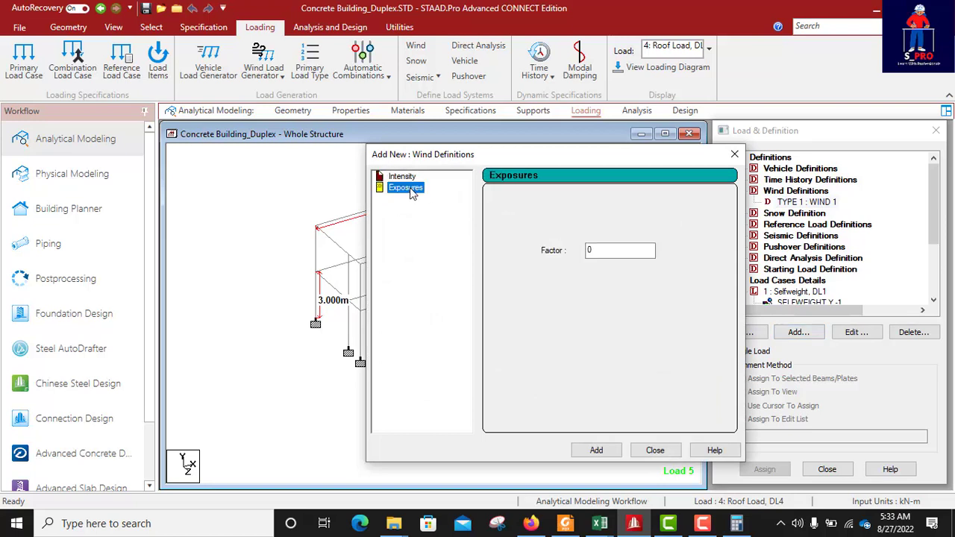
click(599, 252)
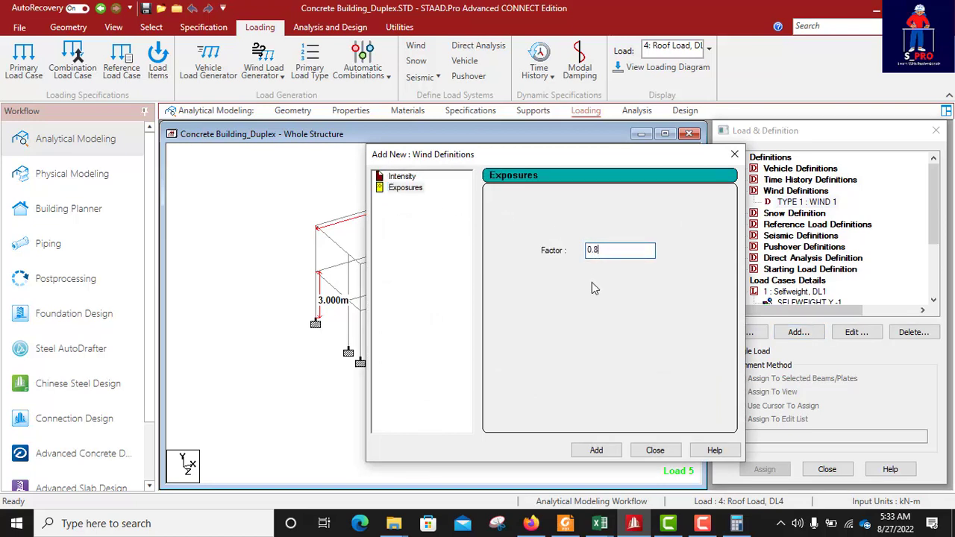
click(596, 450)
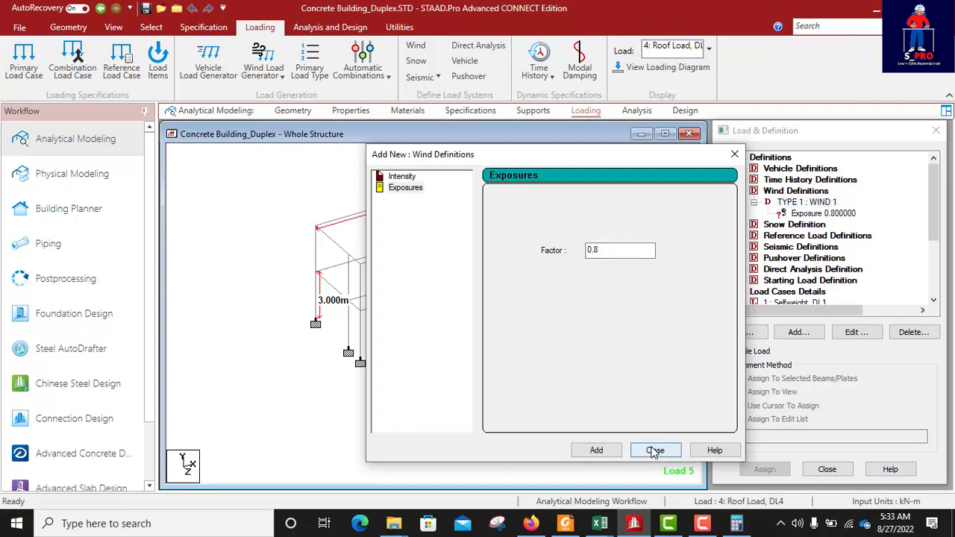
click(654, 451)
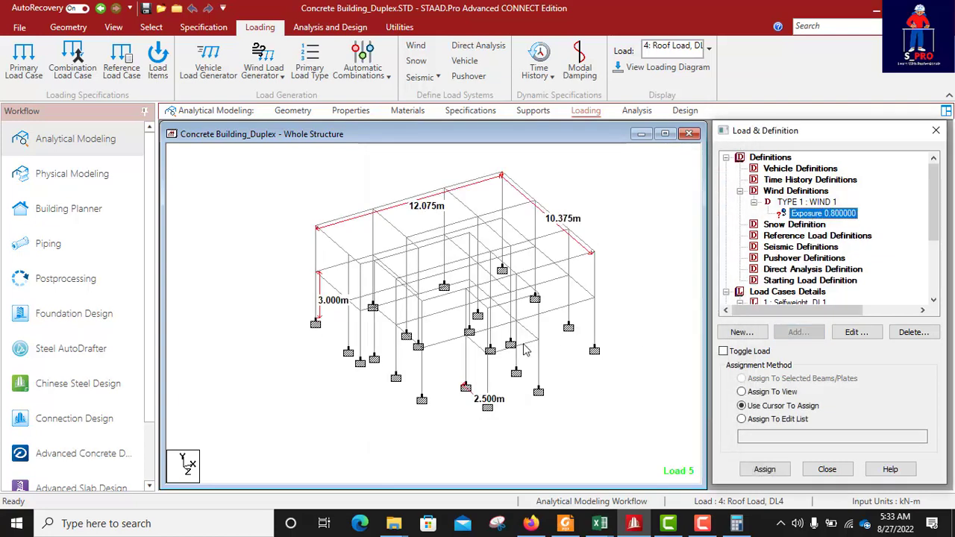
Assign the 0.8 exposure to all nodes of the structure in the current view.
click(743, 392)
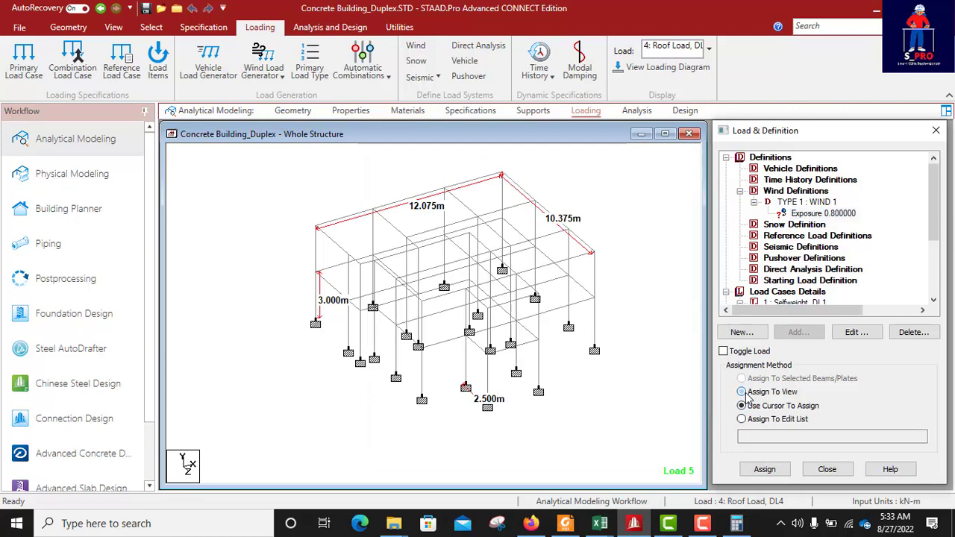
click(765, 468)
click(851, 343)
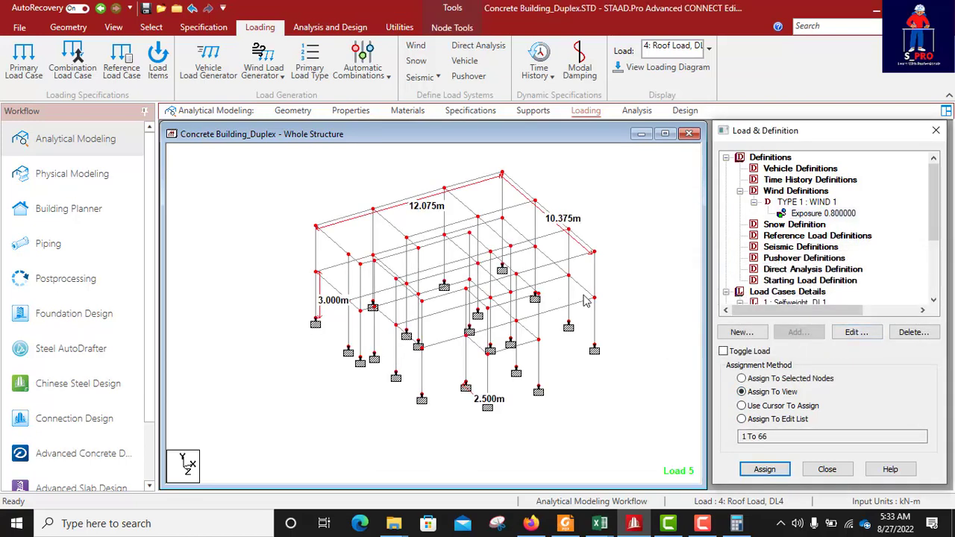
Open the ASCE 7 intensity generator for wind definition type 1 and set the building classification to Category II.
click(795, 204)
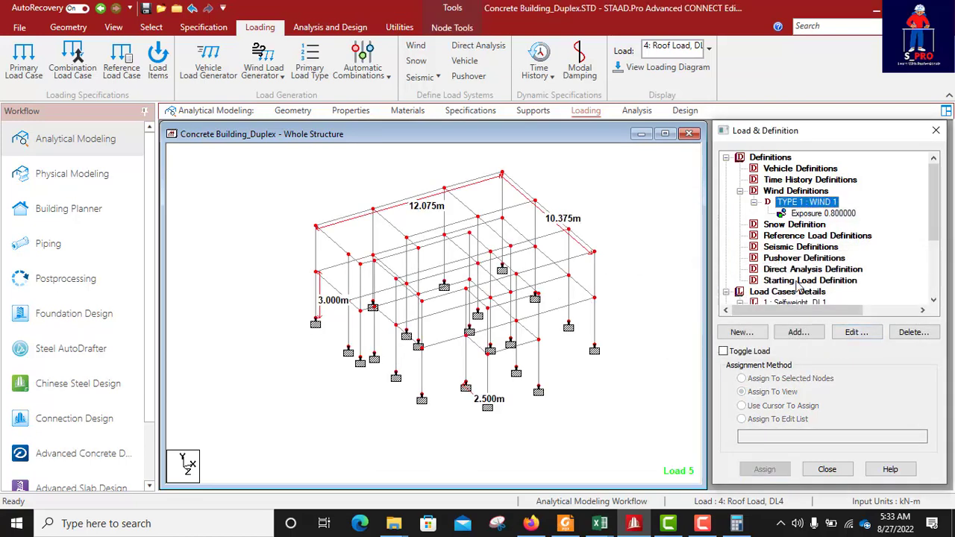
click(795, 332)
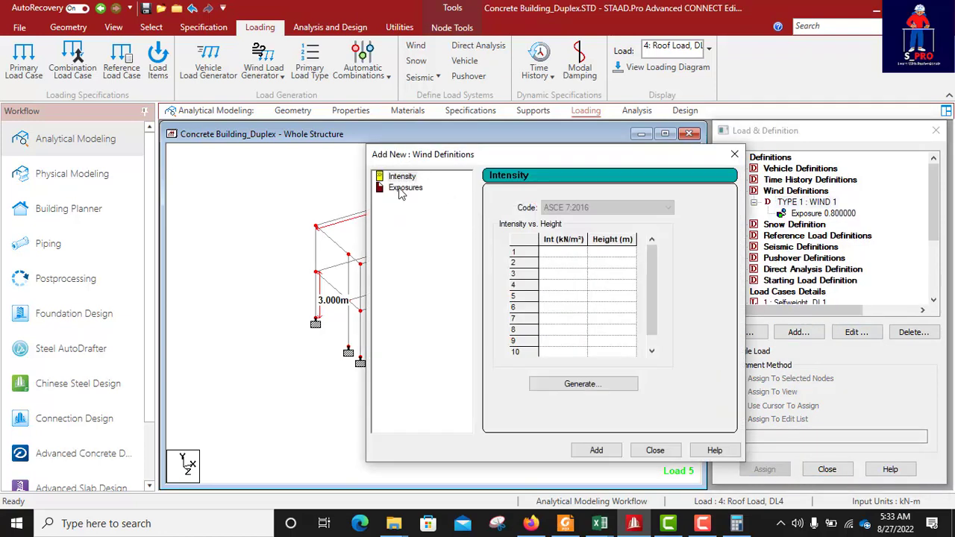
click(404, 177)
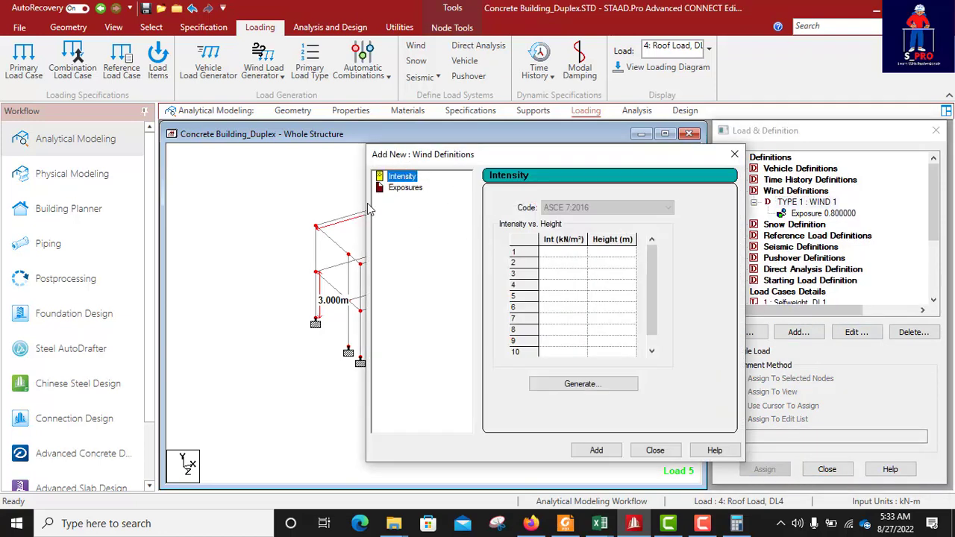
click(405, 187)
click(403, 177)
click(582, 384)
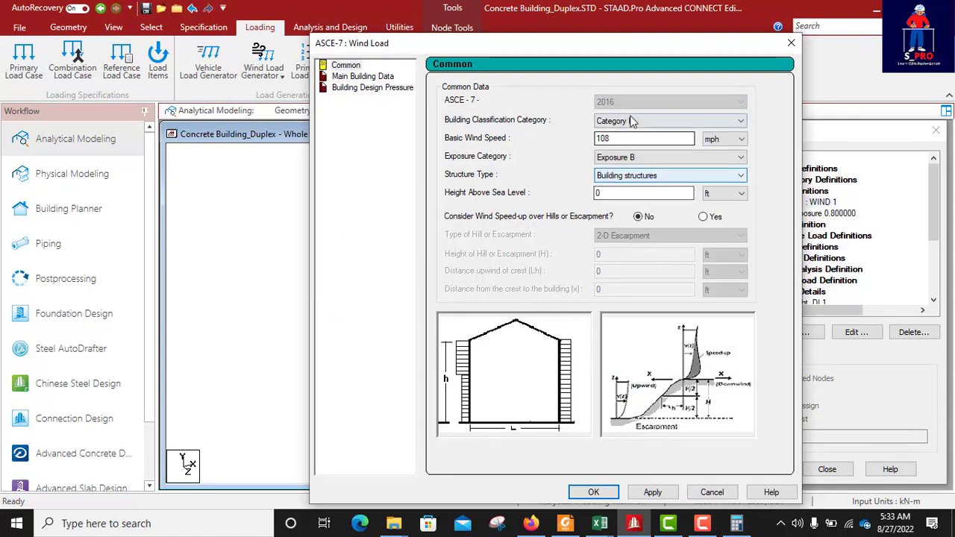
click(631, 121)
click(651, 124)
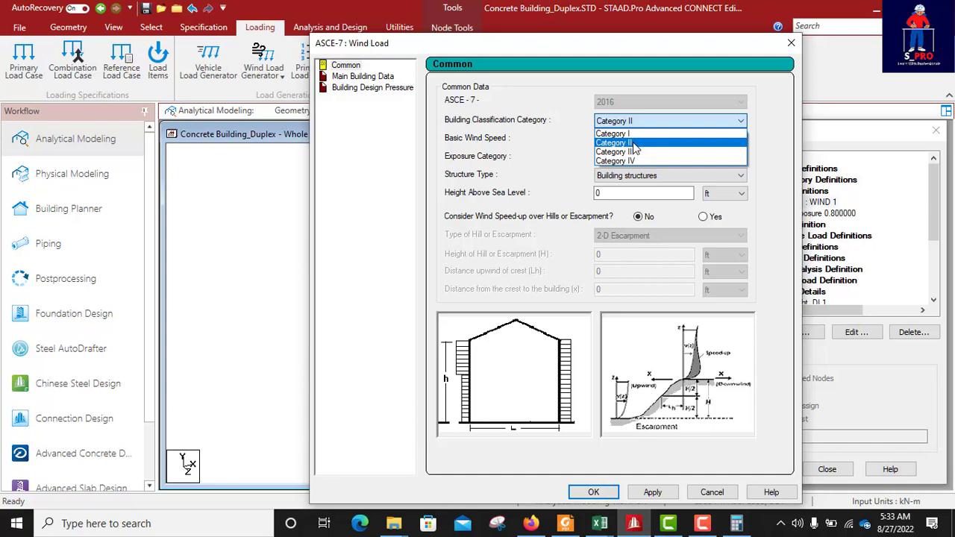
click(634, 144)
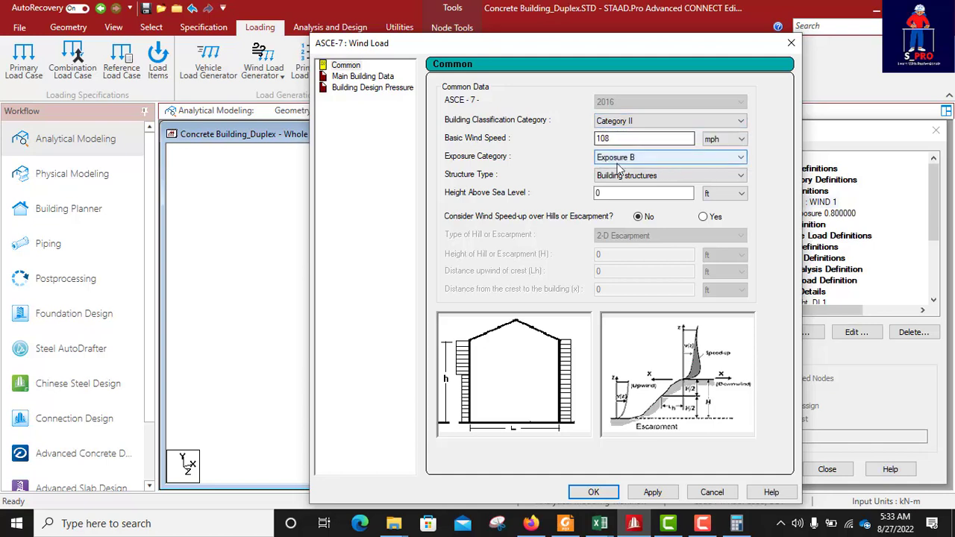
Set the basic wind speed to 40 m/sec and the exposure category to Exposure C.
click(732, 146)
click(718, 158)
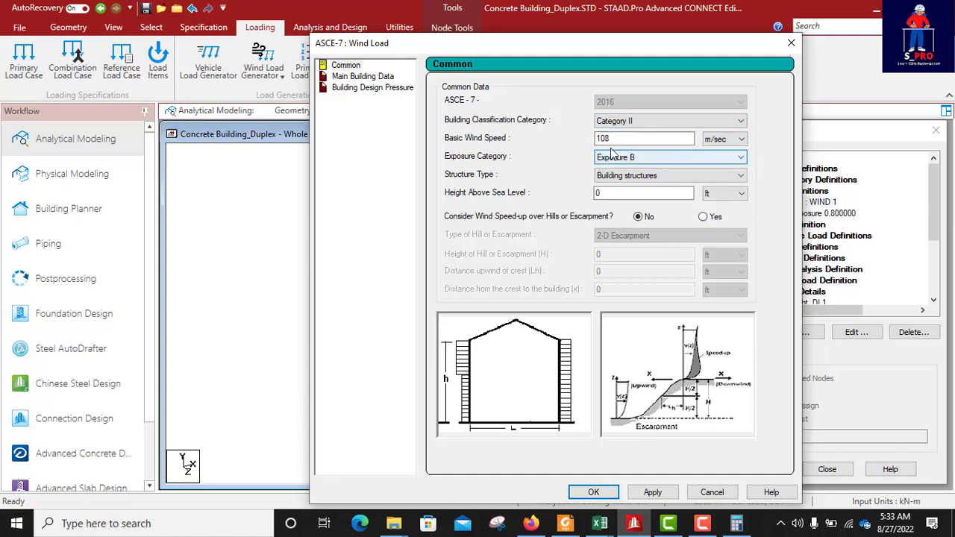
drag(613, 140, 595, 155)
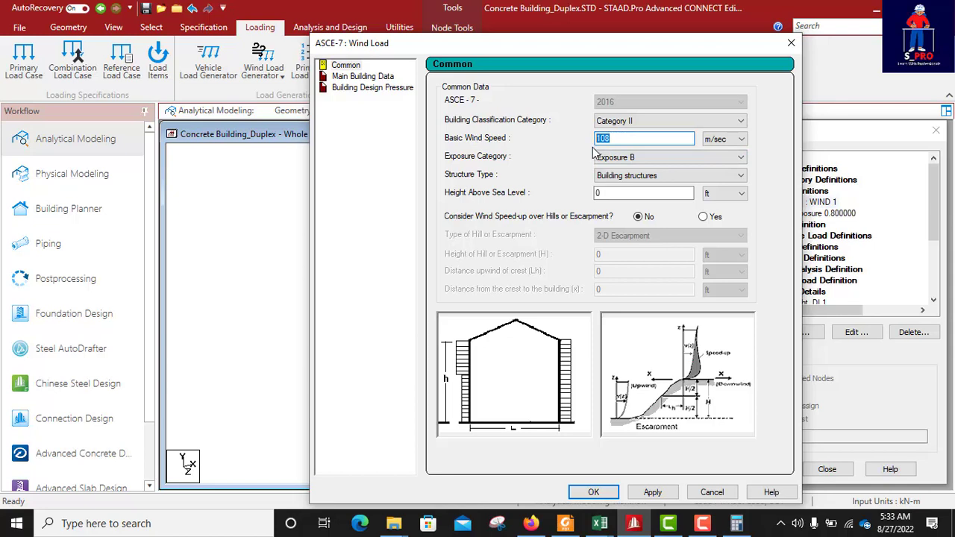
text(40)
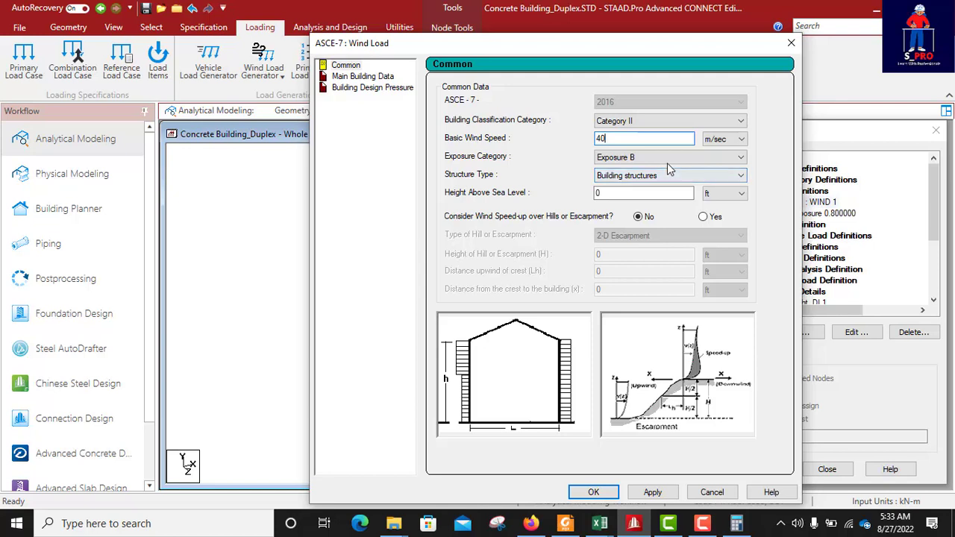
click(668, 161)
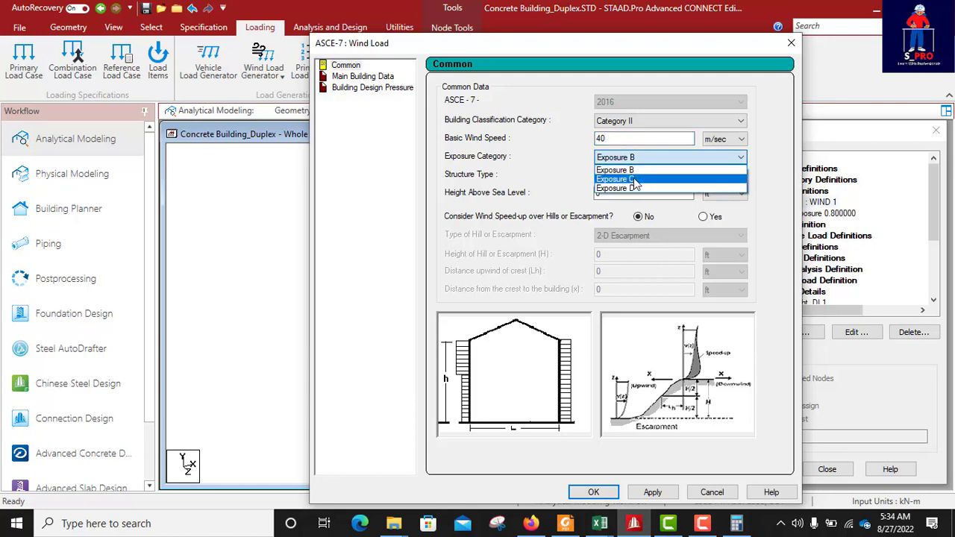
click(636, 180)
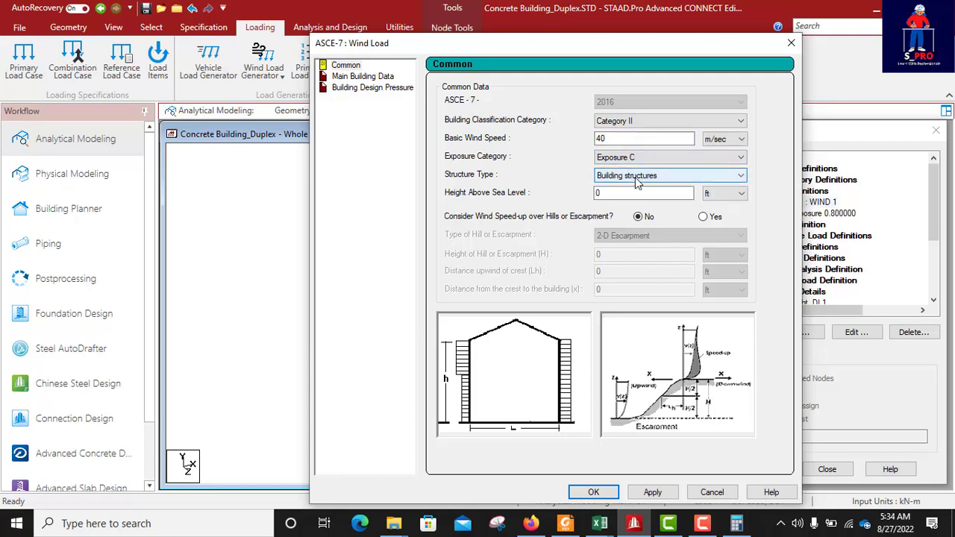
click(649, 164)
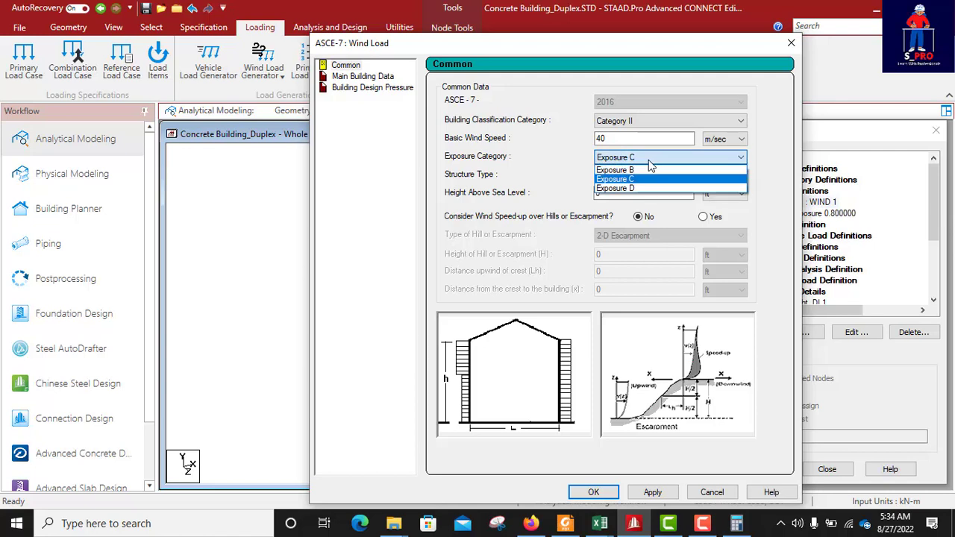
click(631, 180)
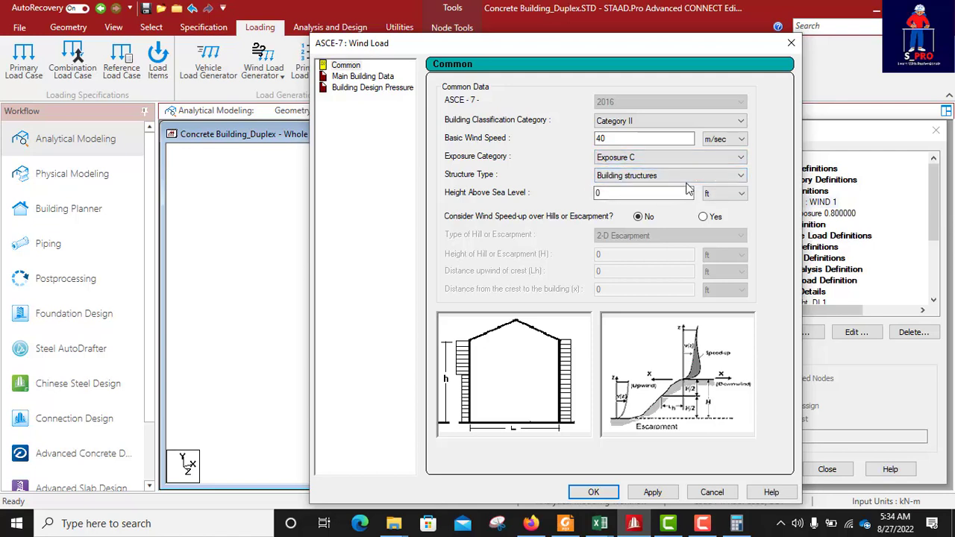
Set the height above sea level to 6 m and add the generated intensity table to wind definition type 1.
click(718, 194)
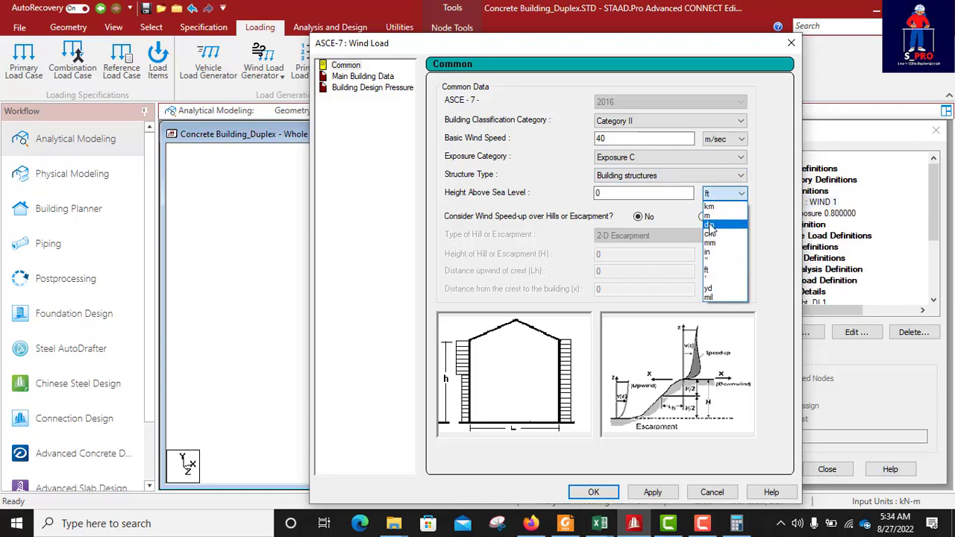
click(707, 215)
double_click(597, 194)
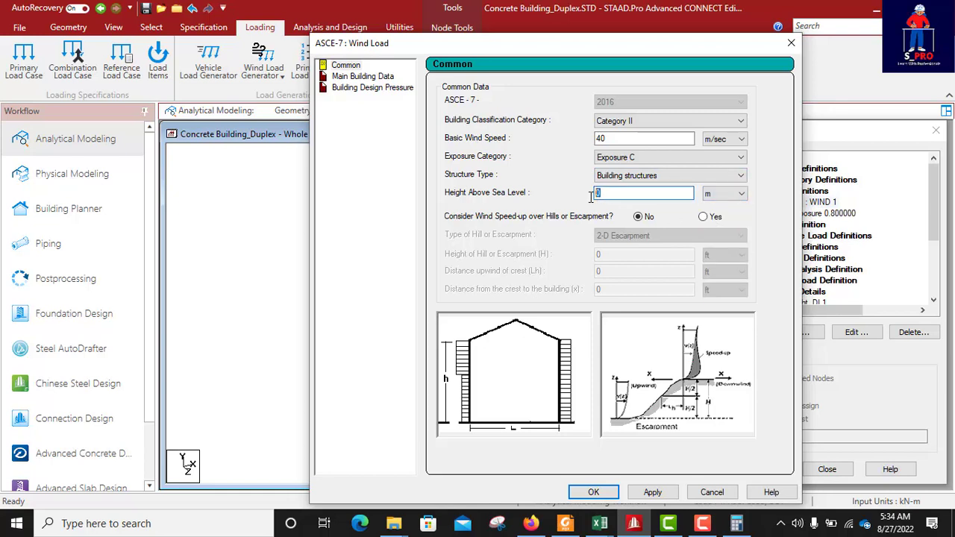
text(6)
click(594, 492)
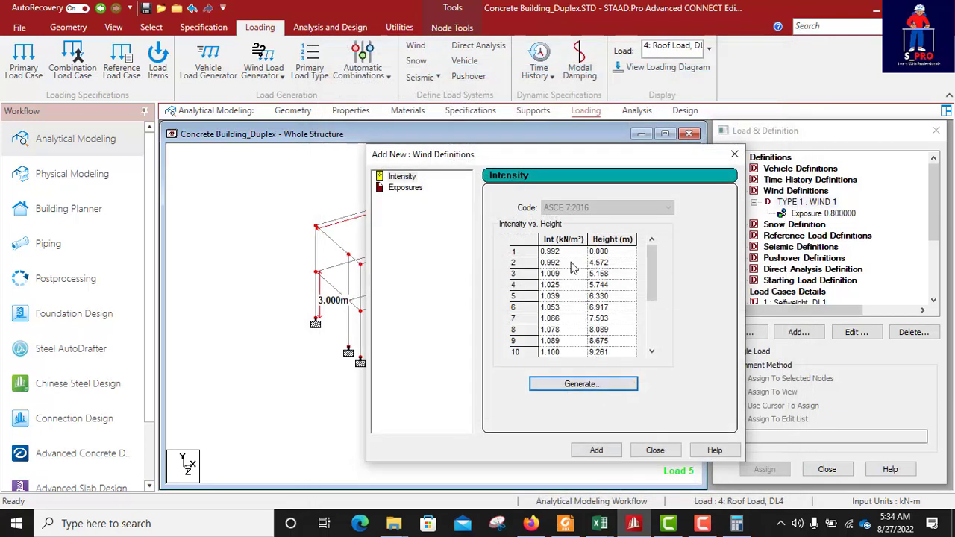
click(597, 451)
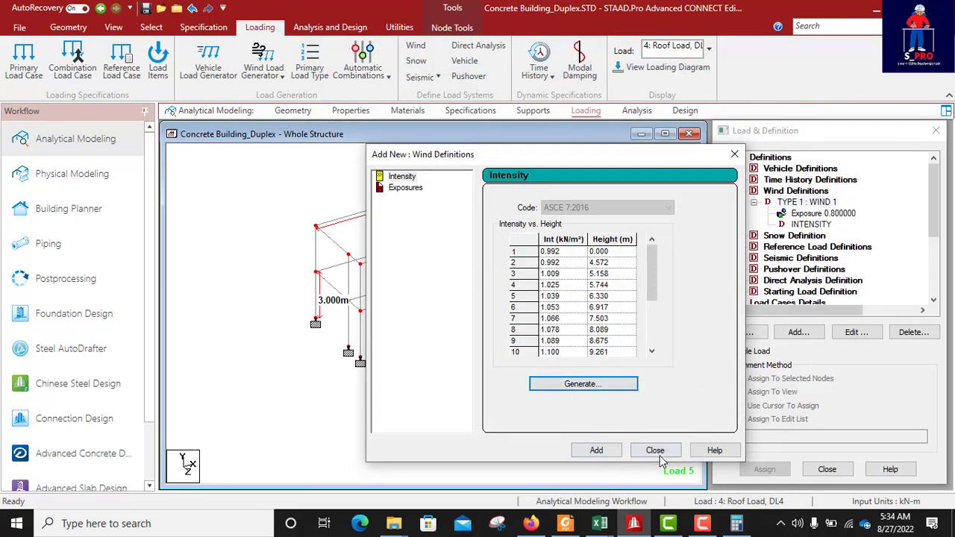
click(655, 451)
Add primary load case 6 with loading type Wind and the title "Wind +X".
drag(935, 224, 937, 291)
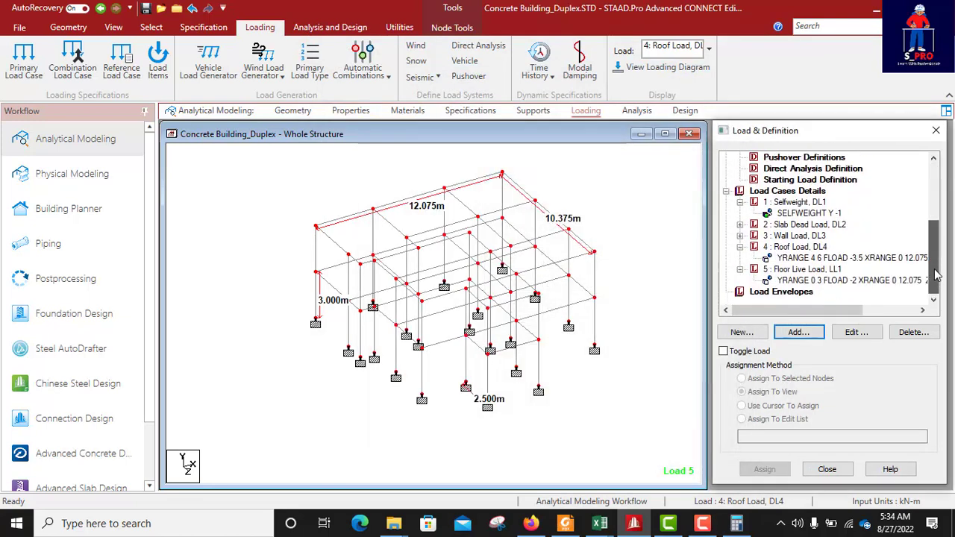
click(783, 192)
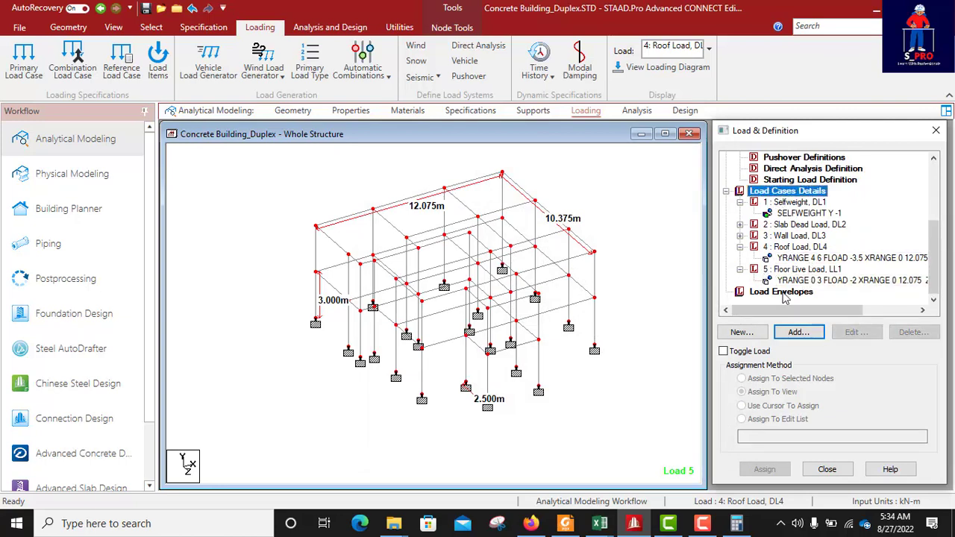
click(797, 332)
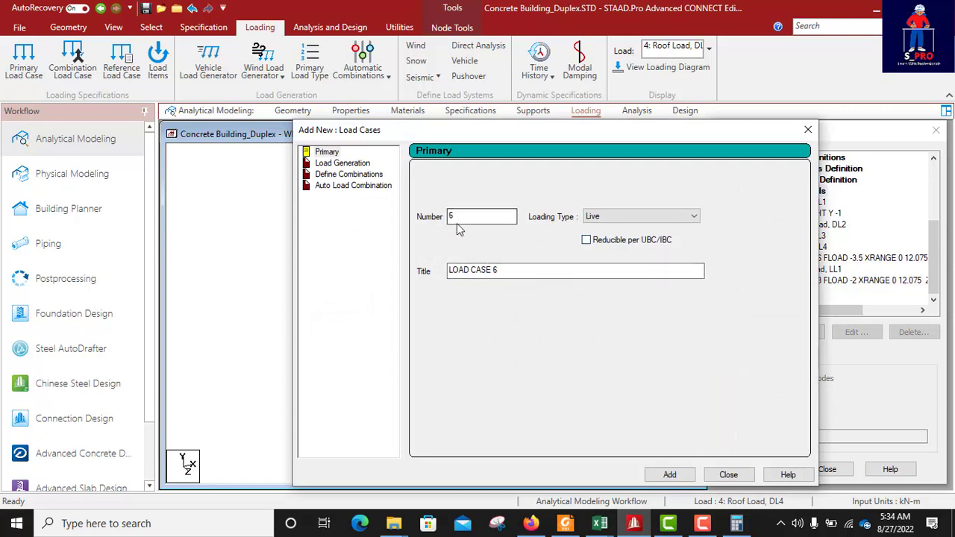
click(628, 216)
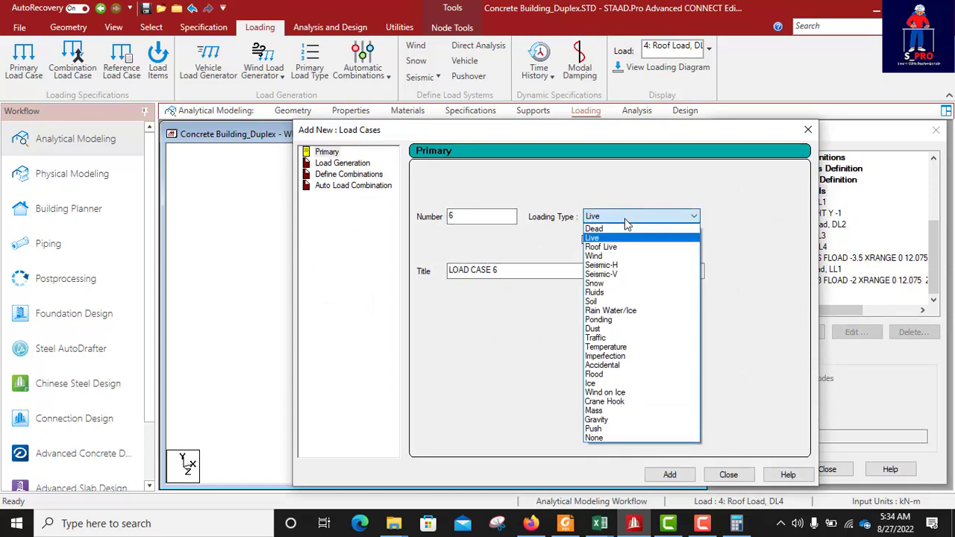
click(602, 259)
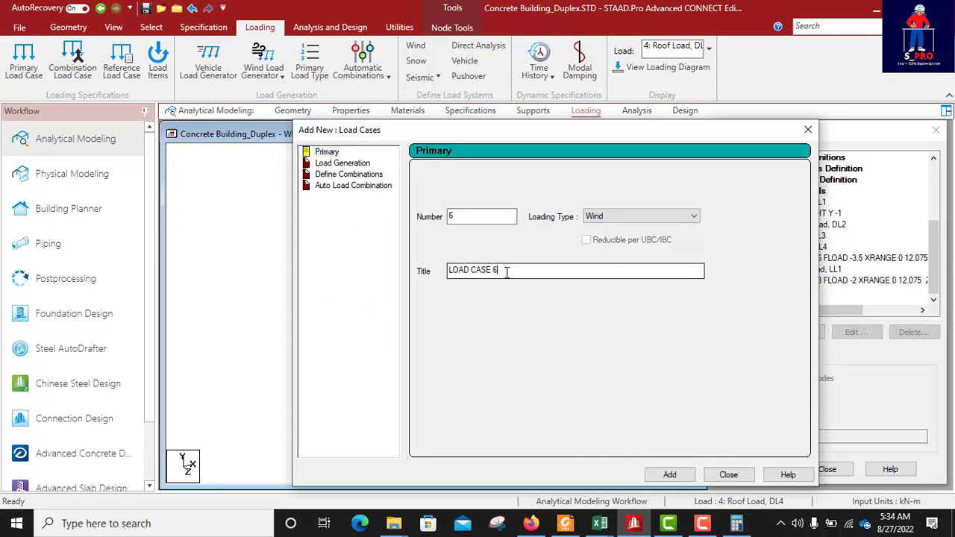
drag(508, 270, 435, 283)
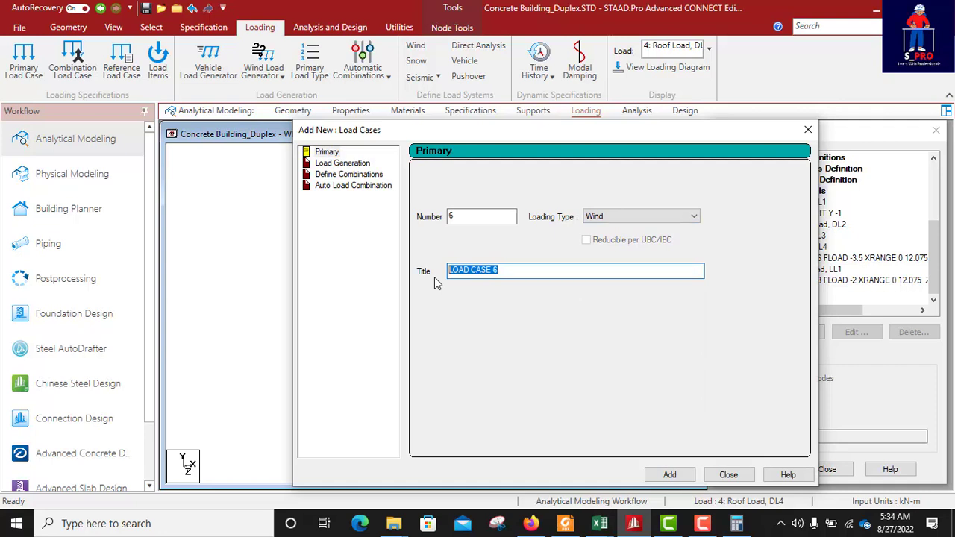
text(Wind +X)
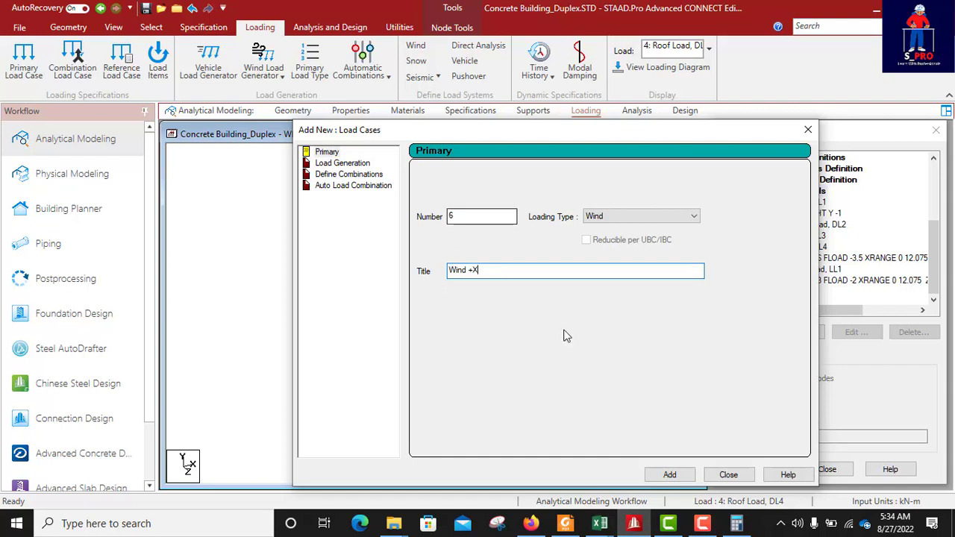
click(669, 474)
Add primary load case 7 with loading type Wind and the title "Wind -X".
drag(507, 276, 449, 277)
text(W)
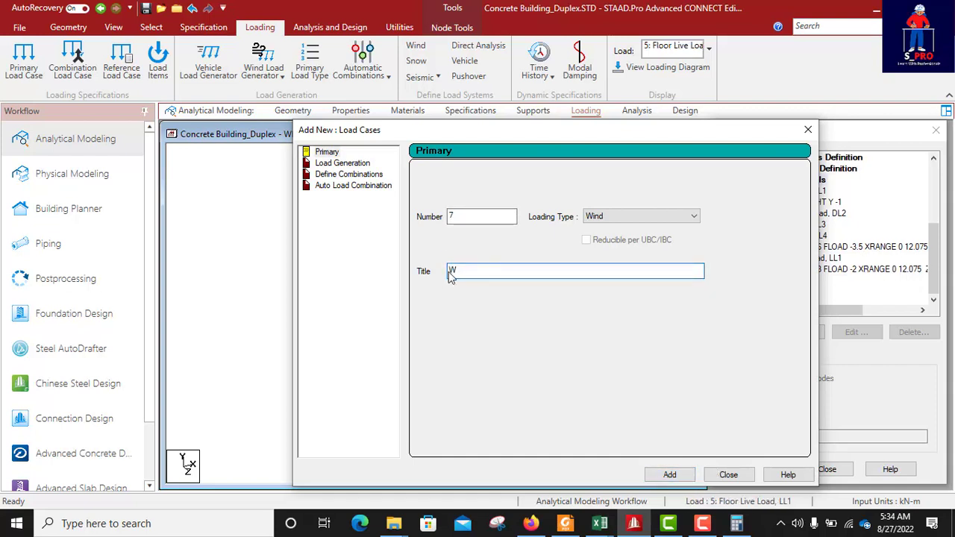
text(ind -X)
click(669, 474)
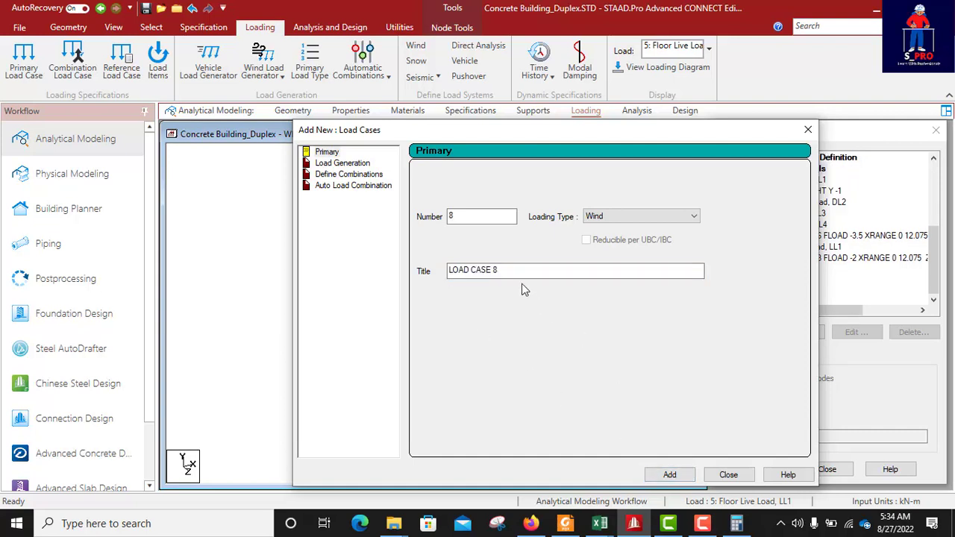
Add primary load case 8 with loading type Wind and the title "Wind +Z".
drag(517, 270, 433, 283)
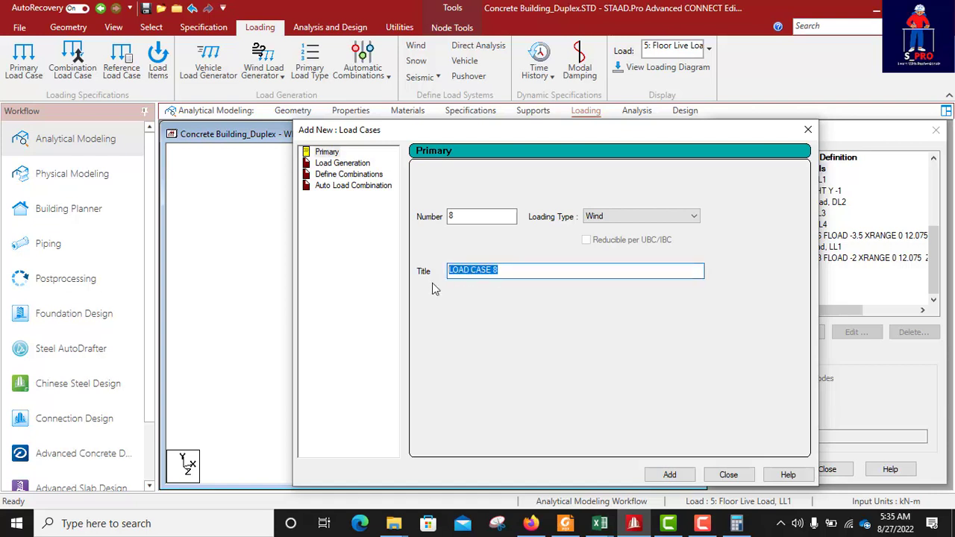
text(Wind +Z)
click(677, 479)
Add primary load case 9 with loading type Wind and the title "Wind -Z", and finish adding load cases.
drag(506, 270, 443, 278)
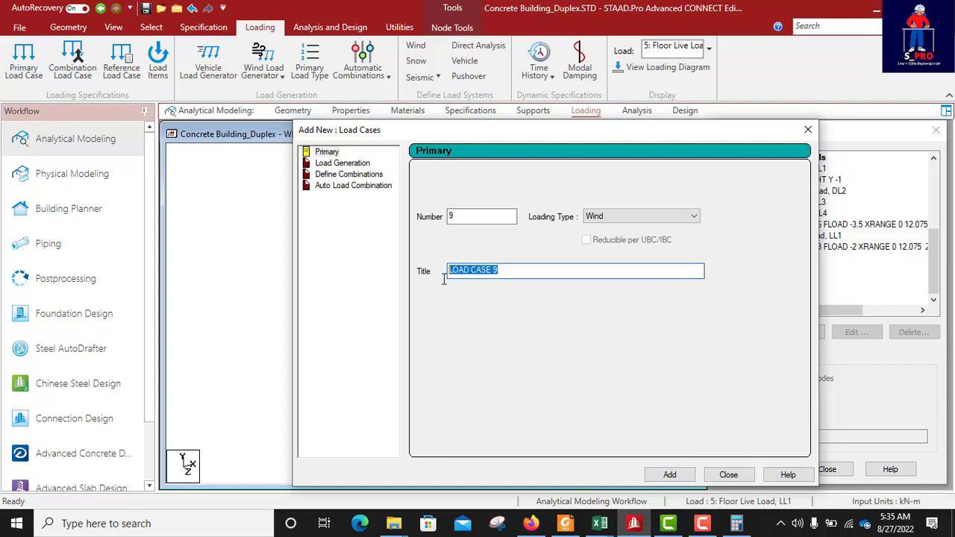
text(Wind -Z)
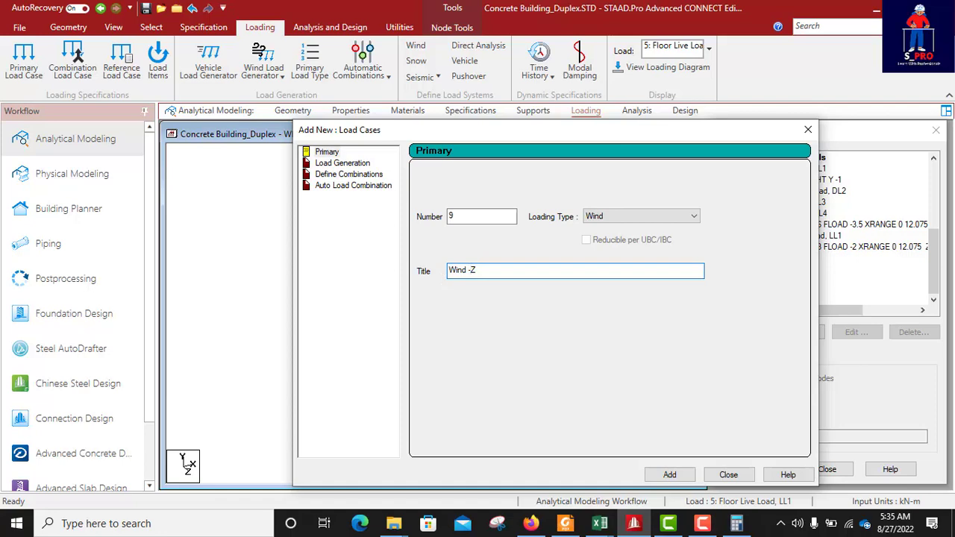
click(674, 476)
click(728, 475)
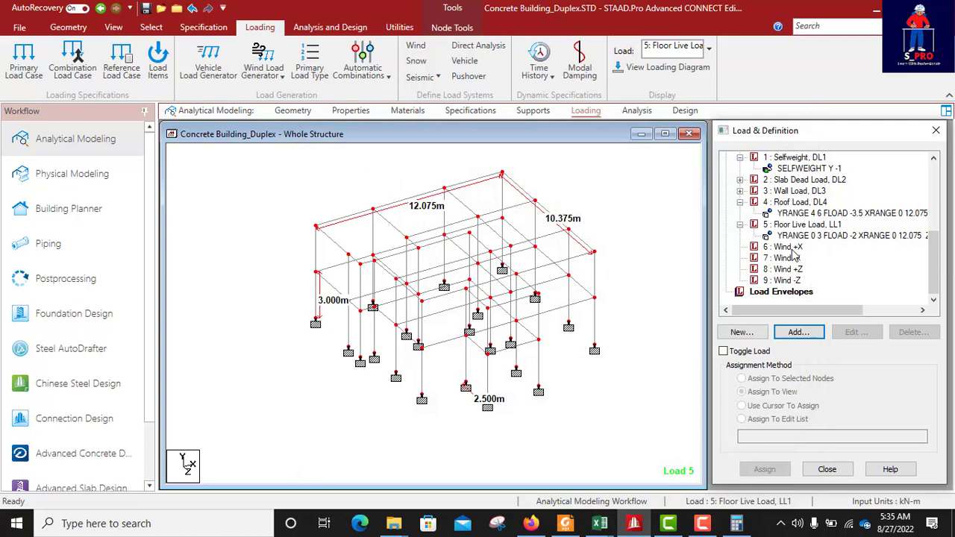
Start a type 1 wind load item for load case 6, Wind +X, on the X windward face with a maximum Y range of 6 m.
click(785, 249)
click(799, 332)
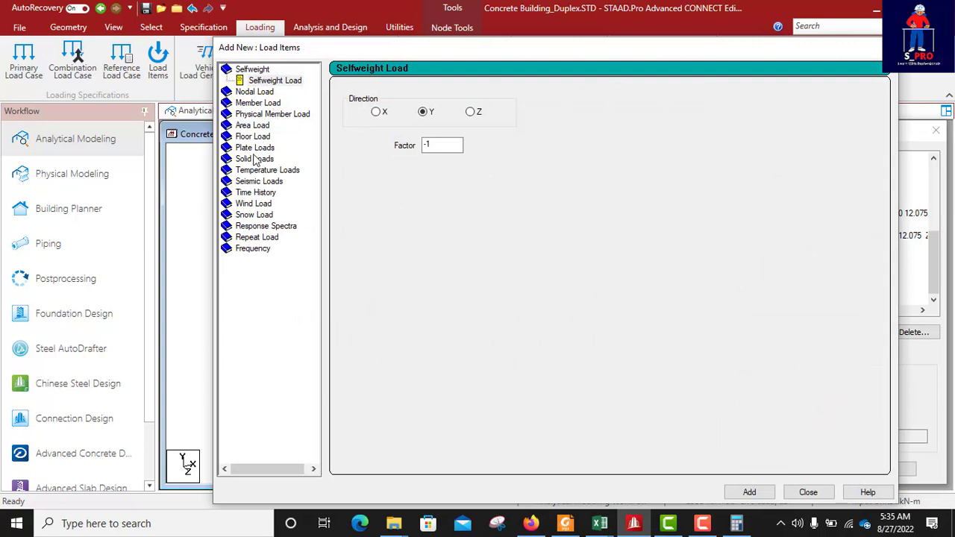
click(255, 206)
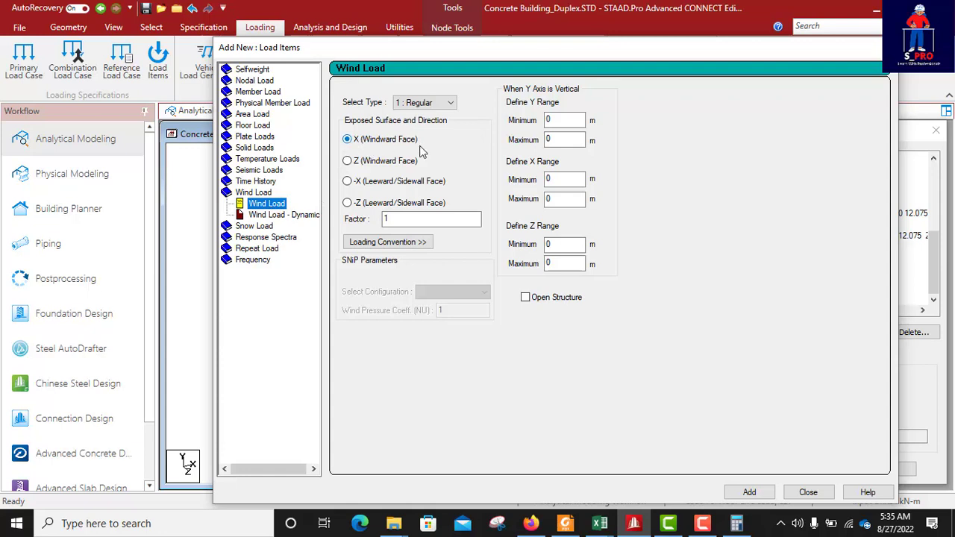
click(449, 104)
click(445, 115)
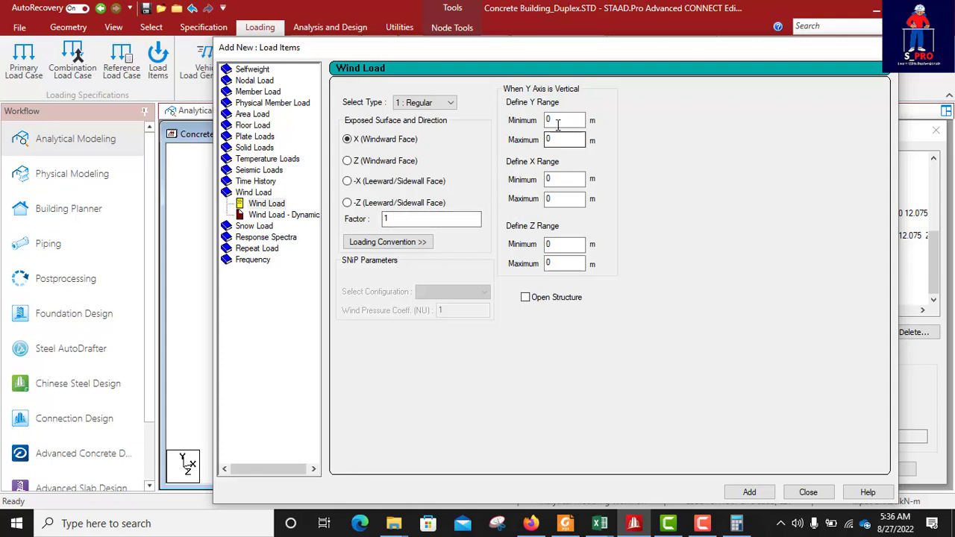
drag(551, 51, 690, 75)
middle_drag(341, 233, 223, 225)
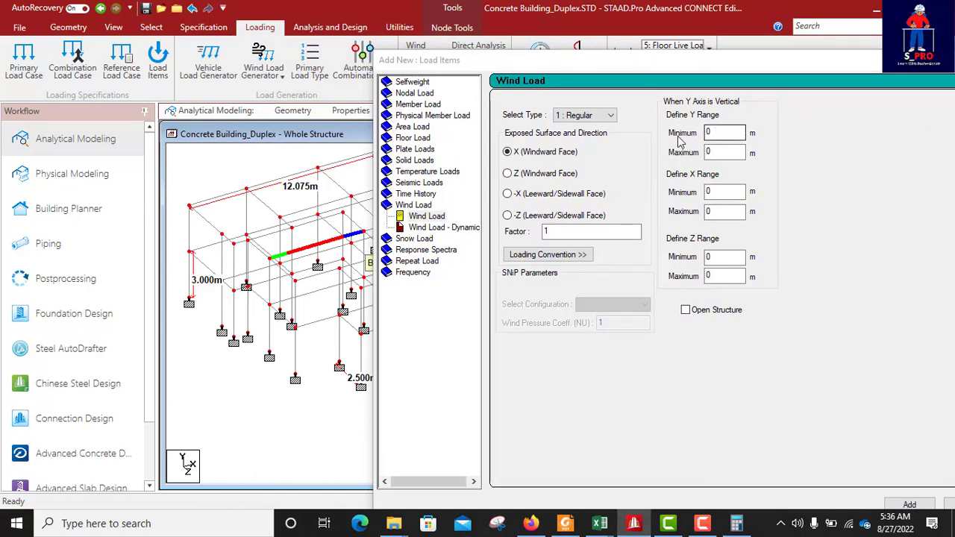
double_click(706, 153)
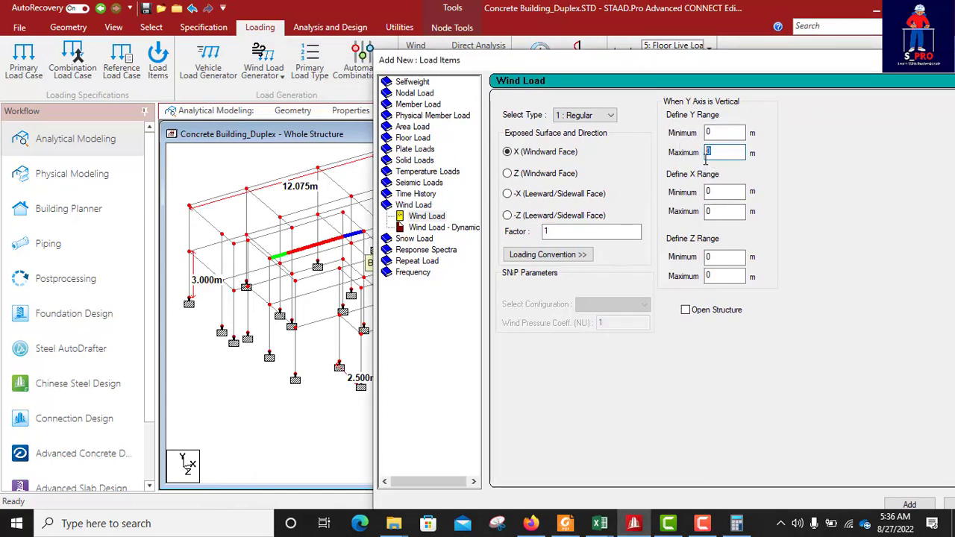
text(6)
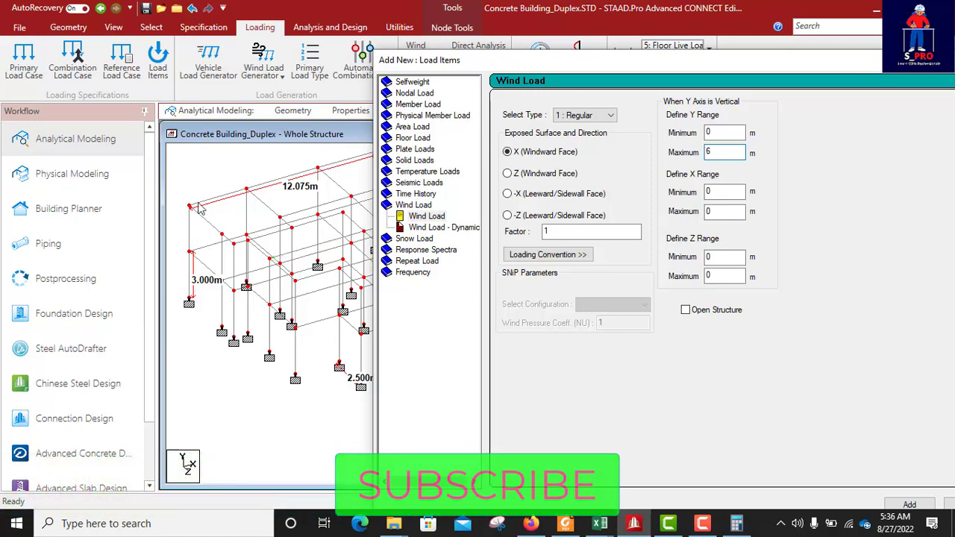
Add the Wind +X load item with maximum X range 12.075 m and maximum Z range 12.875 m, and display it on the model.
double_click(713, 211)
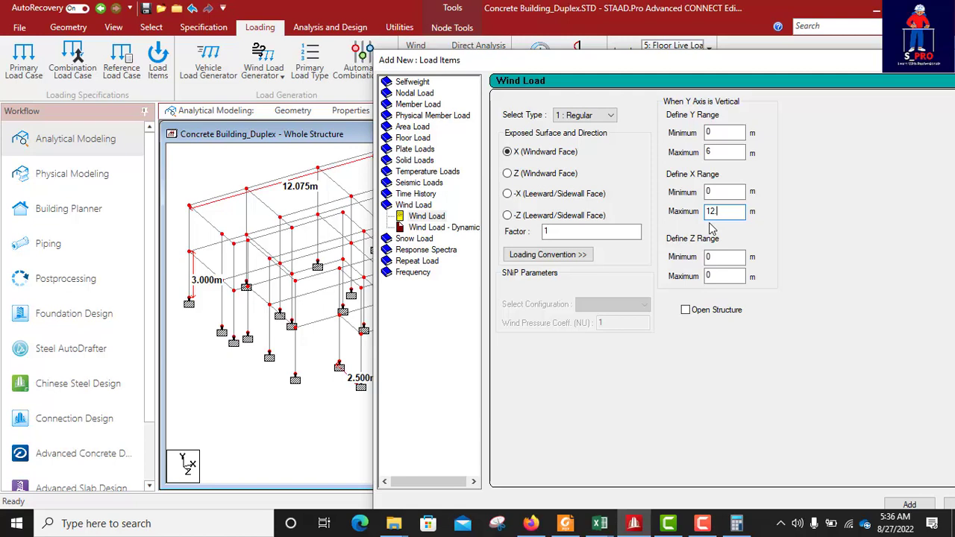
text(12.075)
key(Tab)
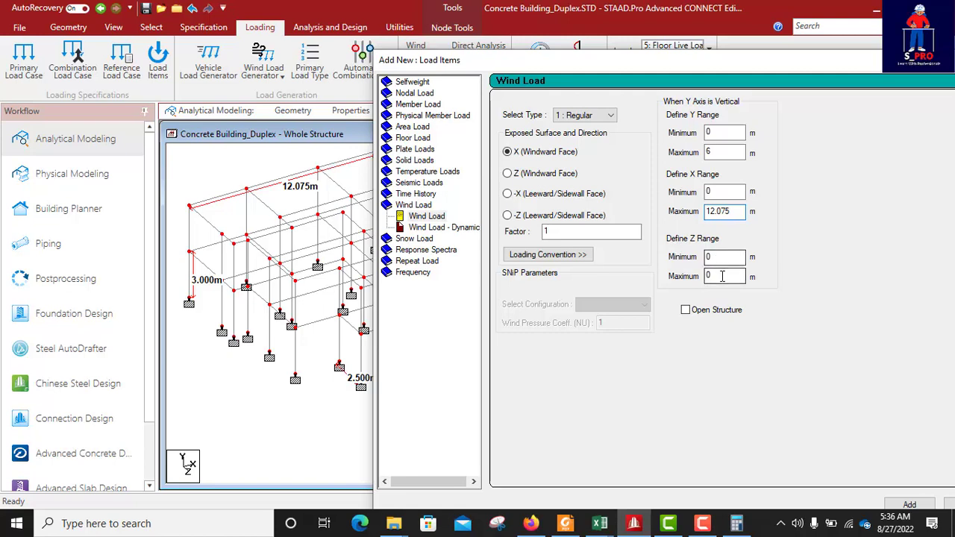
key(Tab)
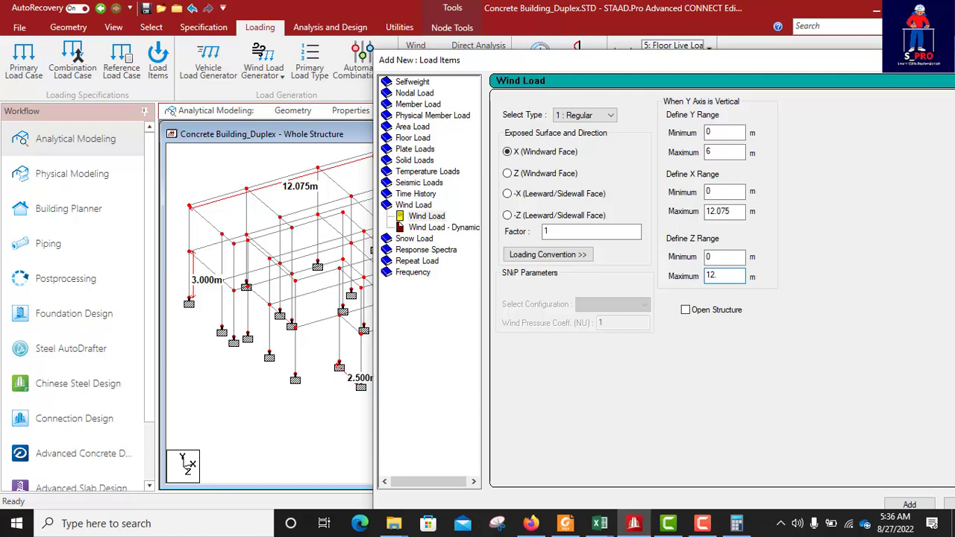
text(12.875)
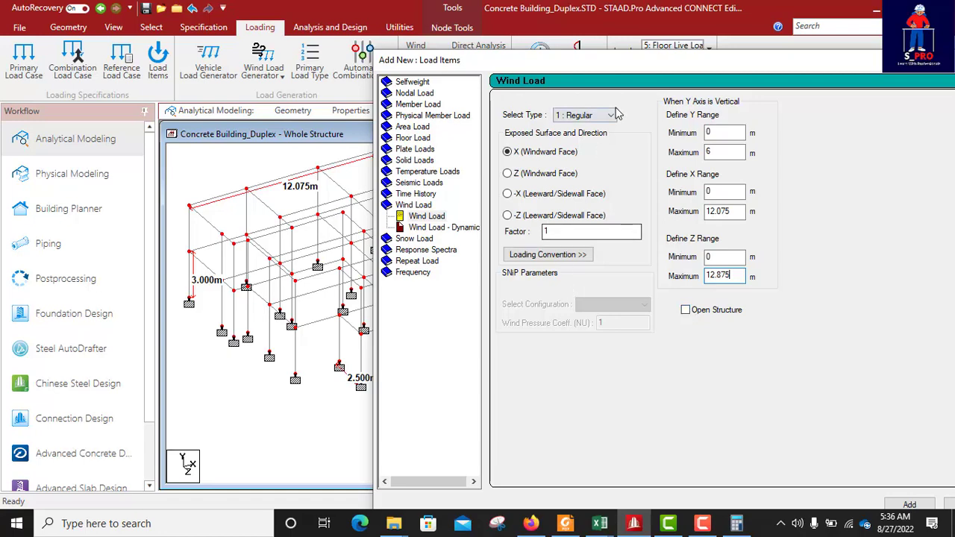
drag(673, 69, 629, 40)
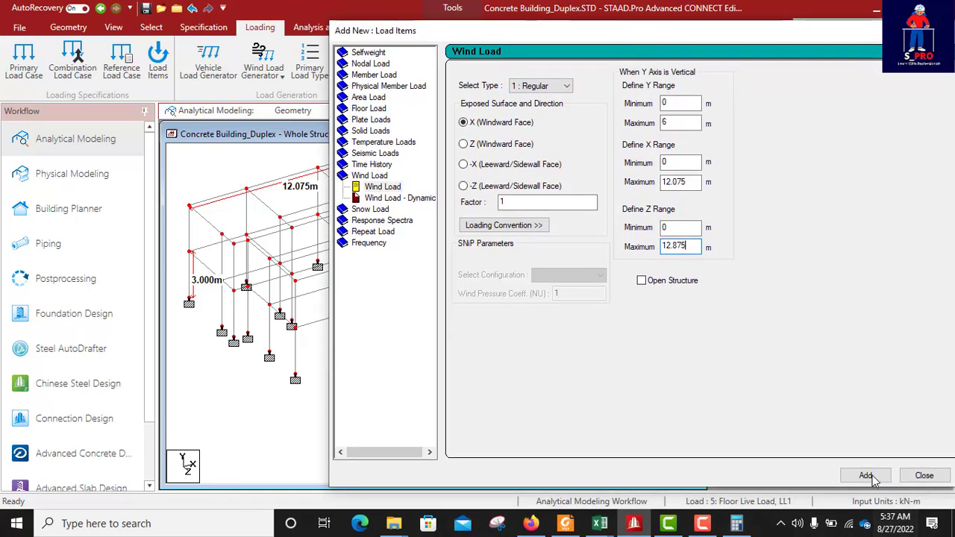
click(925, 476)
click(837, 247)
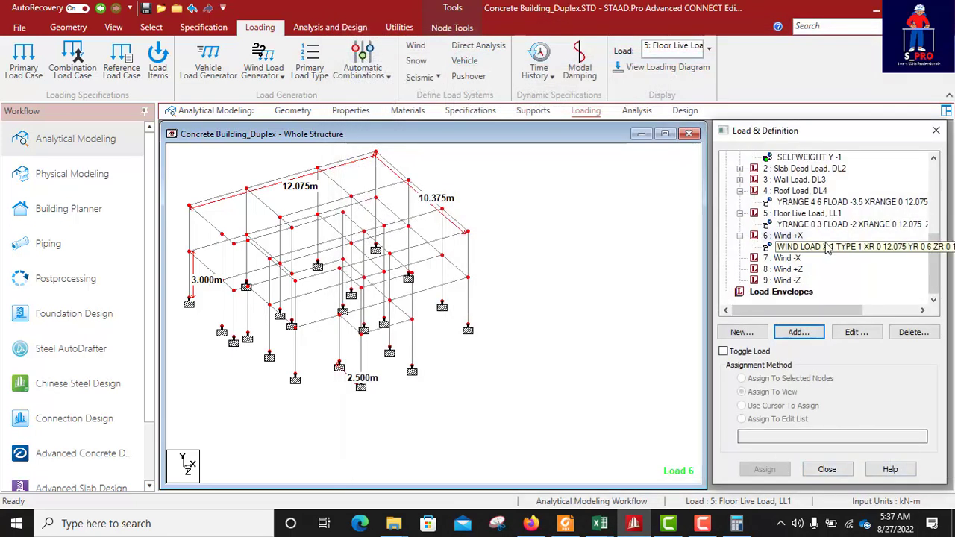
scroll(580, 347, down, 3)
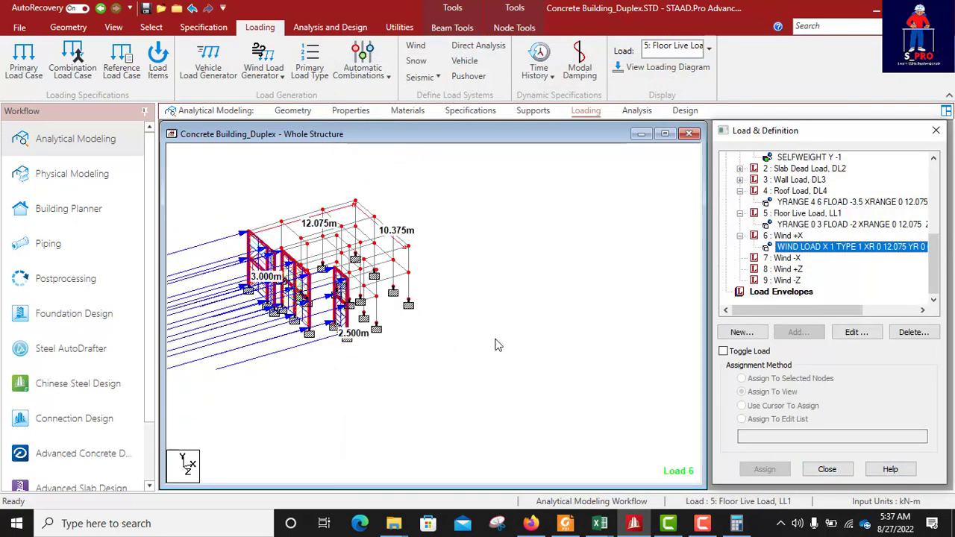
middle_drag(386, 302, 393, 306)
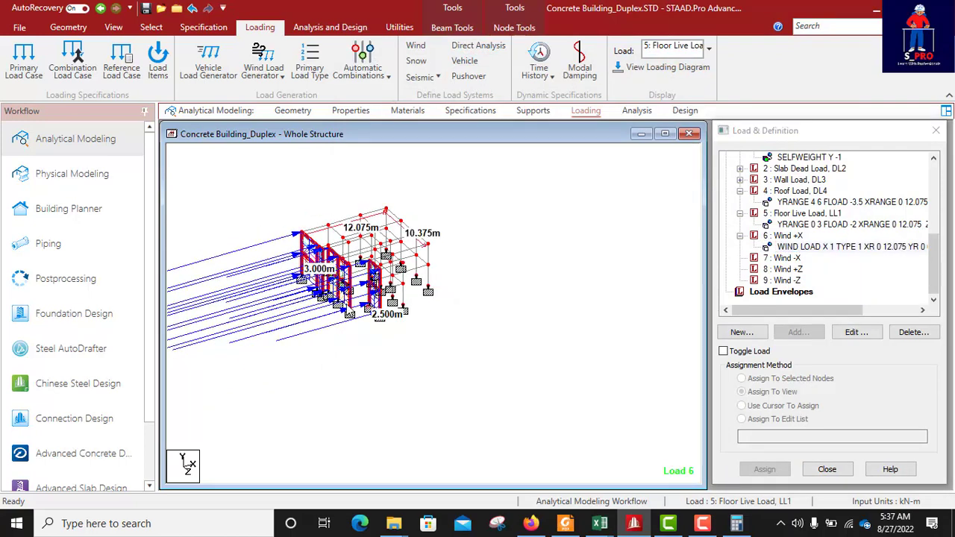
scroll(278, 300, up, 3)
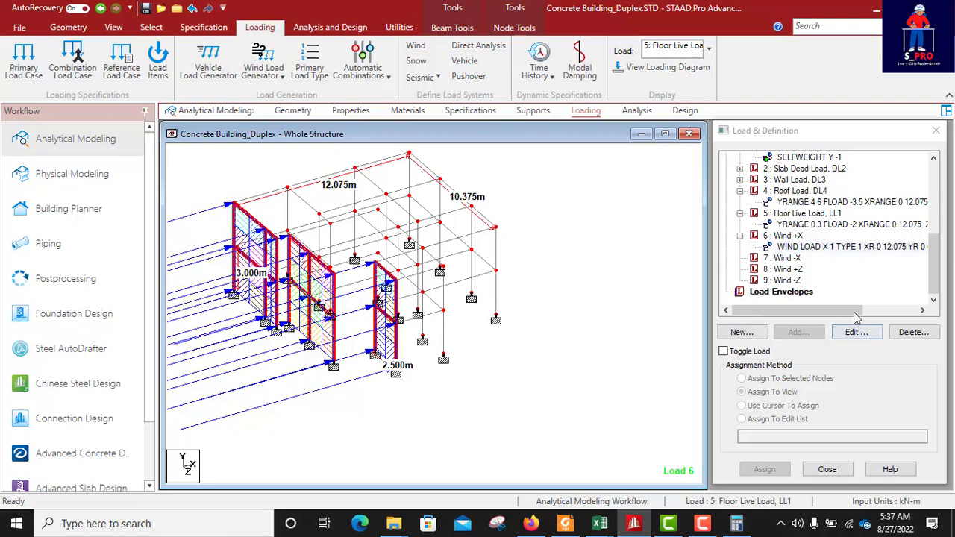
Start a type 1 wind load item for load case 7, Wind -X, on the X windward face with factor -1 and maximum Y 6 m.
click(779, 258)
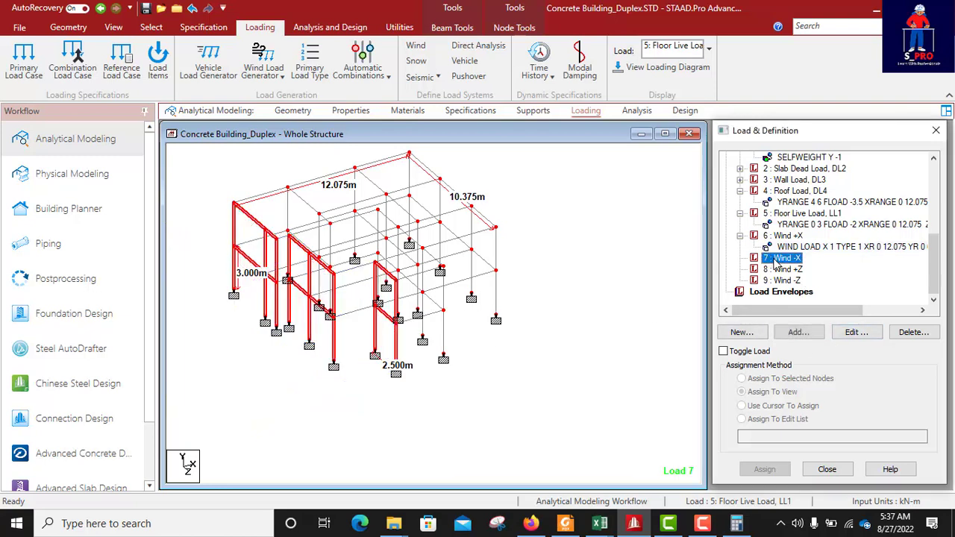
click(797, 333)
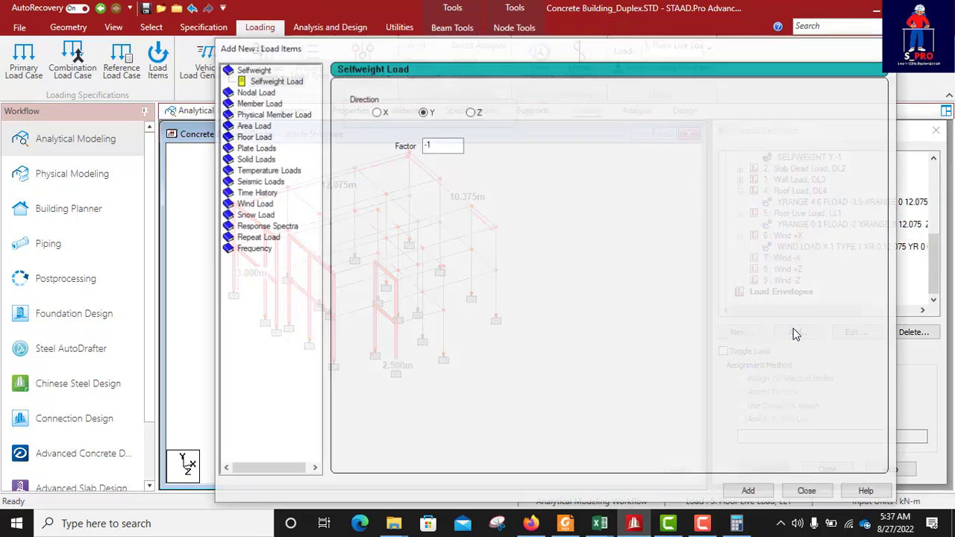
click(254, 205)
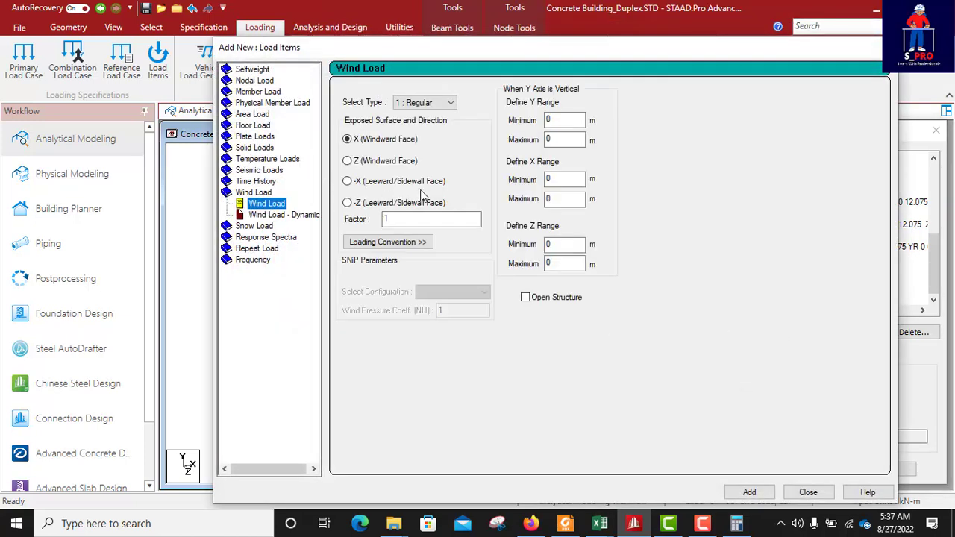
double_click(395, 216)
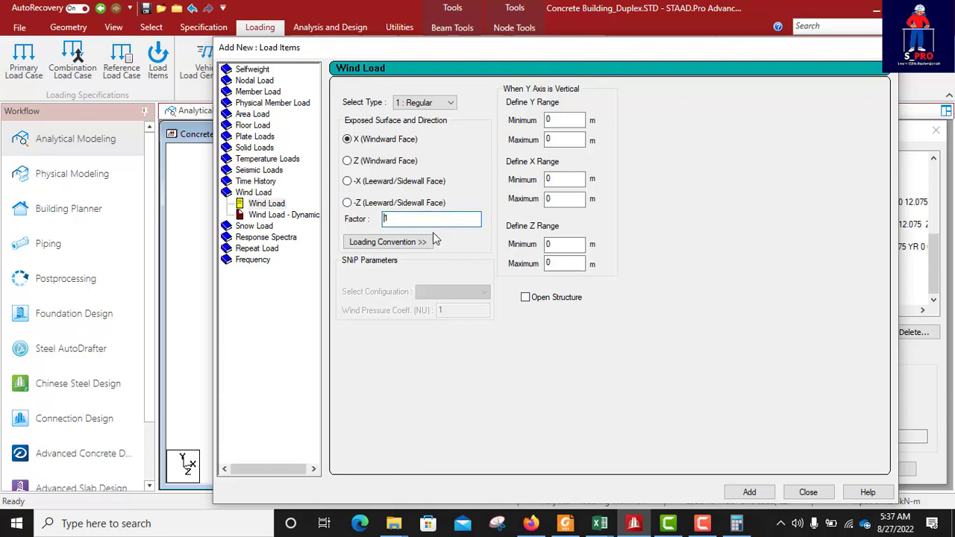
double_click(554, 139)
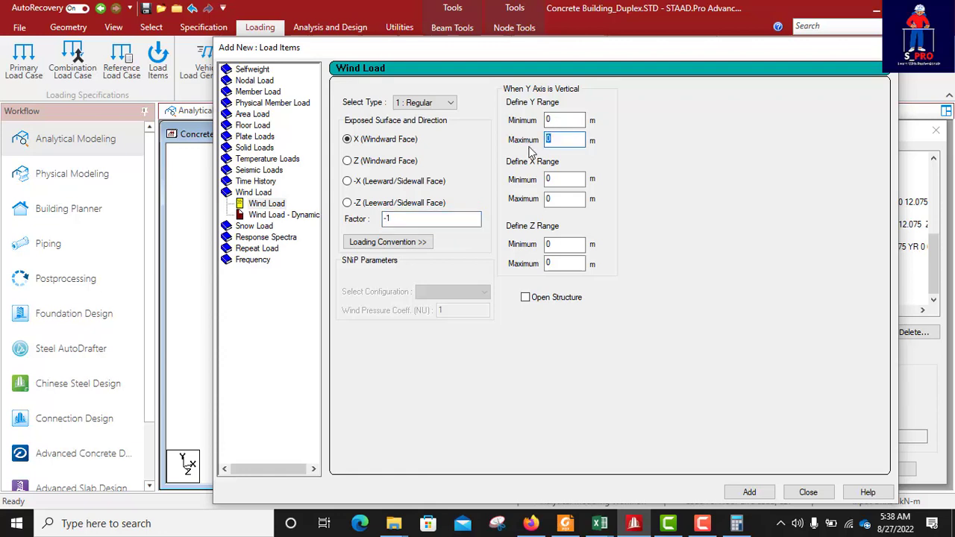
Set the Wind -X item's maximum X range to 12.075 m and maximum Z range to 12.875 m, and add it to the load case.
key(Tab)
key(Tab)
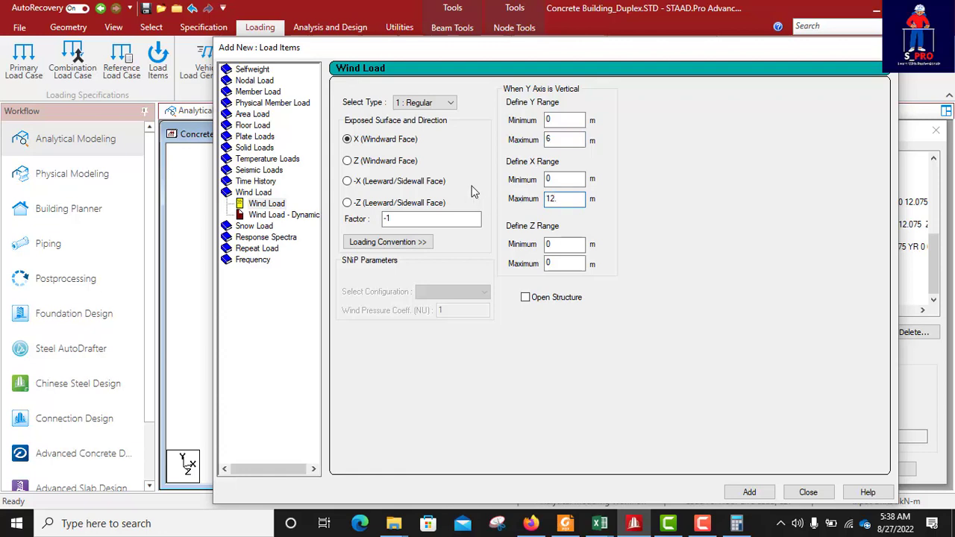
drag(298, 49, 435, 55)
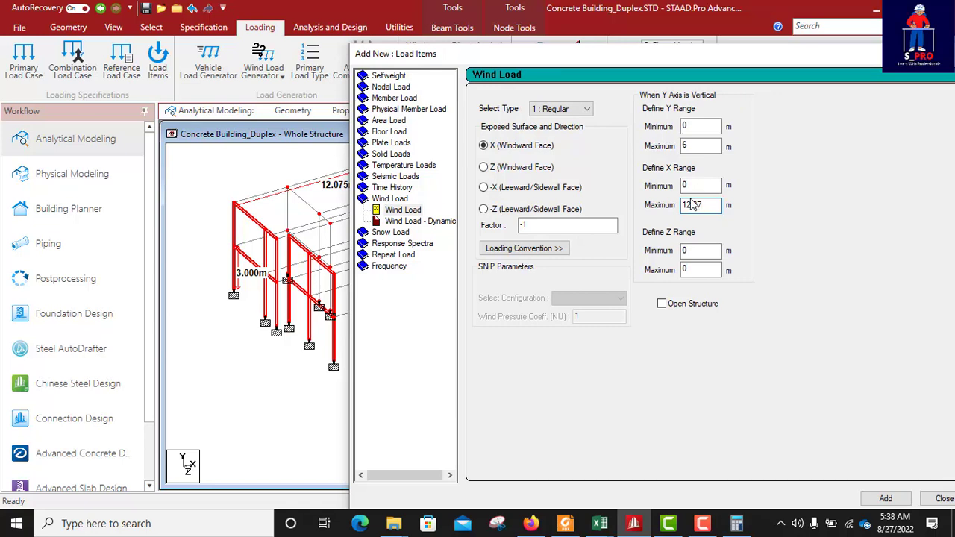
double_click(691, 268)
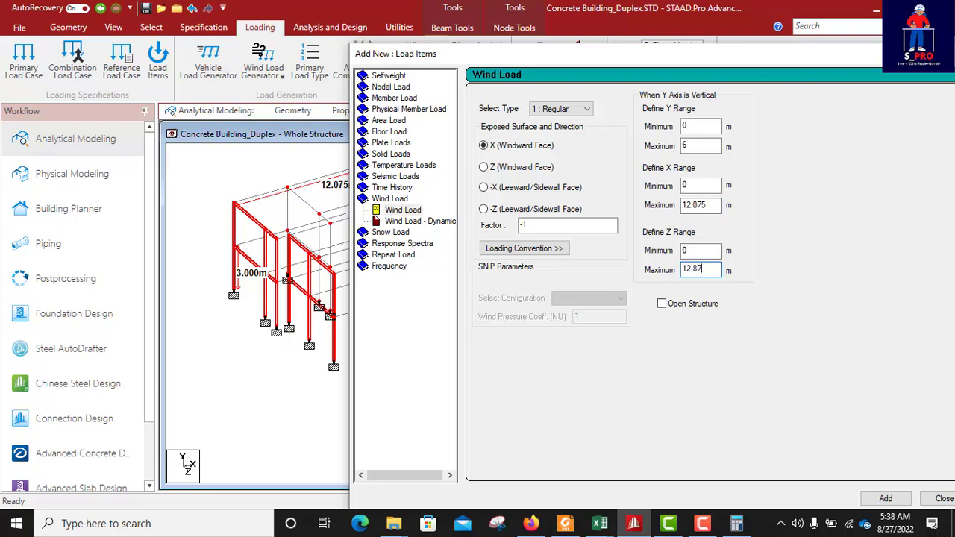
click(885, 498)
drag(611, 58, 588, 54)
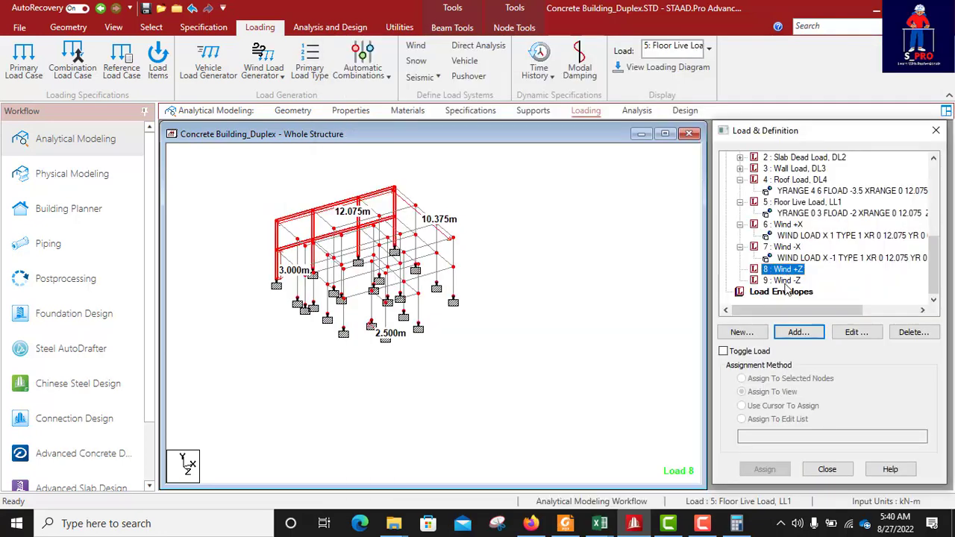
Start a type 1 wind load item for load case 8, Wind +Z, on the Z windward face with a maximum Y range of 6 m.
click(810, 333)
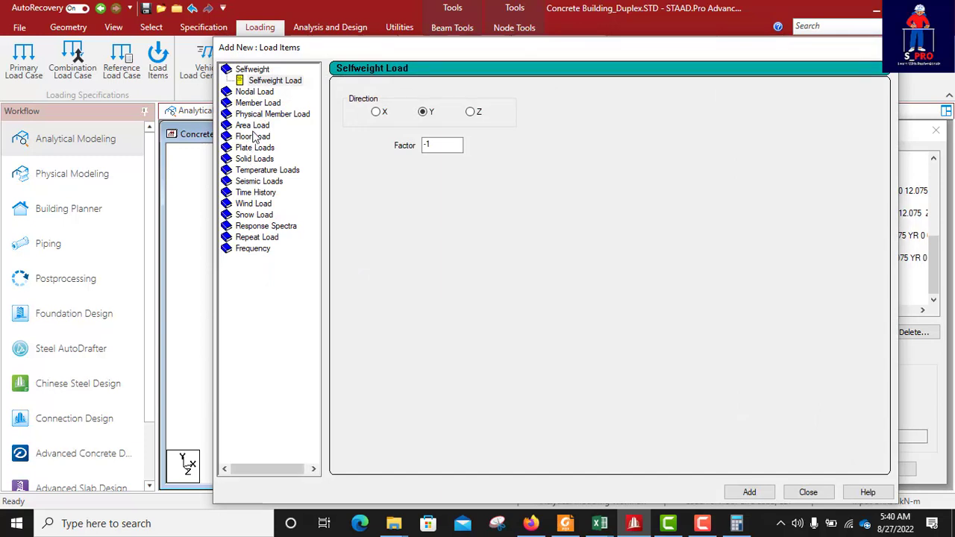
click(255, 204)
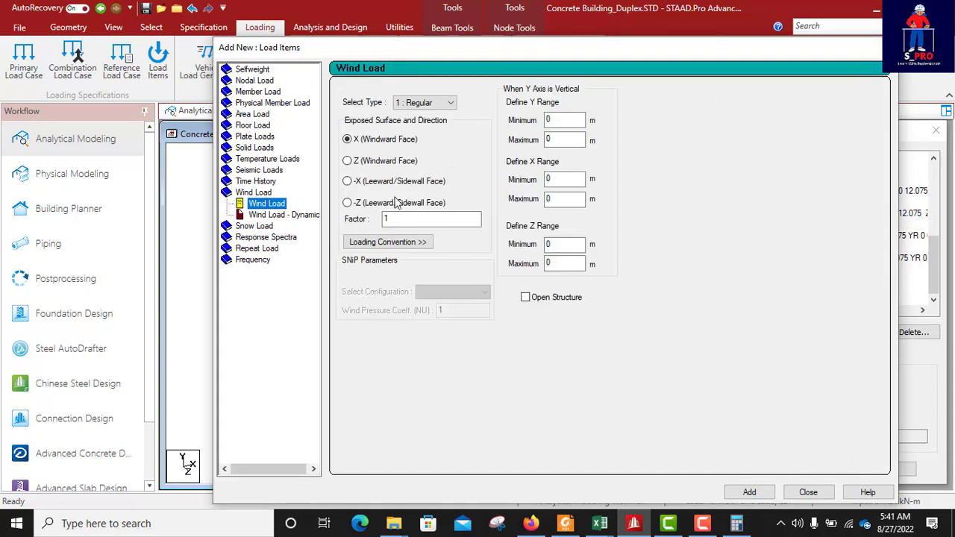
click(348, 162)
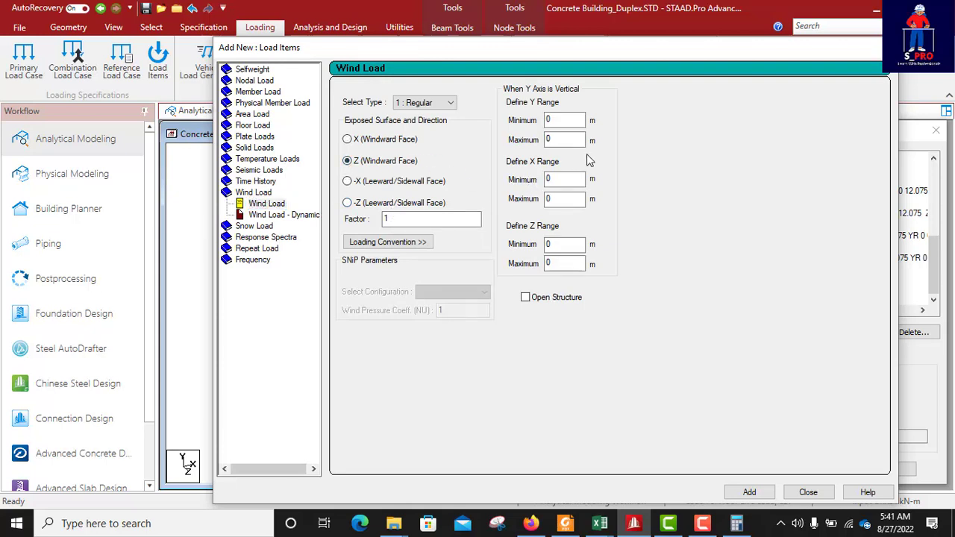
drag(566, 141, 544, 144)
text(6)
Complete the Wind +Z item's X and Z ranges with an X maximum of 12.075 m, add it, and display the load on the model.
drag(560, 198, 542, 207)
key(Tab)
key(Tab)
click(750, 493)
click(808, 493)
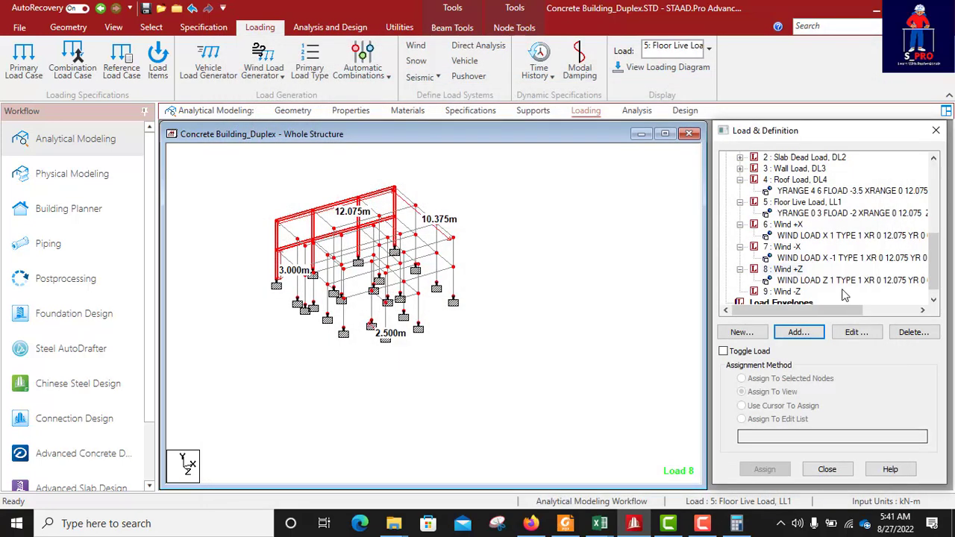
scroll(829, 273, down, 1)
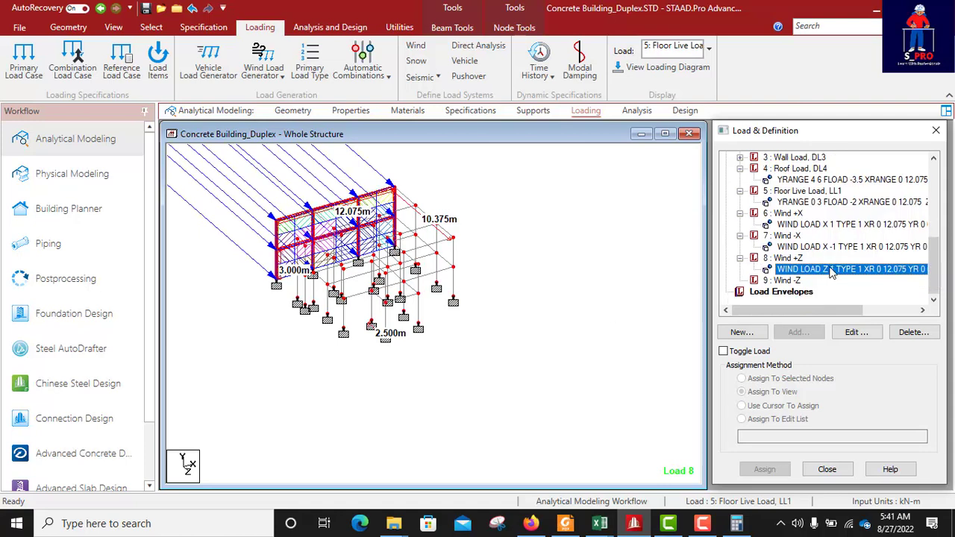
Start a type 1 wind load item for load case 9, Wind -Z, on the -Z leeward face with factor -1 and maximum Y 6 m.
click(788, 281)
click(798, 332)
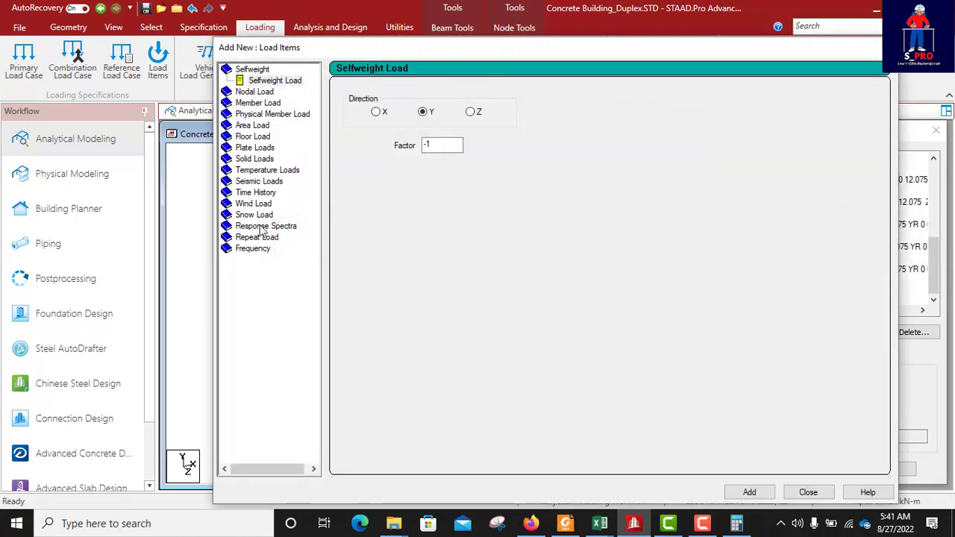
click(261, 204)
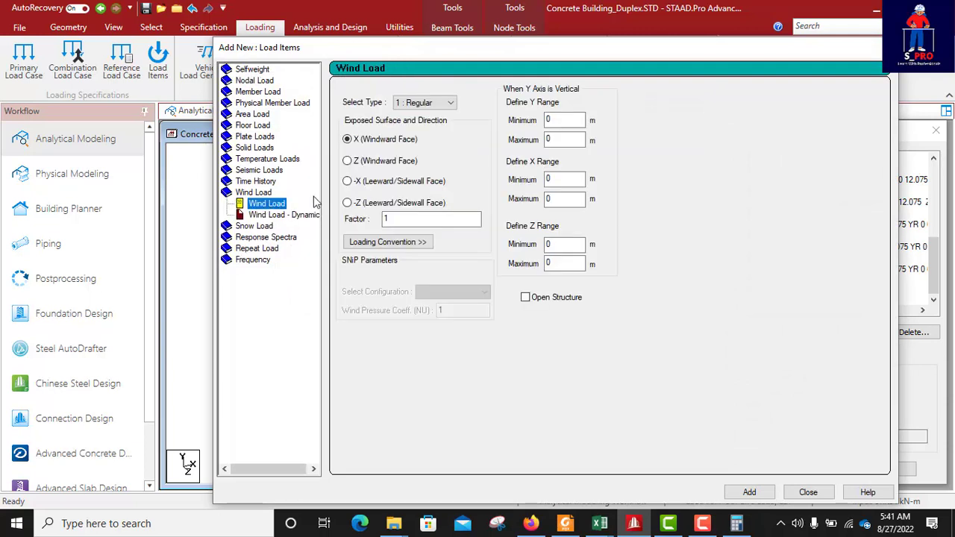
click(396, 219)
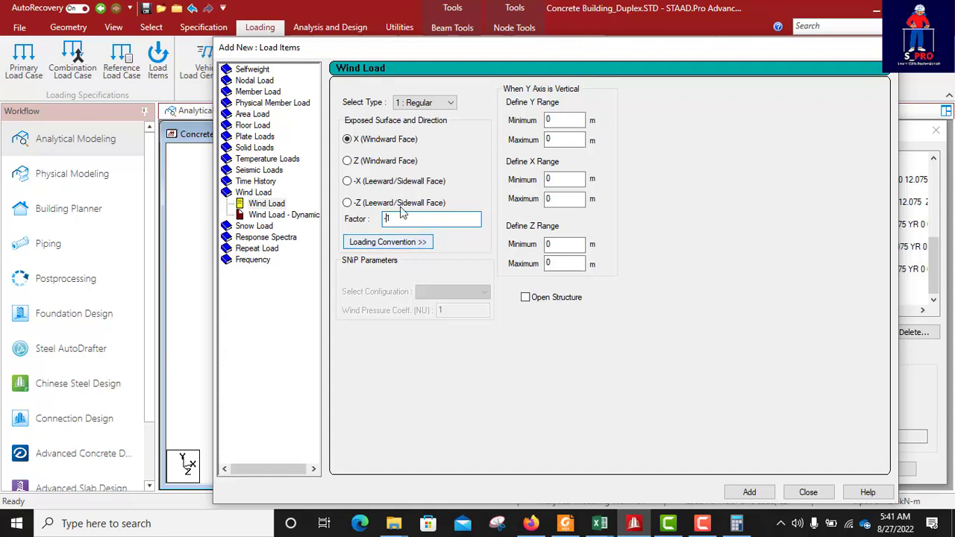
text(-)
click(347, 205)
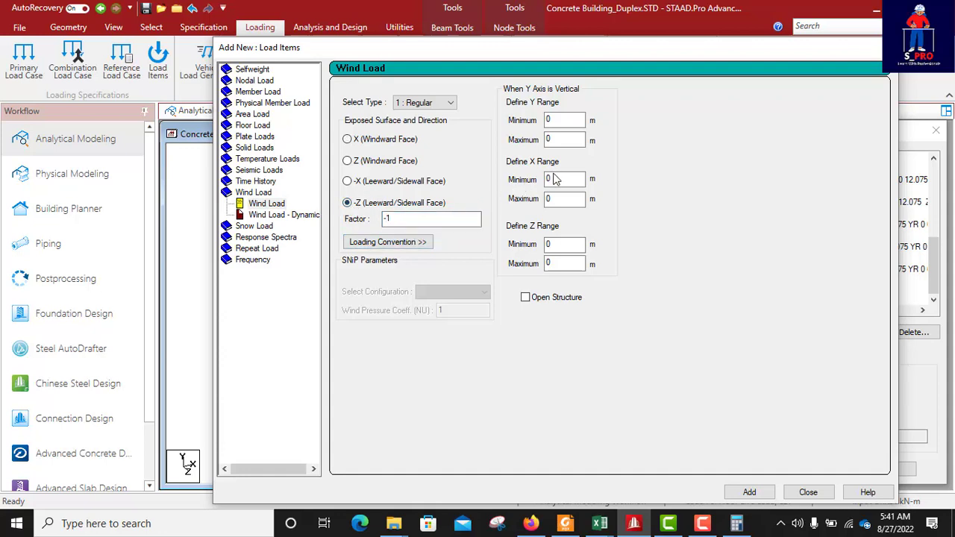
click(554, 140)
drag(554, 139, 537, 147)
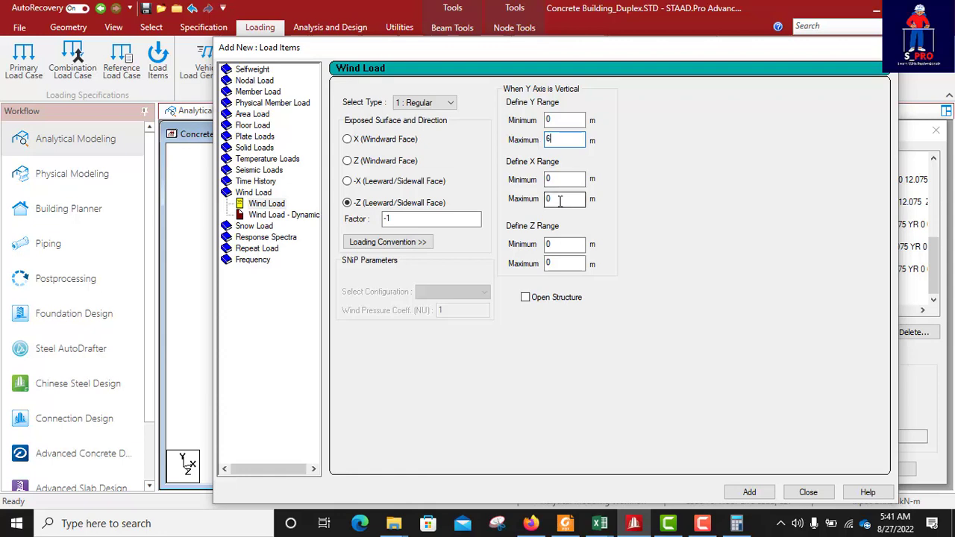
Set the Wind -Z item's maximum X range to 12.075 m and maximum Z range to 12.875 m, and add it to the load case.
drag(558, 199, 549, 201)
text(12)
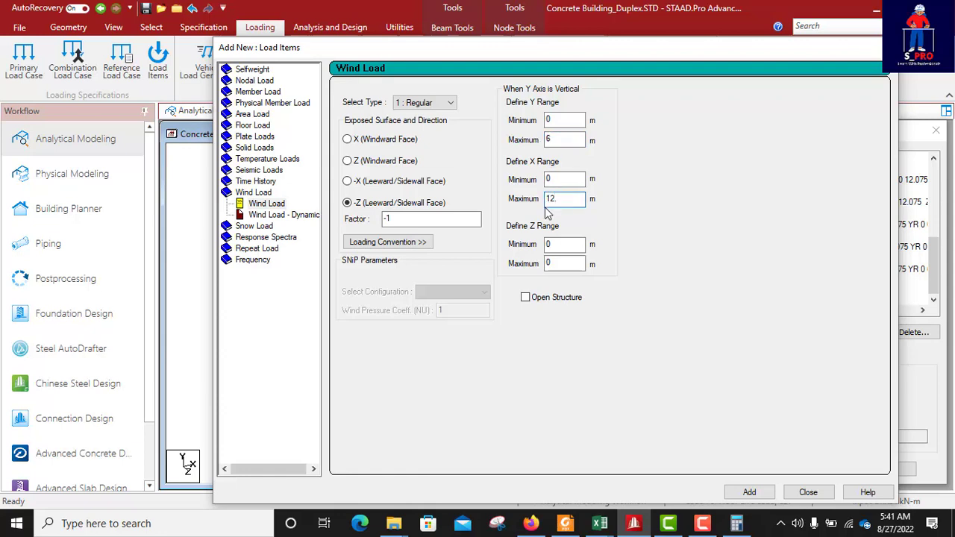
text(.075)
drag(552, 263, 537, 272)
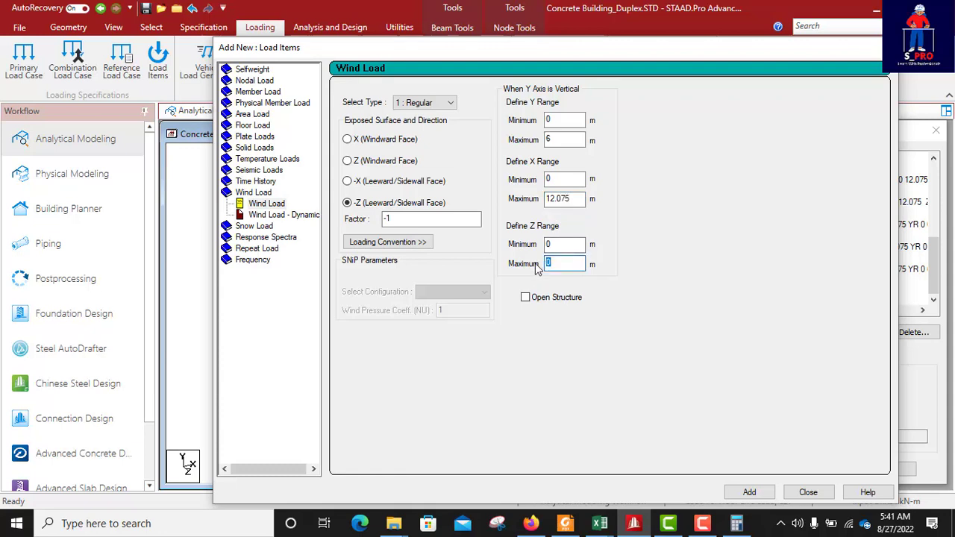
text(12.875)
click(751, 492)
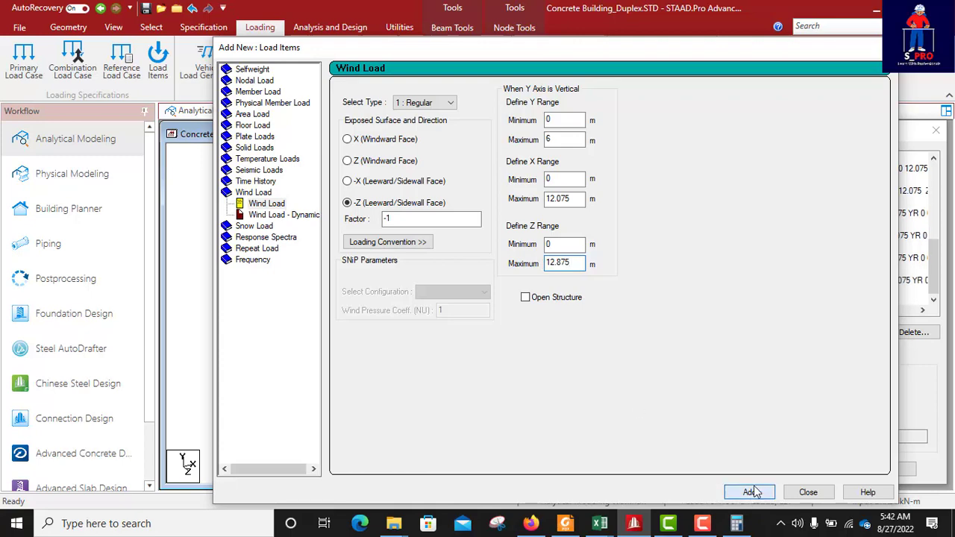
click(808, 492)
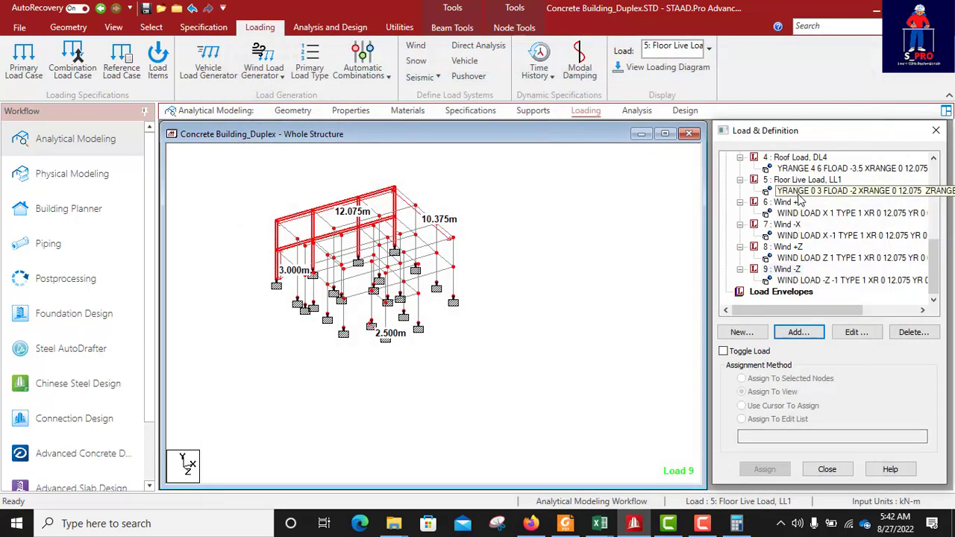
Display the Wind +X, -X, +Z and -Z load items on the model one after another to compare their directions and loaded faces.
click(800, 215)
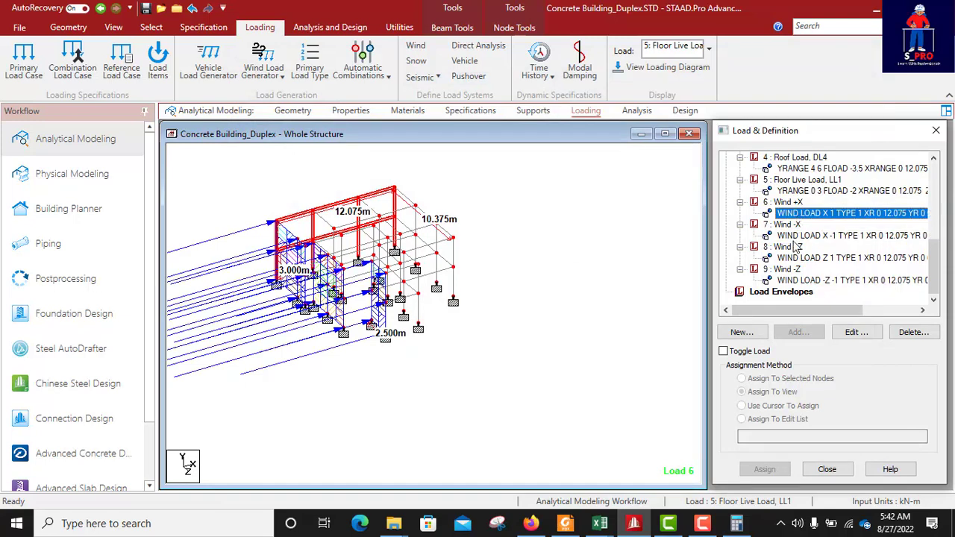
click(796, 236)
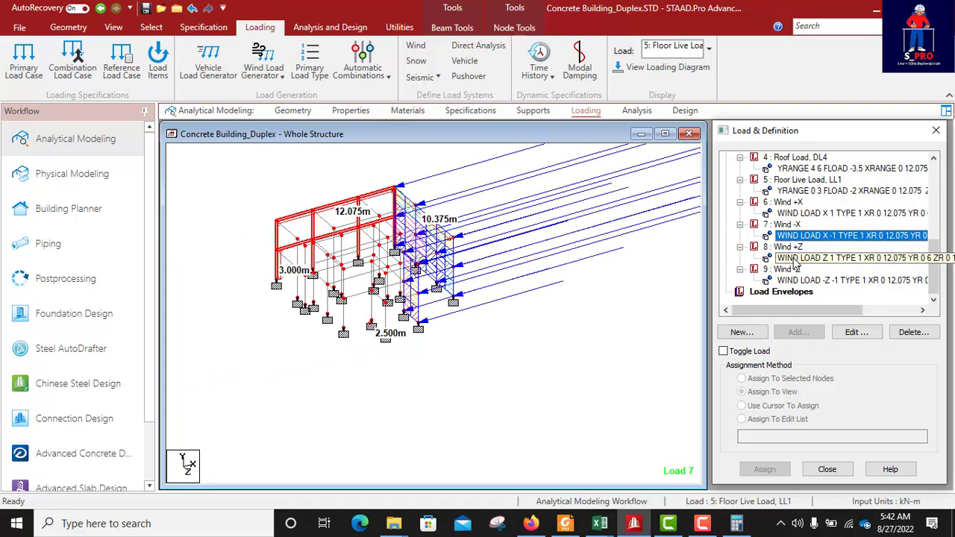
click(796, 258)
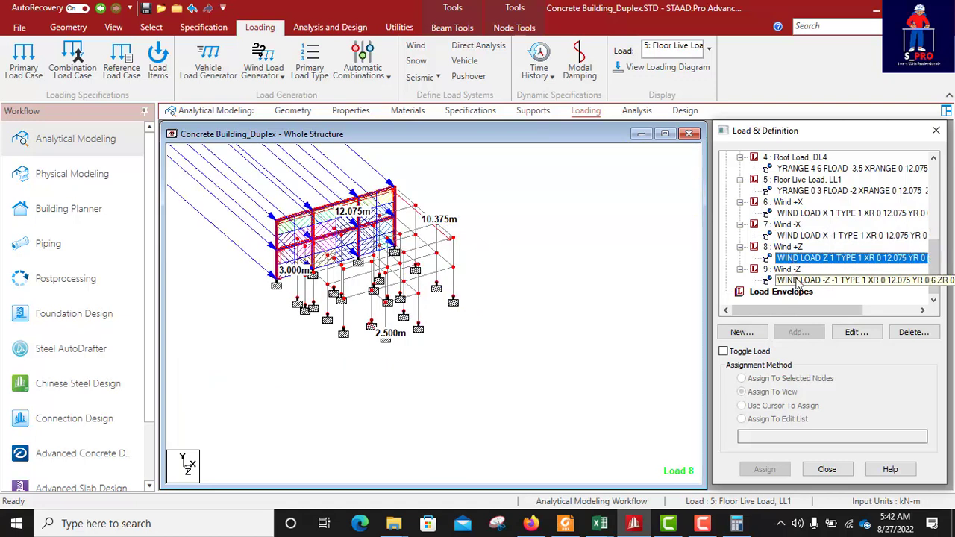
click(797, 281)
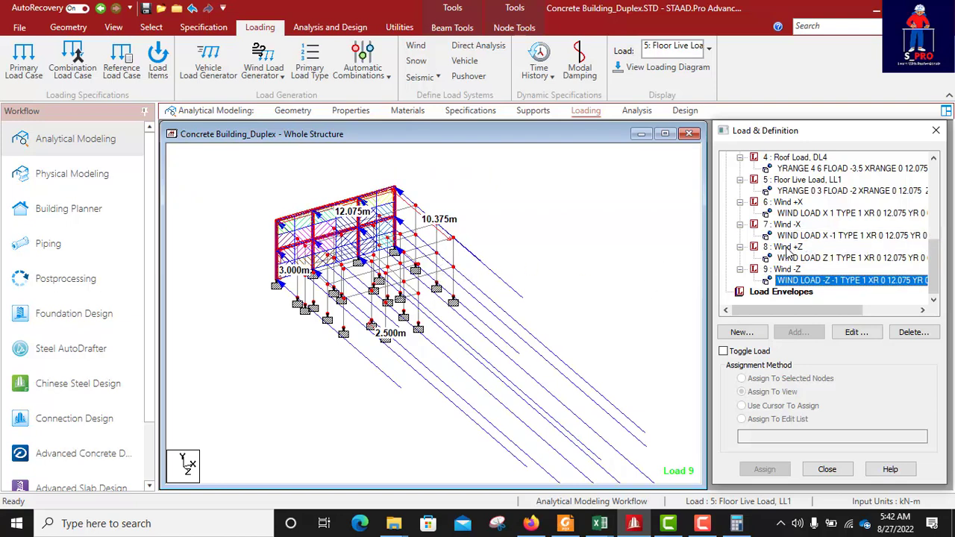
click(589, 255)
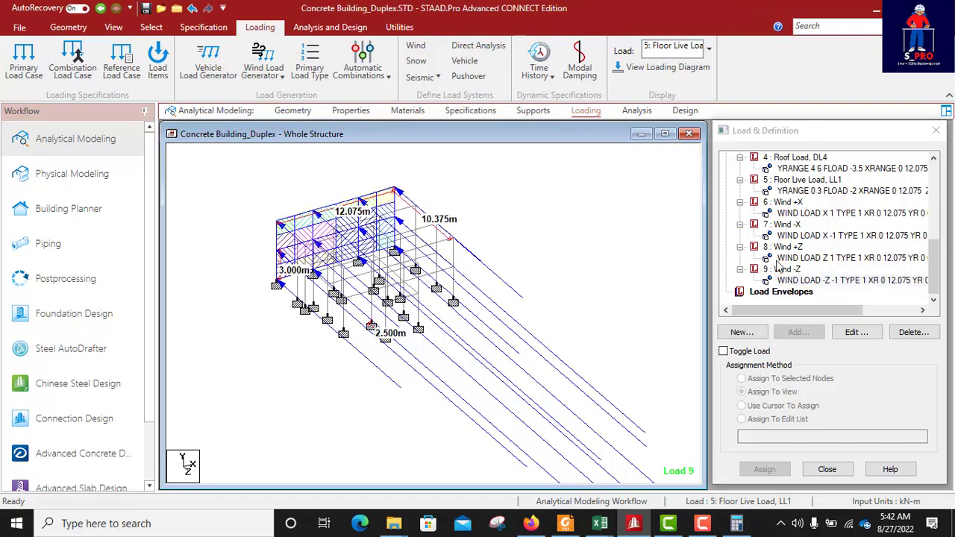
click(809, 282)
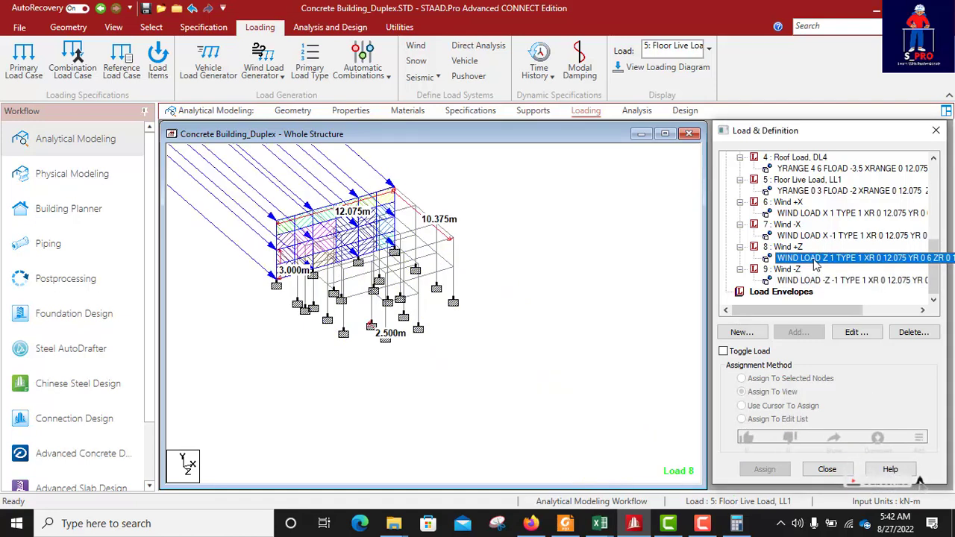
Open the wind load item of load case 9, Wind -Z, for editing and keep the loaded model in view.
click(820, 281)
double_click(819, 280)
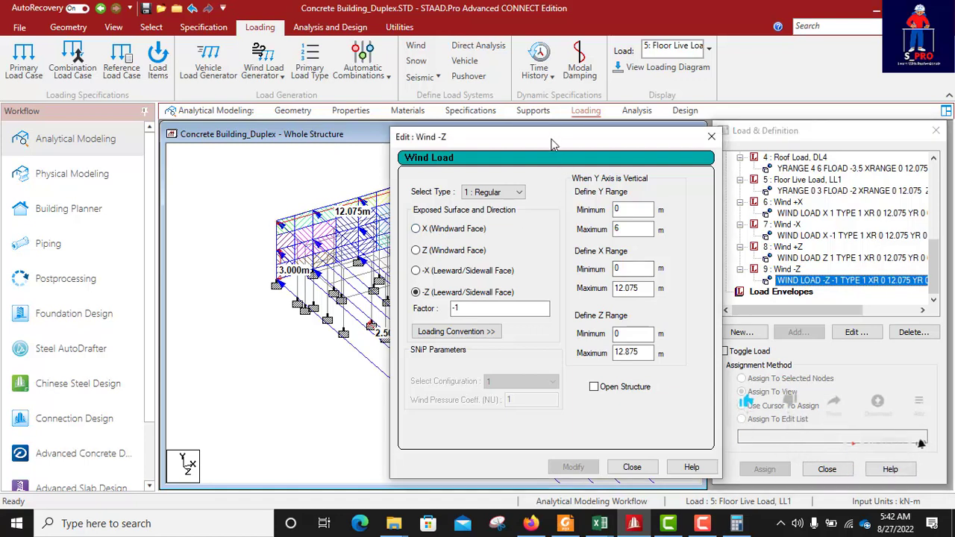
drag(554, 142, 552, 115)
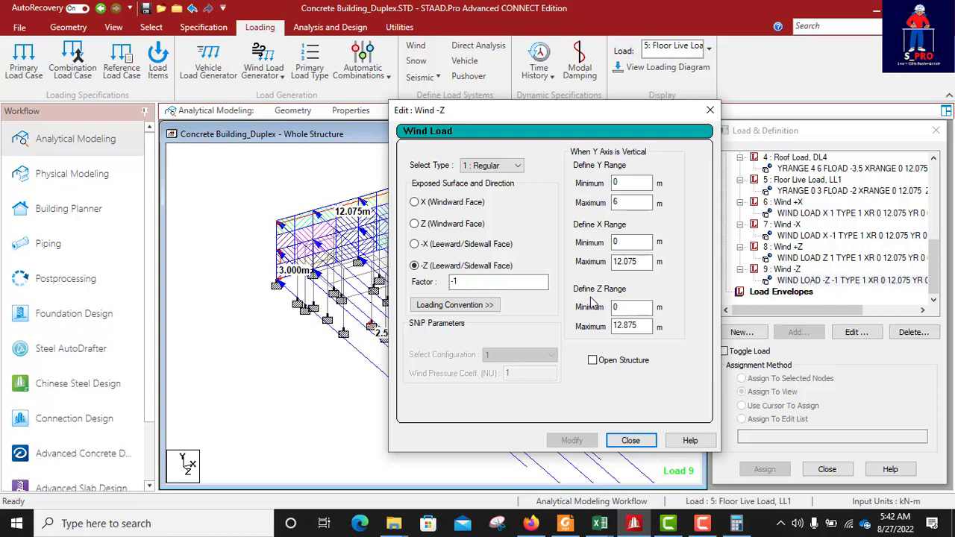
click(501, 456)
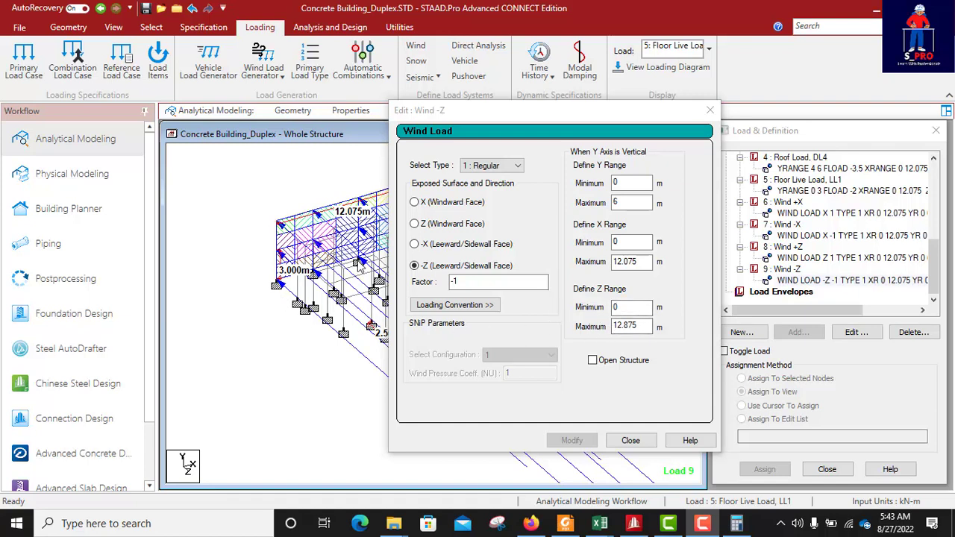
drag(465, 121, 659, 136)
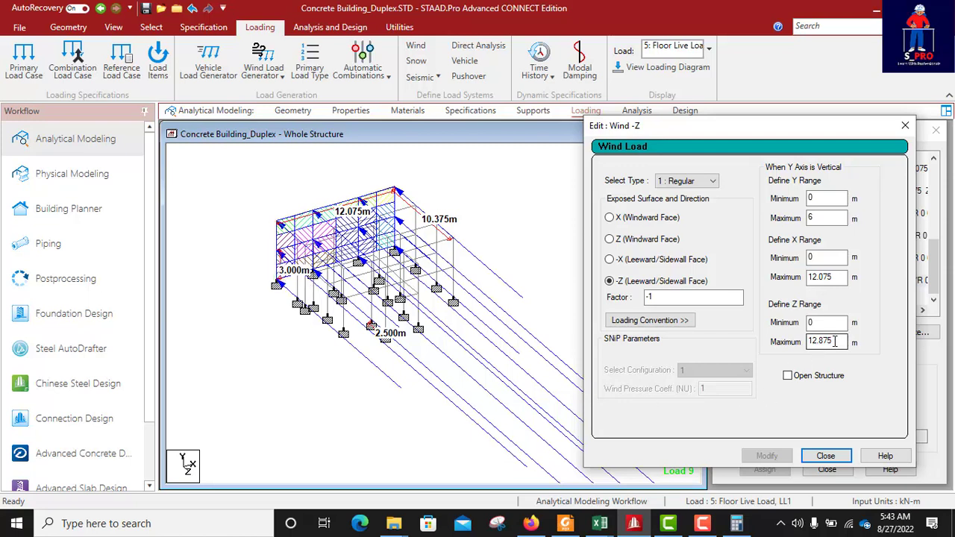
Try a minimum Z range of 12.875 m for the Wind -Z item and apply the modification.
double_click(818, 326)
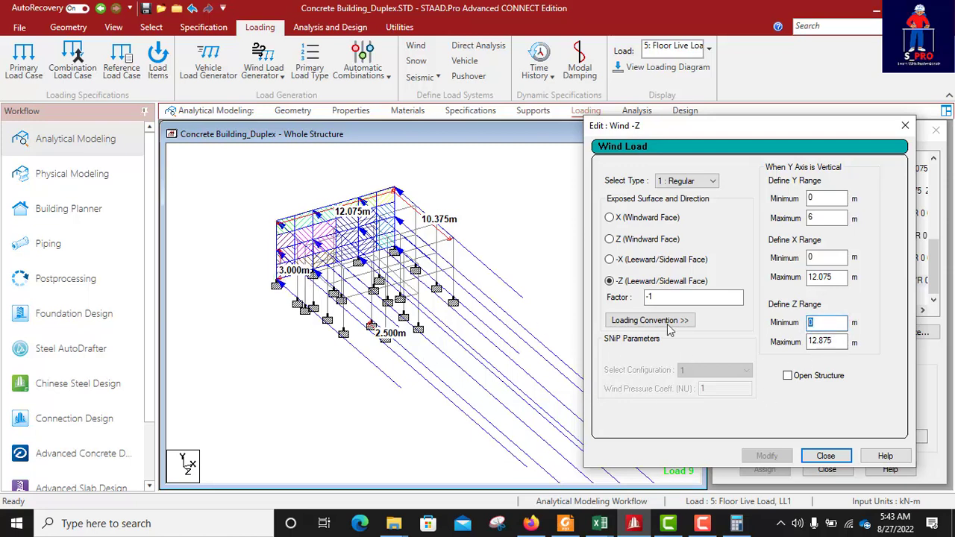
text(12.875)
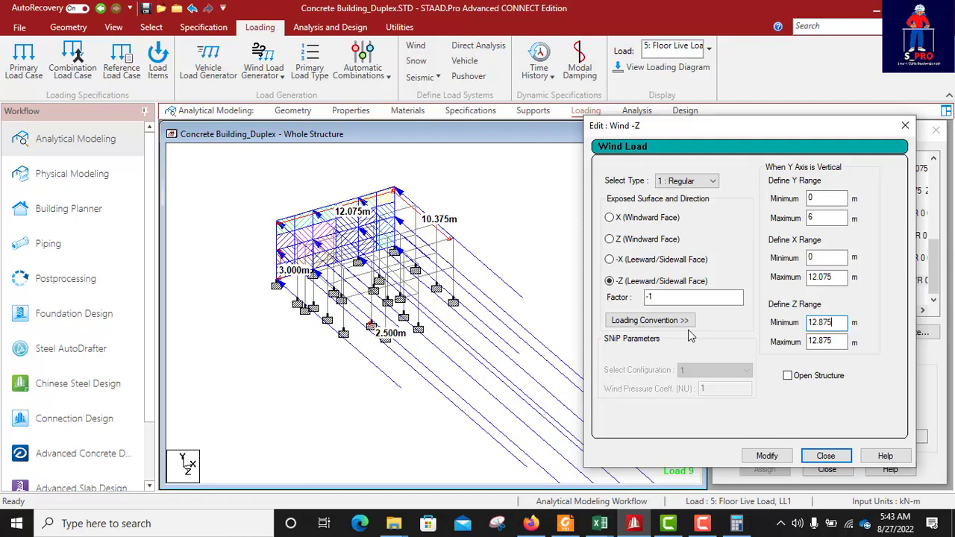
click(767, 456)
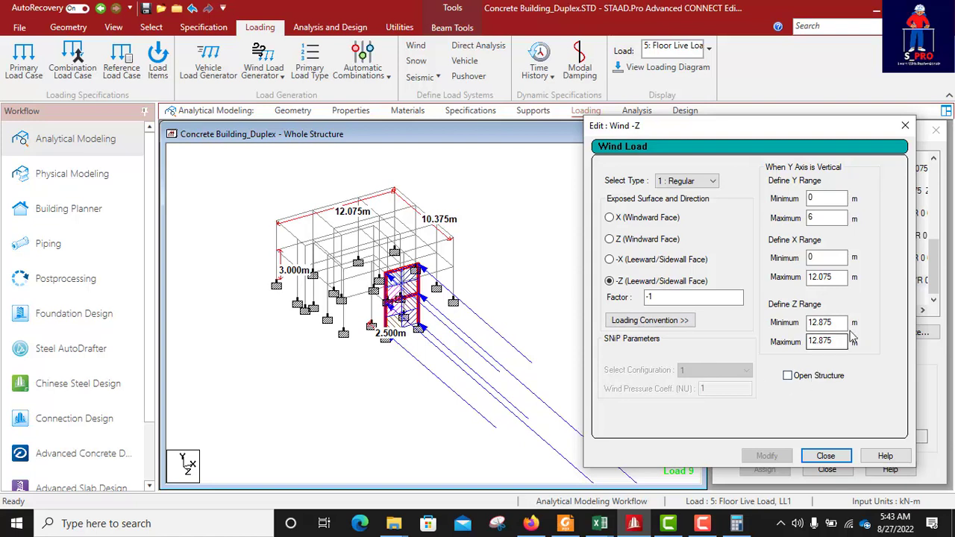
Set the Wind -Z item's minimum Z range to 10 m, apply the modification and finish editing.
drag(836, 322, 804, 328)
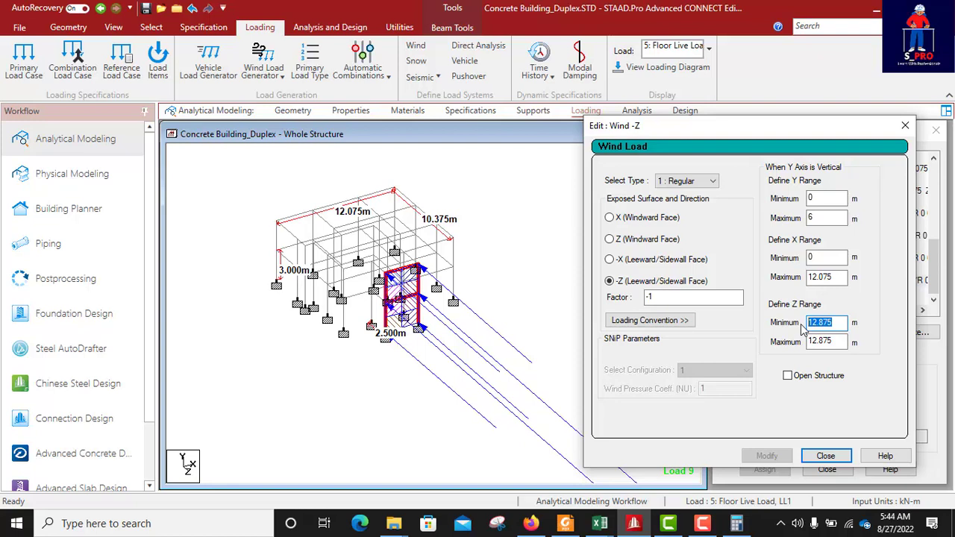
text(10)
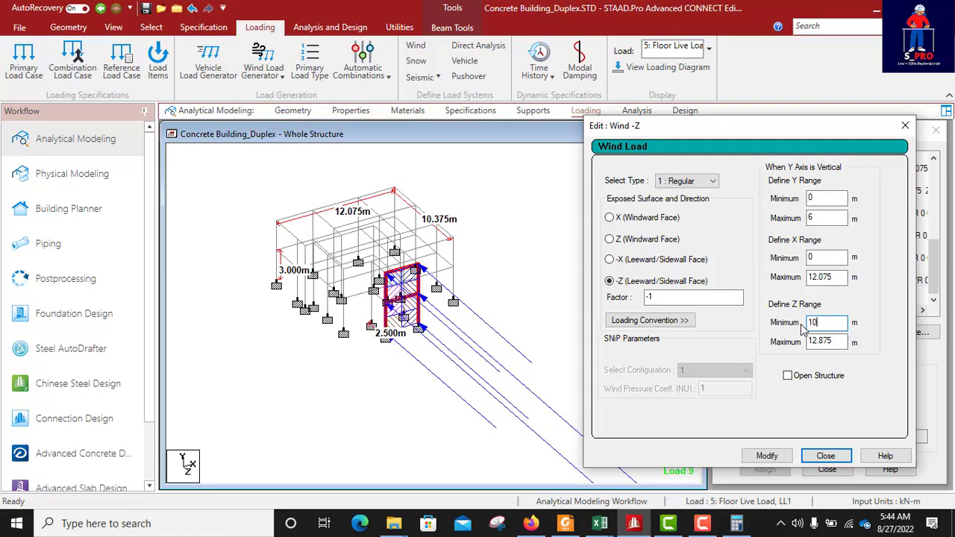
click(770, 454)
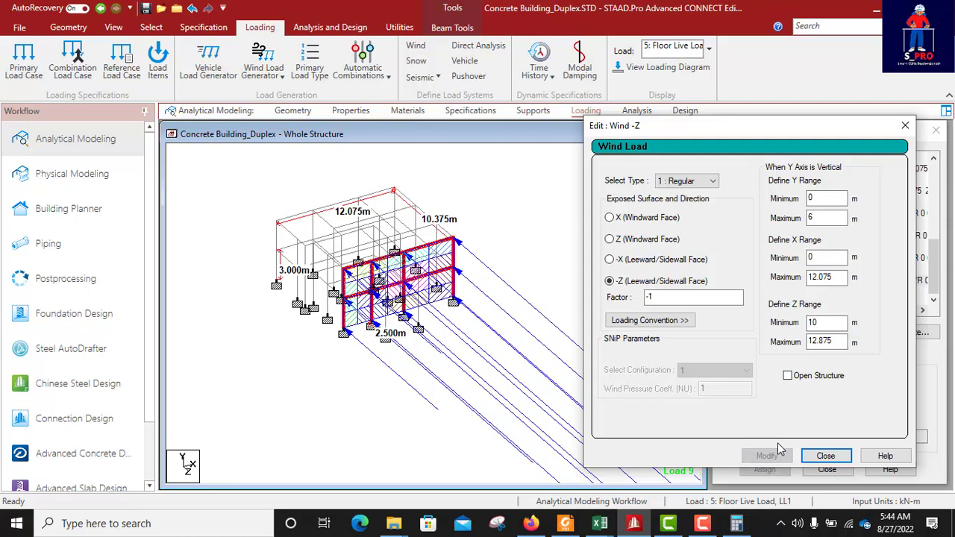
click(824, 457)
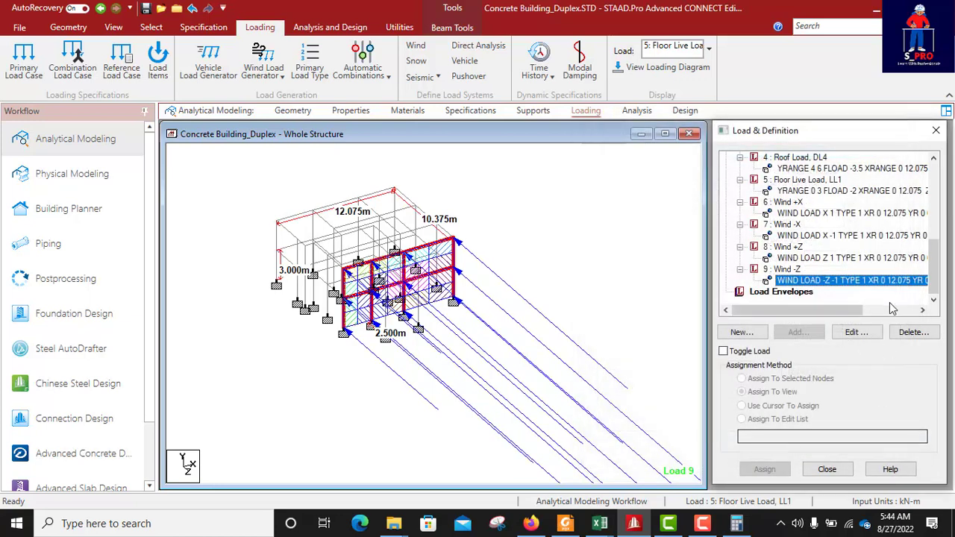
Display the Wind +X and Wind -X loads on the model and review the list of load cases.
click(809, 214)
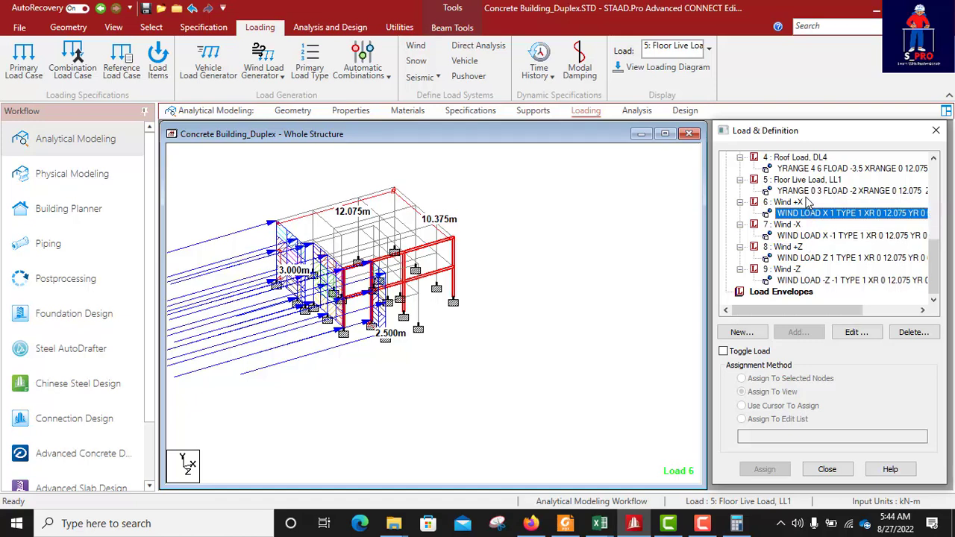
click(803, 236)
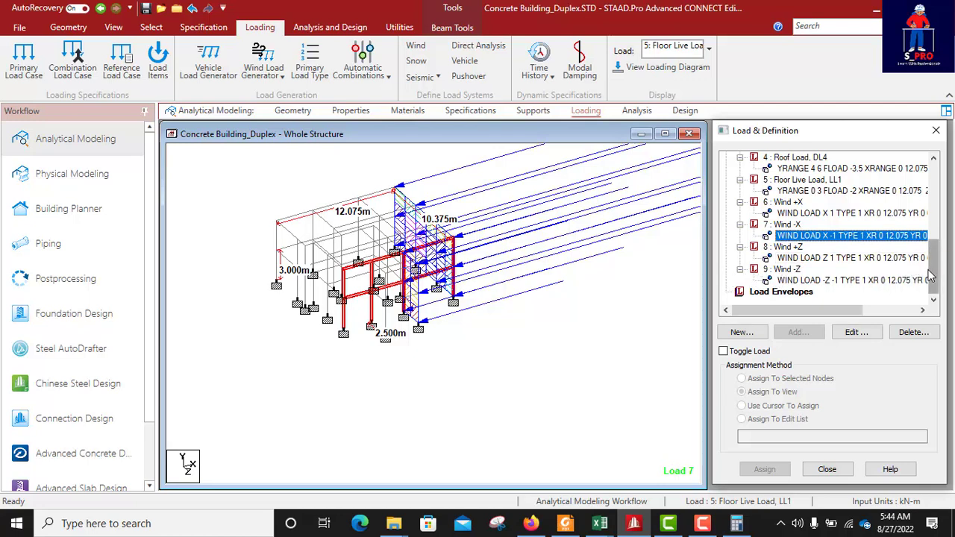
drag(932, 274, 925, 252)
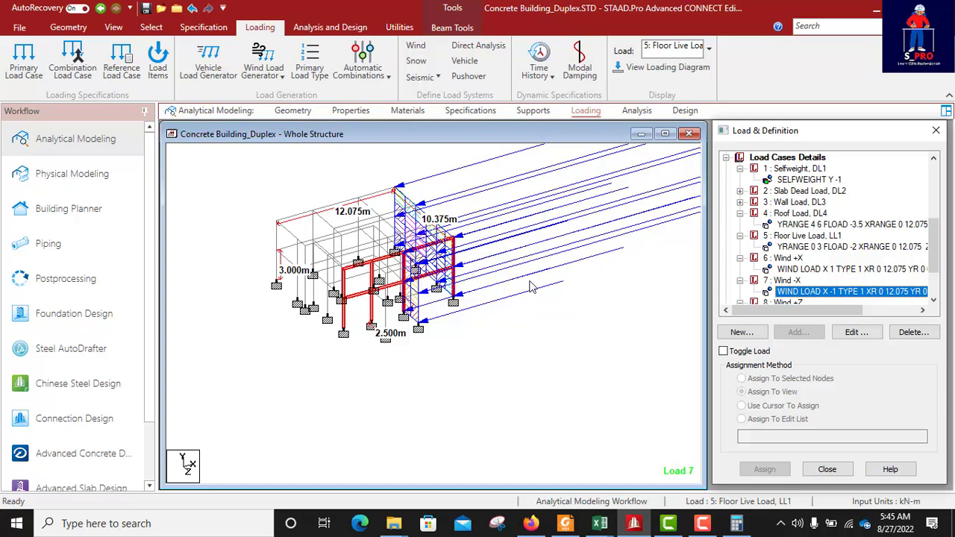
scroll(510, 300, down, 4)
scroll(294, 274, up, 5)
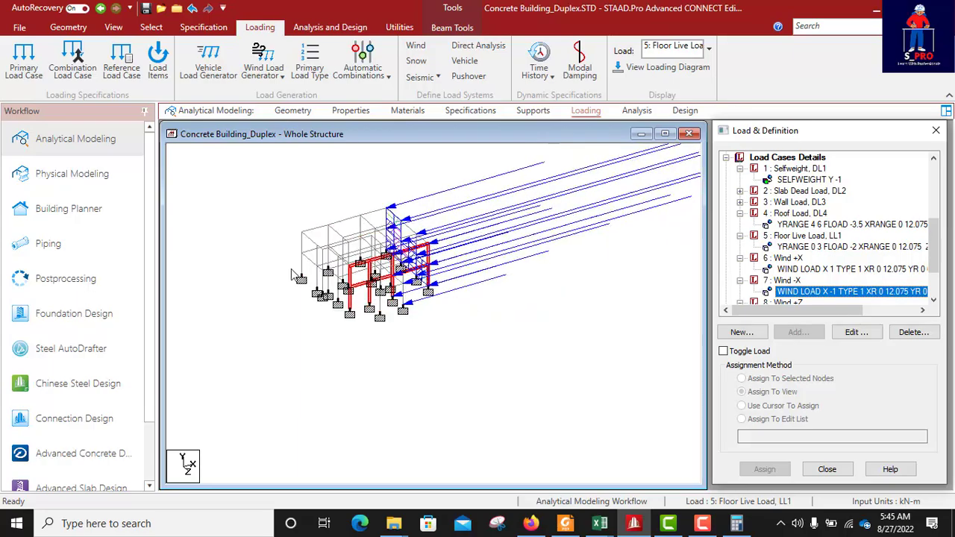